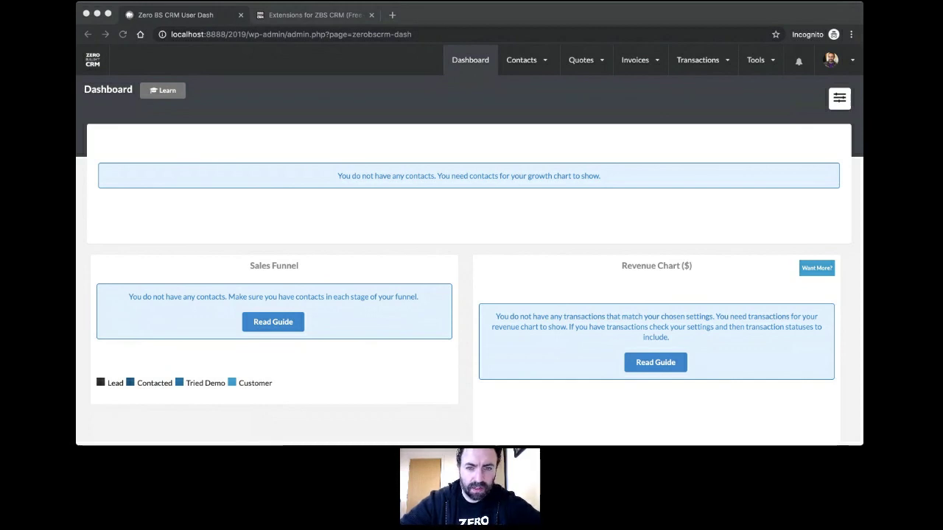
# Step: Exit the CRM's full-screen mode so the WordPress admin bar and sidebar appear
pyautogui.click(415, 266)
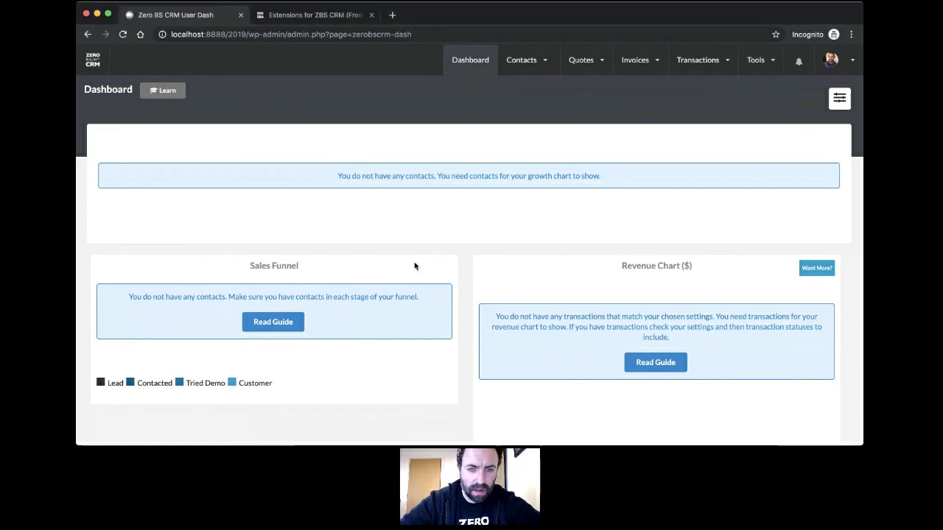
pyautogui.scroll(-3, 442, 249)
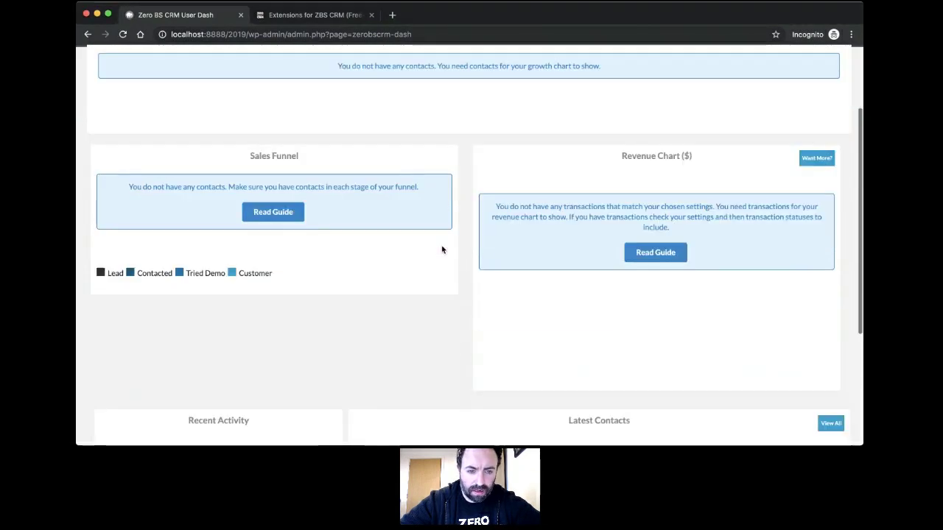
pyautogui.scroll(3, 442, 249)
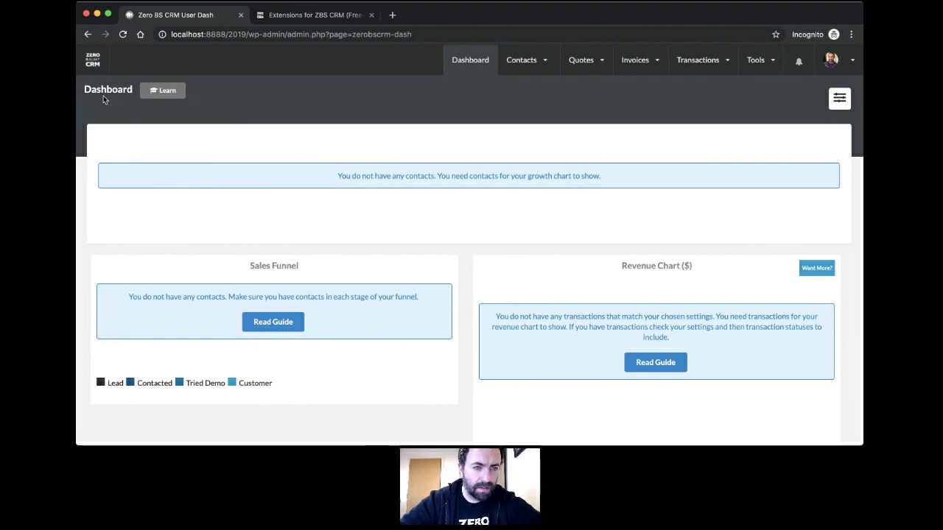
pyautogui.click(92, 60)
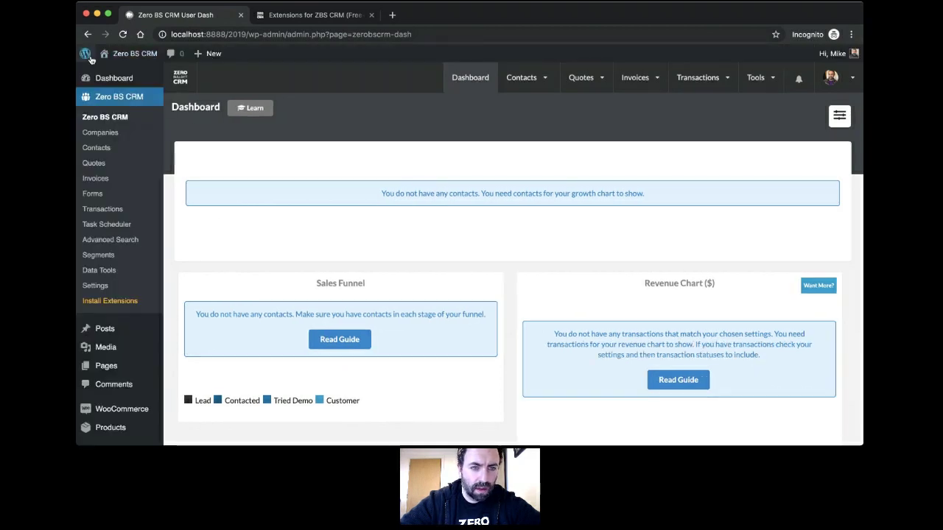
# Step: Return the Zero BS CRM dashboard to full-screen using the header's toggle icon
pyautogui.scroll(-5, 346, 157)
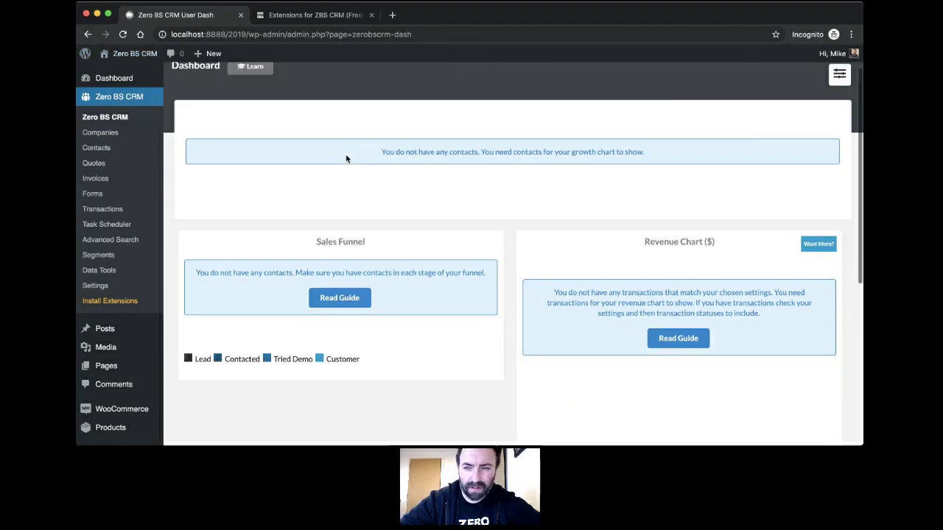
pyautogui.scroll(5, 346, 157)
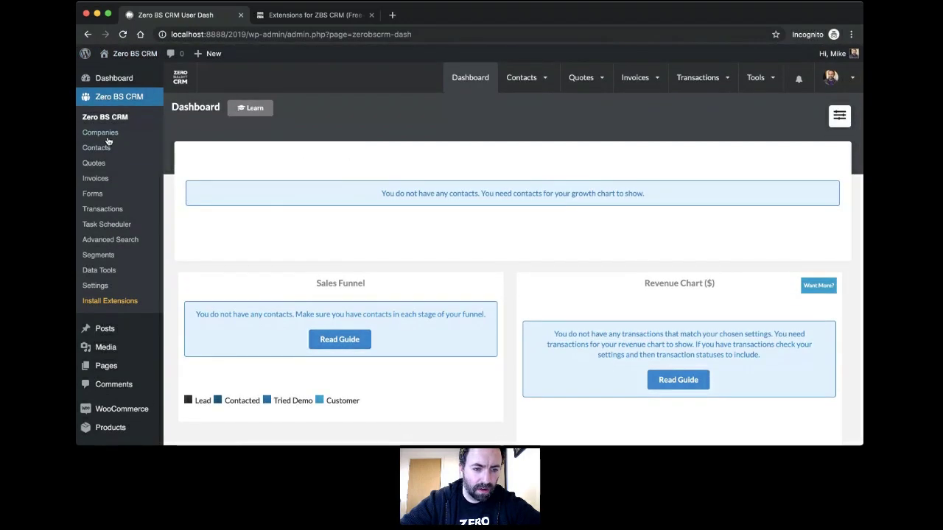
pyautogui.scroll(-2, 120, 288)
pyautogui.scroll(2, 120, 288)
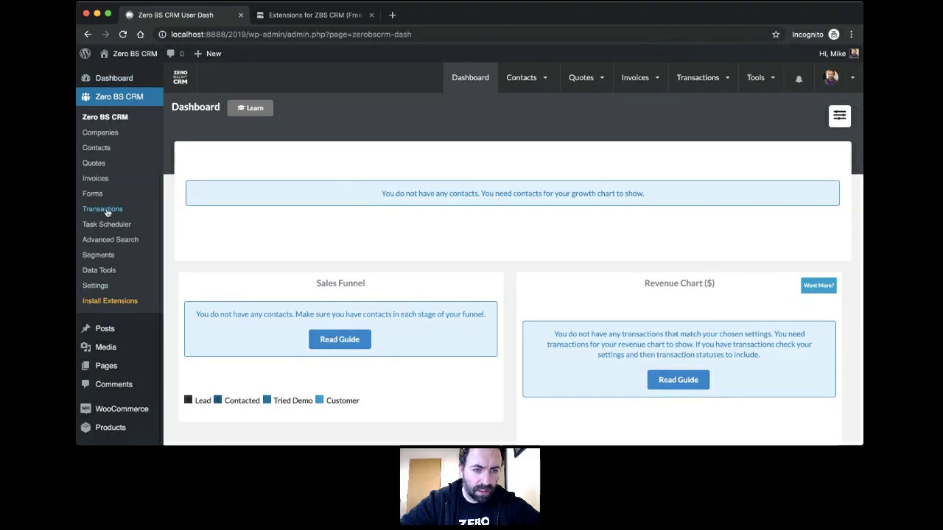
pyautogui.moveTo(102, 335)
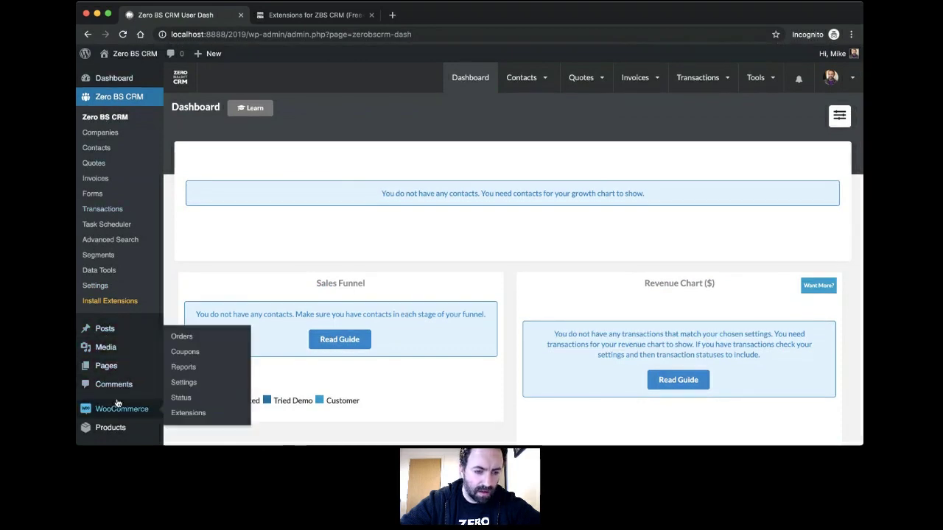
pyautogui.moveTo(106, 433)
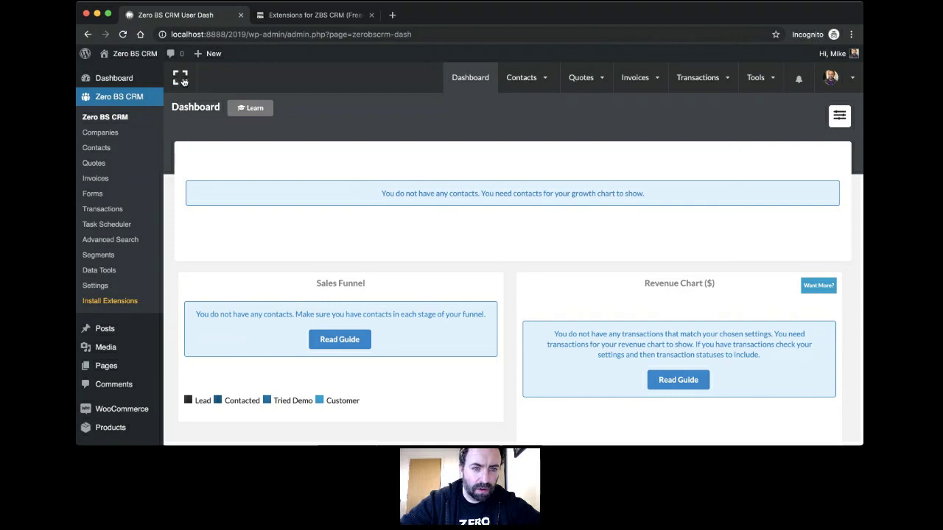
pyautogui.click(179, 79)
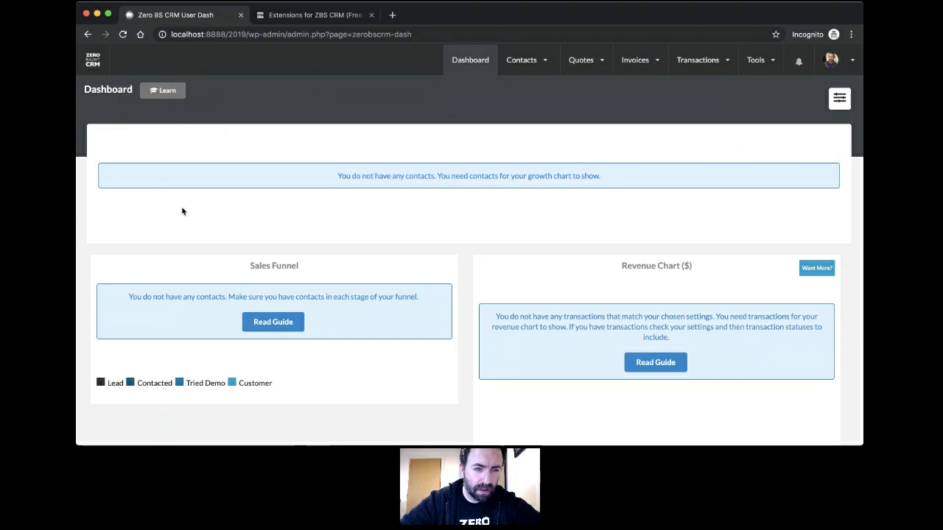
# Step: Look through the Contacts, Quotes, Invoices, Transactions and Tools menus, then the avatar's Support links
pyautogui.scroll(-5, 183, 211)
pyautogui.scroll(5, 182, 212)
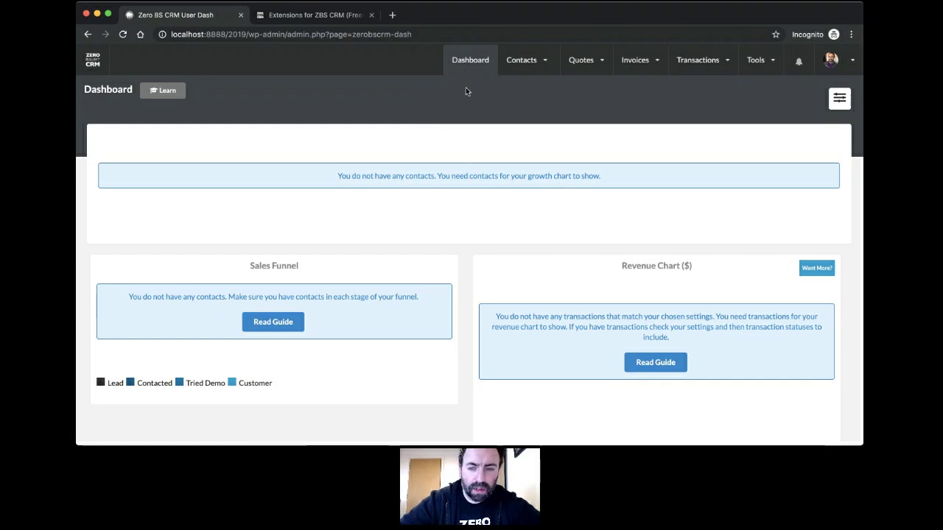
pyautogui.moveTo(528, 63)
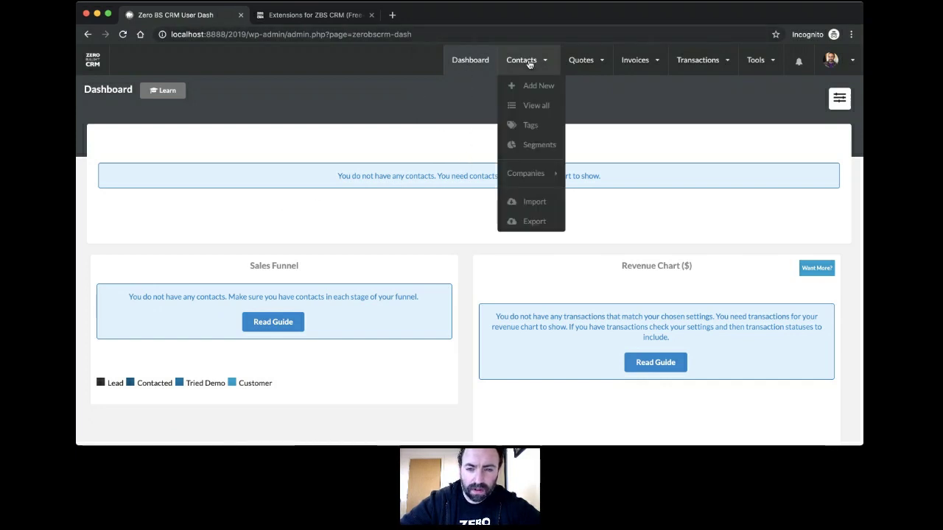
pyautogui.moveTo(527, 179)
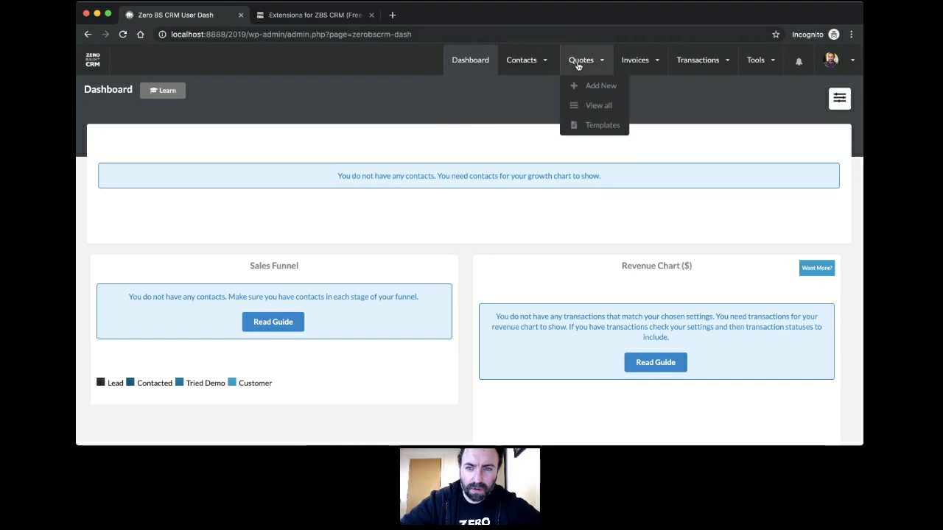
pyautogui.moveTo(632, 64)
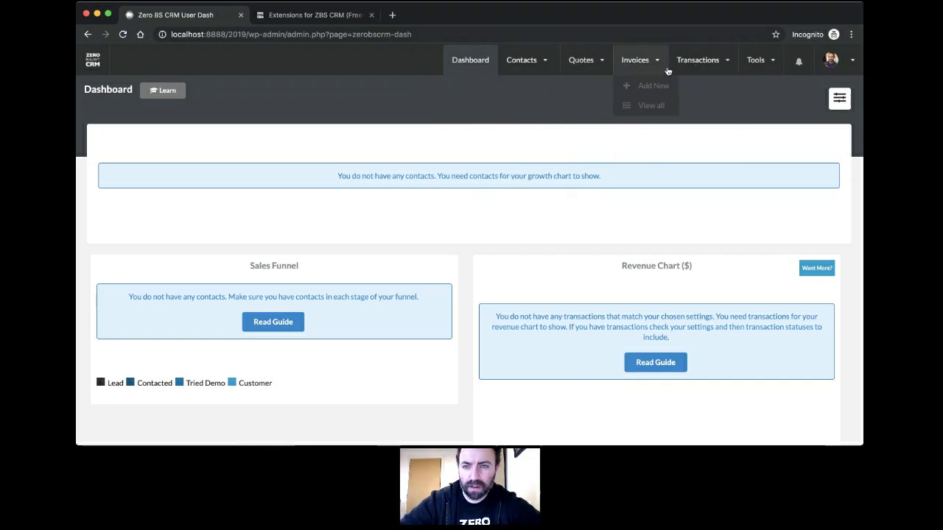
pyautogui.moveTo(677, 67)
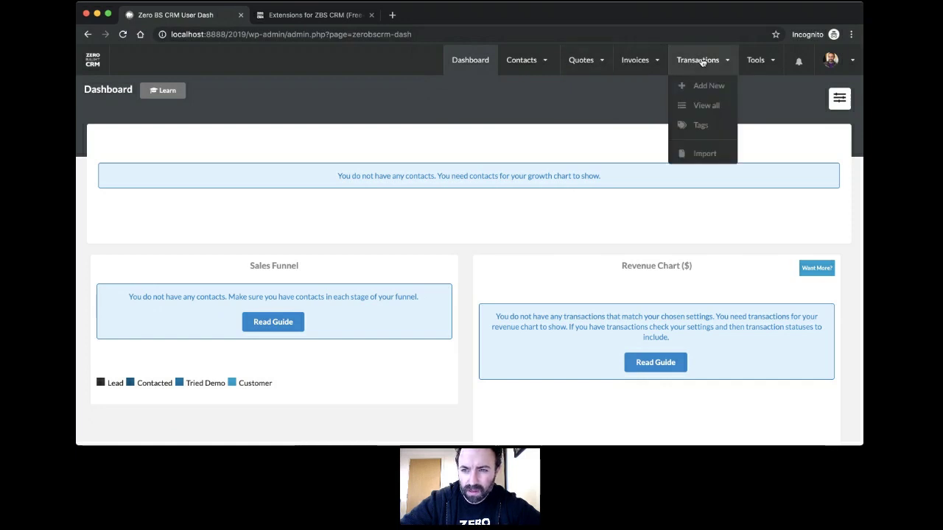
pyautogui.moveTo(759, 65)
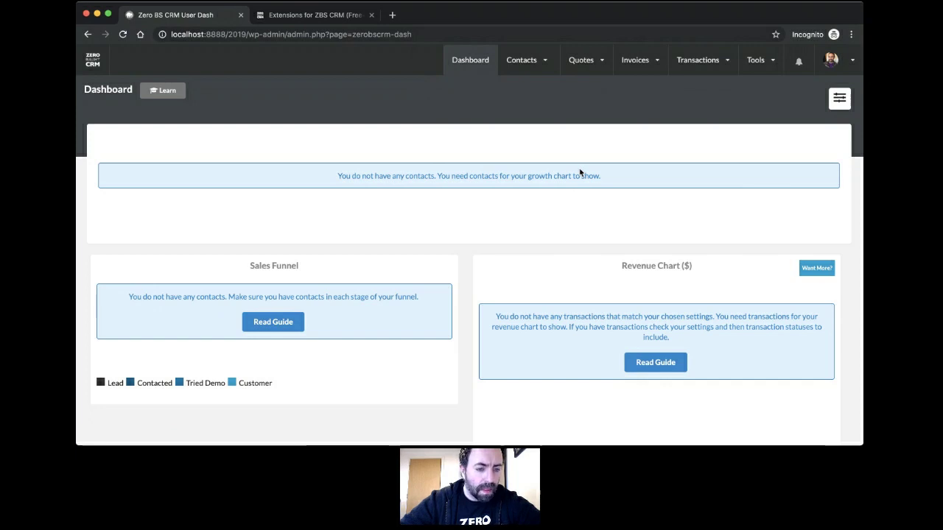
pyautogui.moveTo(841, 62)
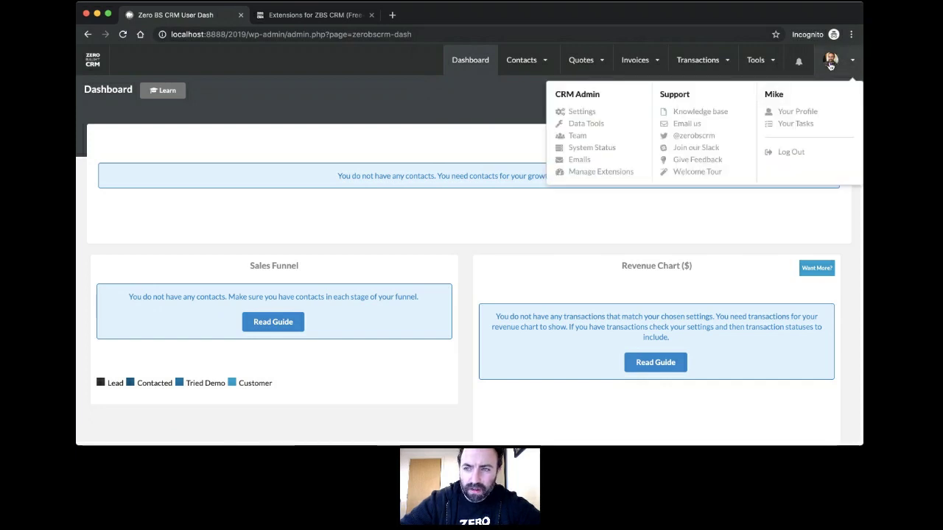
# Step: Start the Welcome Tour, advance to step 2, and open the Dashboard learn panel's online guide
pyautogui.click(697, 174)
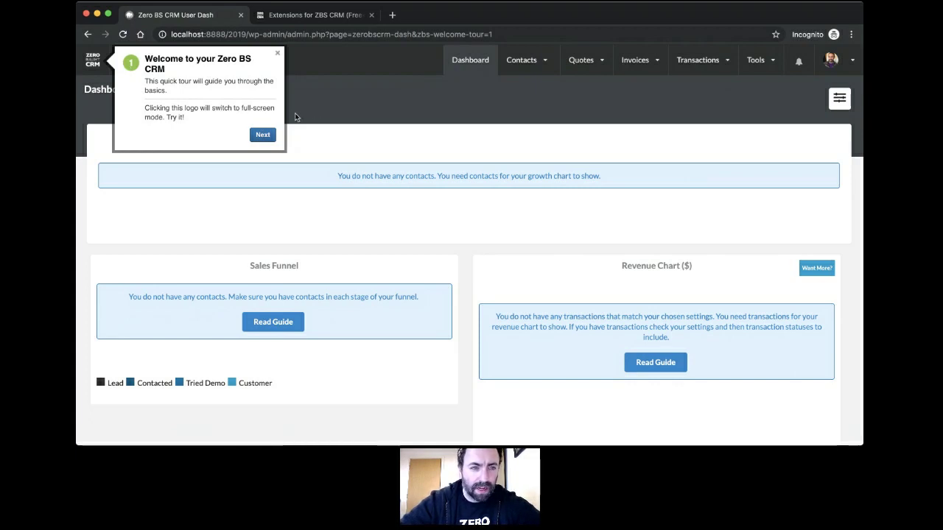
pyautogui.click(262, 135)
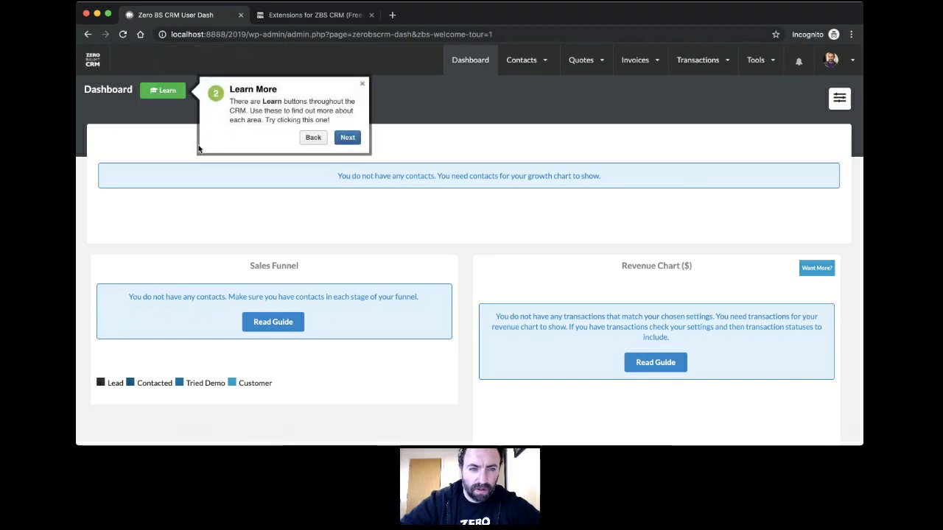
pyautogui.click(162, 97)
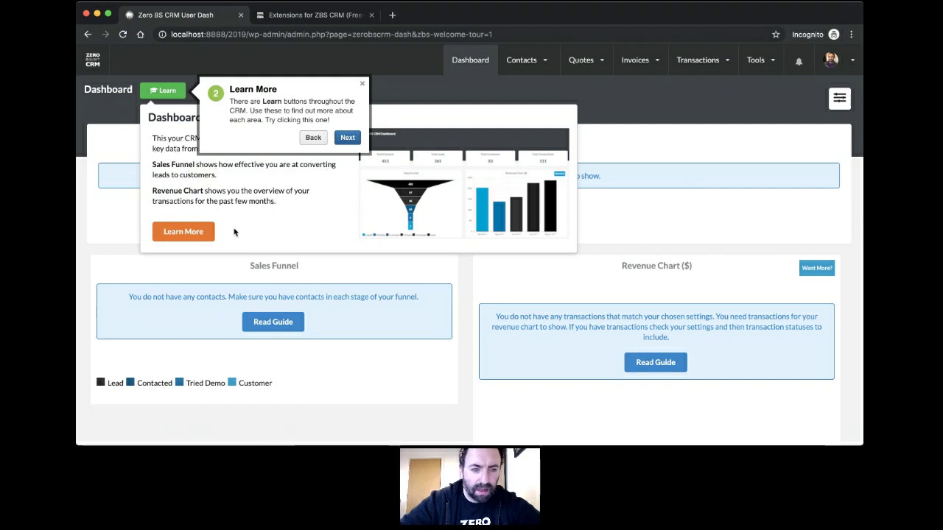
pyautogui.click(193, 237)
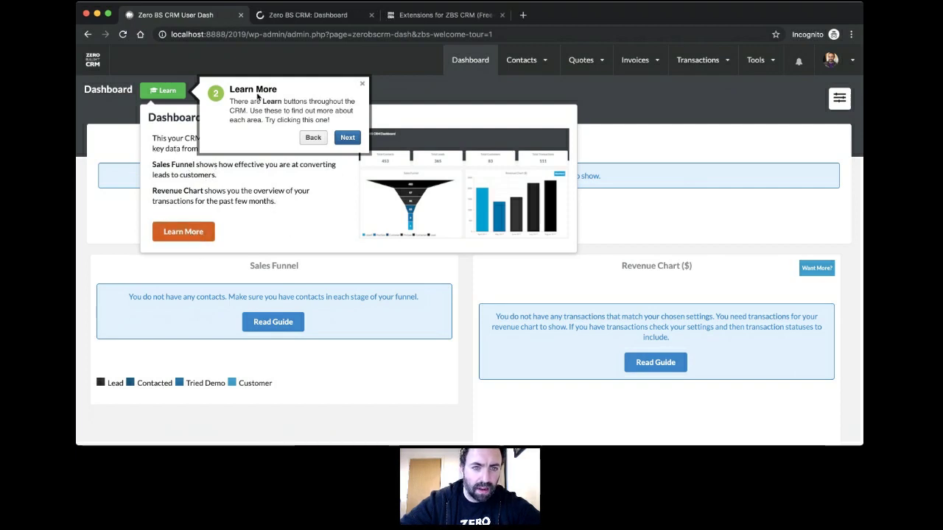
pyautogui.click(303, 18)
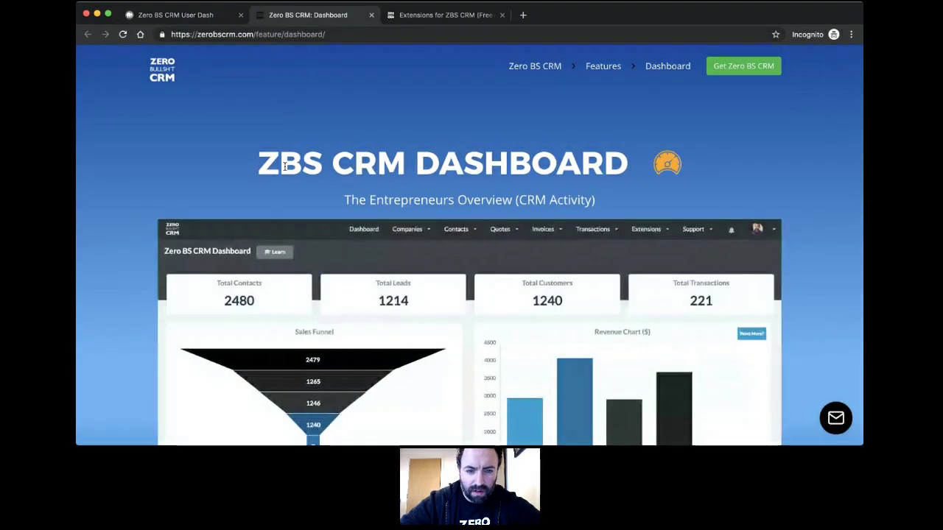
pyautogui.scroll(-3, 285, 167)
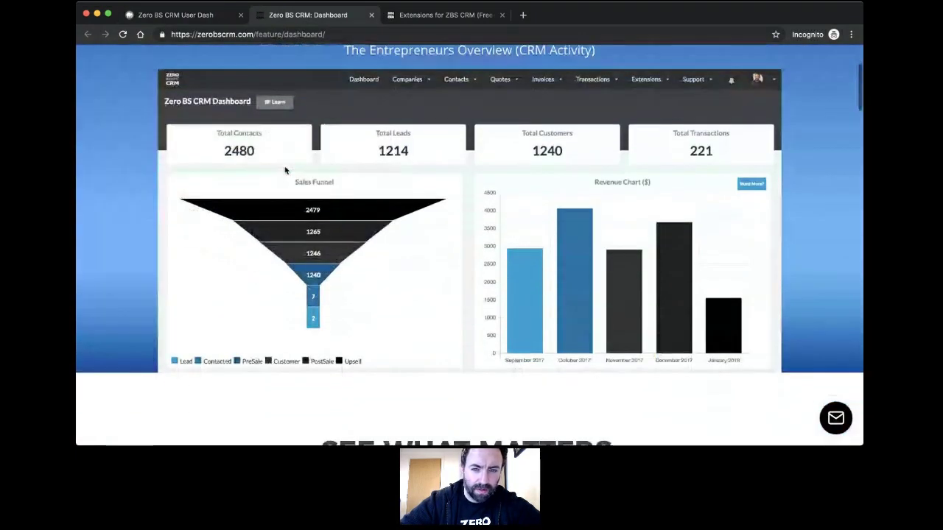
pyautogui.scroll(1, 284, 170)
pyautogui.scroll(-8, 284, 170)
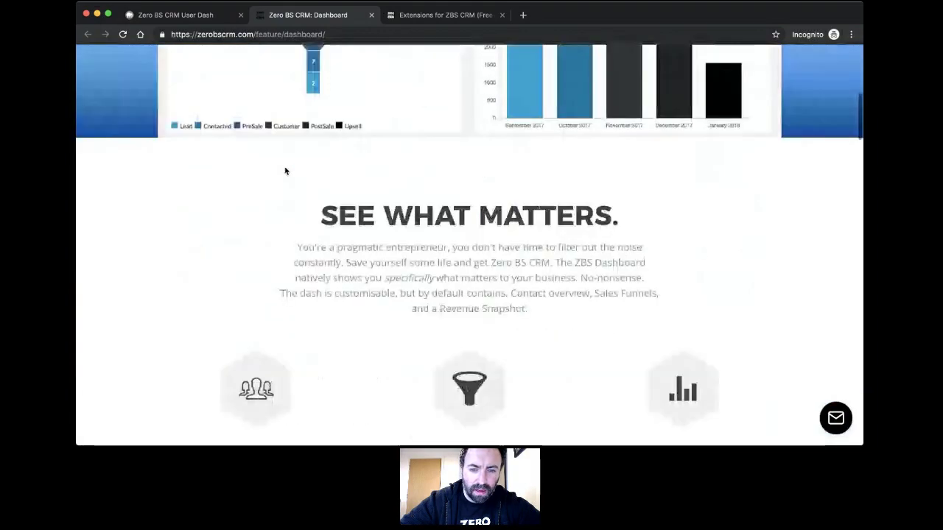
pyautogui.scroll(-7, 284, 170)
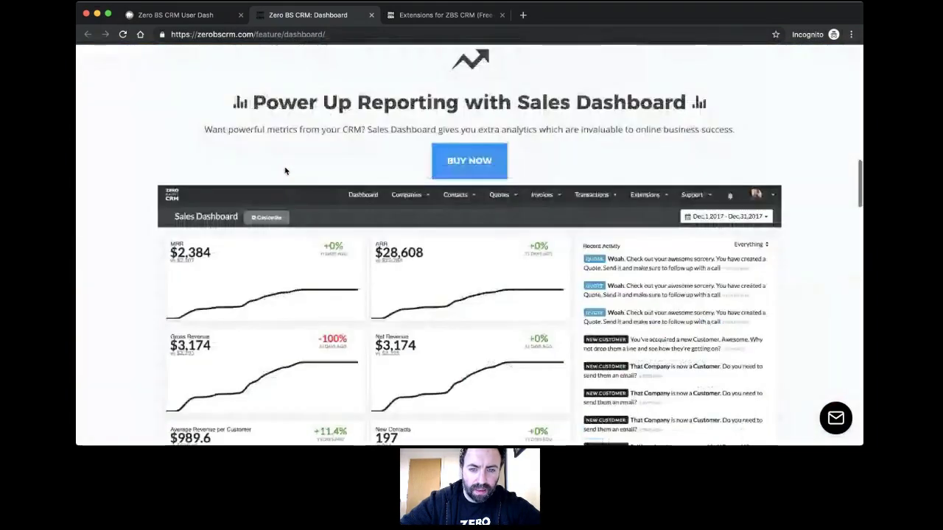
pyautogui.scroll(-6, 284, 171)
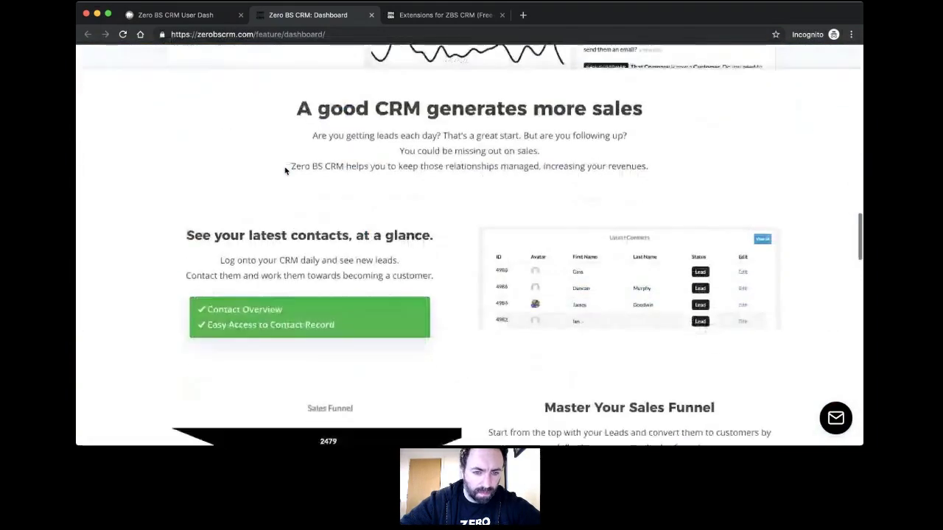
pyautogui.scroll(-2, 284, 167)
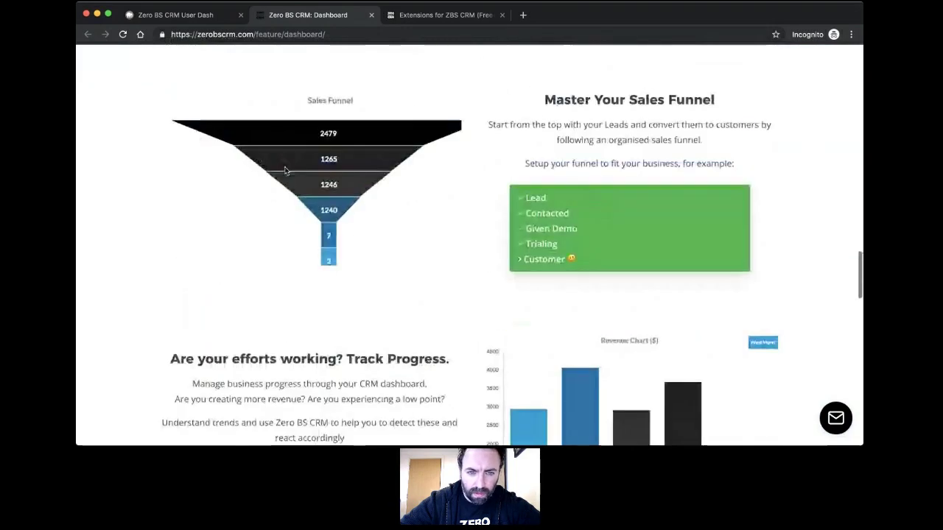
pyautogui.click(185, 14)
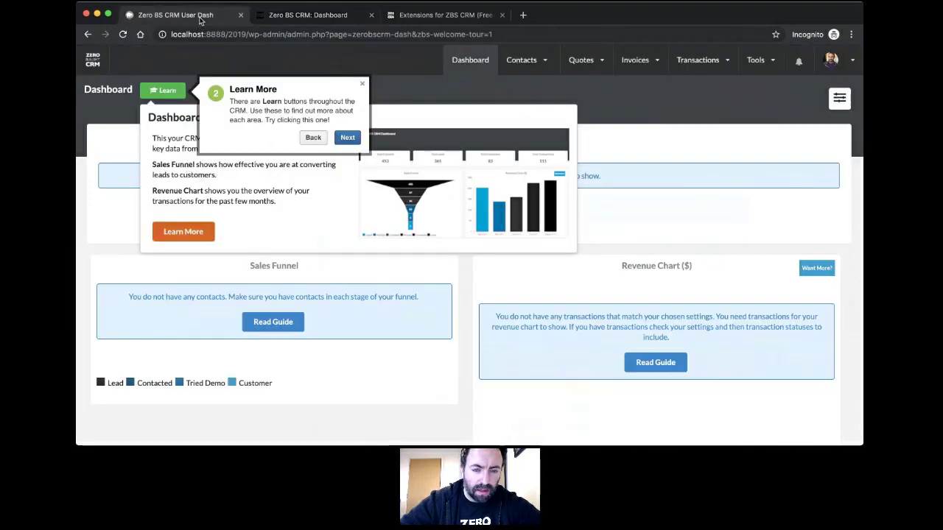
# Step: Close the tour step and learn panel, and reload the plain Dashboard
pyautogui.click(361, 86)
pyautogui.click(365, 86)
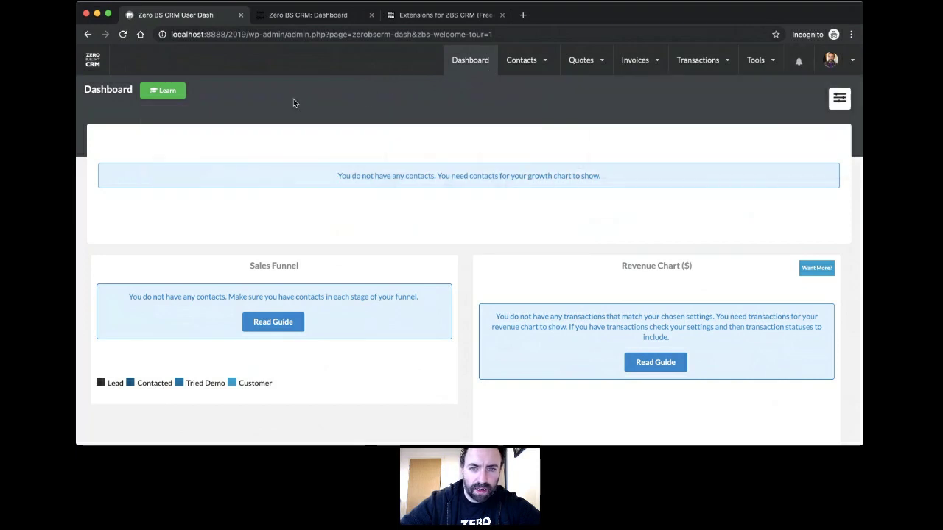
pyautogui.click(469, 62)
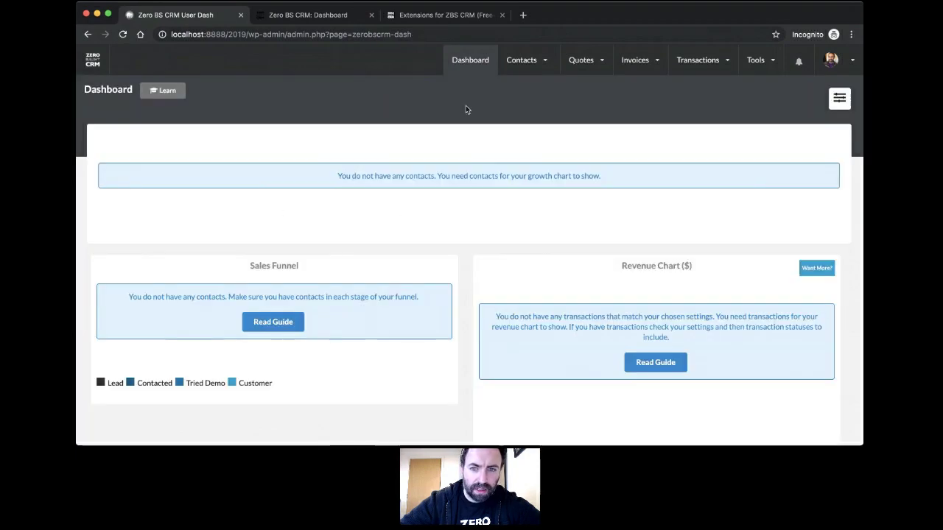
# Step: Open a blank New Contact form from the Contacts menu's Add New
pyautogui.moveTo(510, 65)
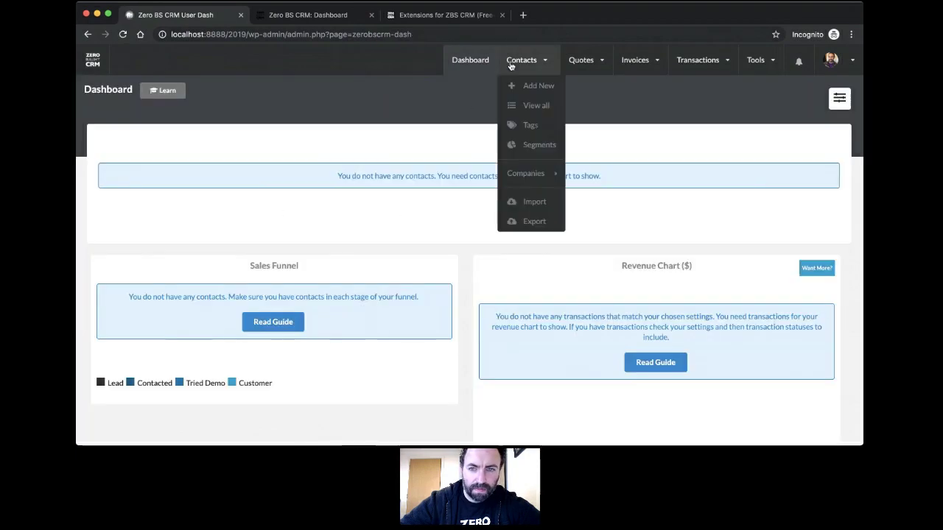
pyautogui.scroll(-3, 569, 169)
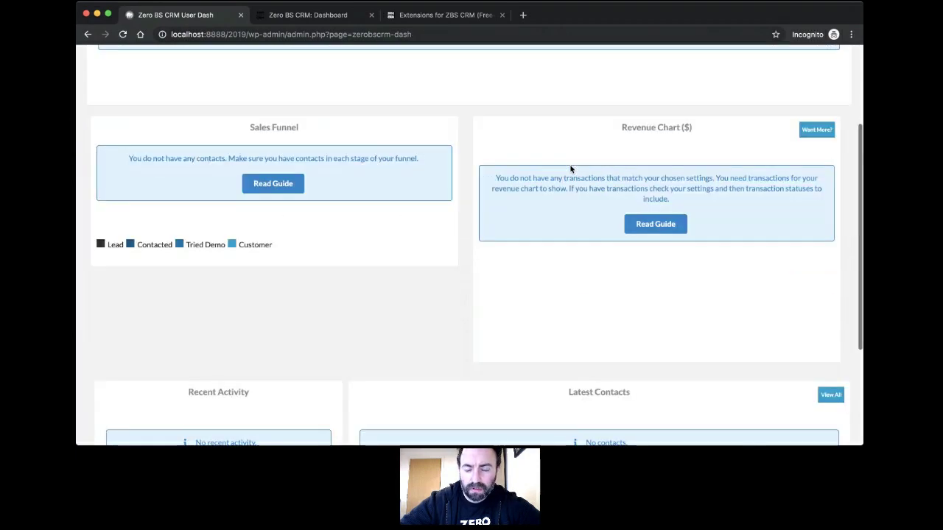
pyautogui.scroll(3, 569, 170)
pyautogui.moveTo(756, 60)
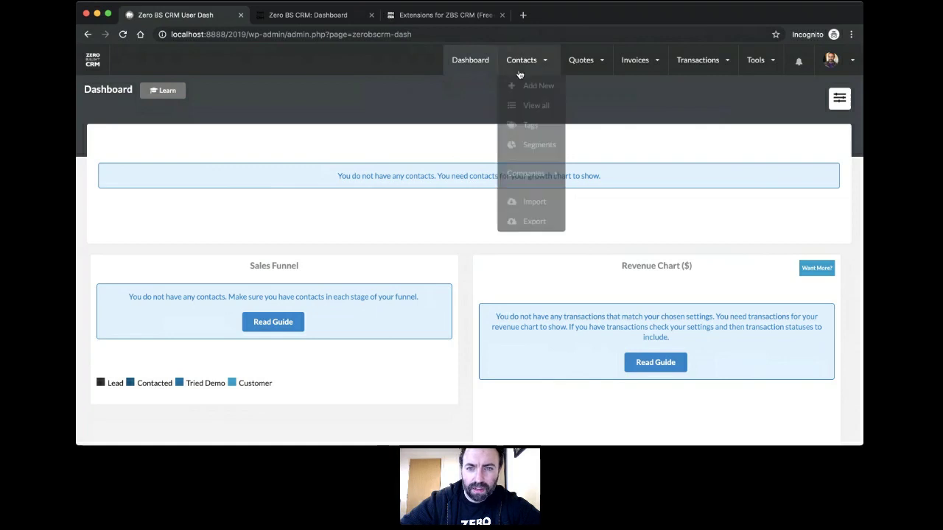
pyautogui.click(523, 87)
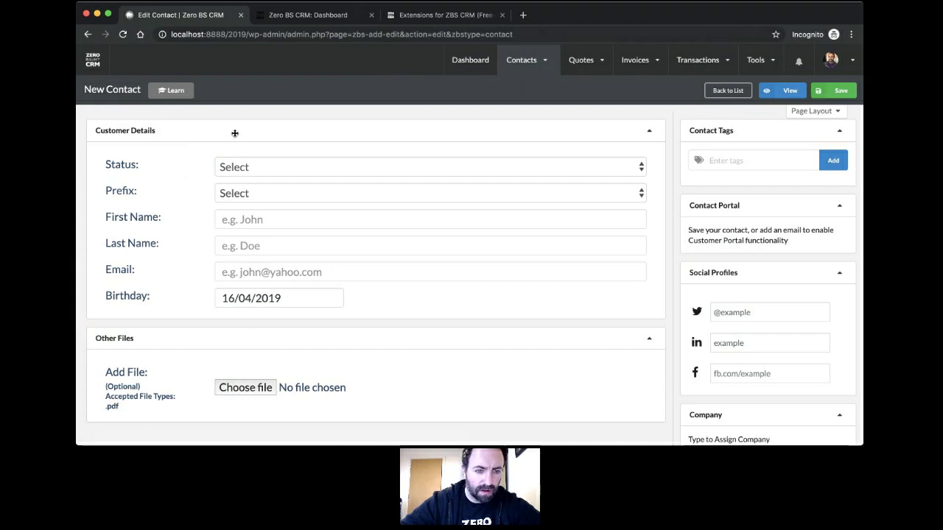
# Step: Set status Lead and prefix Mr, and enter the contact's first name, last name and e-mail
pyautogui.click(286, 168)
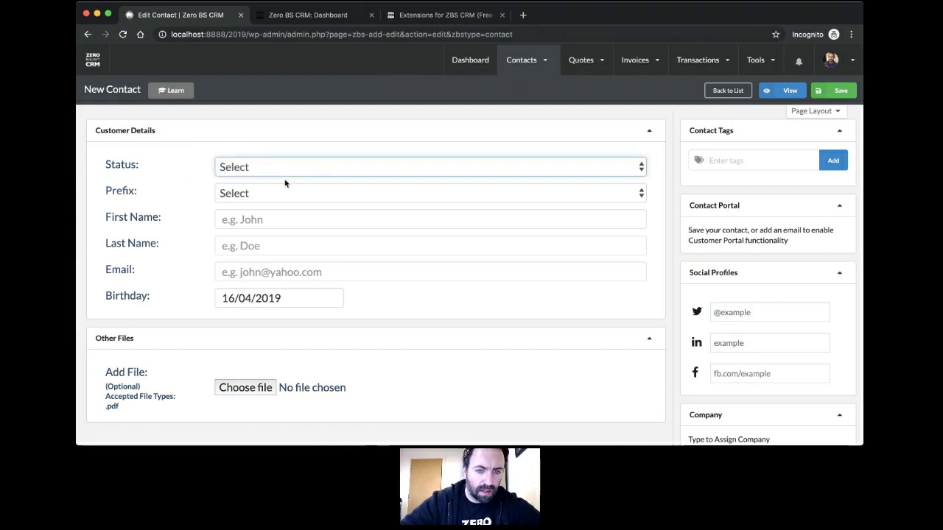
pyautogui.click(286, 184)
pyautogui.click(294, 196)
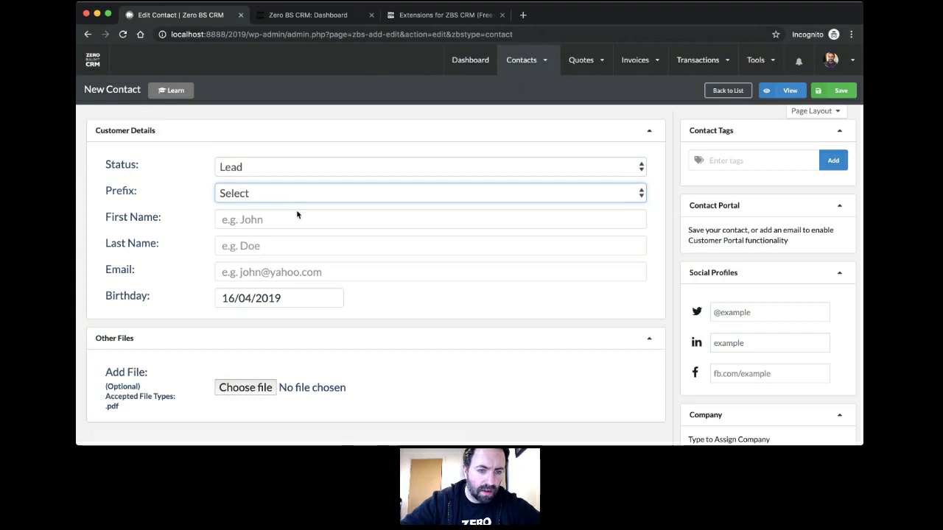
pyautogui.press('m')
pyautogui.click(298, 216)
pyautogui.write('Mike')
pyautogui.press('Tab')
pyautogui.write('stot')
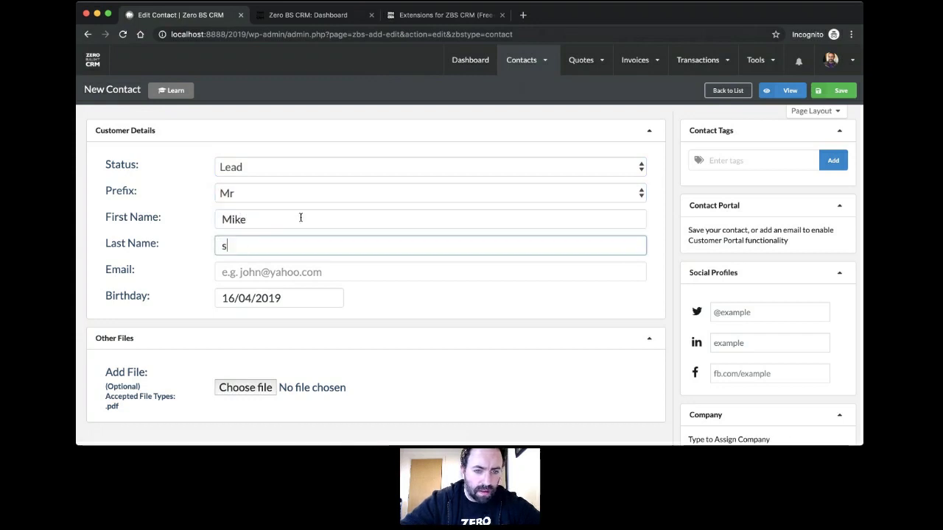
pyautogui.press('BackSpace')
pyautogui.write('Stott')
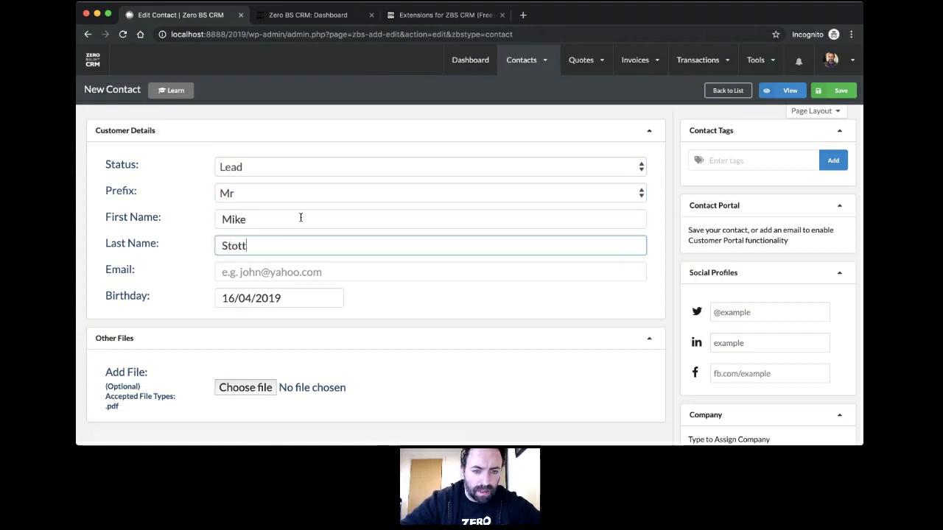
pyautogui.press('Tab')
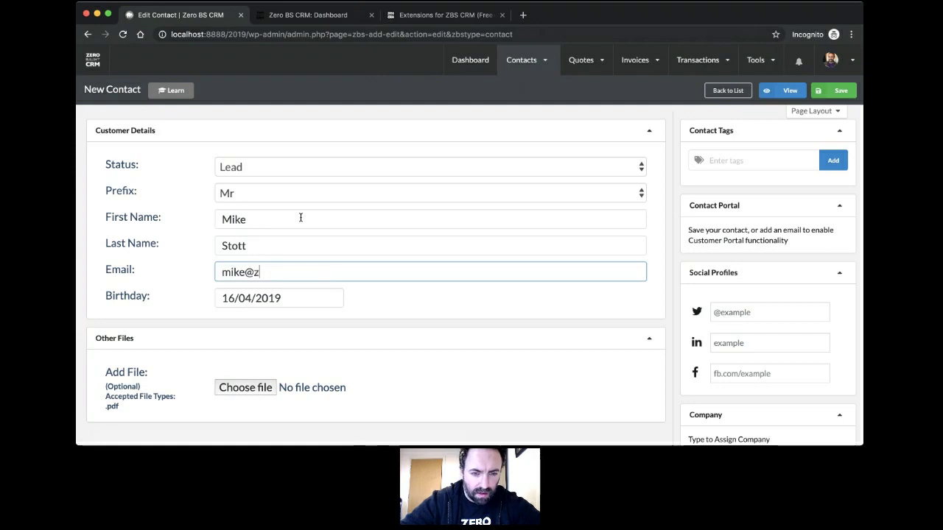
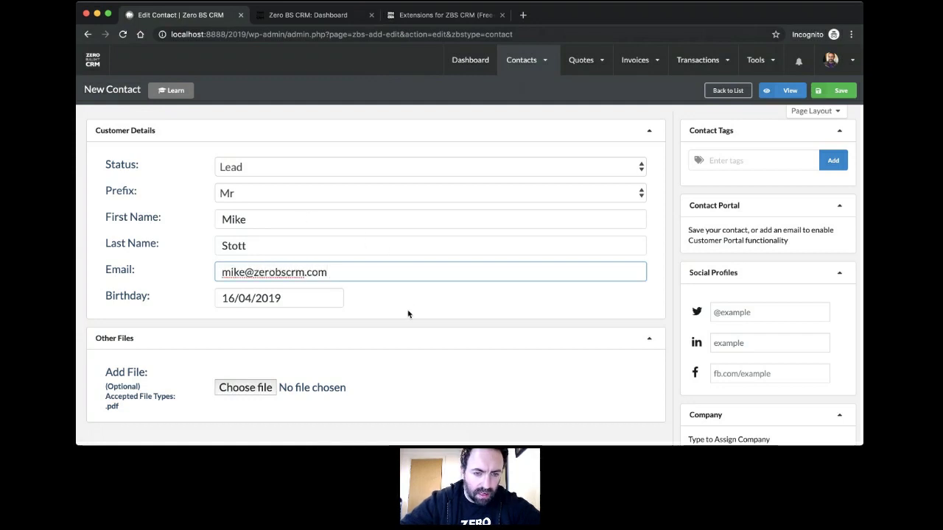
pyautogui.click(353, 311)
pyautogui.click(303, 306)
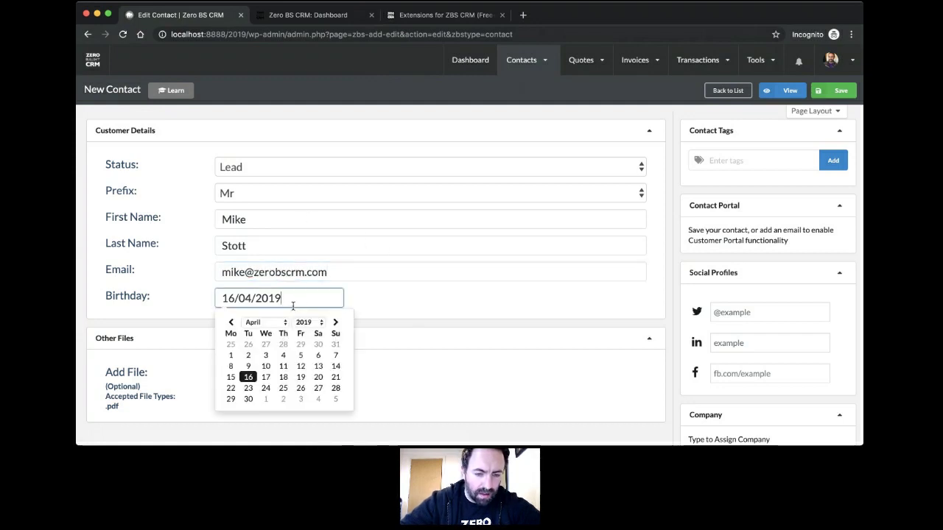
pyautogui.click(316, 324)
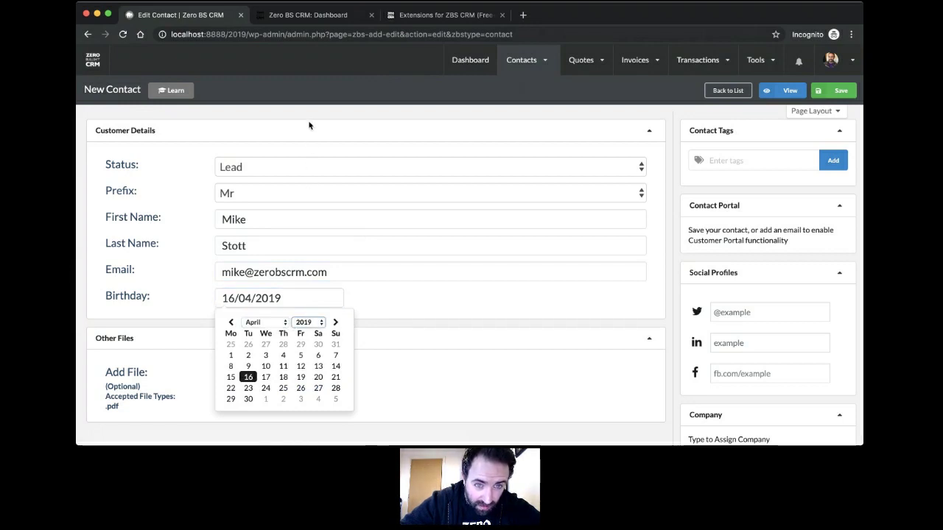
pyautogui.write('1983')
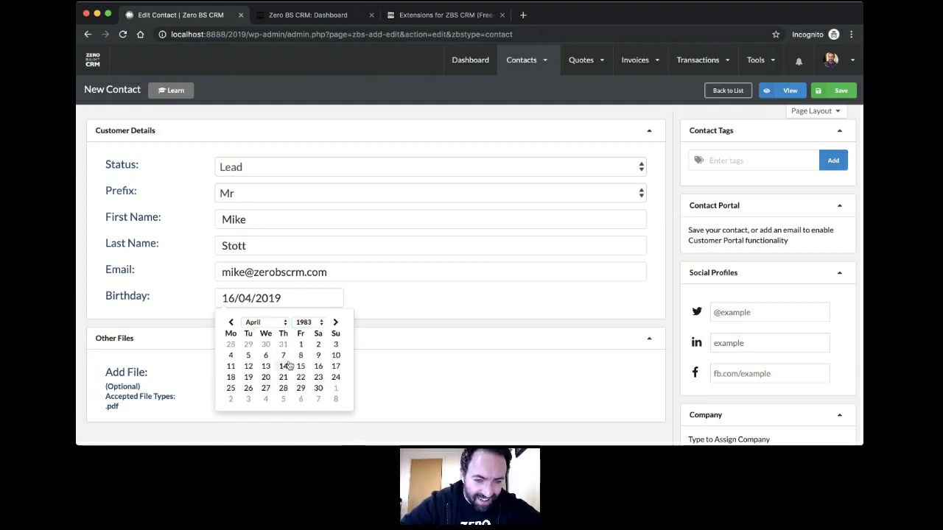
pyautogui.click(265, 377)
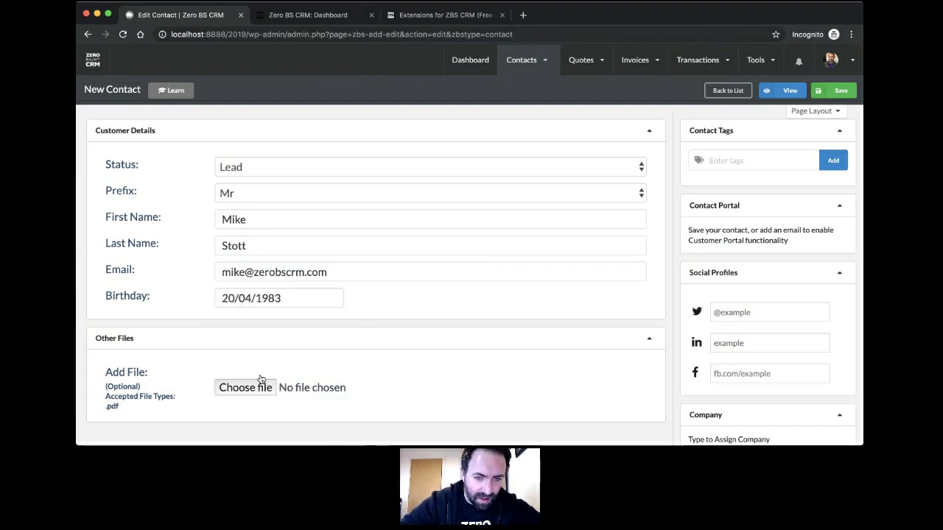
pyautogui.scroll(1, 536, 291)
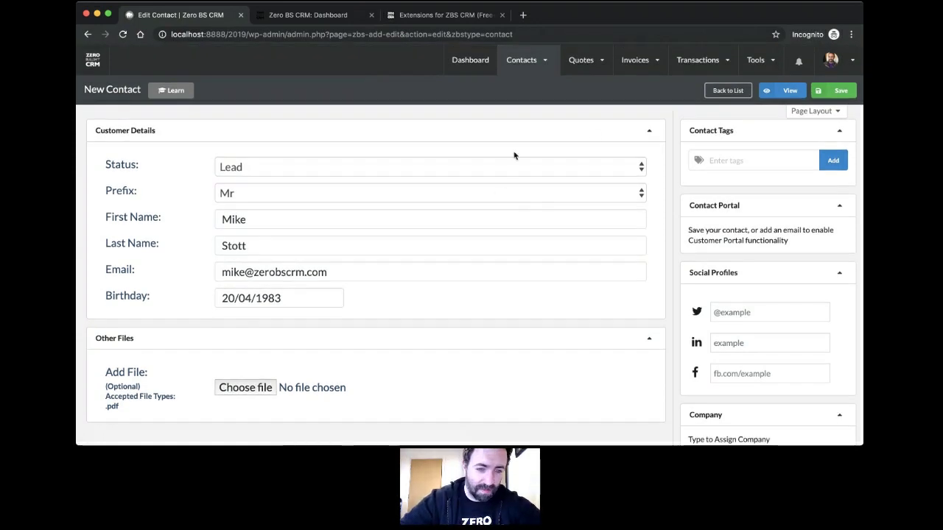
pyautogui.scroll(-5, 507, 287)
pyautogui.scroll(5, 508, 284)
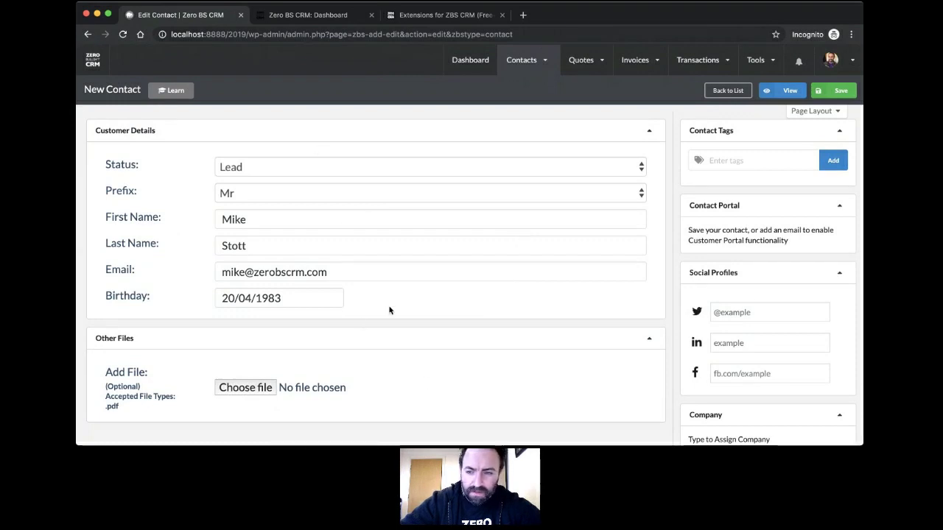
pyautogui.scroll(-3, 754, 311)
pyautogui.scroll(3, 756, 312)
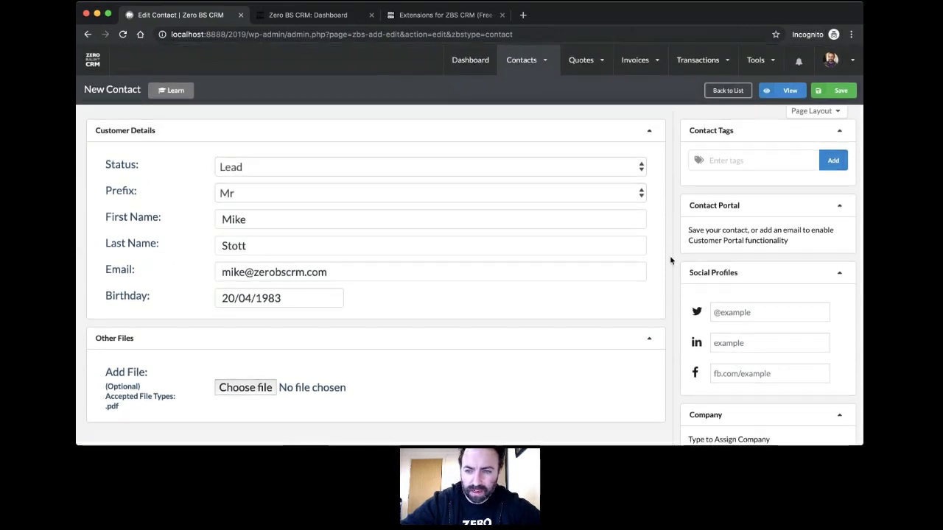
pyautogui.scroll(-2, 670, 259)
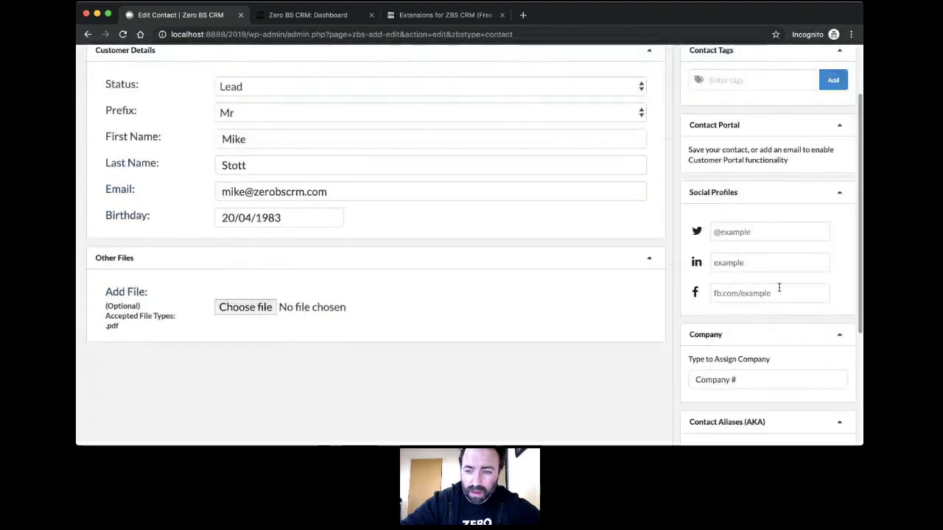
pyautogui.scroll(-5, 778, 287)
pyautogui.scroll(3, 778, 287)
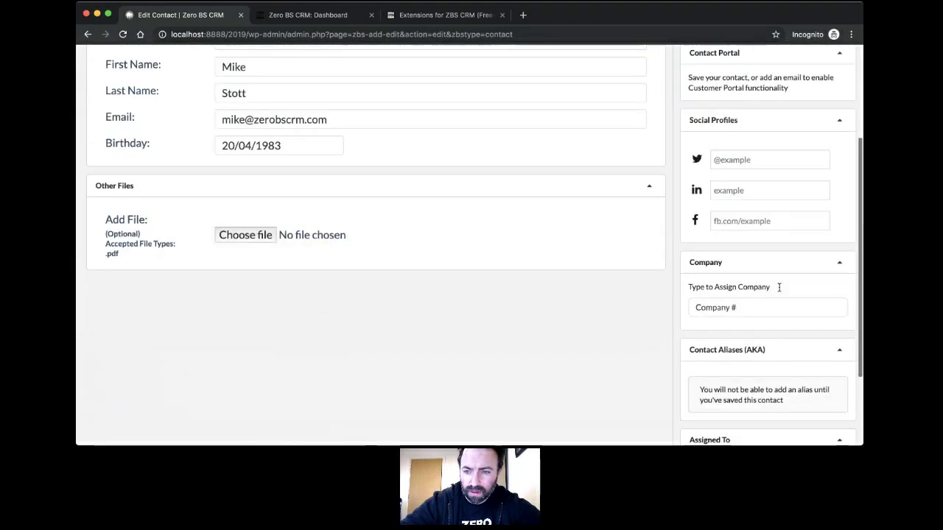
pyautogui.scroll(-3, 778, 287)
pyautogui.scroll(5, 721, 277)
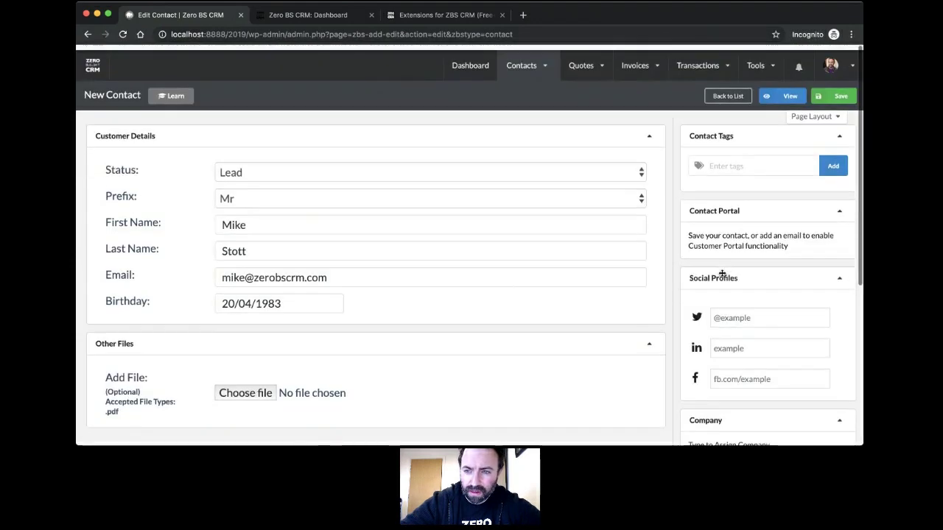
# Step: Save the contact as customer #1, add the Me tag, and save again
pyautogui.click(838, 92)
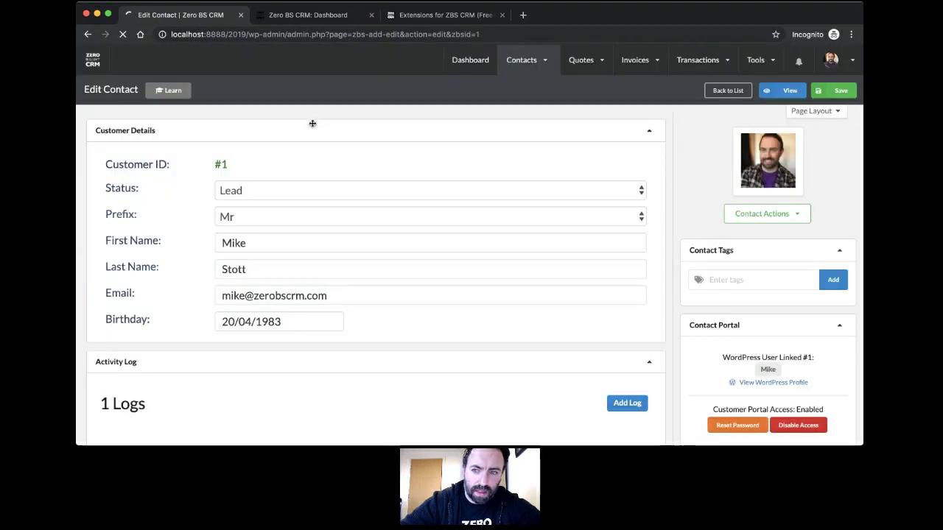
pyautogui.click(731, 280)
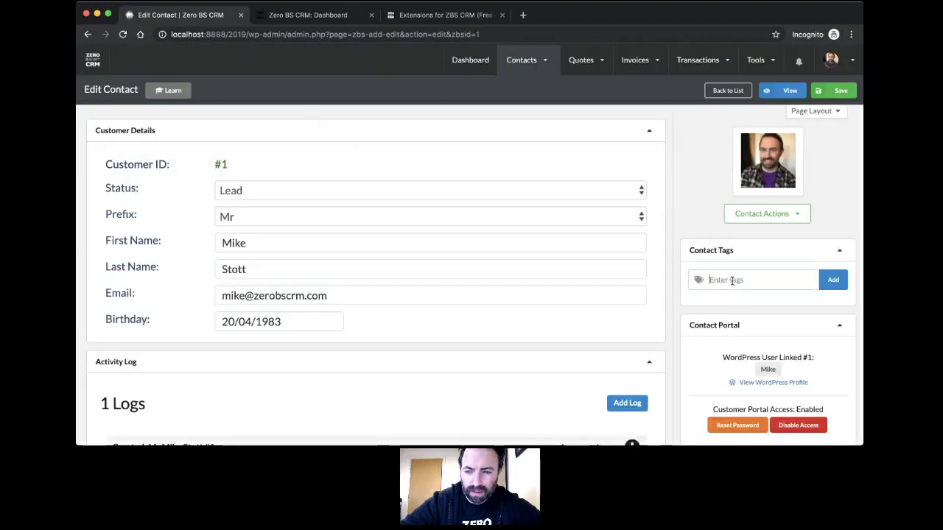
pyautogui.write('Me')
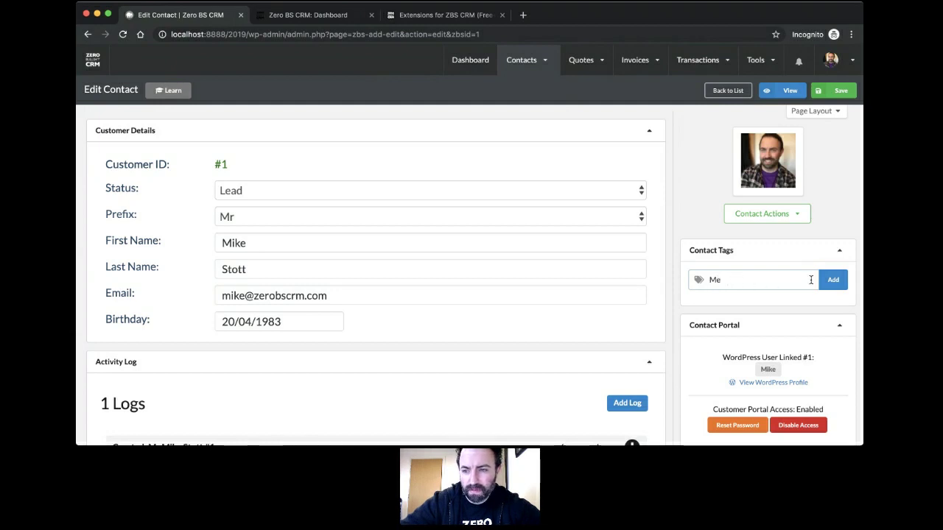
pyautogui.click(830, 281)
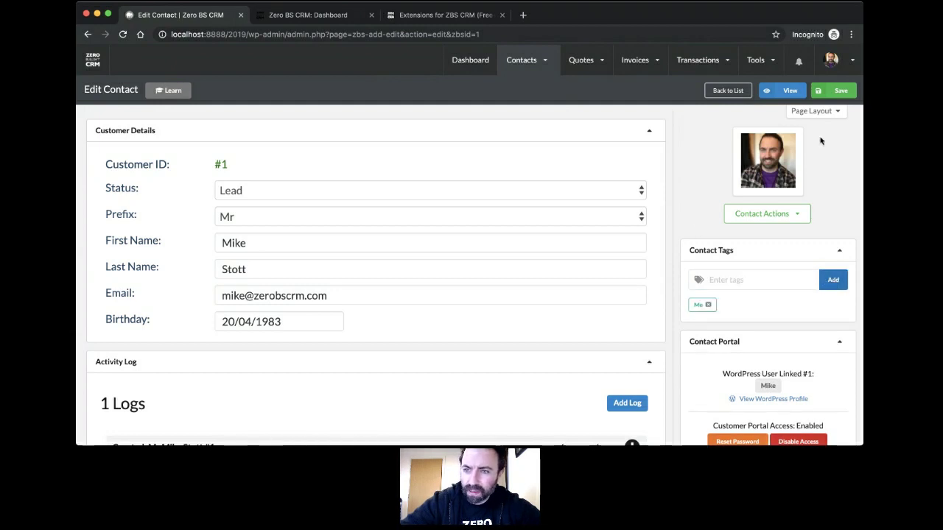
pyautogui.click(843, 92)
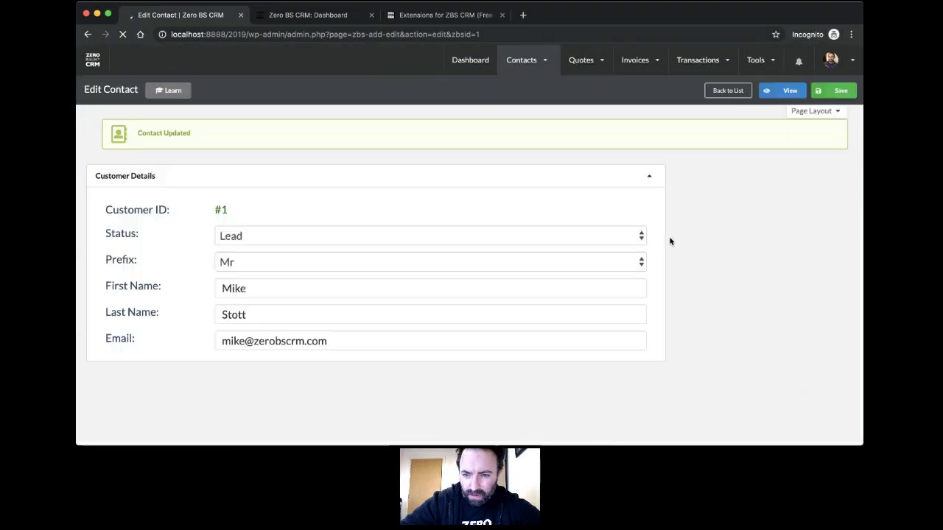
pyautogui.scroll(-3, 669, 241)
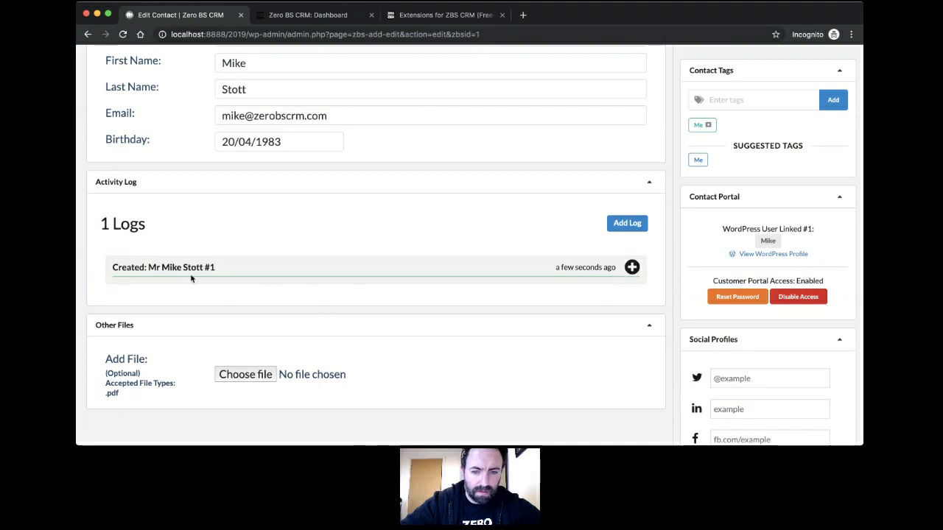
# Step: Save a Meeting log 'Meeting about ZBS' with notes on who attended
pyautogui.click(627, 223)
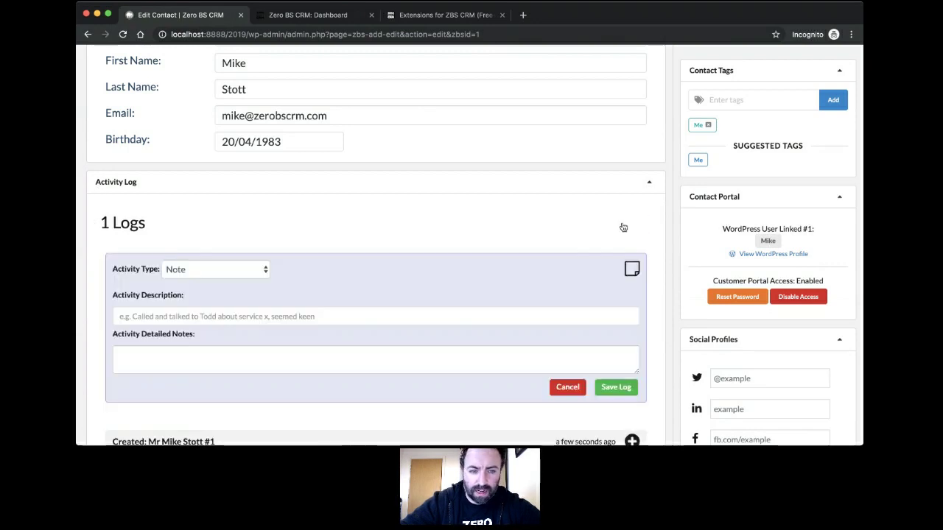
pyautogui.scroll(-3, 419, 246)
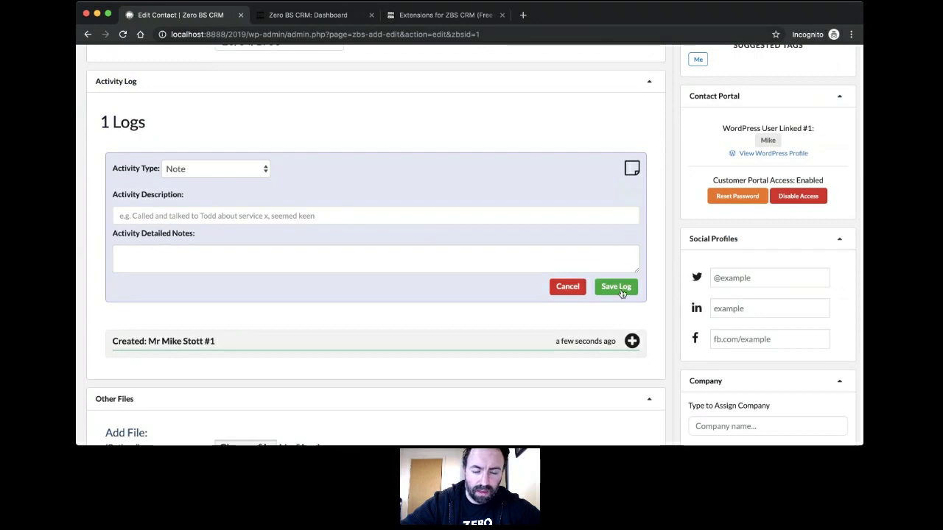
pyautogui.click(263, 170)
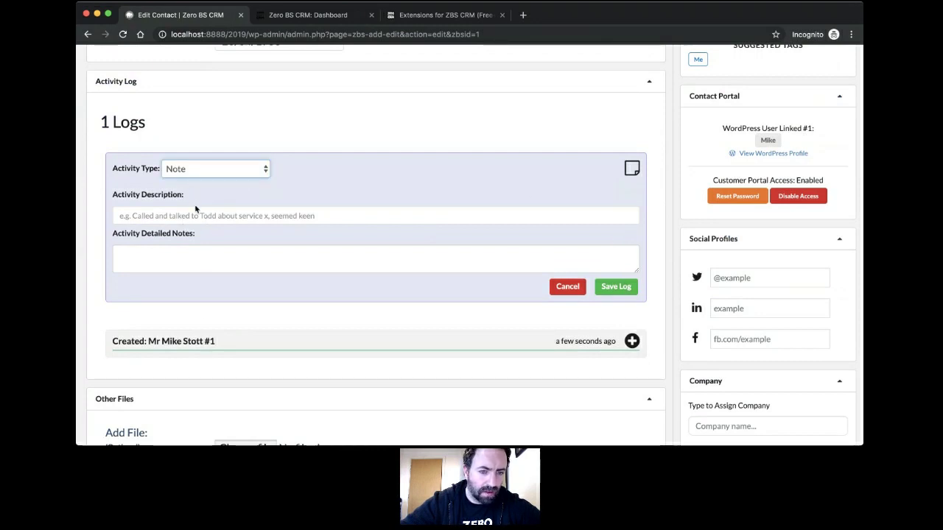
pyautogui.click(255, 215)
pyautogui.click(263, 213)
pyautogui.write('Mee')
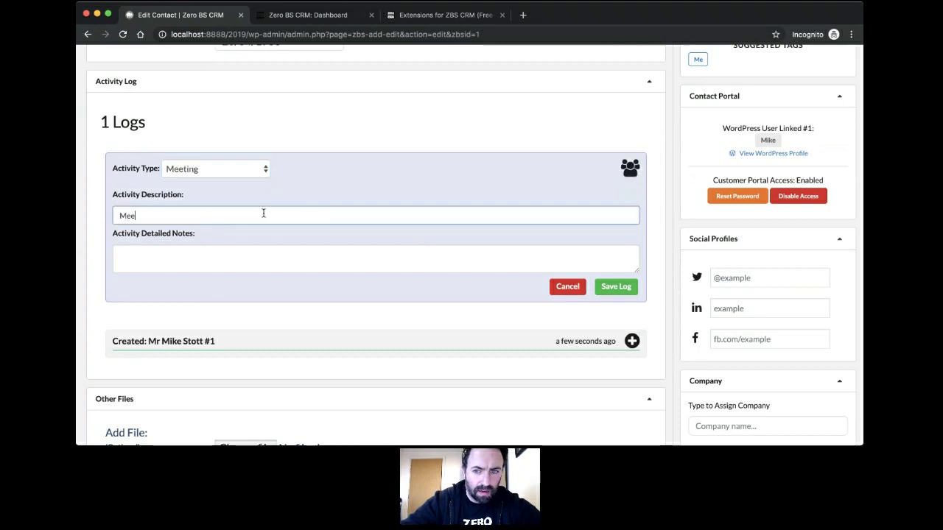
pyautogui.write('ting a')
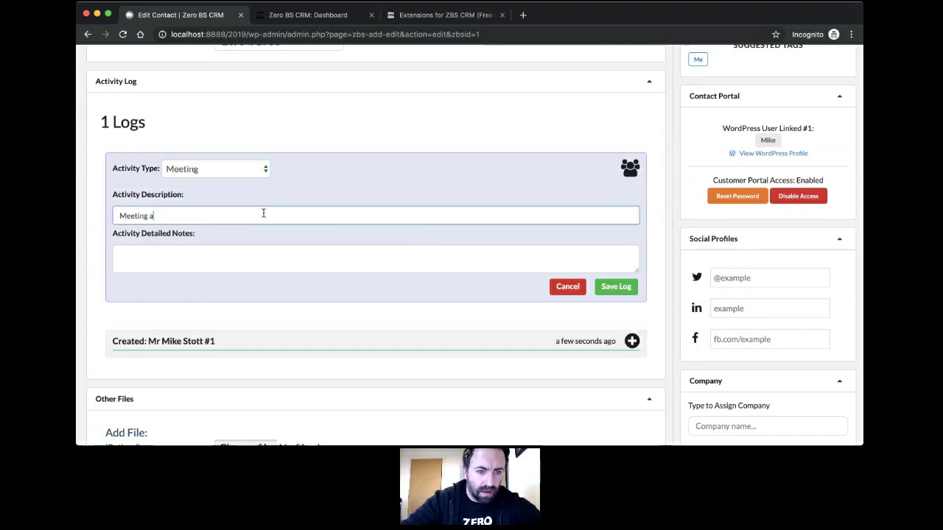
pyautogui.write('bout ZBS')
pyautogui.click(254, 252)
pyautogui.write('Met')
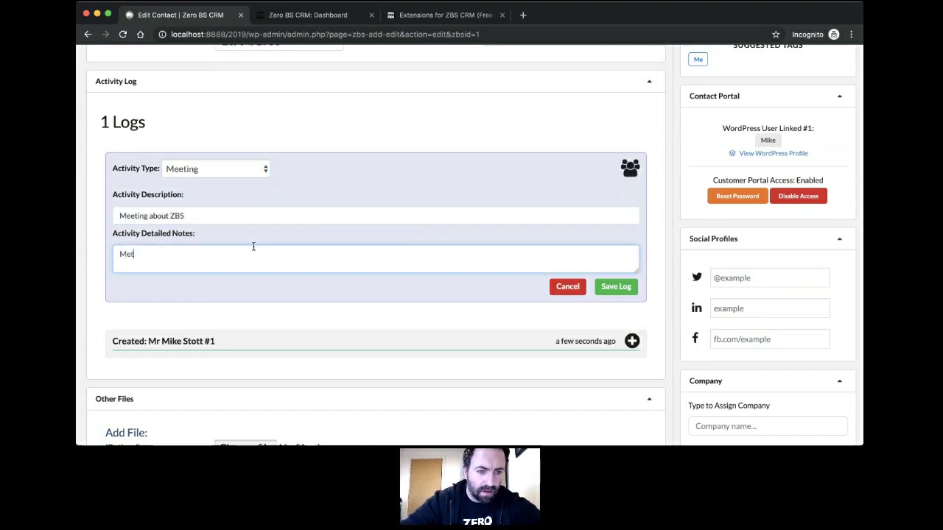
pyautogui.write(' with Dave, John and Steve')
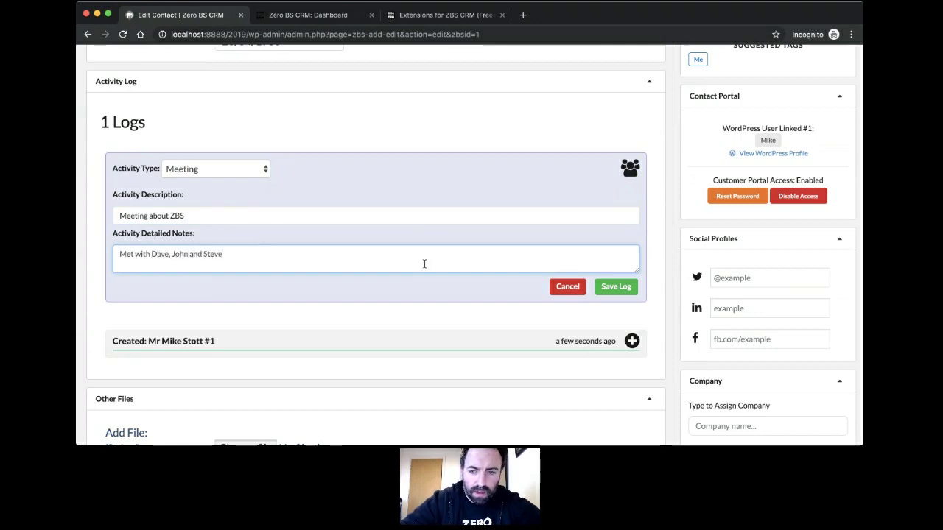
pyautogui.click(604, 293)
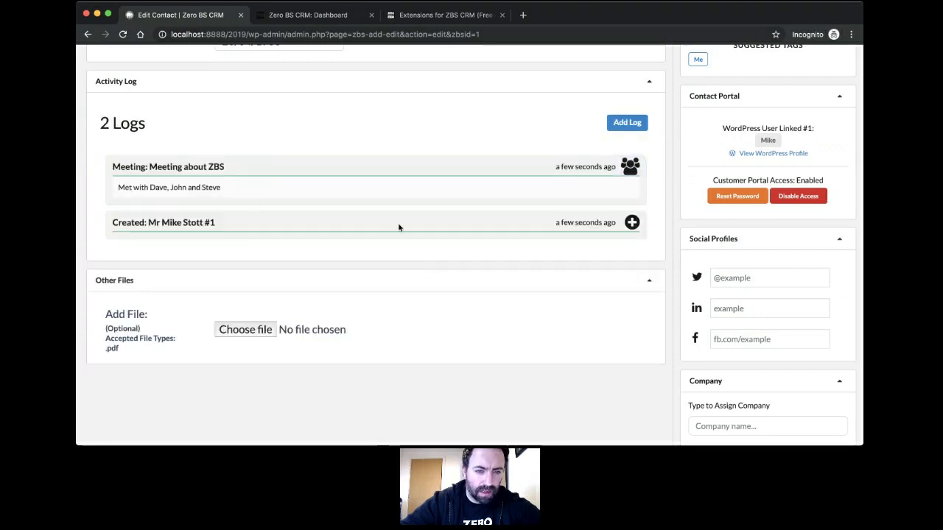
pyautogui.scroll(1, 398, 228)
pyautogui.scroll(3, 398, 228)
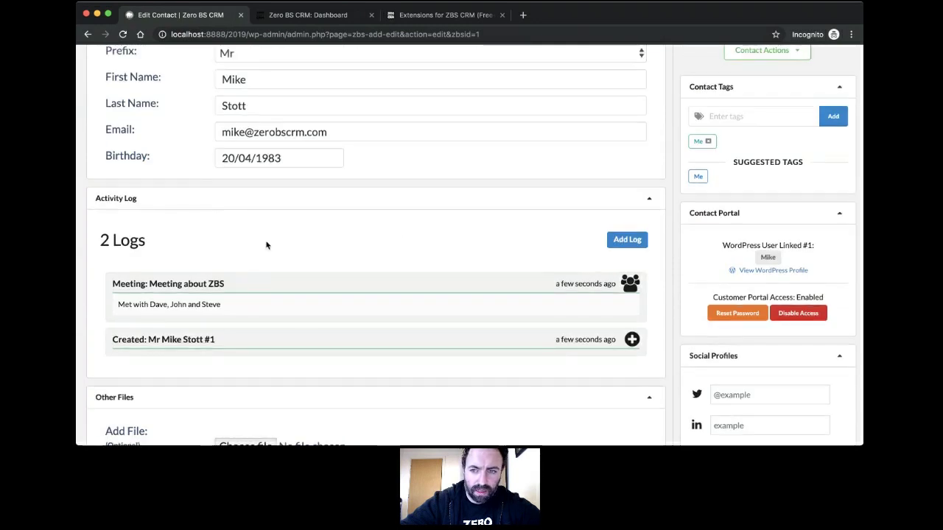
pyautogui.scroll(5, 403, 257)
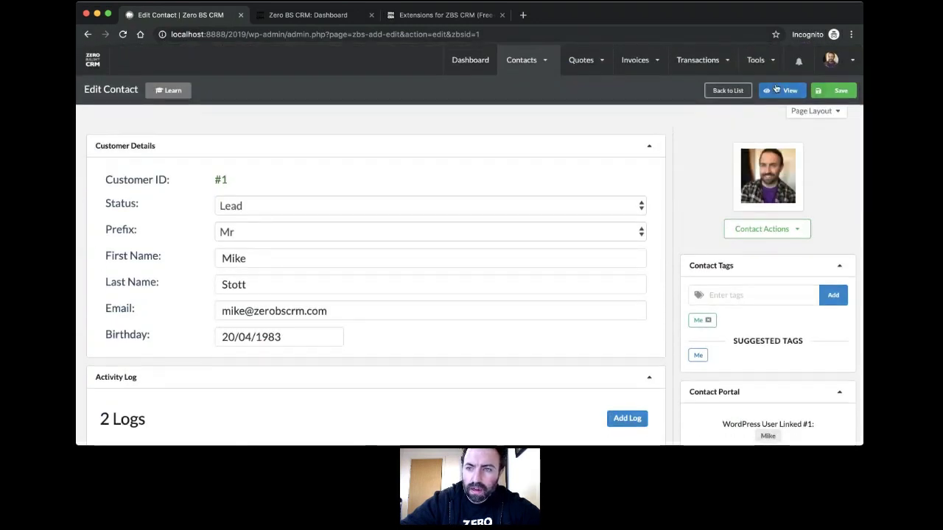
pyautogui.click(783, 91)
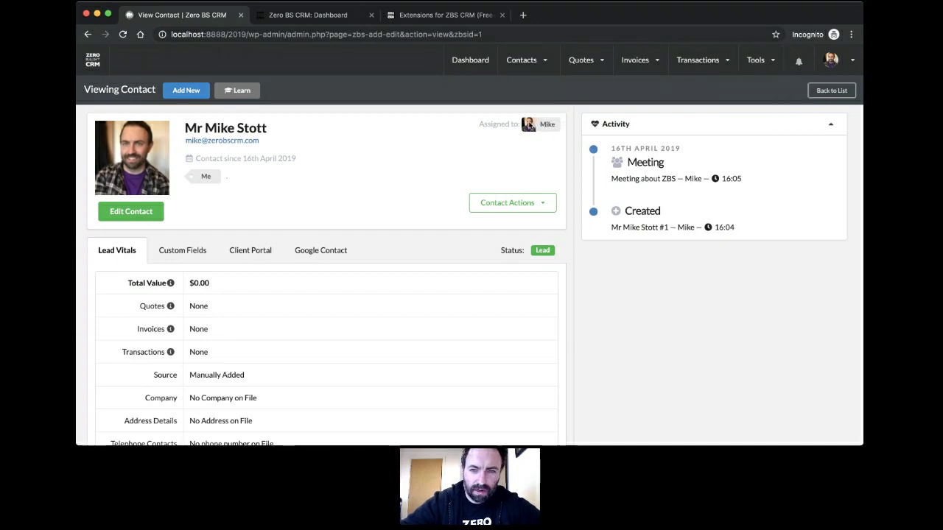
pyautogui.click(136, 212)
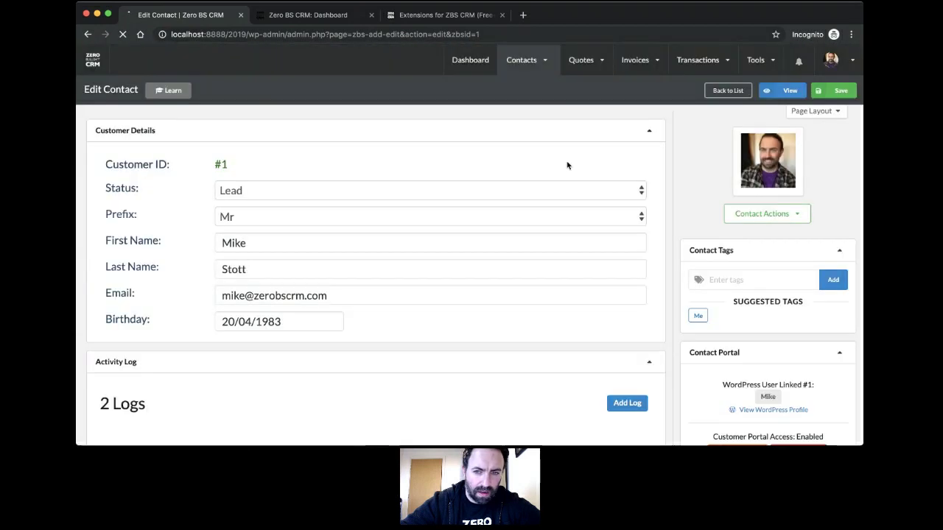
# Step: Pick a different team member under Assigned To and save the contact
pyautogui.scroll(-5, 587, 192)
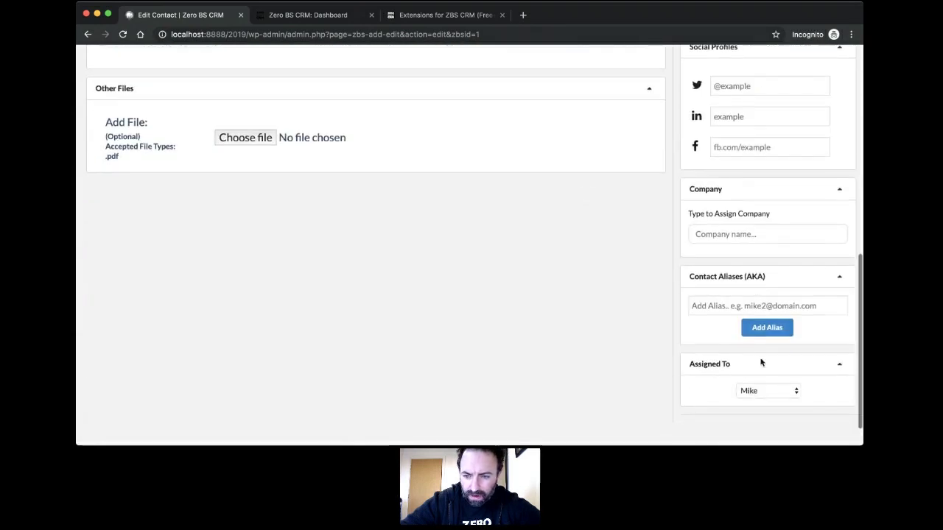
pyautogui.click(770, 405)
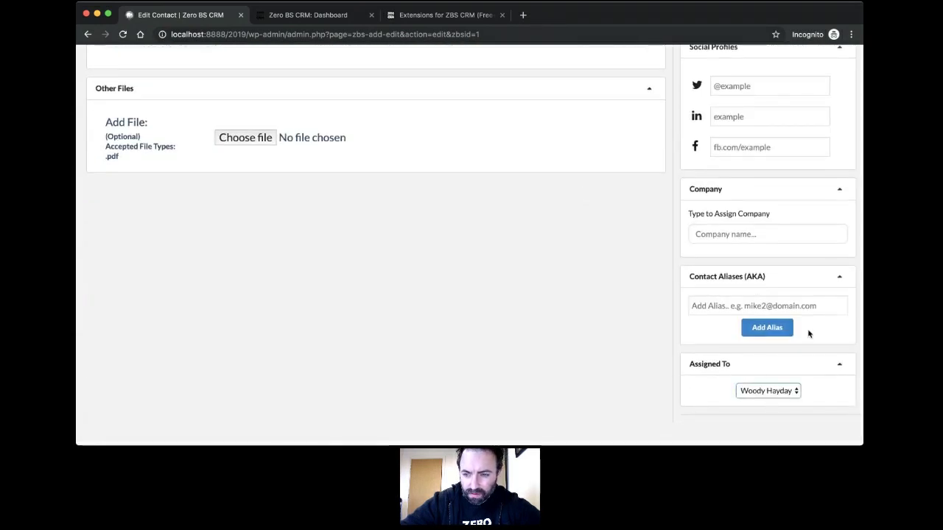
pyautogui.scroll(5, 820, 347)
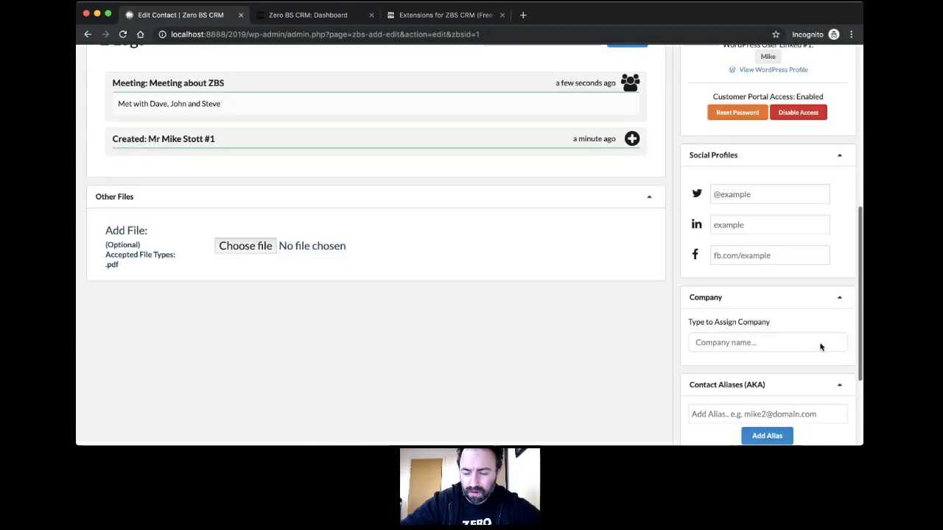
pyautogui.scroll(2, 824, 90)
pyautogui.click(838, 95)
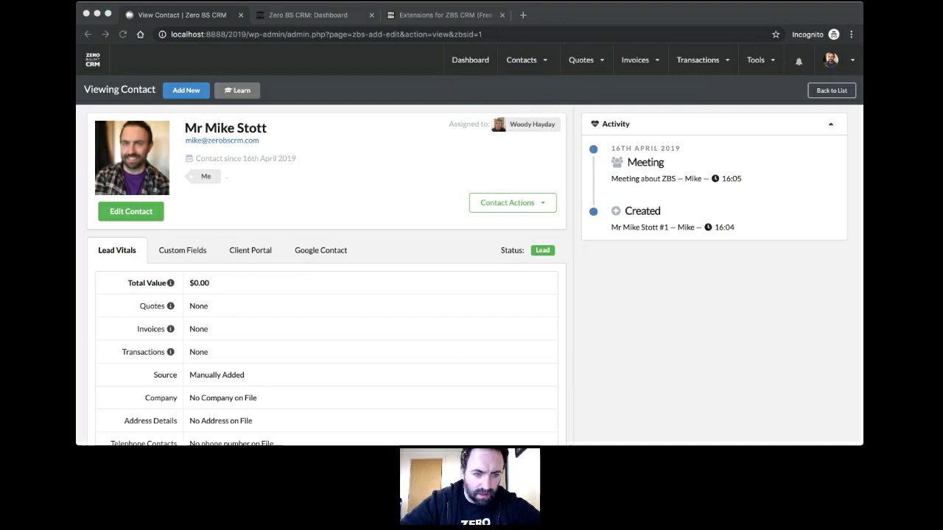
# Step: Browse the contact's Lead Vitals, Custom Fields, Client Portal and Google Contact detail tabs
pyautogui.click(410, 335)
pyautogui.click(191, 259)
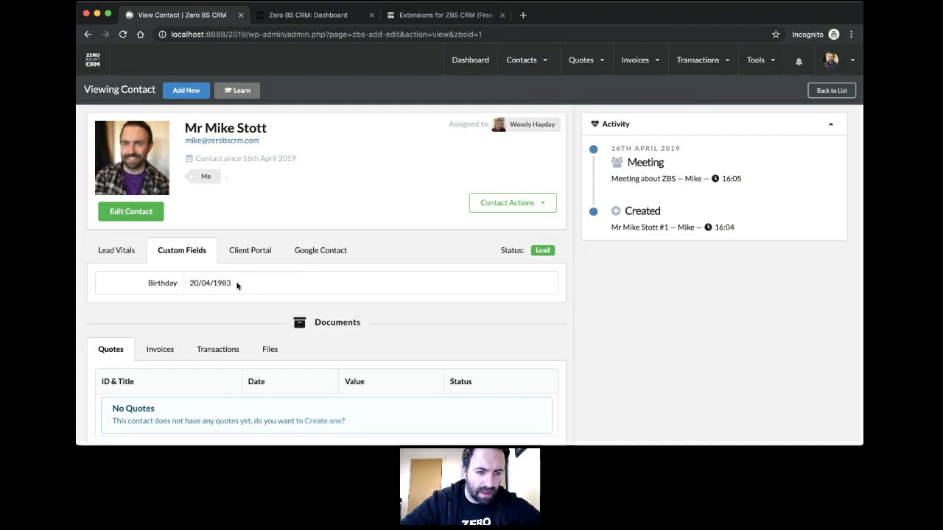
pyautogui.click(112, 258)
pyautogui.scroll(-3, 267, 289)
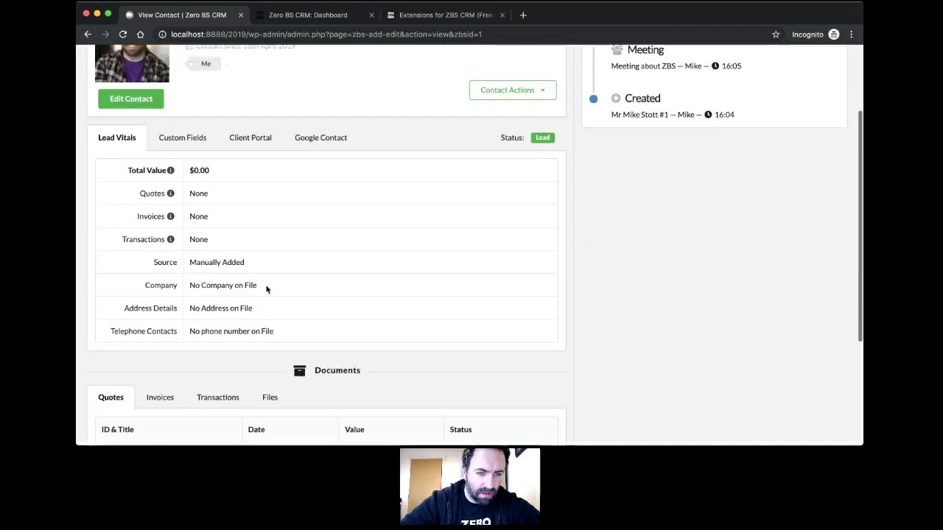
pyautogui.scroll(-3, 267, 218)
pyautogui.scroll(2, 268, 218)
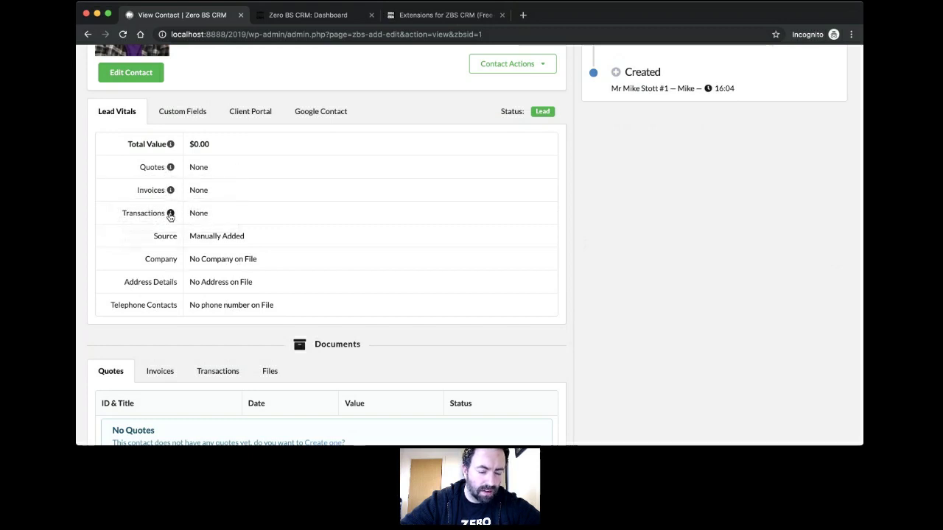
pyautogui.click(192, 116)
pyautogui.click(258, 125)
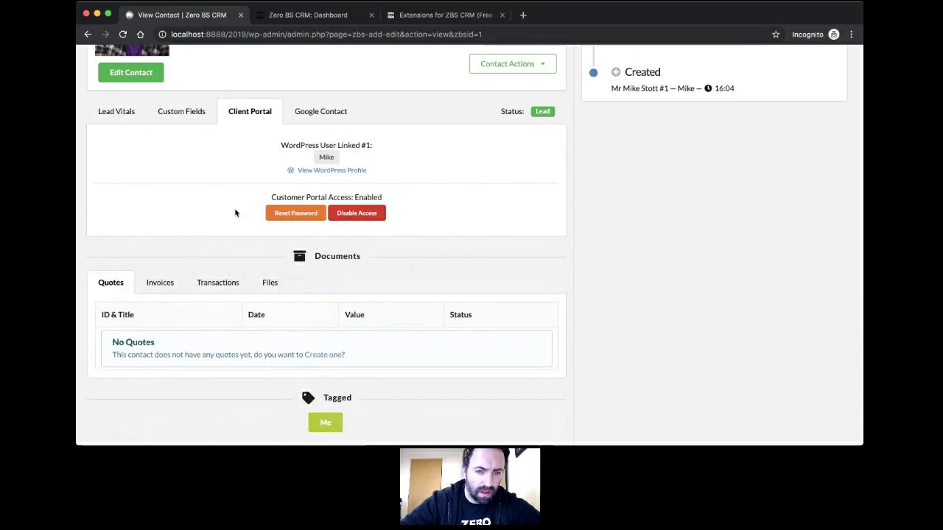
pyautogui.scroll(3, 235, 209)
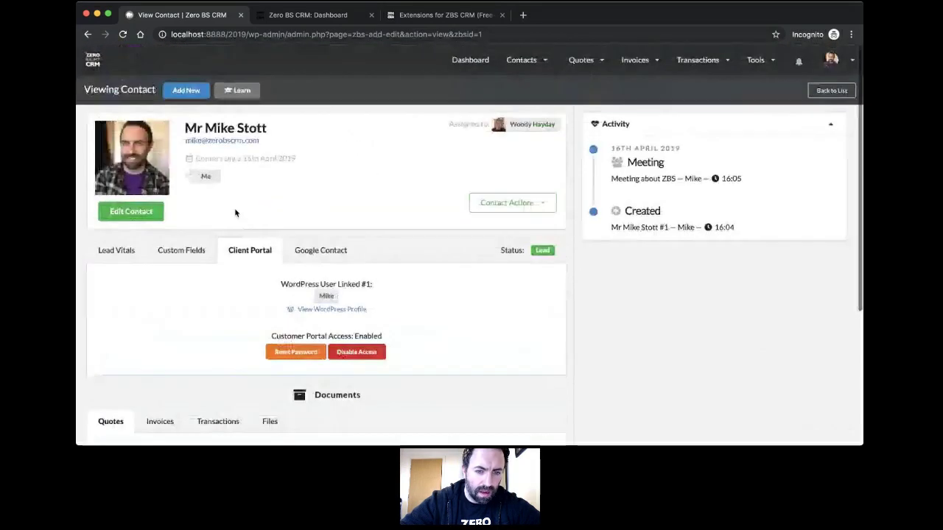
pyautogui.click(321, 250)
pyautogui.click(265, 251)
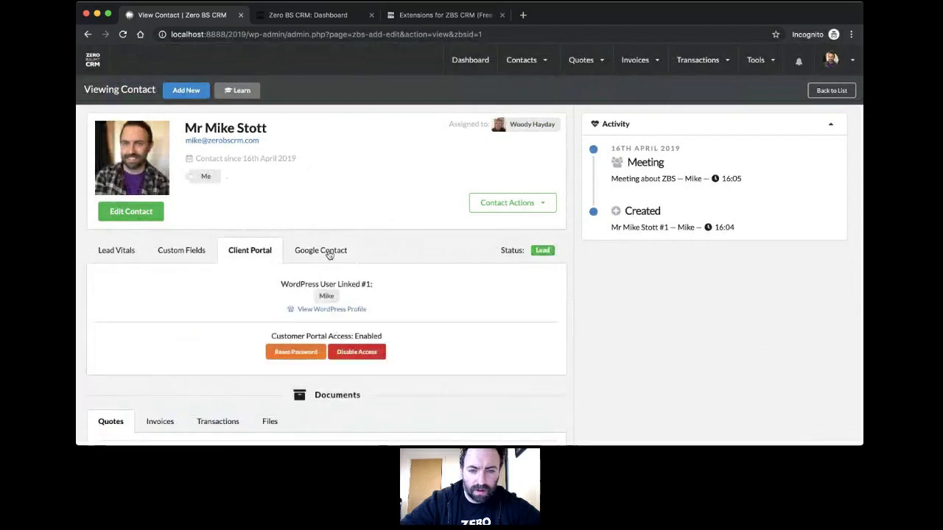
# Step: Switch the contact's details from Custom Fields back to Lead Vitals
pyautogui.moveTo(755, 62)
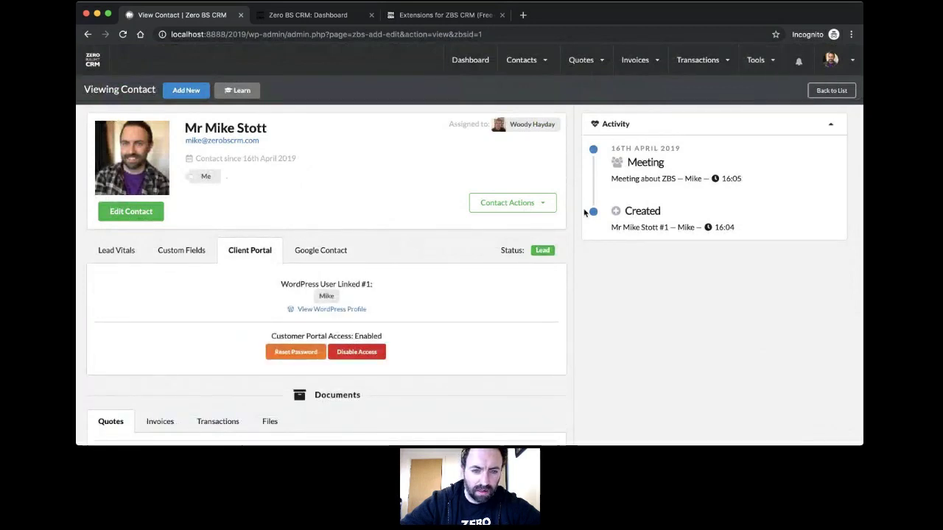
pyautogui.scroll(-5, 365, 251)
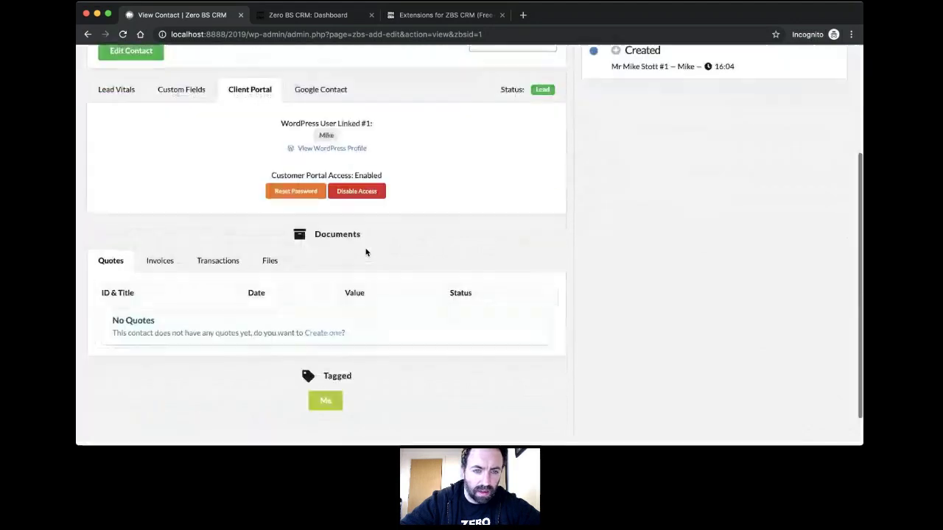
pyautogui.scroll(5, 365, 251)
pyautogui.click(182, 251)
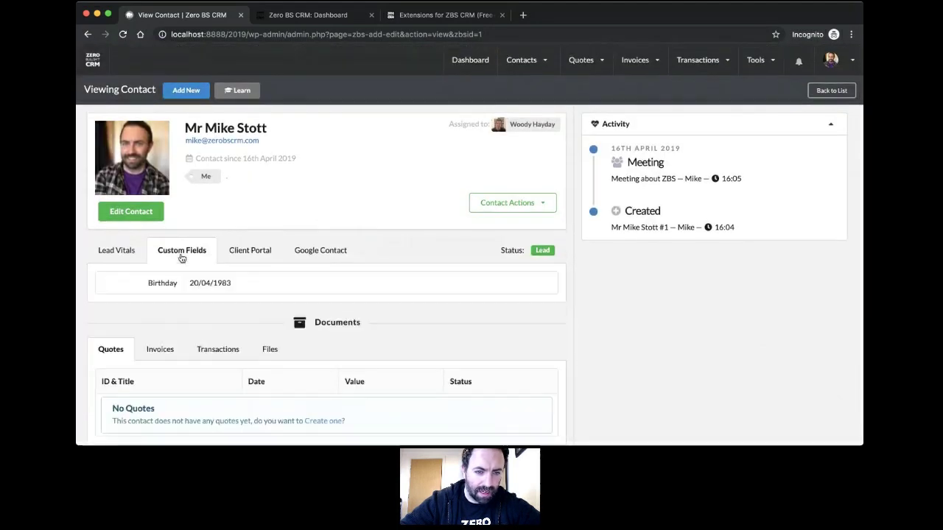
pyautogui.click(115, 254)
# Step: Browse the contact's Invoices, Transactions and Files lists, then return to Quotes
pyautogui.scroll(-3, 199, 332)
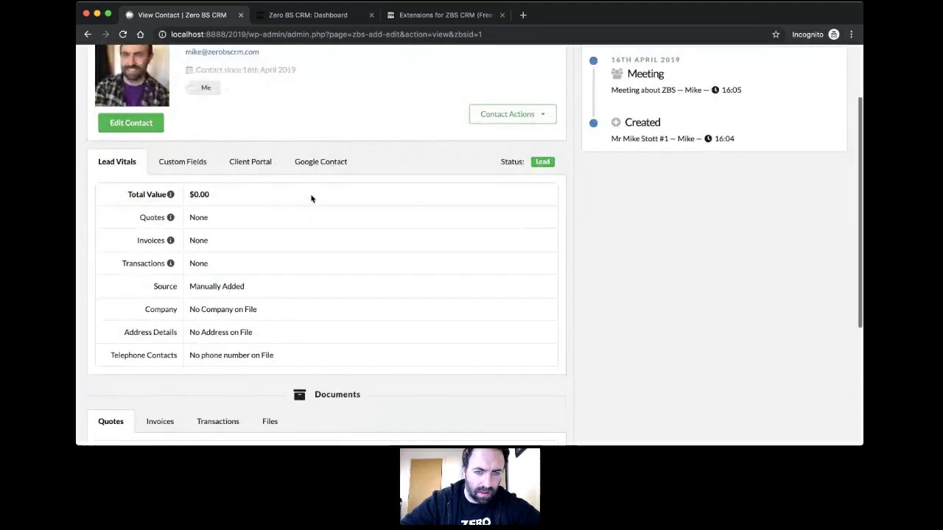
pyautogui.scroll(-5, 256, 307)
pyautogui.scroll(-1, 256, 308)
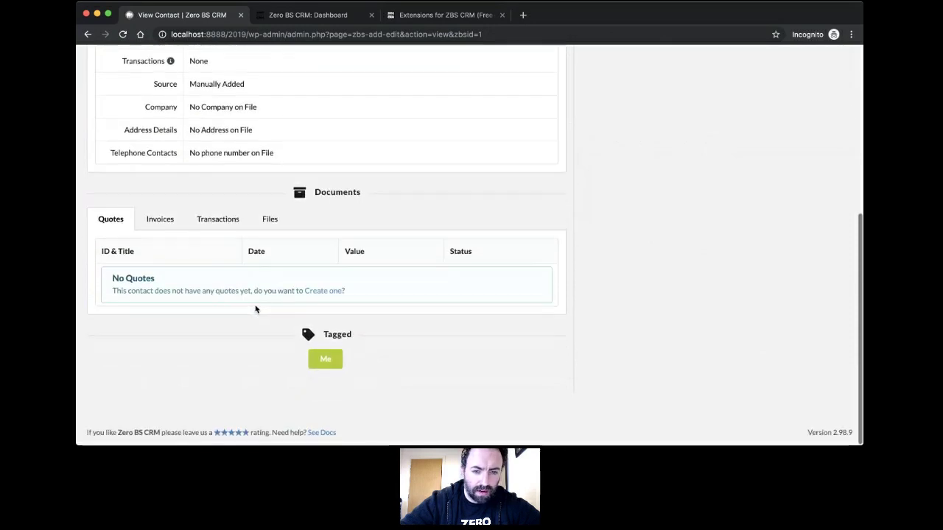
pyautogui.click(161, 222)
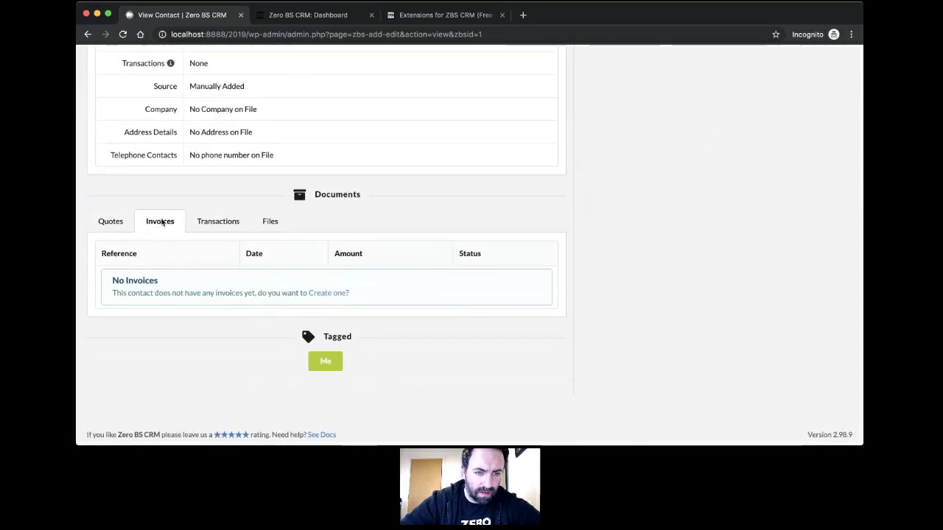
pyautogui.click(221, 221)
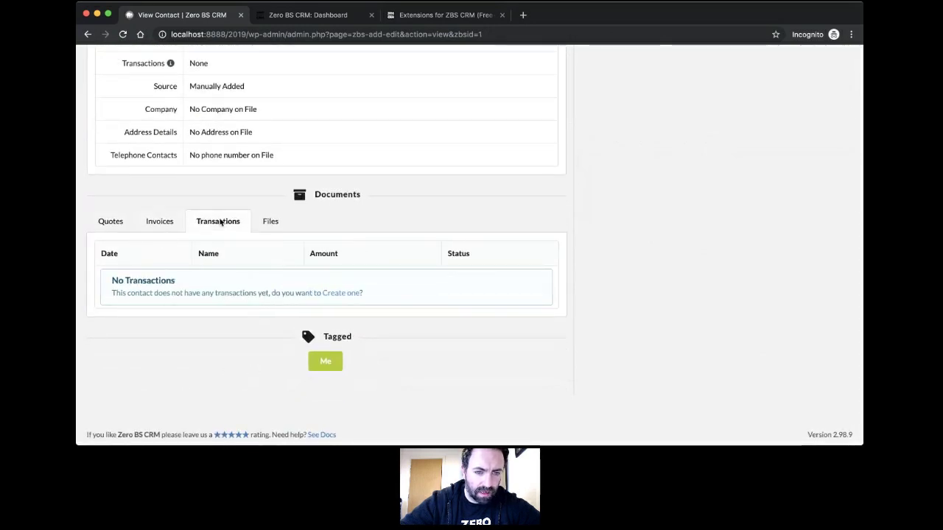
pyautogui.click(271, 222)
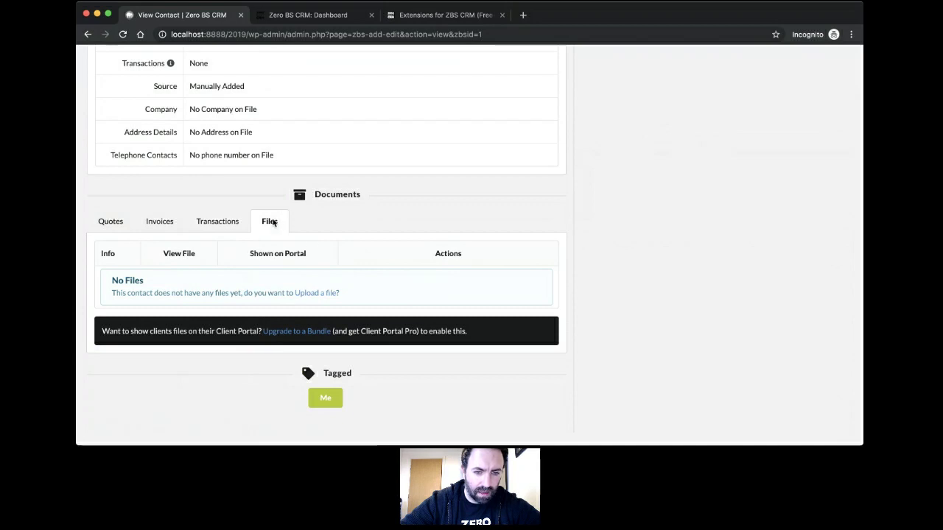
pyautogui.click(118, 222)
pyautogui.scroll(3, 320, 221)
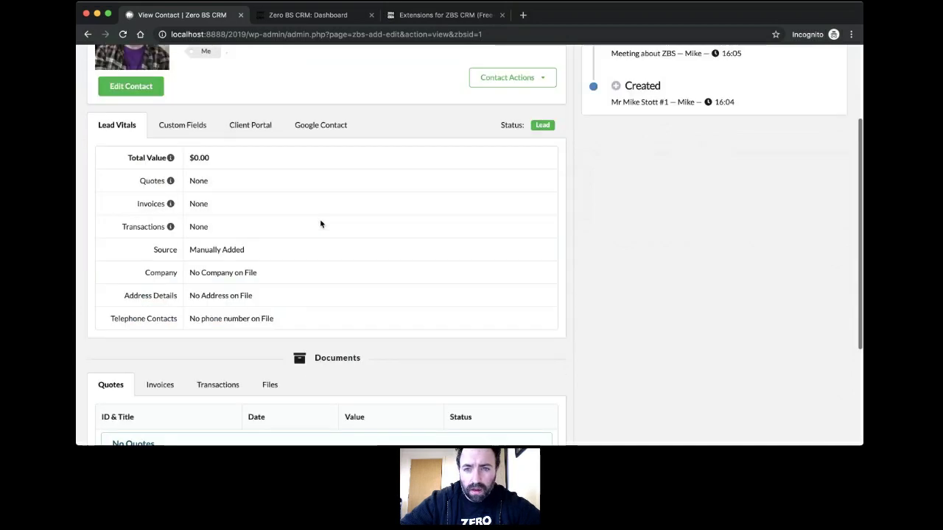
pyautogui.scroll(3, 319, 219)
# Step: Add a company named 'Zero BS CRM' with status Customer and a main e-mail address, and save it
pyautogui.moveTo(525, 60)
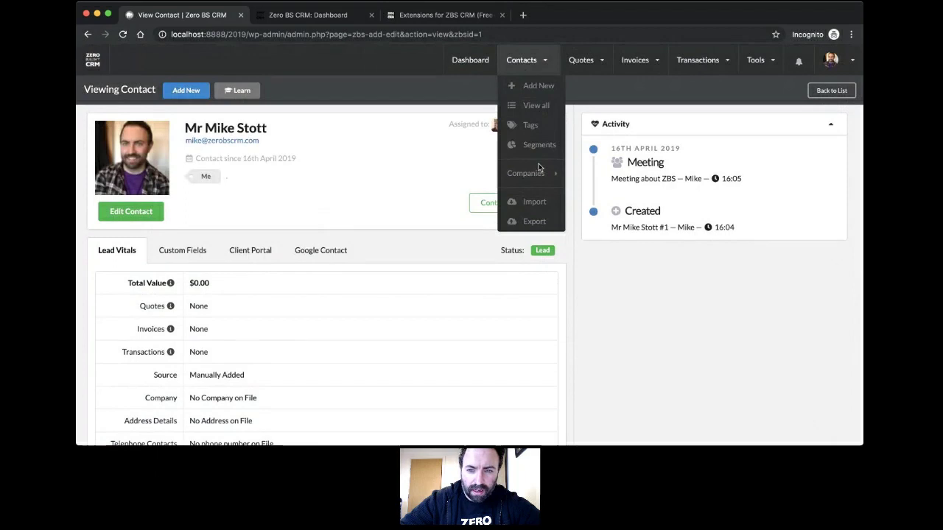
pyautogui.moveTo(534, 175)
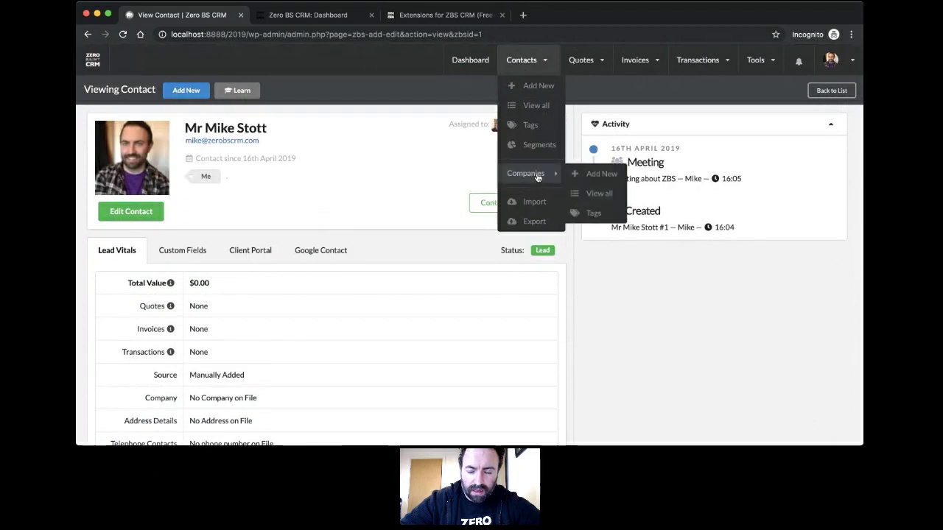
pyautogui.click(589, 176)
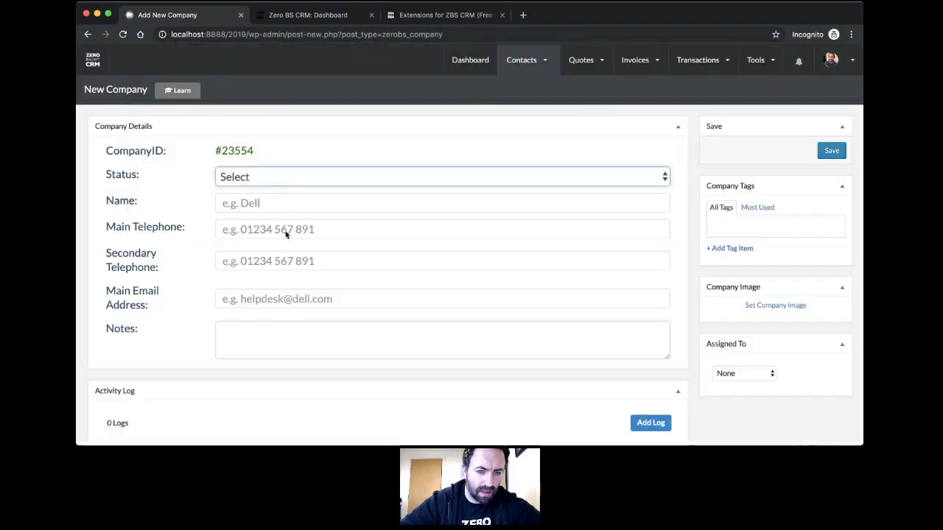
pyautogui.press('c')
pyautogui.click(307, 203)
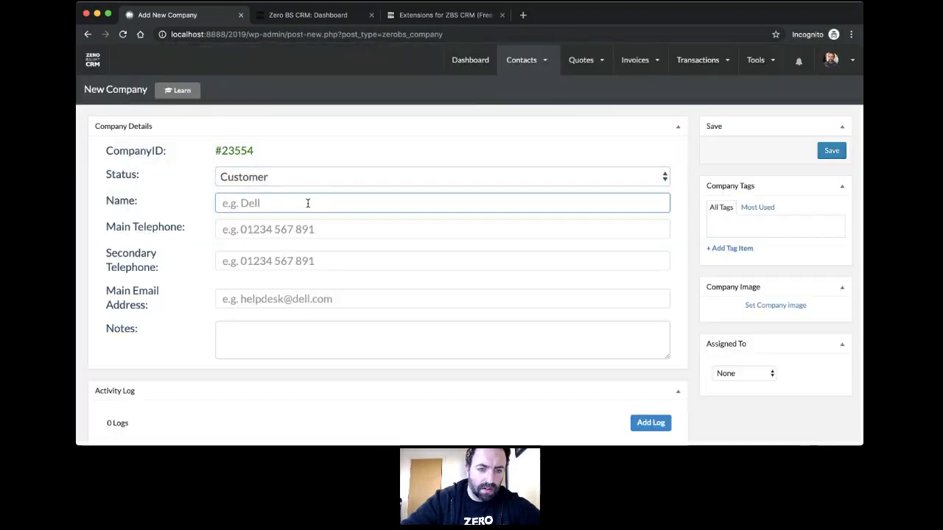
pyautogui.write('Zero BS CRM')
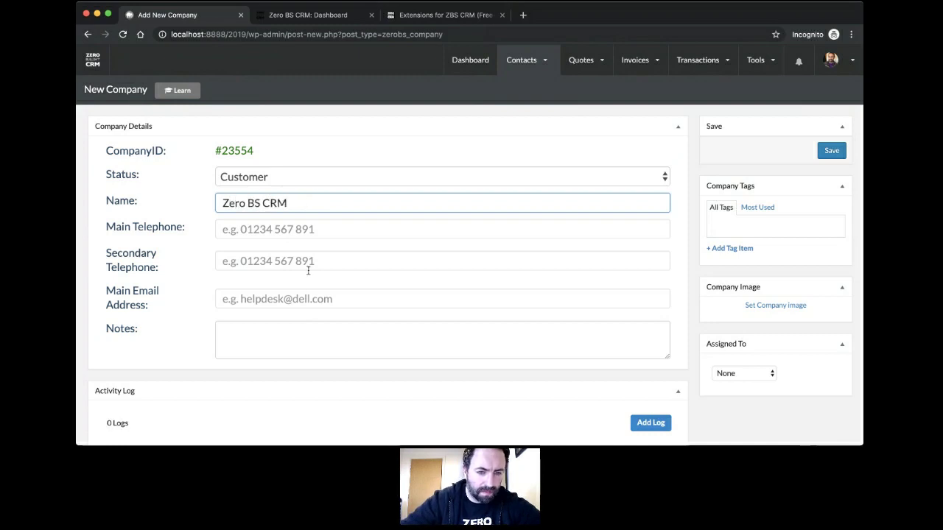
pyautogui.click(308, 297)
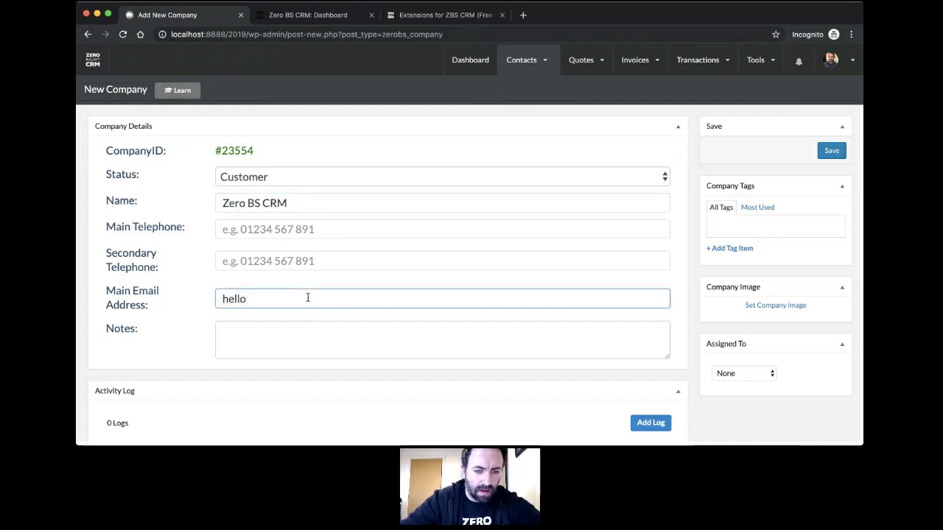
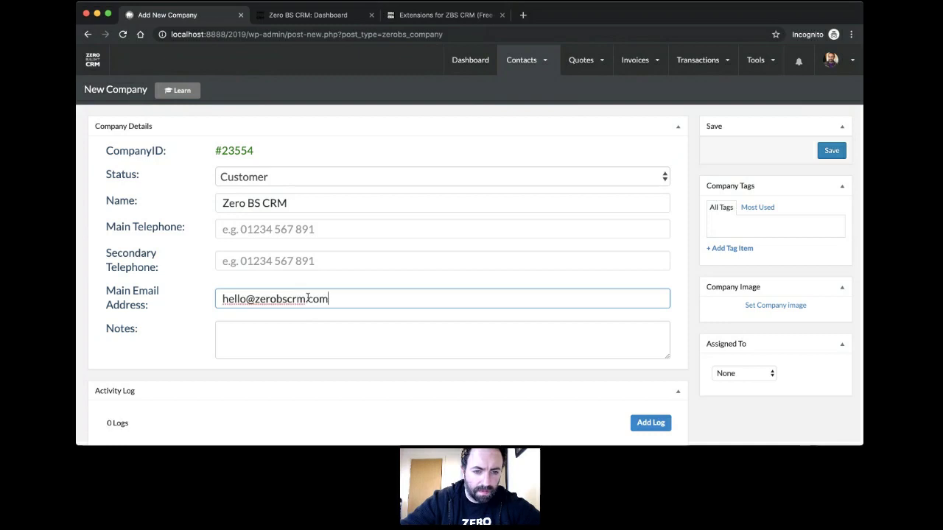
pyautogui.click(344, 343)
pyautogui.click(831, 150)
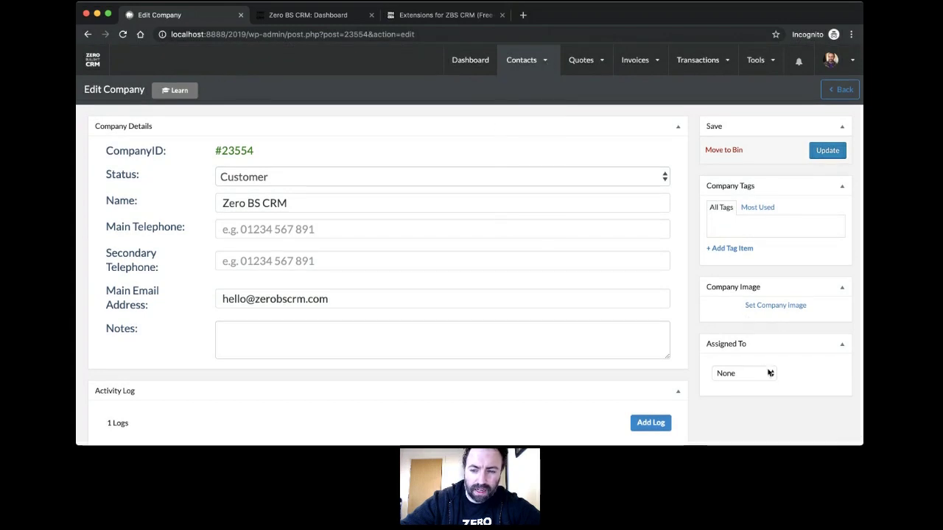
# Step: View all companies to confirm Zero BS CRM is listed
pyautogui.moveTo(521, 62)
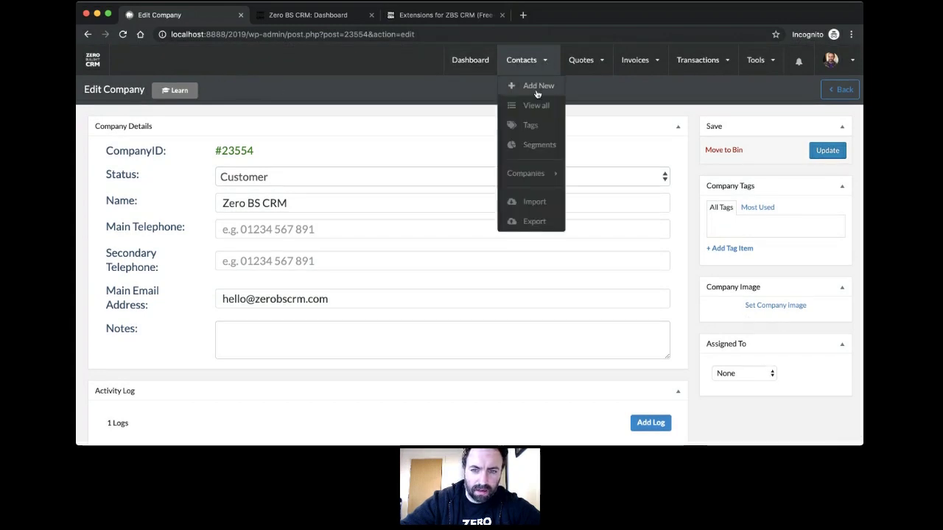
pyautogui.moveTo(530, 174)
pyautogui.click(597, 197)
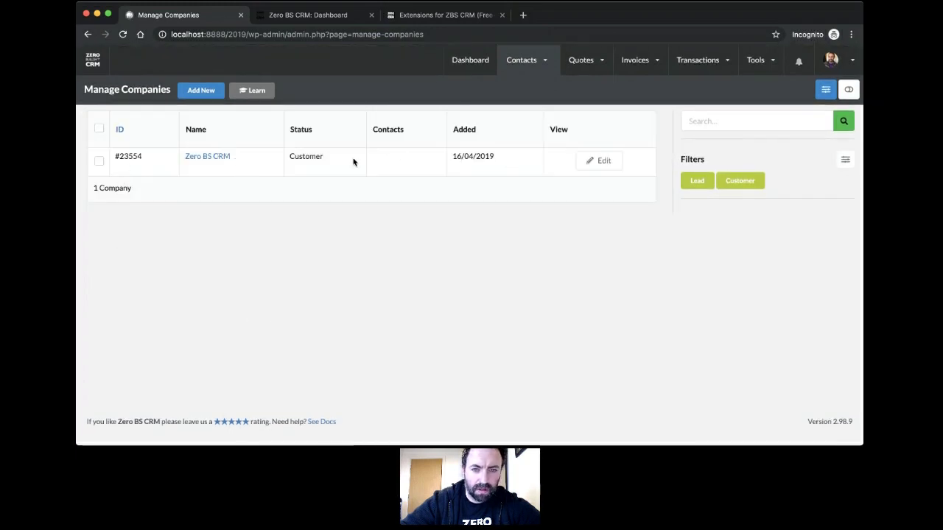
# Step: Open the single Lead contact's record from the Contacts list
pyautogui.moveTo(530, 62)
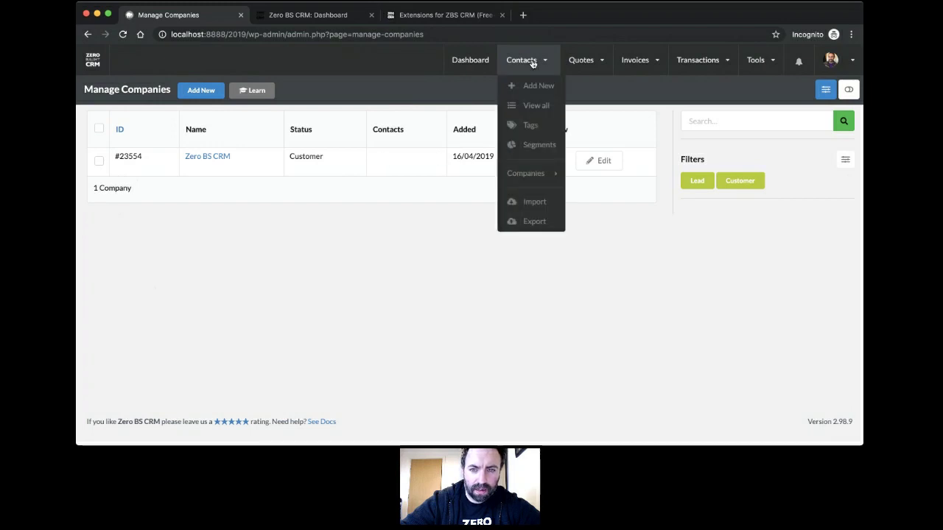
pyautogui.click(537, 107)
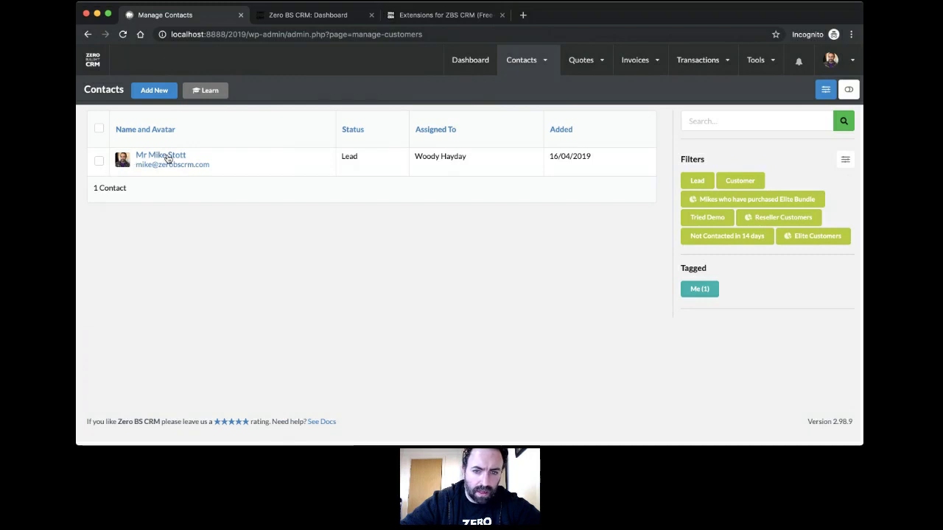
pyautogui.click(166, 156)
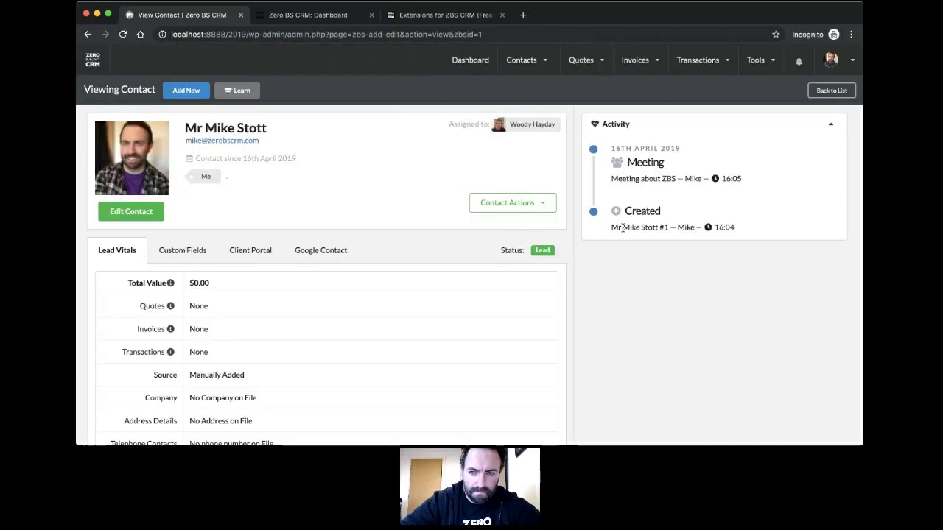
# Step: Edit the contact, set its Company to the existing 'Zero BS CRM', and save
pyautogui.click(139, 212)
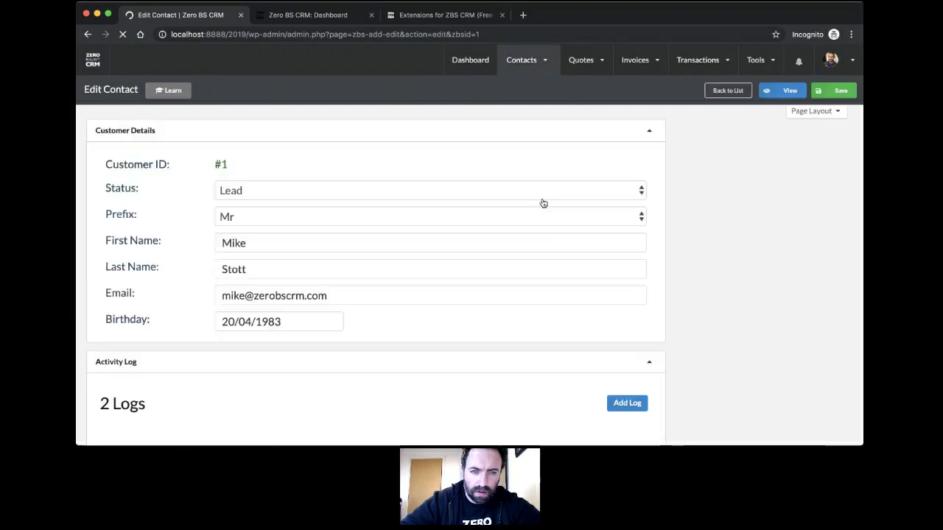
pyautogui.scroll(-5, 541, 204)
pyautogui.scroll(-5, 541, 203)
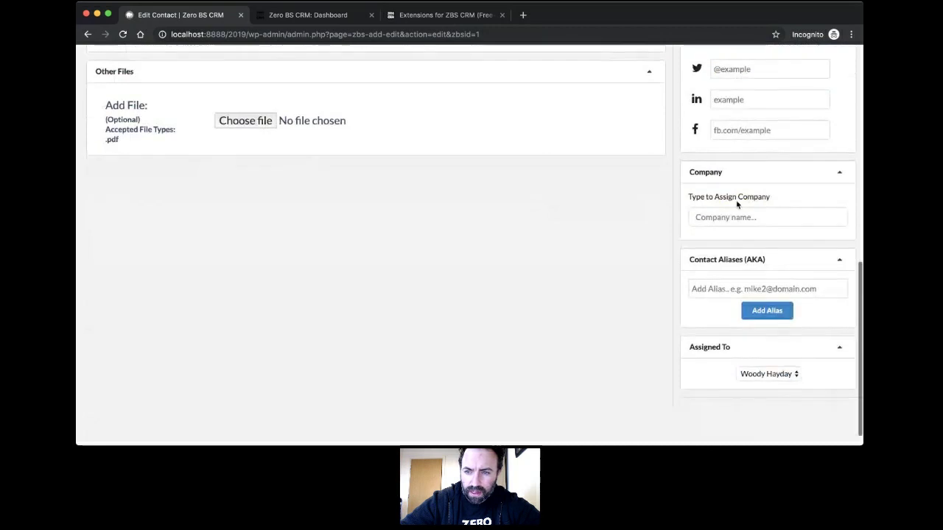
pyautogui.click(739, 217)
pyautogui.write('Zer')
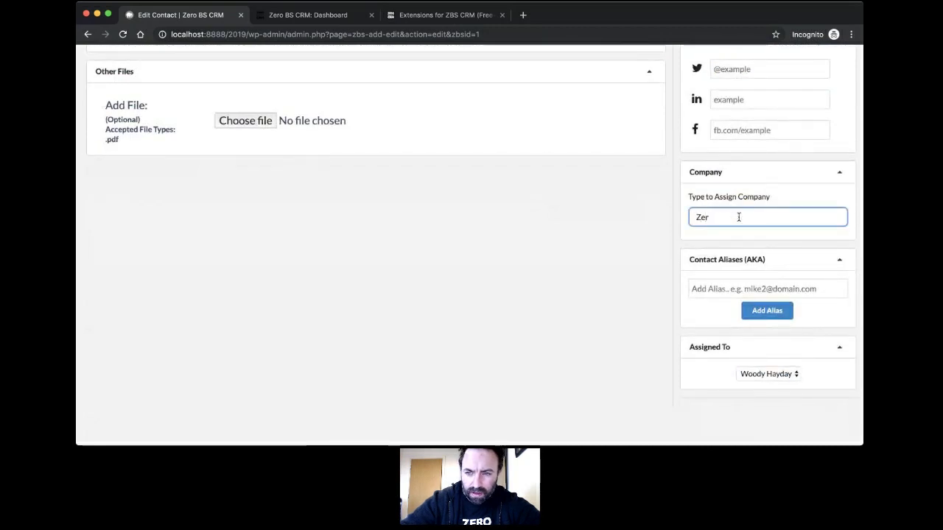
pyautogui.press('BackSpace')
pyautogui.press('BackSpace')
pyautogui.press('BackSpace')
pyautogui.write('Ze')
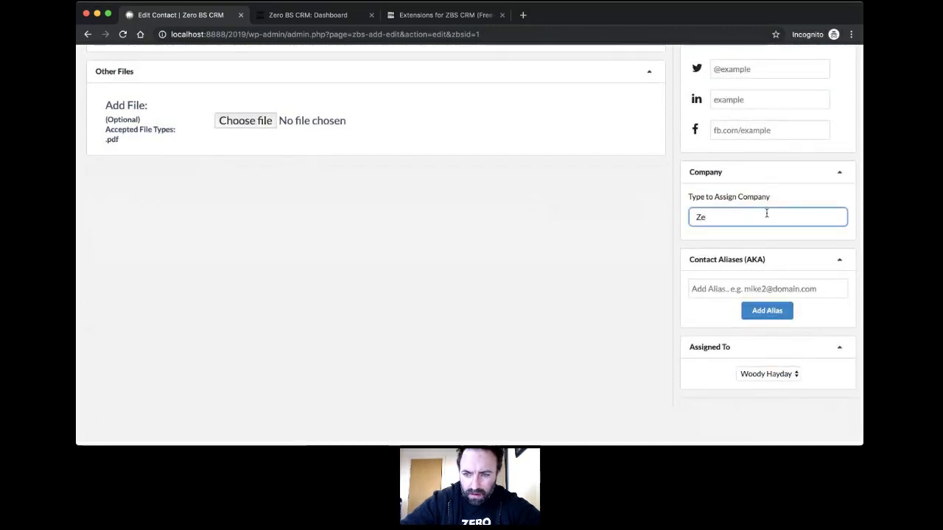
pyautogui.press('BackSpace')
pyautogui.press('BackSpace')
pyautogui.write('Zero BS CRM')
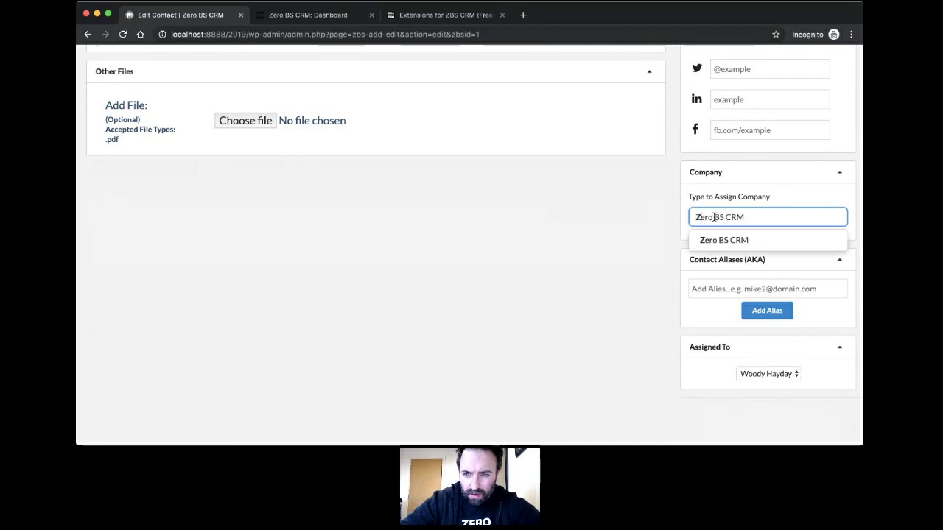
pyautogui.click(721, 239)
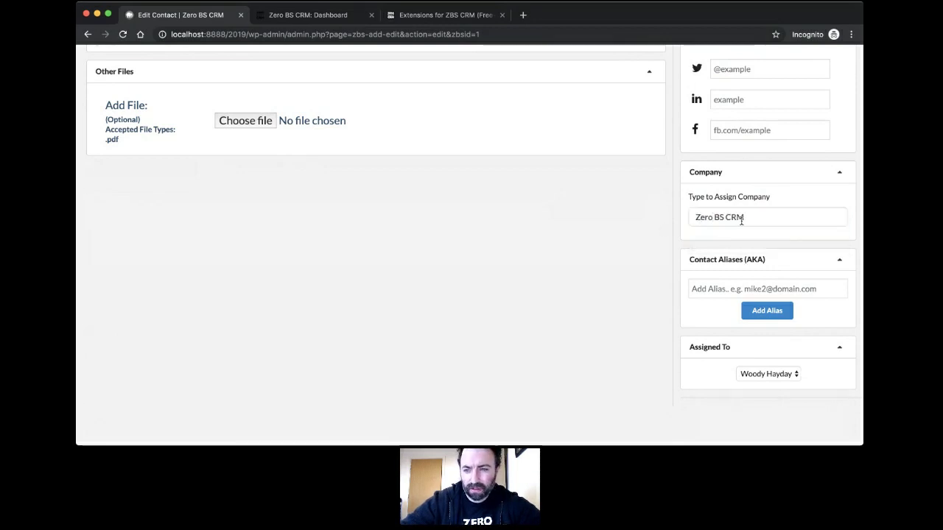
pyautogui.scroll(15, 741, 221)
pyautogui.click(832, 92)
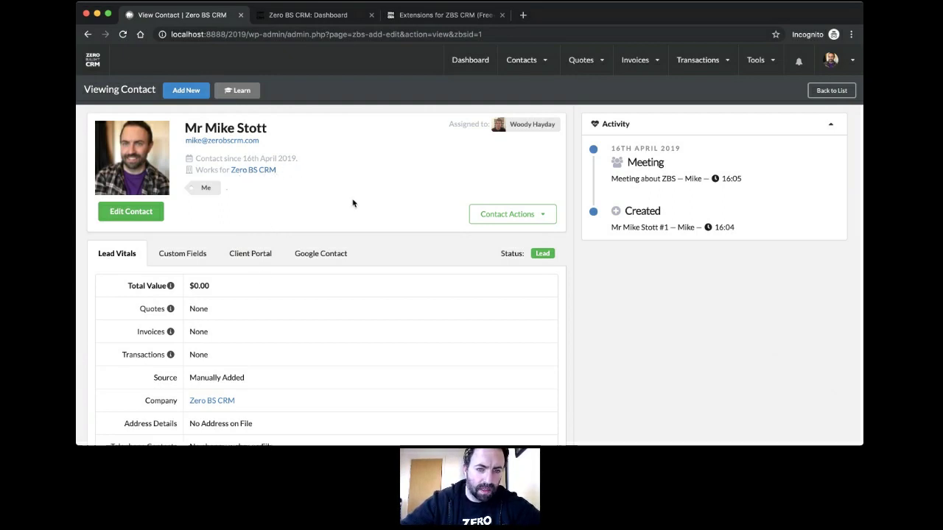
# Step: View all companies to see Zero BS CRM now lists its contact
pyautogui.moveTo(521, 60)
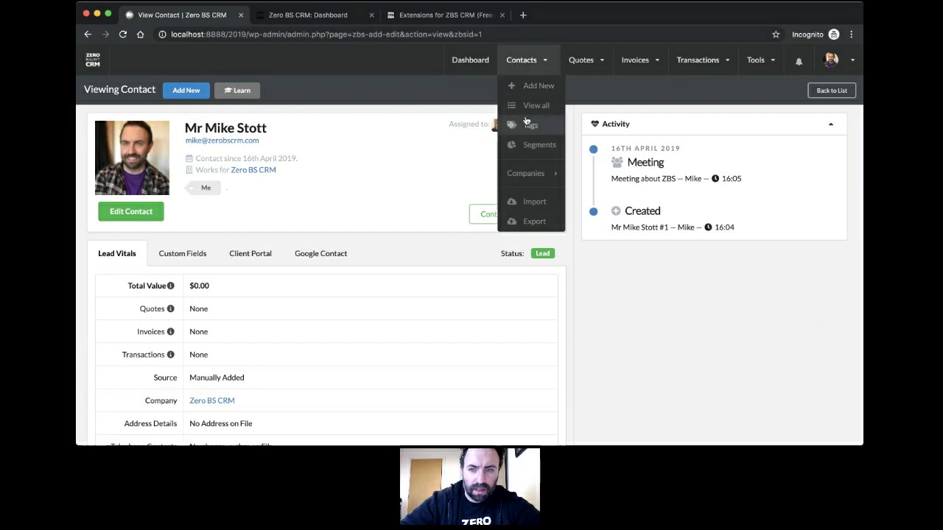
pyautogui.moveTo(525, 173)
pyautogui.click(577, 193)
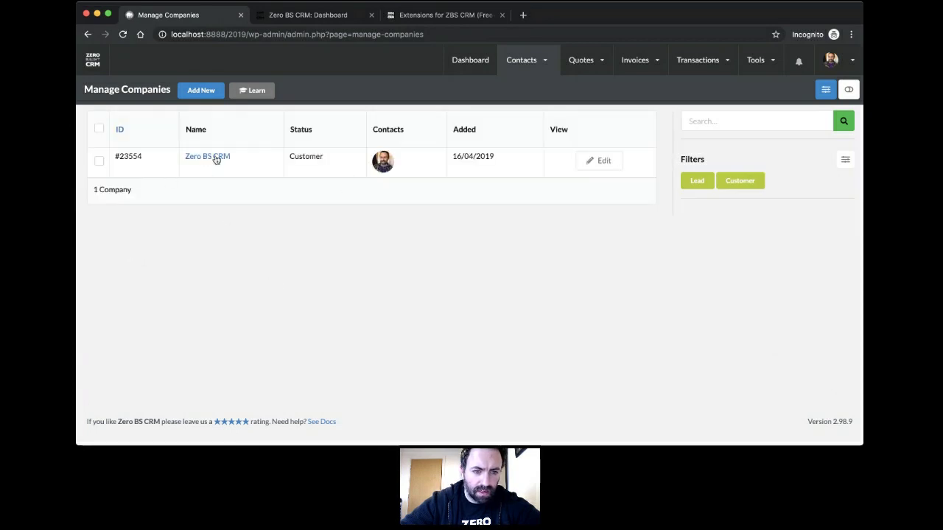
# Step: Open the company's linked contact in a new tab and start a new contact there
pyautogui.keyDown('super'); pyautogui.click(384, 168); pyautogui.keyUp('super')
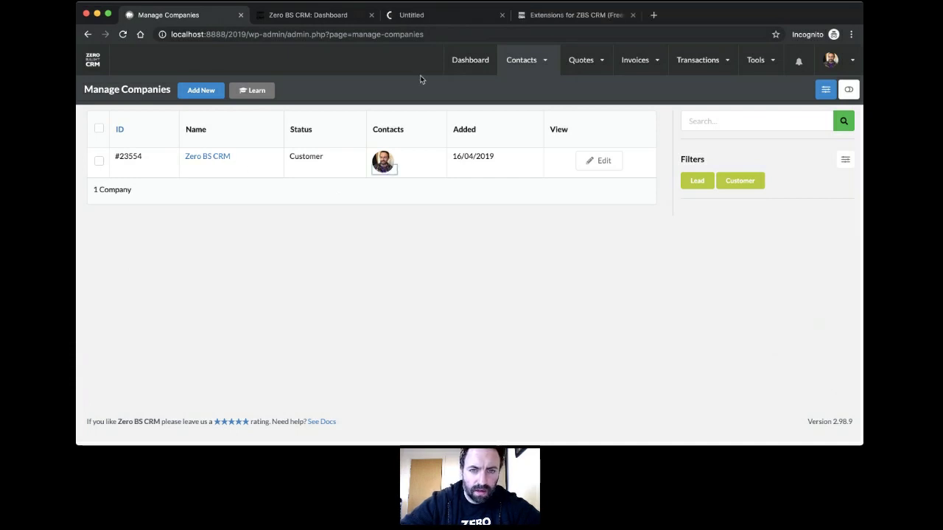
pyautogui.moveTo(416, 15); pyautogui.dragTo(291, 16)
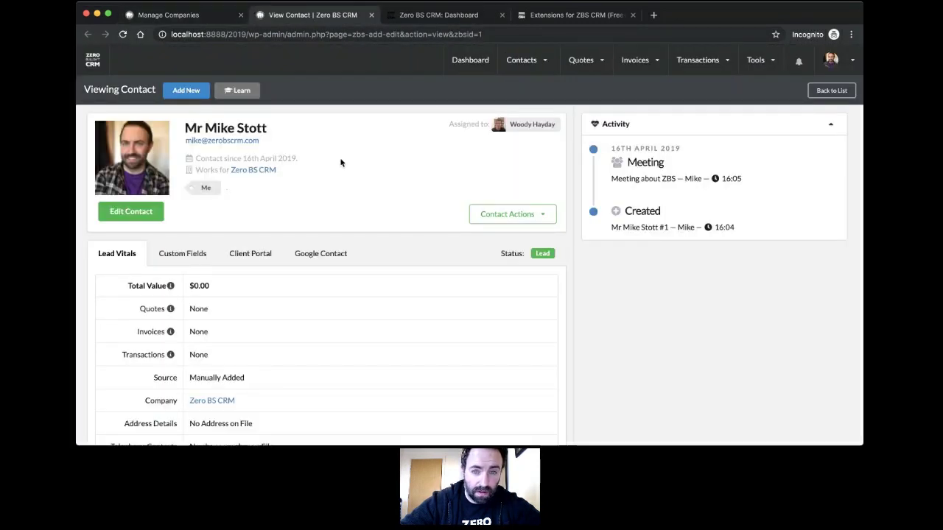
pyautogui.click(187, 90)
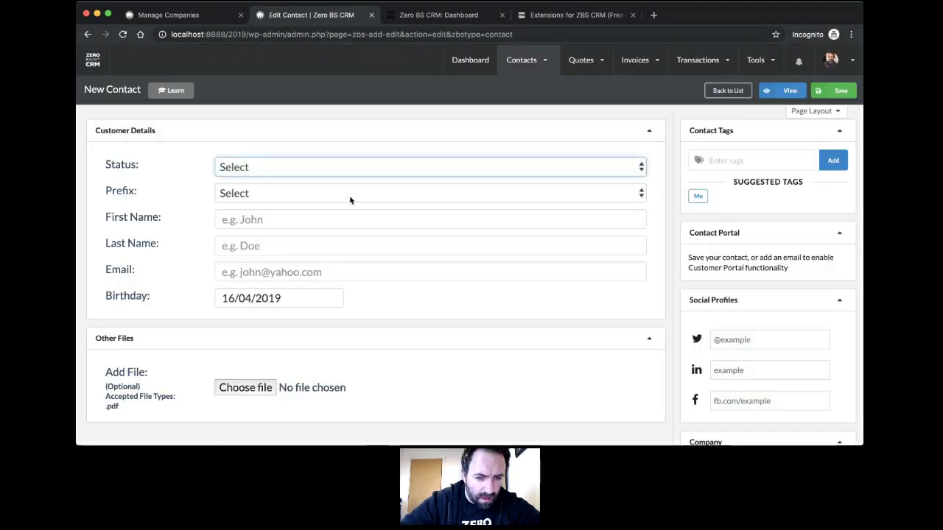
# Step: Fill in status Customer, prefix Mr, the contact's first name, last name and e-mail address
pyautogui.click(295, 252)
pyautogui.click(363, 195)
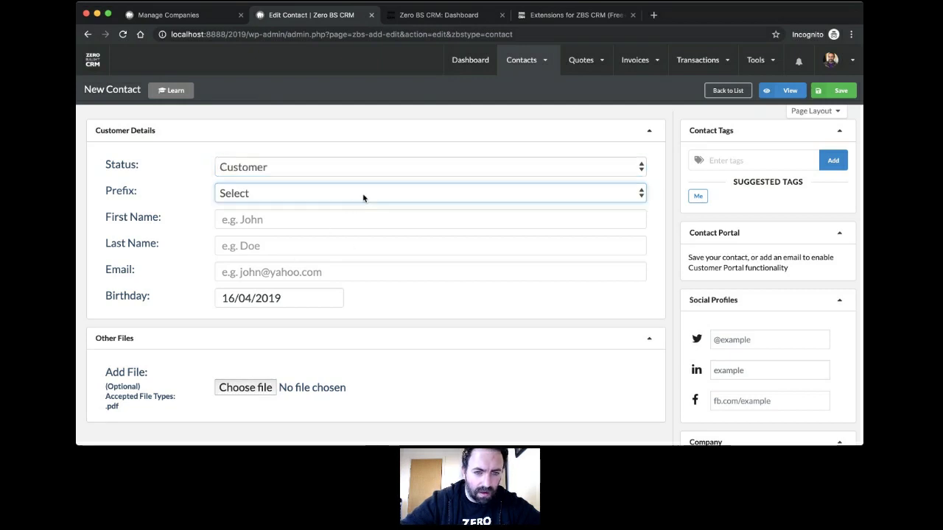
pyautogui.click(345, 213)
pyautogui.click(331, 219)
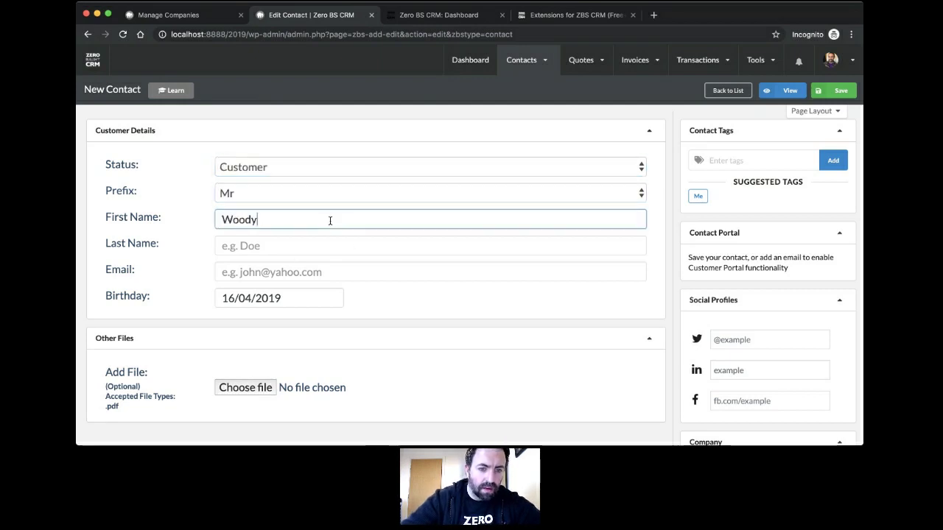
pyautogui.press('Tab')
pyautogui.press('Tab')
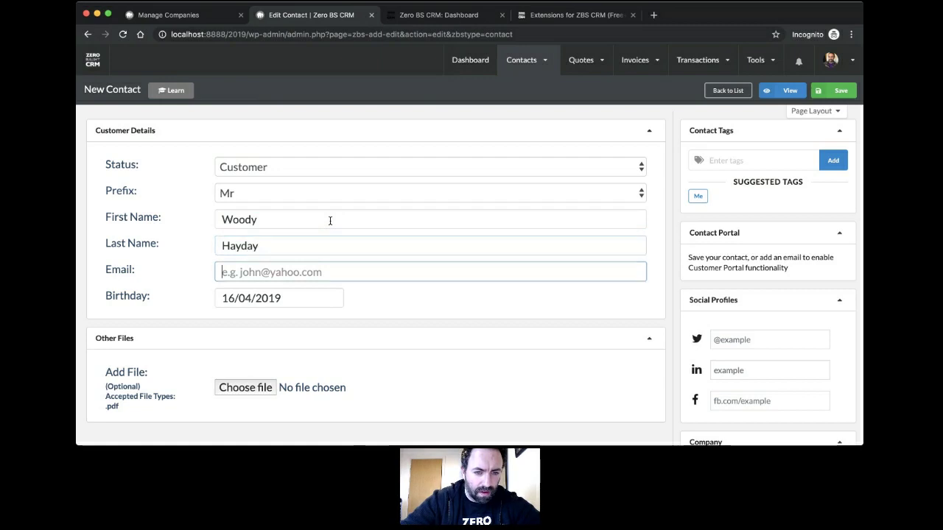
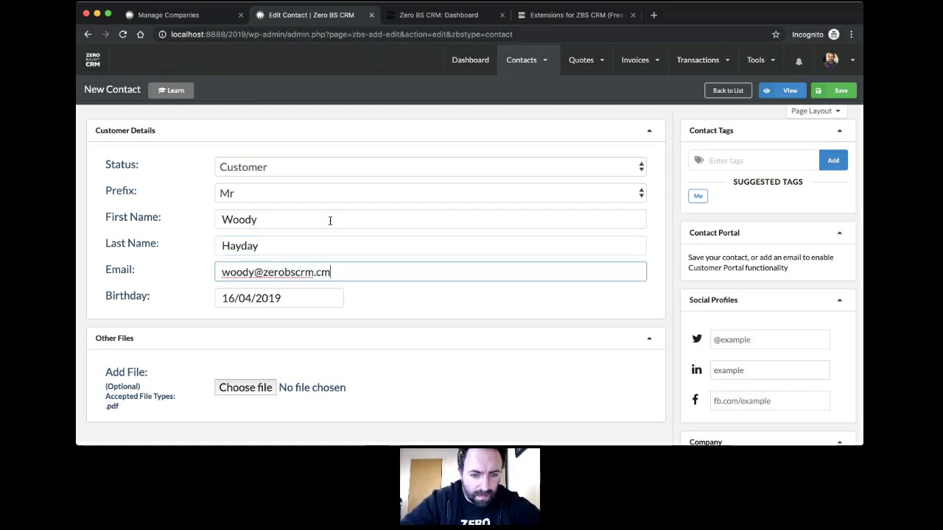
pyautogui.press('BackSpace')
# Step: Set the birthday to 09/04/2009 and save the new contact
pyautogui.click(297, 296)
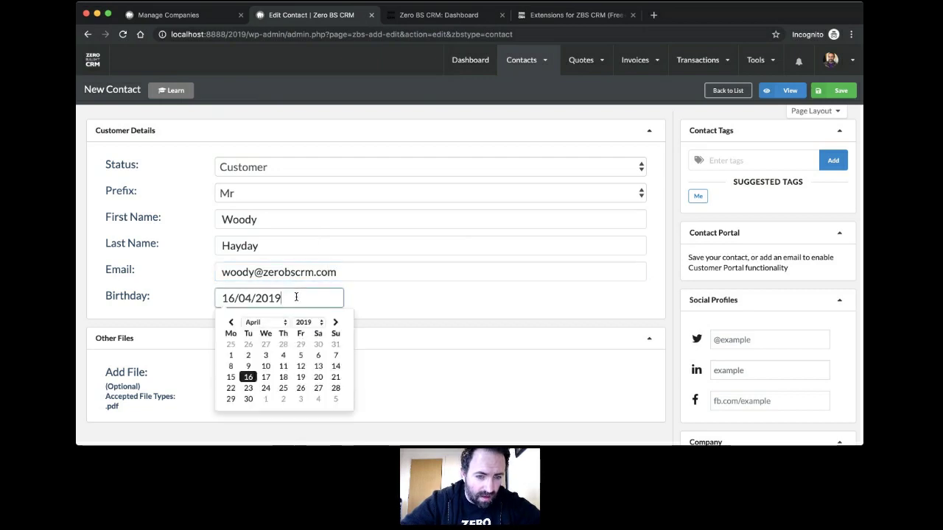
pyautogui.click(302, 325)
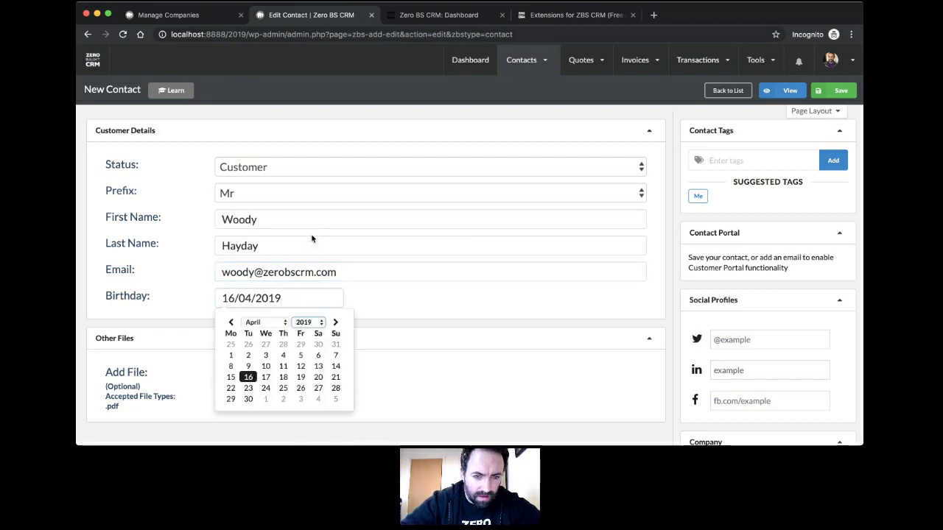
pyautogui.write('2009')
pyautogui.click(283, 357)
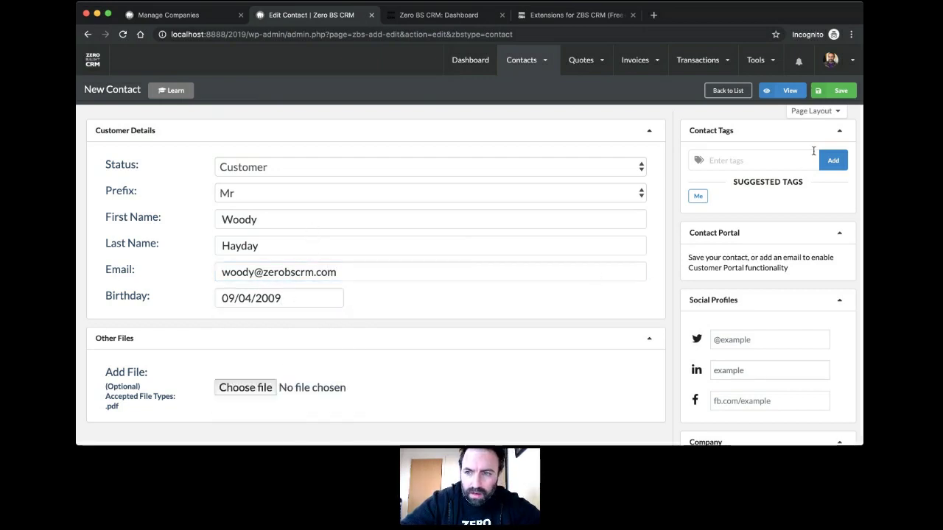
pyautogui.click(840, 90)
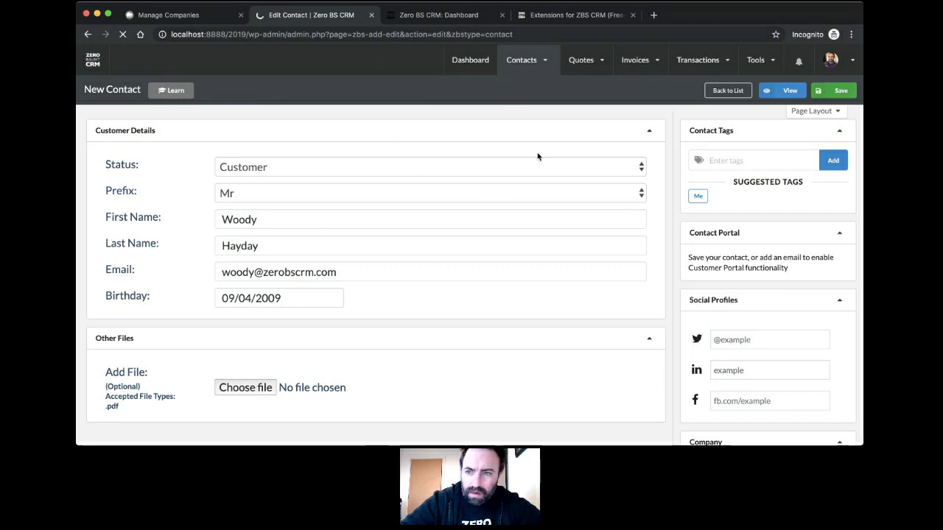
# Step: Link the contact to the 'Zero BS CRM' company and save again
pyautogui.scroll(-5, 564, 210)
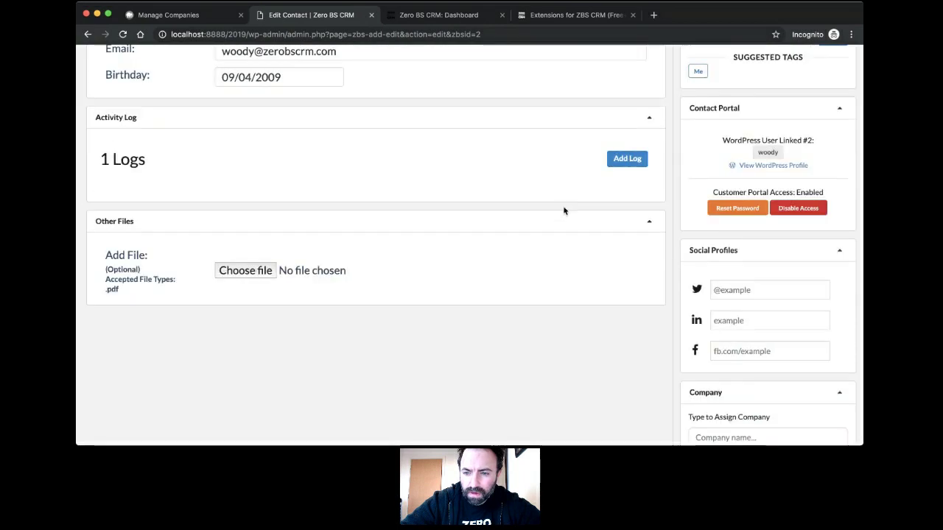
pyautogui.click(712, 379)
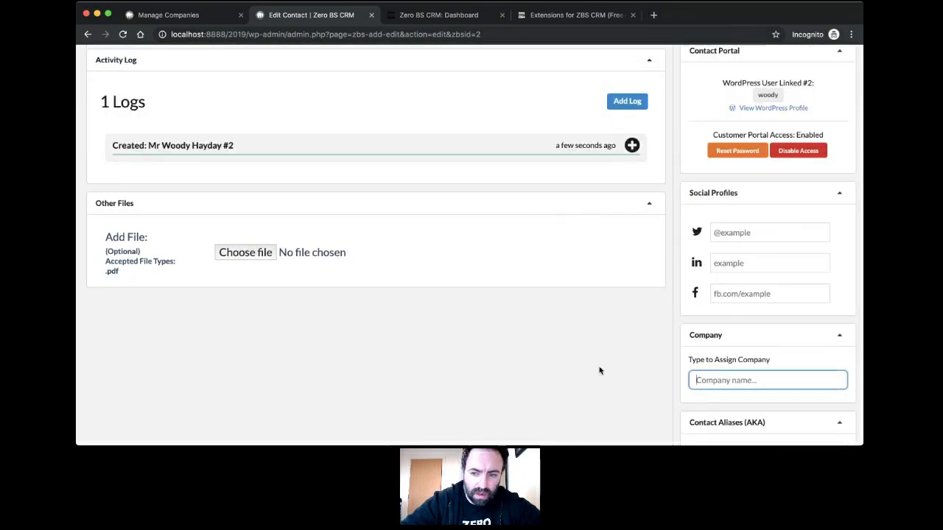
pyautogui.scroll(-3, 603, 361)
pyautogui.write('Zero BS CRM')
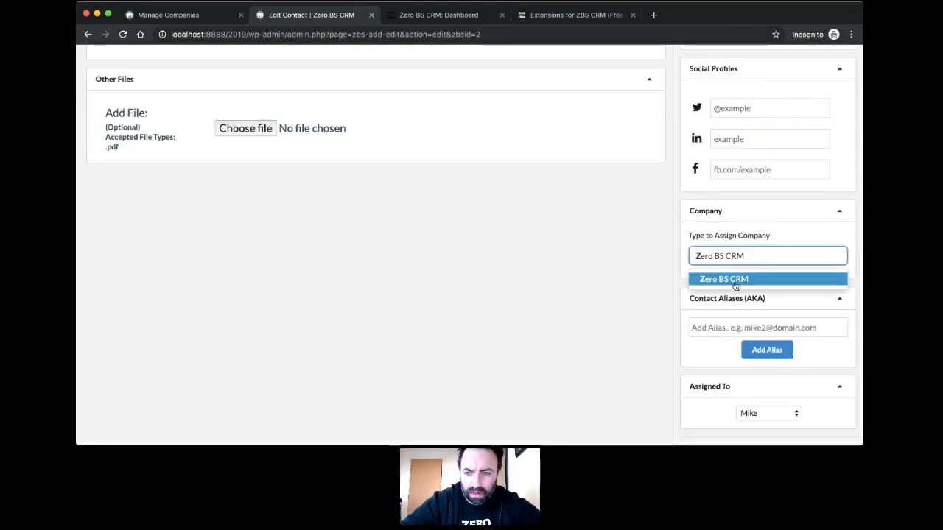
pyautogui.click(735, 280)
pyautogui.scroll(10, 623, 284)
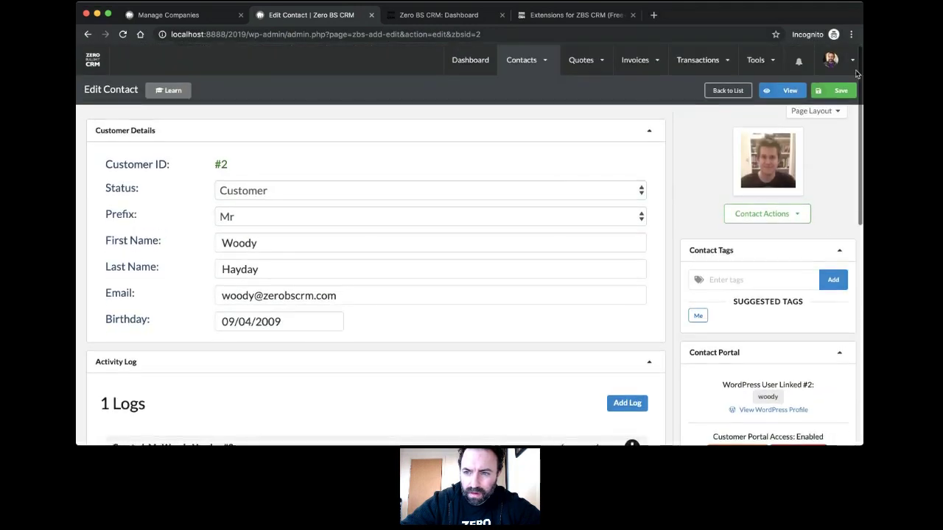
pyautogui.click(835, 89)
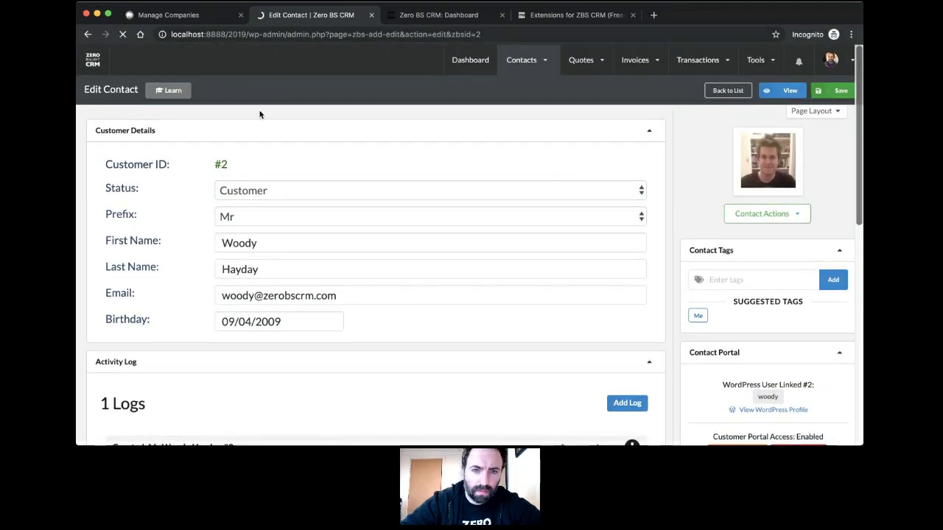
# Step: Open the Zero BS CRM company record from Manage Companies and review its two linked contacts
pyautogui.click(199, 16)
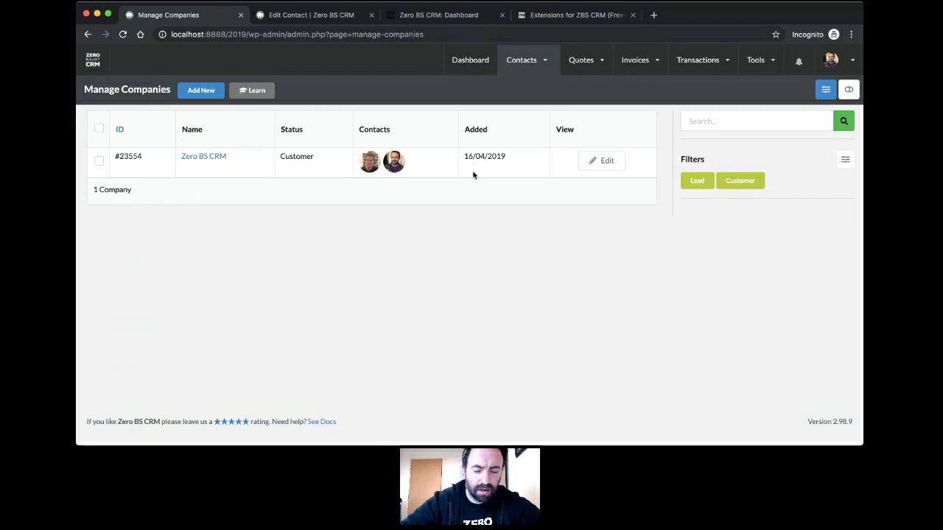
pyautogui.click(218, 160)
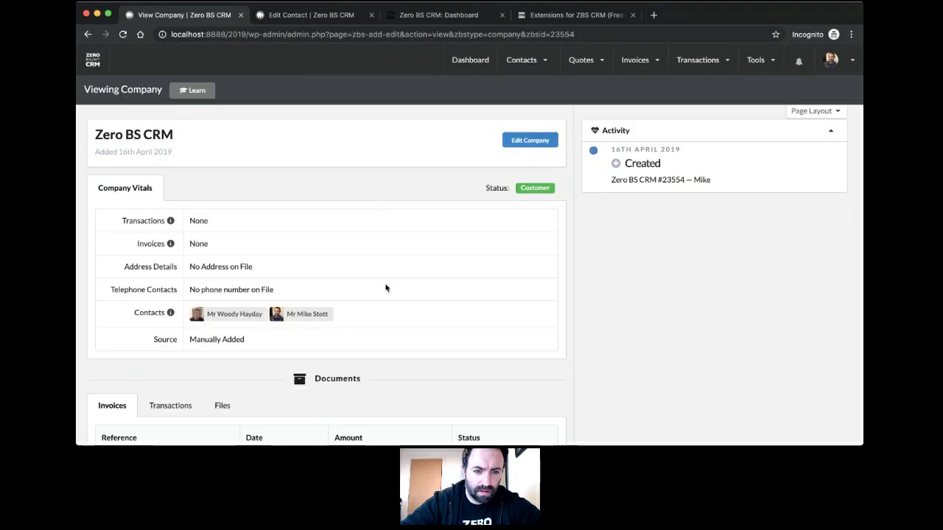
pyautogui.scroll(-3, 385, 287)
pyautogui.moveTo(170, 193)
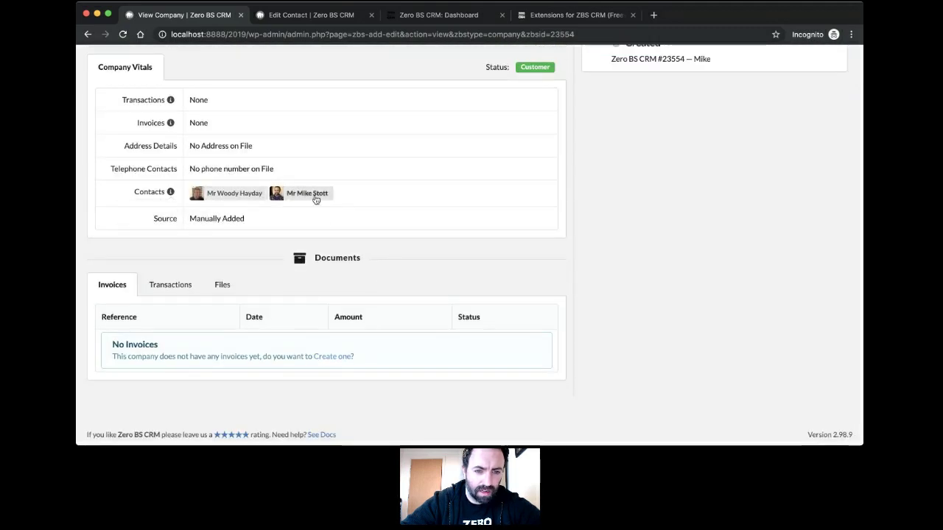
pyautogui.scroll(3, 307, 239)
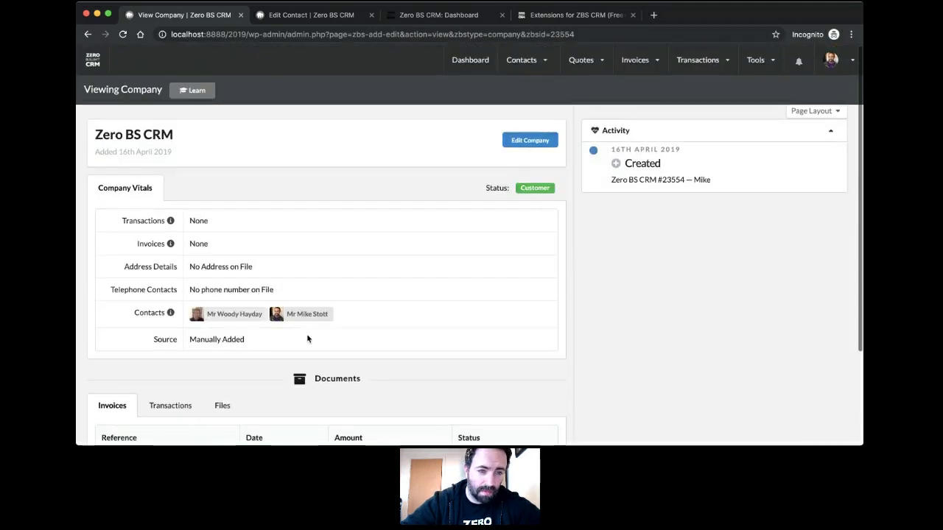
pyautogui.click(230, 314)
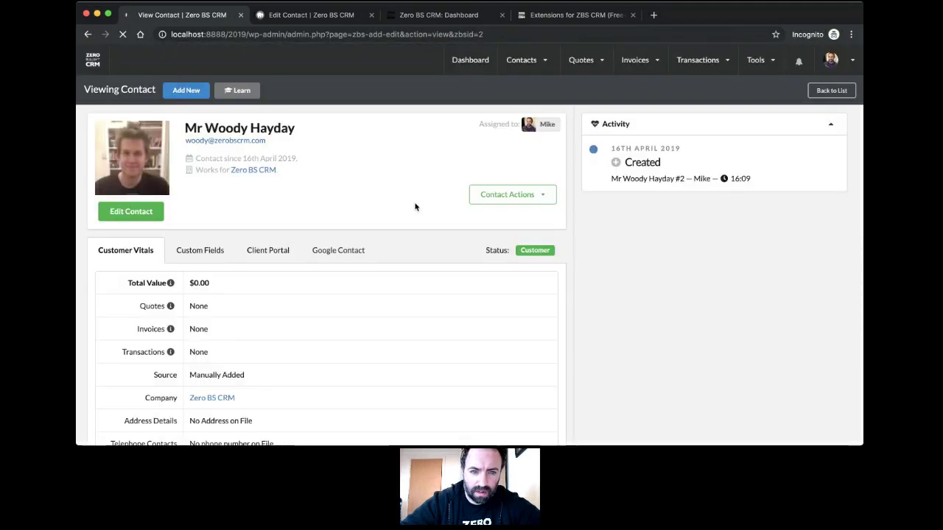
pyautogui.scroll(-1, 415, 206)
pyautogui.scroll(1, 414, 205)
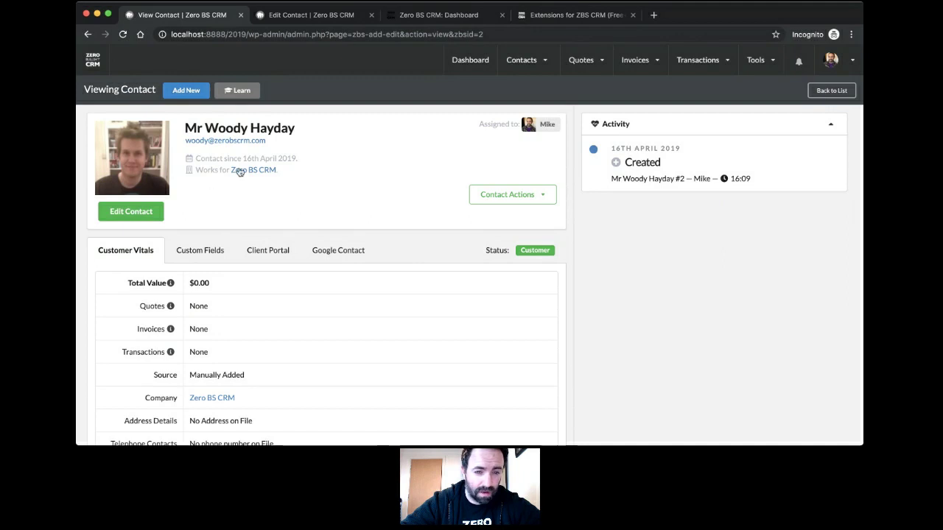
pyautogui.click(195, 253)
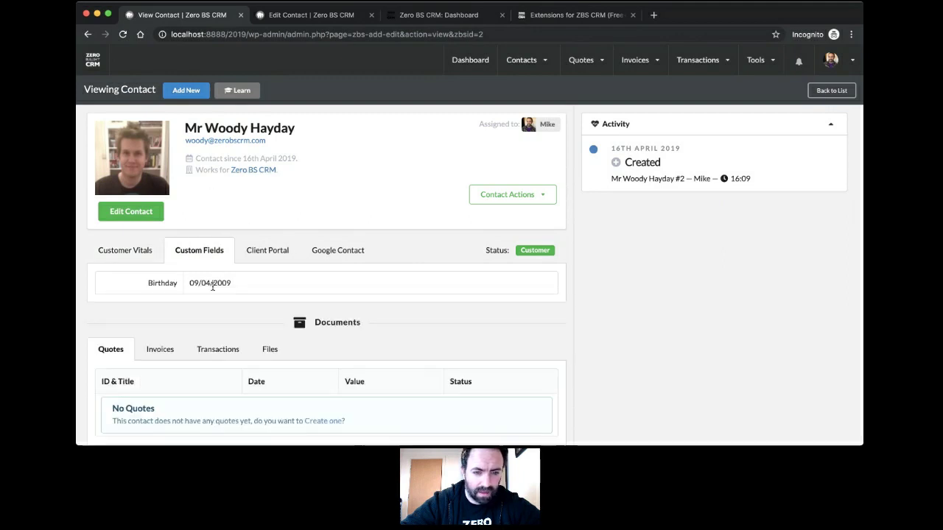
pyautogui.click(134, 252)
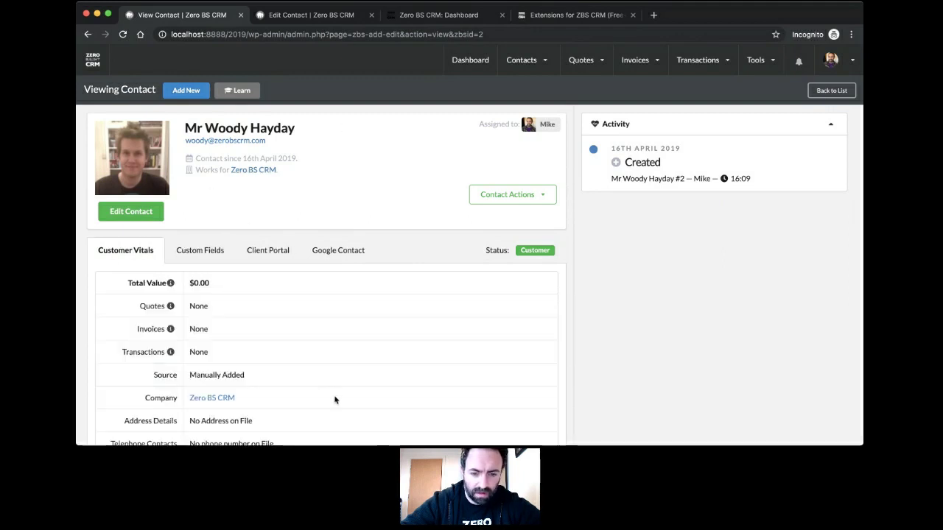
# Step: Go to the CRM General Settings page from the avatar menu
pyautogui.press('super+Tab')
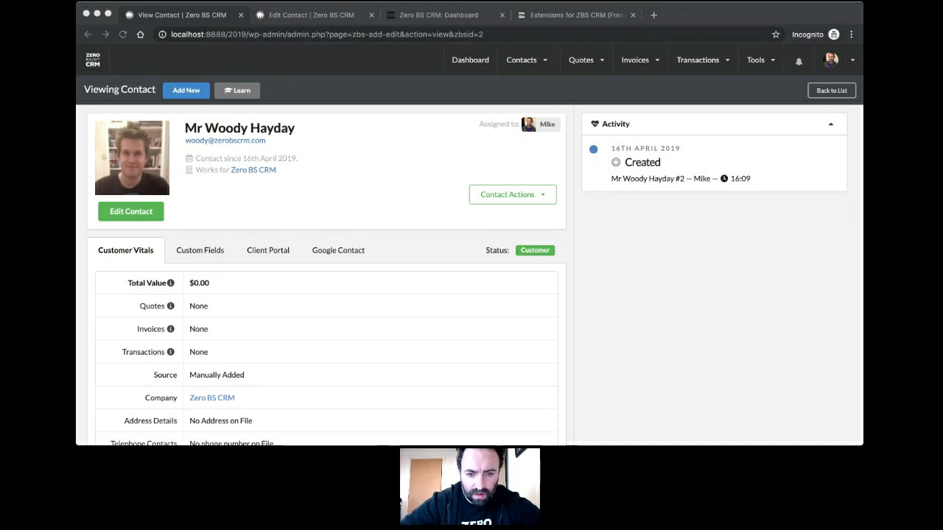
pyautogui.click(433, 338)
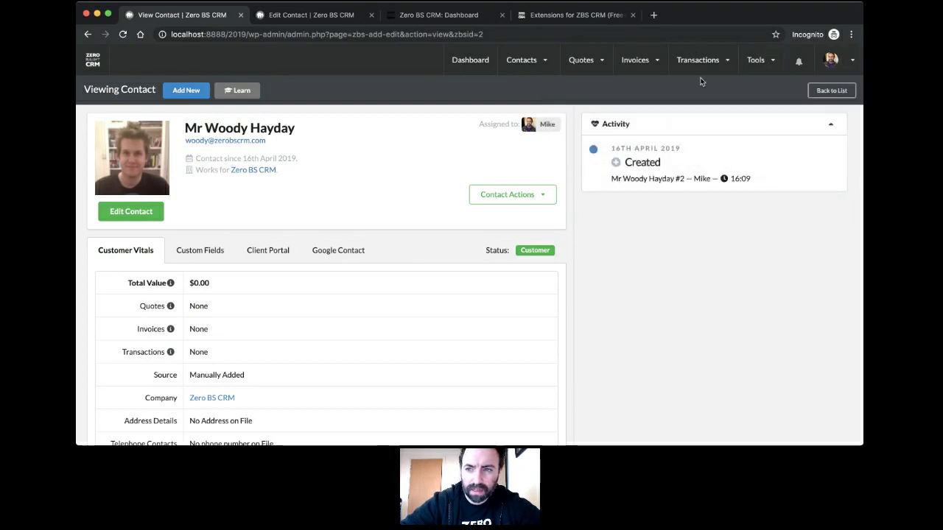
pyautogui.moveTo(832, 61)
pyautogui.click(582, 112)
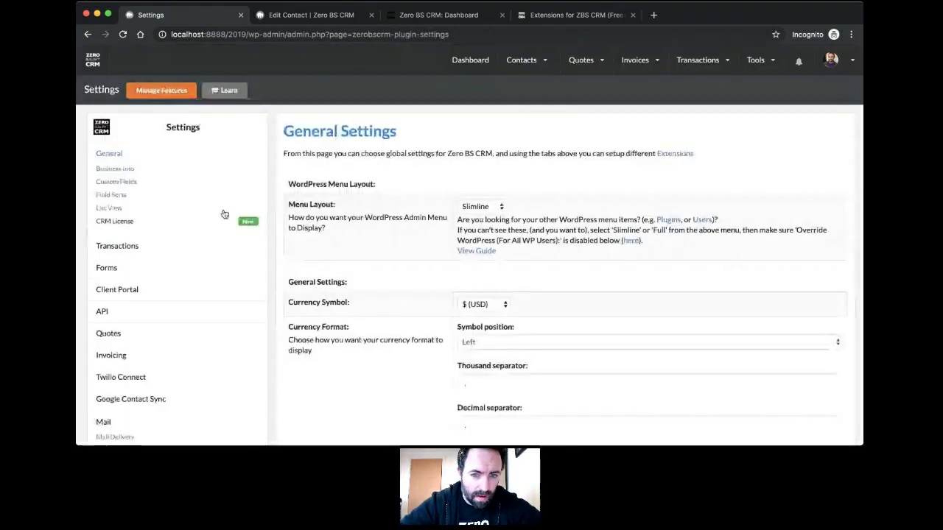
# Step: Change Contact Image Mode to Custom Images
pyautogui.scroll(-3, 263, 236)
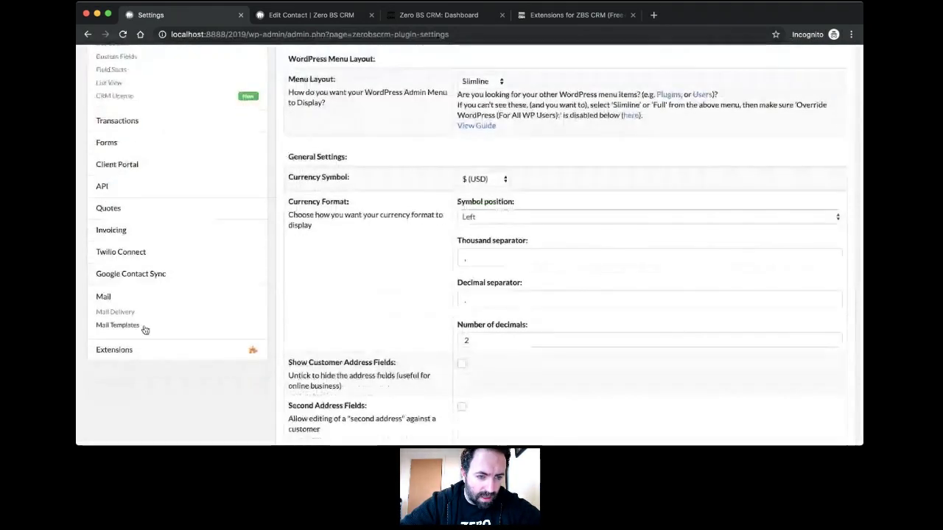
pyautogui.scroll(3, 145, 330)
pyautogui.scroll(-10, 427, 247)
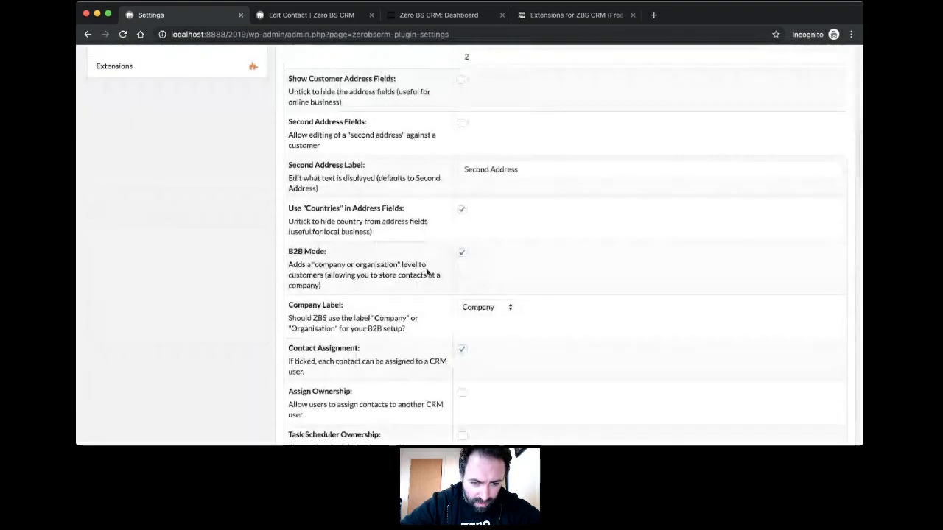
pyautogui.scroll(-4, 427, 258)
pyautogui.scroll(-4, 426, 270)
pyautogui.scroll(-2, 427, 272)
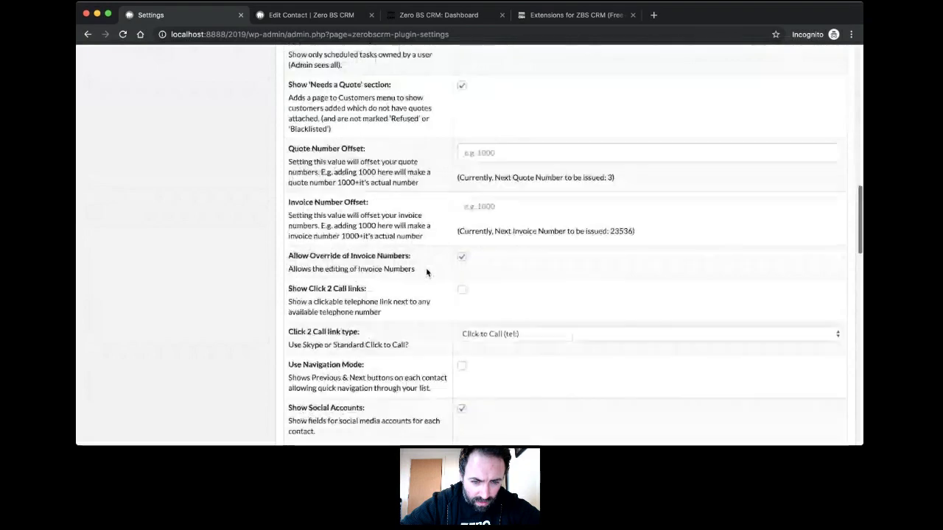
pyautogui.scroll(-3, 426, 273)
pyautogui.scroll(-1, 426, 273)
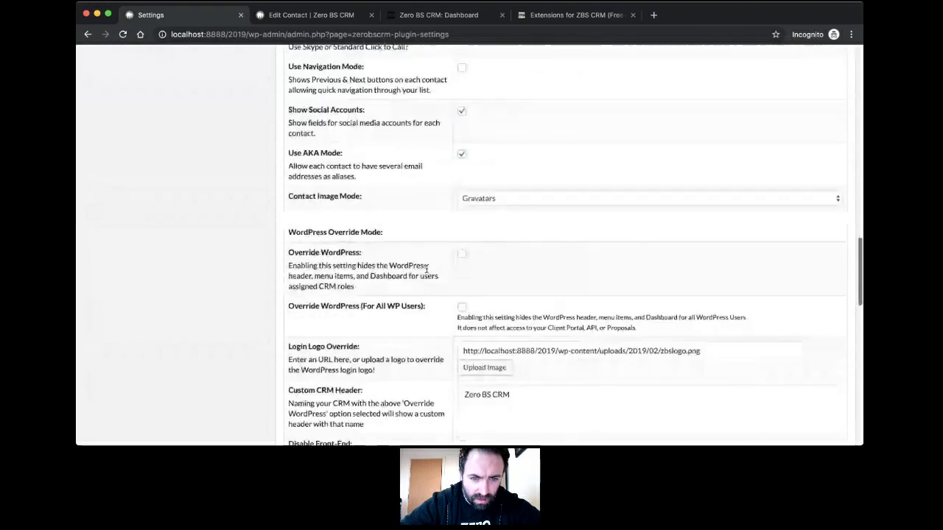
pyautogui.moveTo(296, 200); pyautogui.dragTo(288, 198)
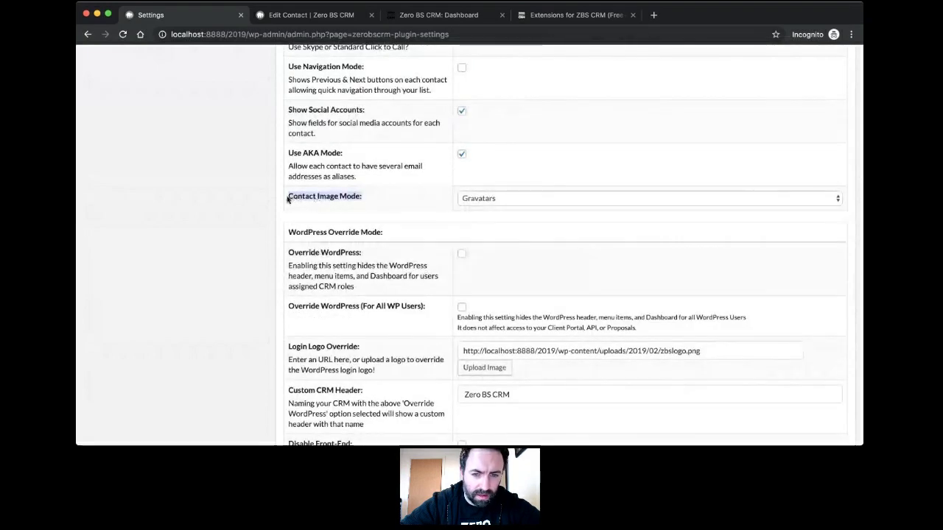
pyautogui.click(424, 208)
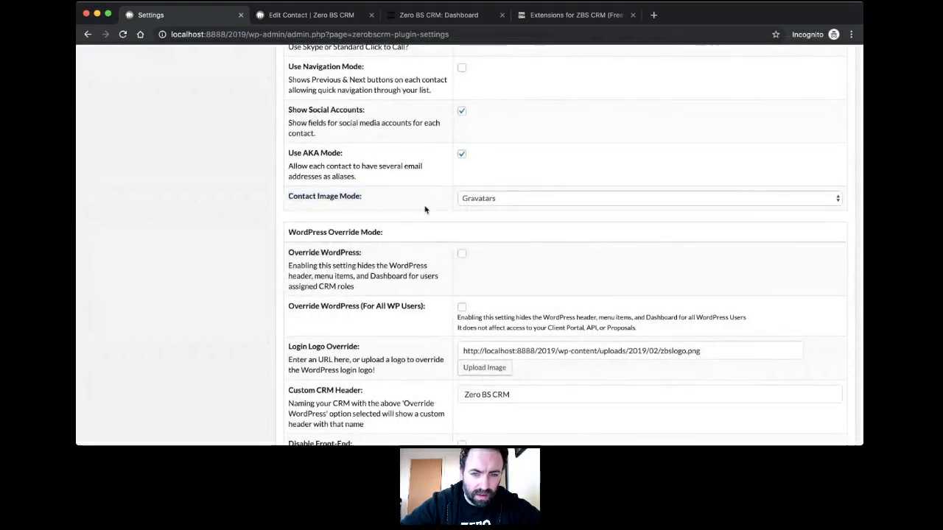
pyautogui.click(524, 198)
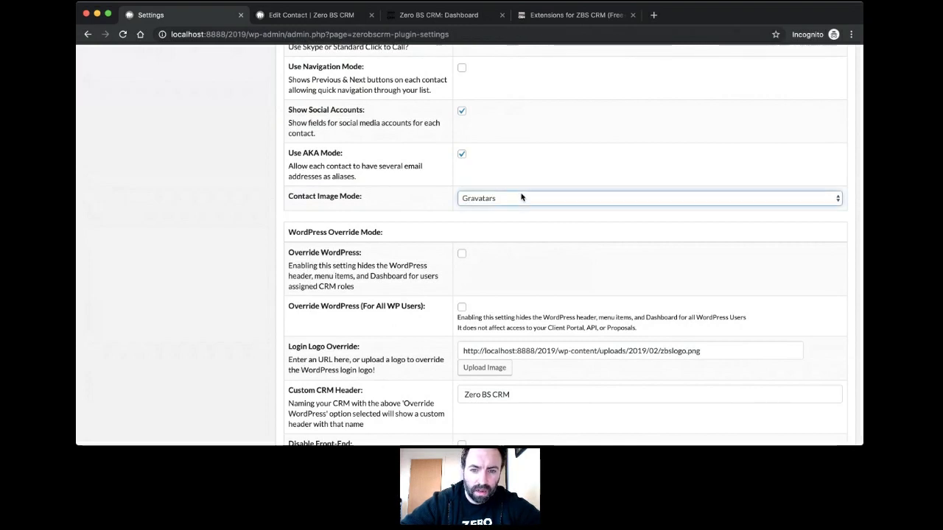
pyautogui.click(609, 215)
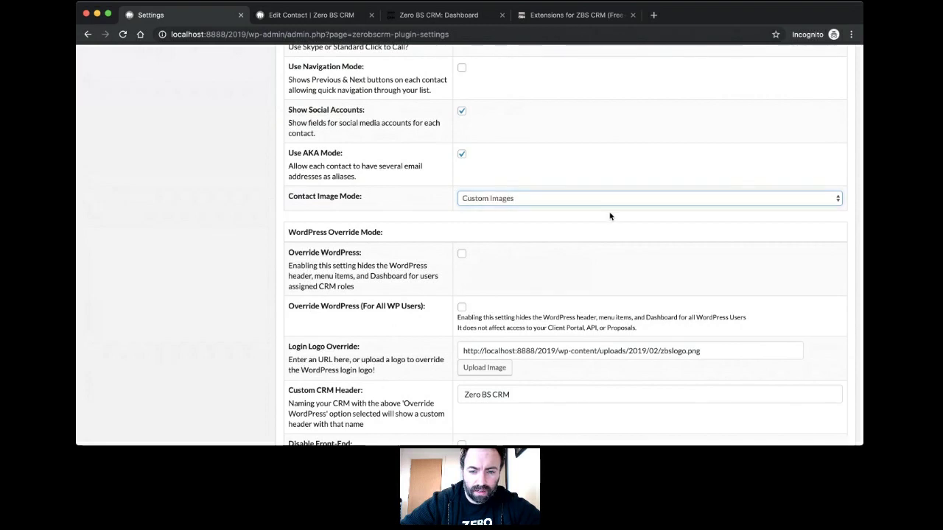
# Step: Save the settings and go back to the Edit Contact tab
pyautogui.scroll(-15, 610, 216)
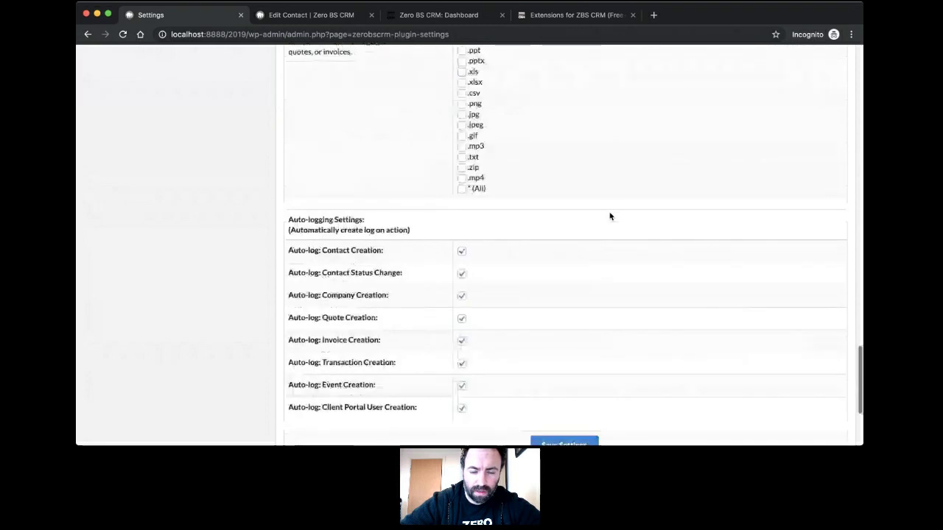
pyautogui.scroll(-5, 610, 216)
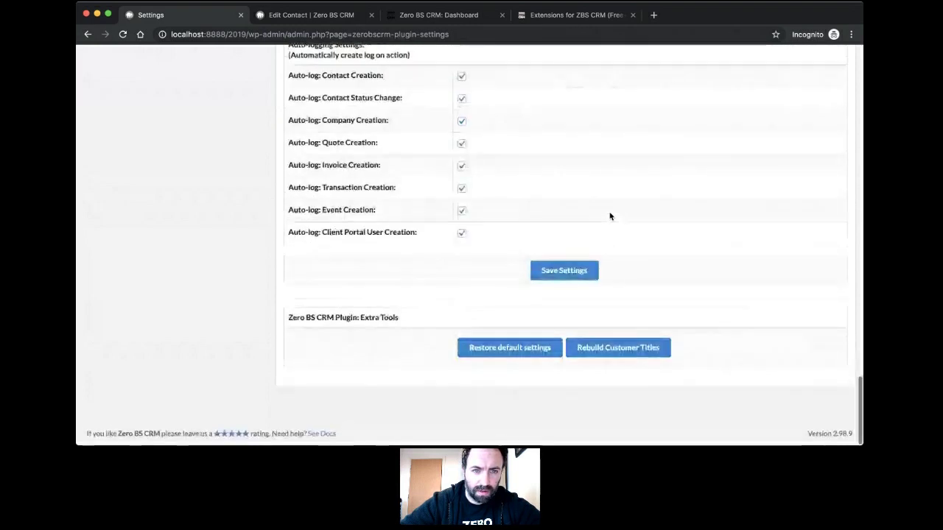
pyautogui.click(588, 269)
pyautogui.click(329, 13)
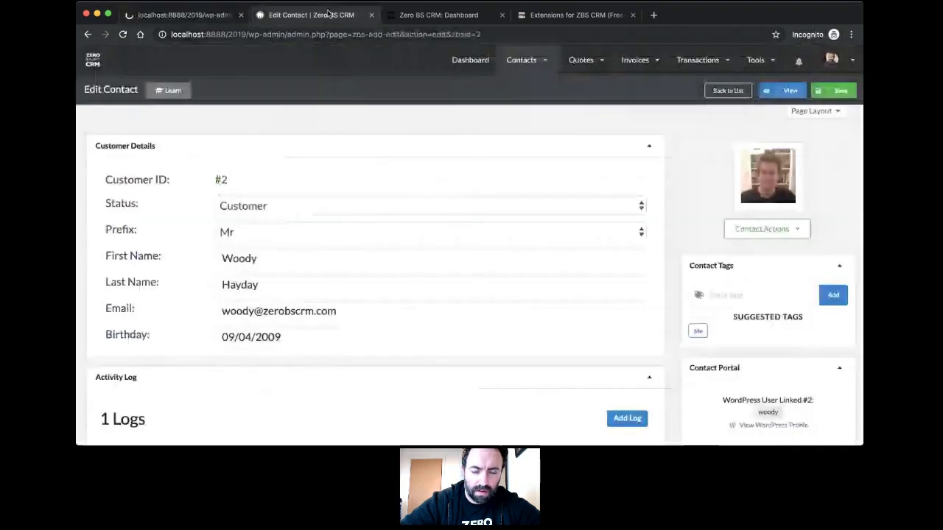
# Step: Load a blank New Contact form via Contacts > Add New
pyautogui.moveTo(527, 62)
pyautogui.click(536, 89)
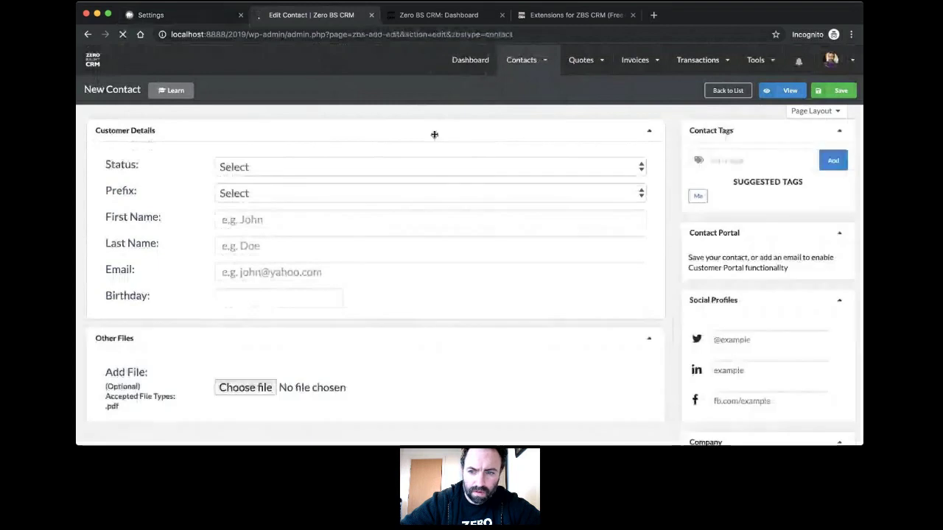
pyautogui.scroll(-5, 662, 261)
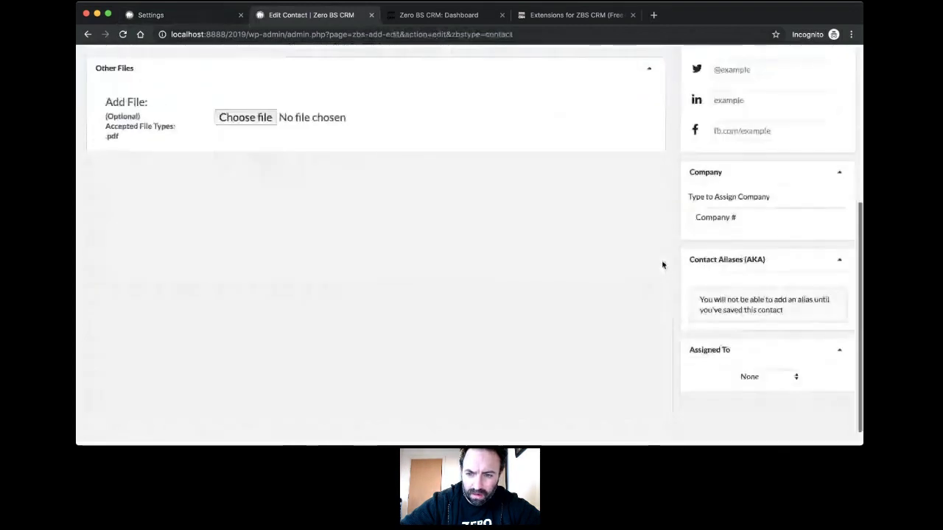
pyautogui.scroll(5, 681, 278)
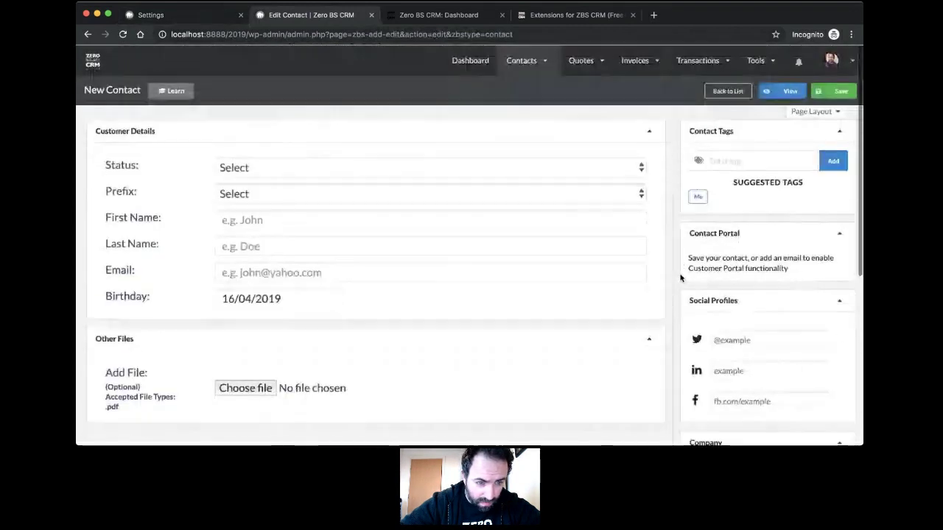
pyautogui.scroll(-2, 680, 279)
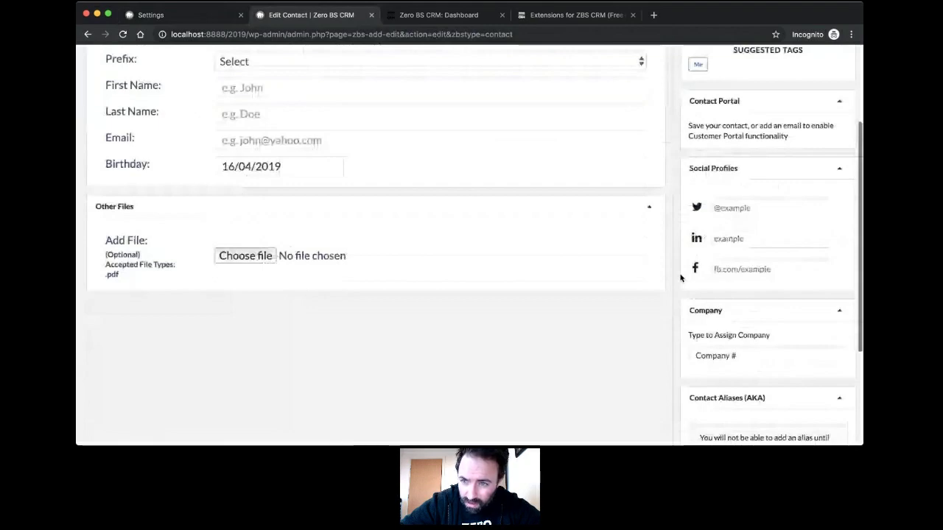
pyautogui.scroll(2, 681, 279)
# Step: Check the 'Settings Updated' Settings page, then return to the New Contact form
pyautogui.click(169, 15)
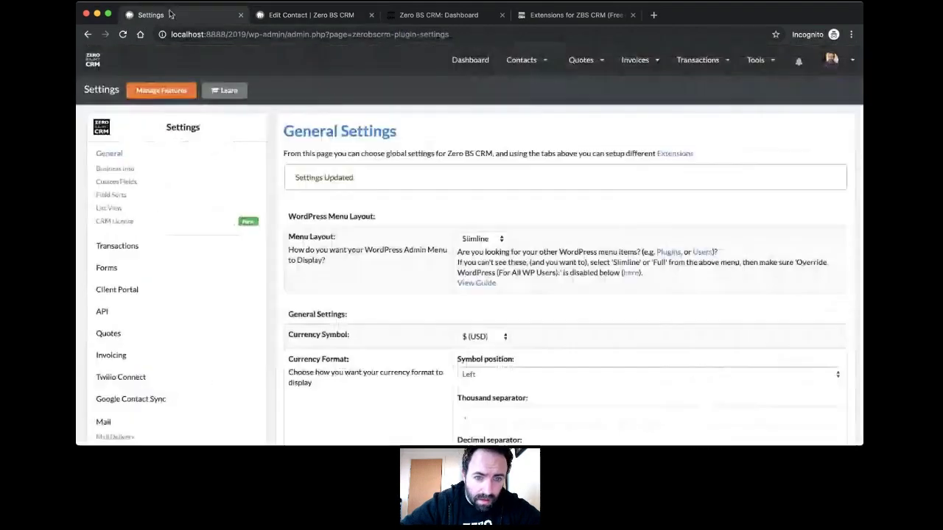
pyautogui.scroll(-5, 358, 210)
pyautogui.scroll(-6, 359, 210)
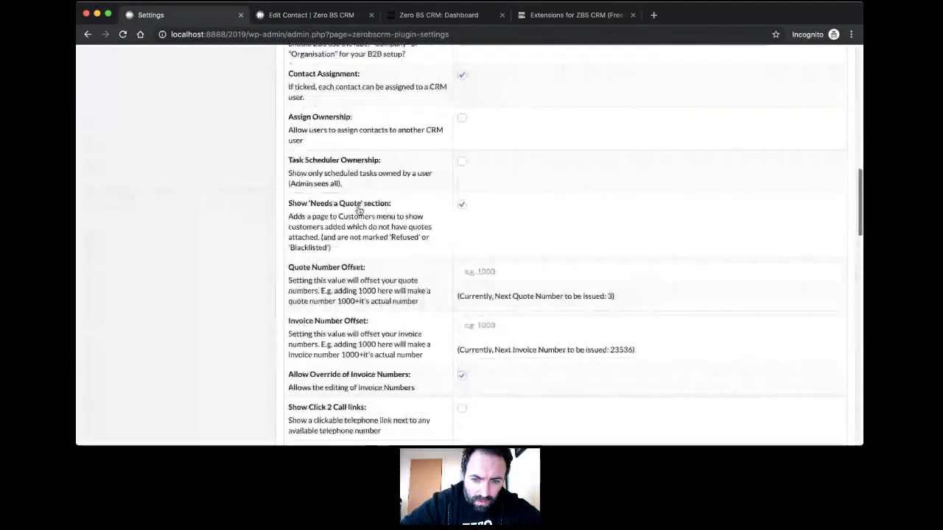
pyautogui.scroll(-6, 358, 210)
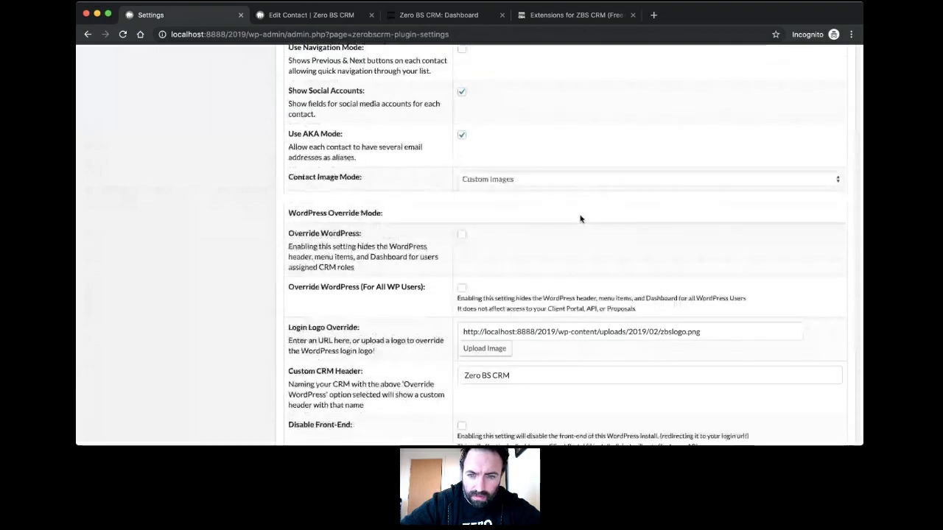
pyautogui.scroll(1, 581, 216)
pyautogui.scroll(15, 581, 216)
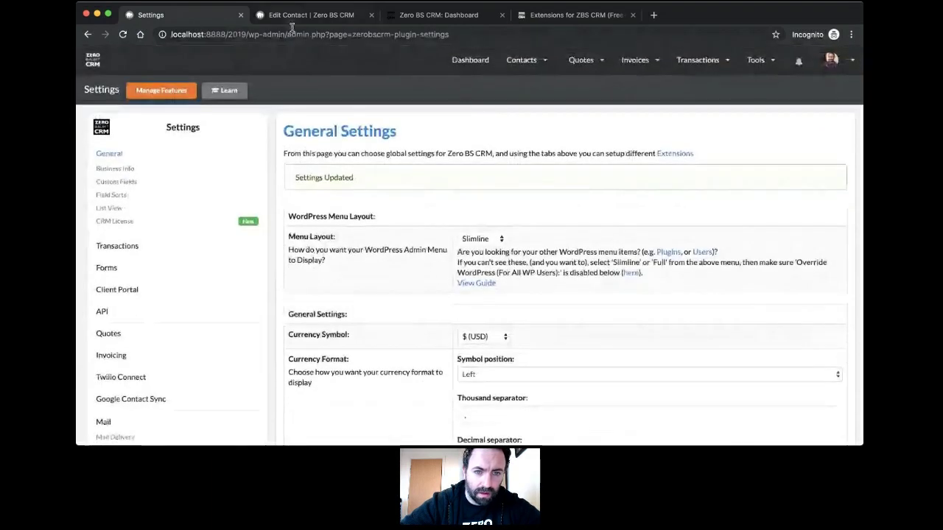
pyautogui.click(292, 17)
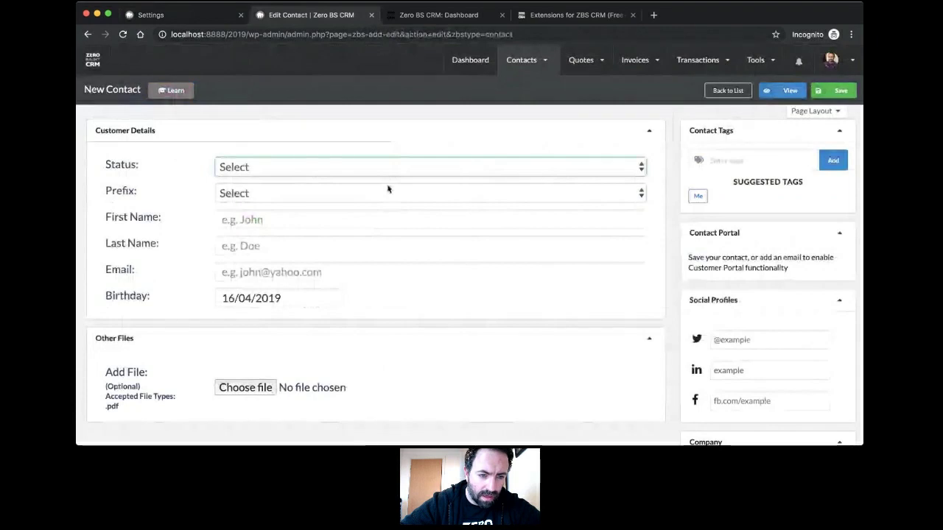
# Step: Save customer #3 as a Lead with prefix Mr, the contact's first and last name, and e-mail
pyautogui.press('l')
pyautogui.press('Tab')
pyautogui.press('m')
pyautogui.click(328, 222)
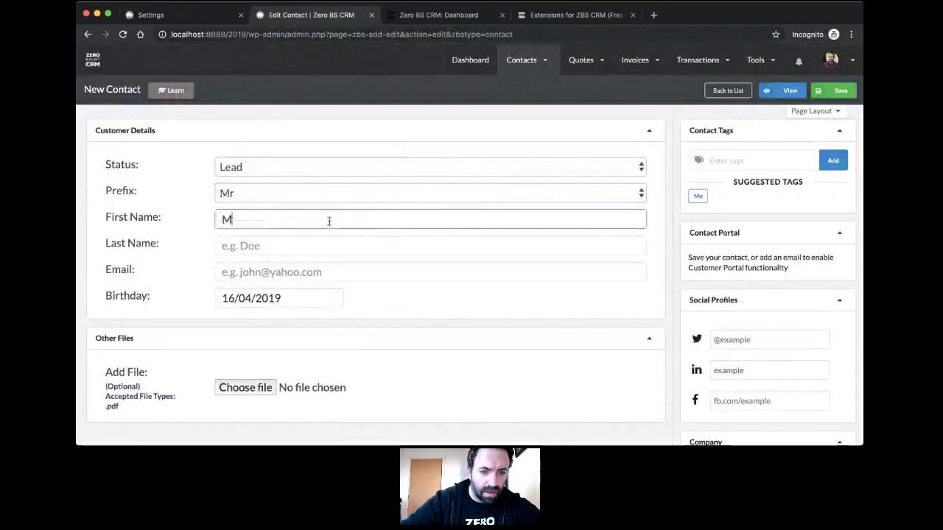
pyautogui.press('Tab')
pyautogui.press('Tab')
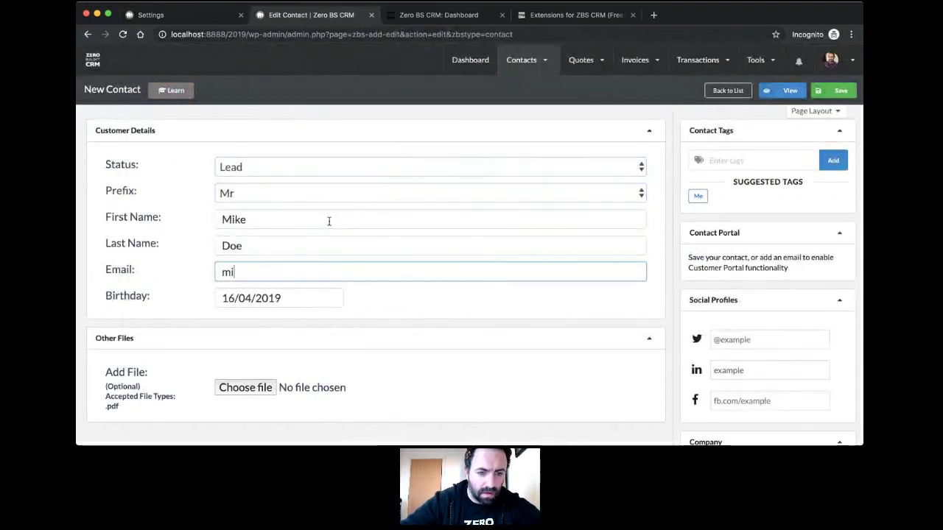
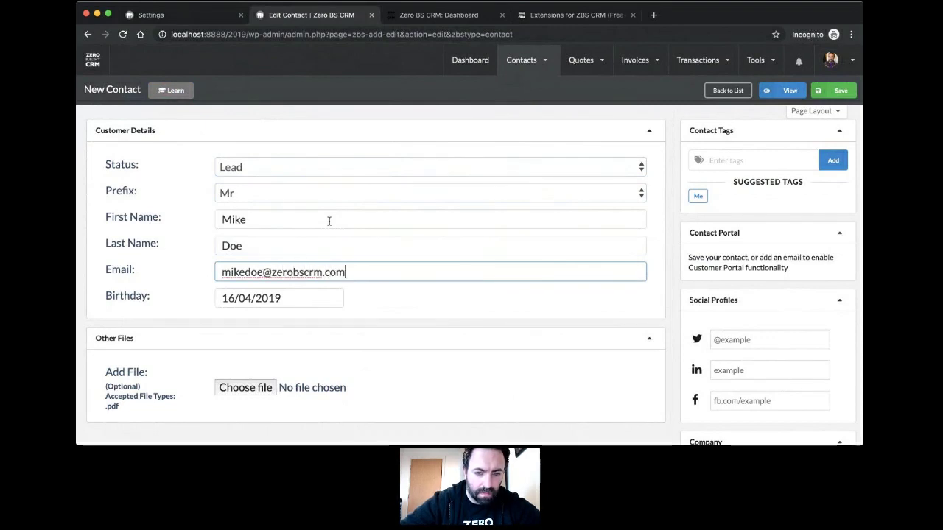
pyautogui.click(841, 94)
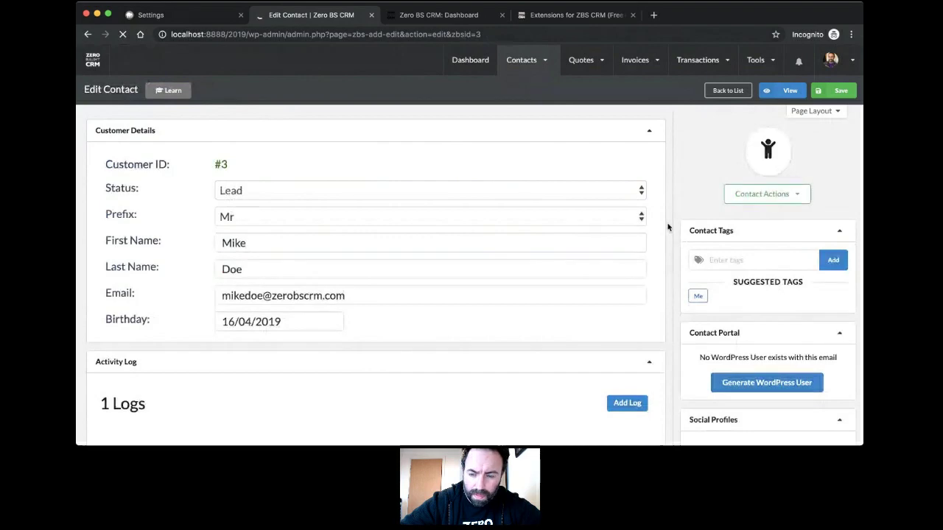
# Step: Set the new contact's avatar to the zero-bs-login image from the Media Library
pyautogui.scroll(-10, 668, 227)
pyautogui.scroll(10, 668, 227)
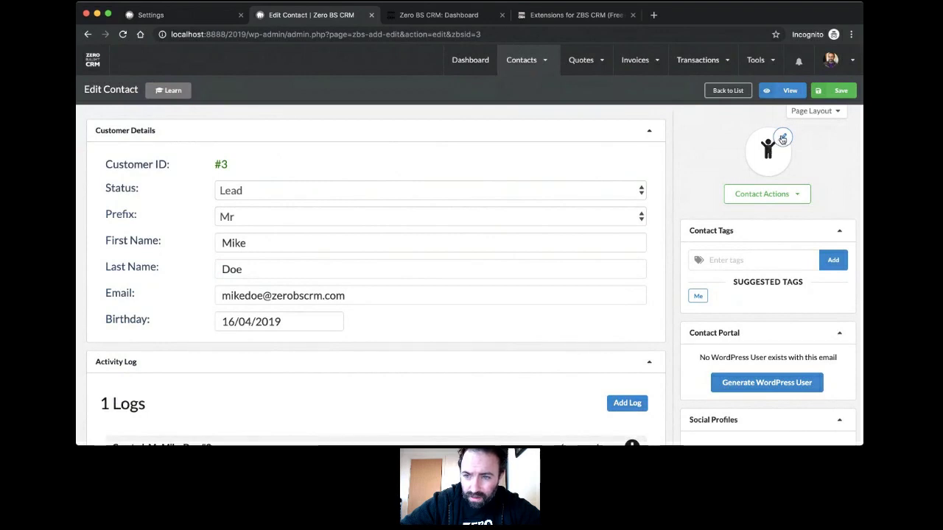
pyautogui.click(784, 142)
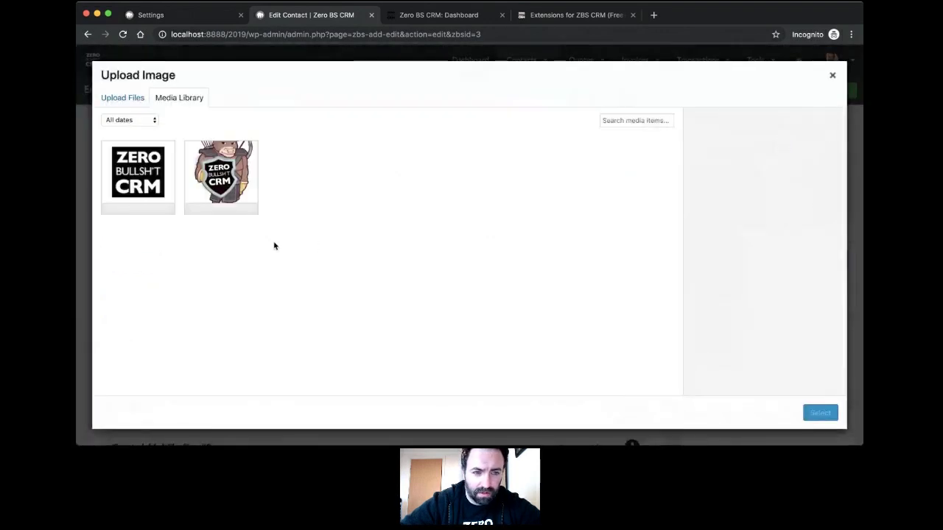
pyautogui.click(223, 201)
pyautogui.click(819, 413)
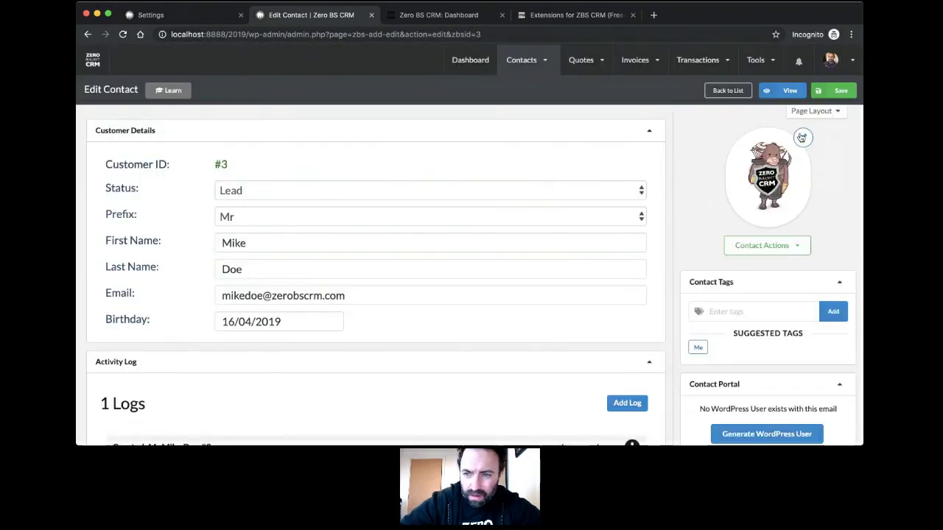
# Step: Replace the avatar with the zbslogo image and save the contact
pyautogui.click(801, 137)
pyautogui.click(129, 181)
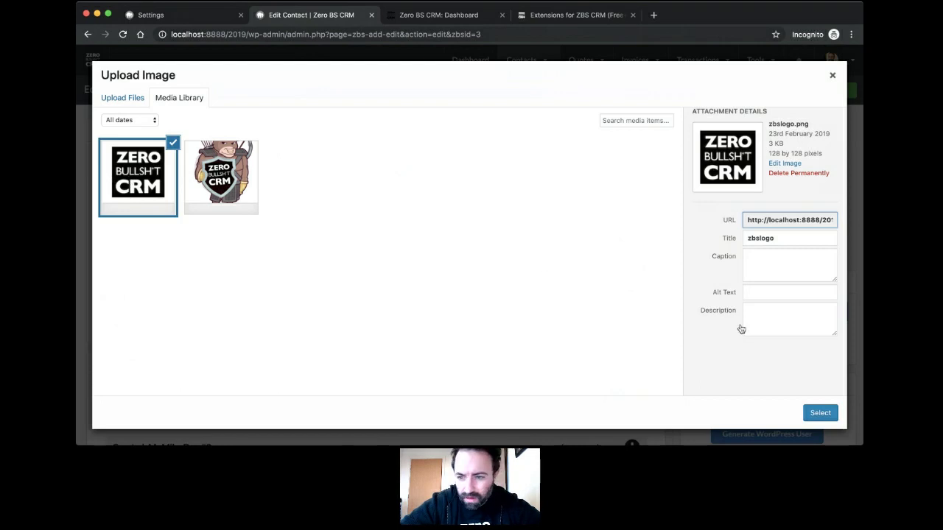
pyautogui.click(810, 412)
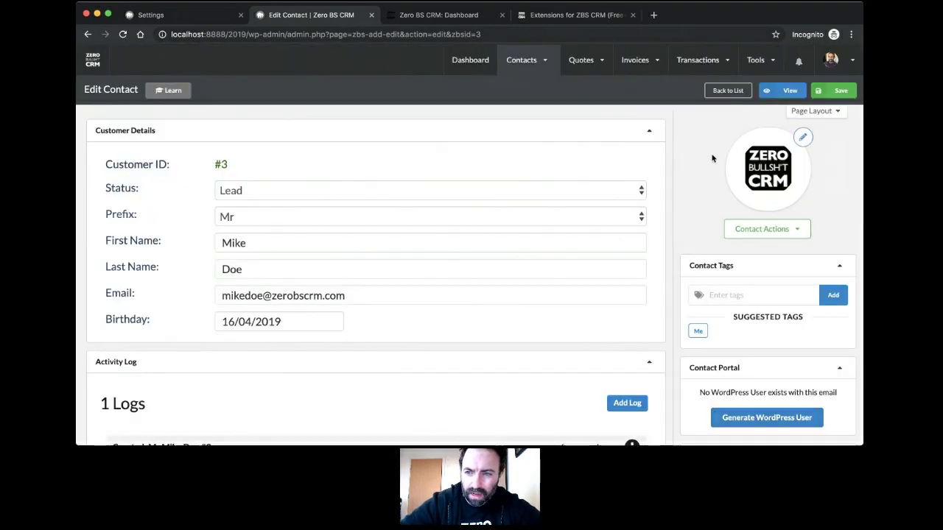
pyautogui.click(836, 91)
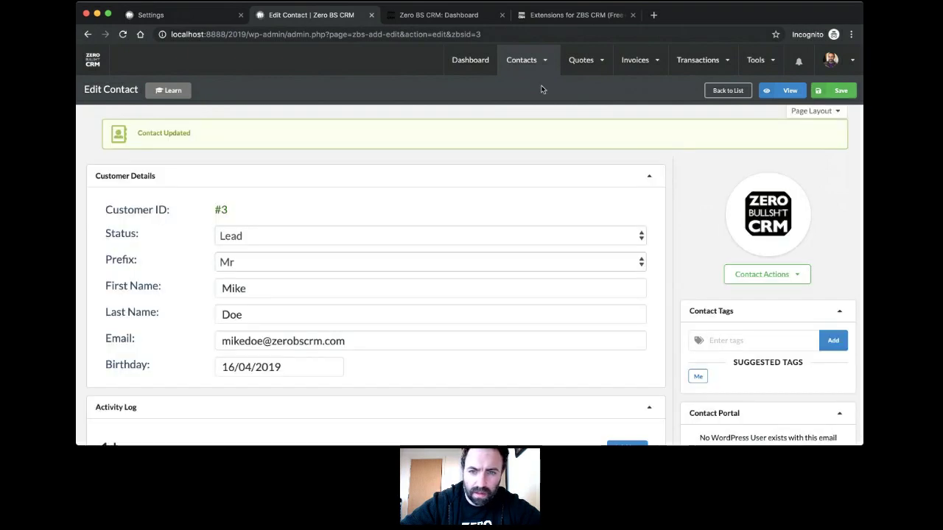
# Step: Open the full Contacts list, showing three contacts including the new Lead with the logo avatar
pyautogui.moveTo(523, 60)
pyautogui.click(527, 106)
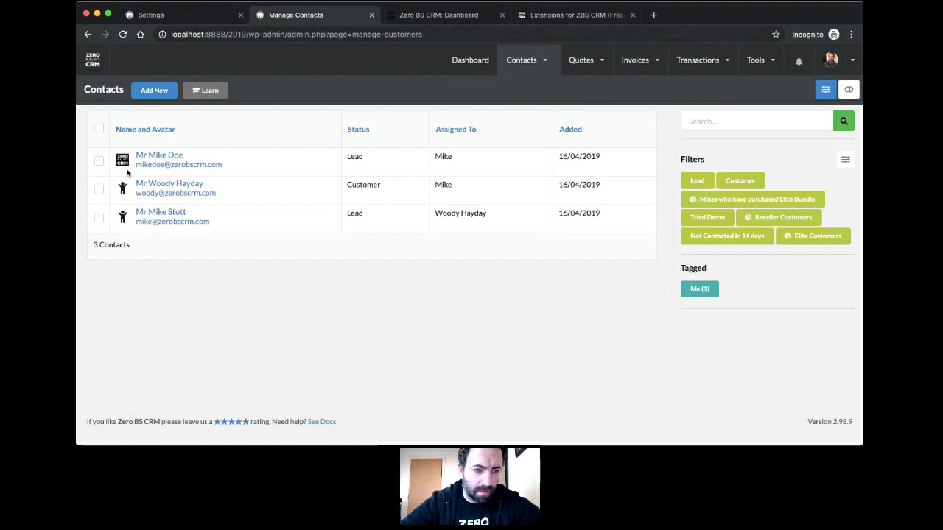
pyautogui.click(359, 443)
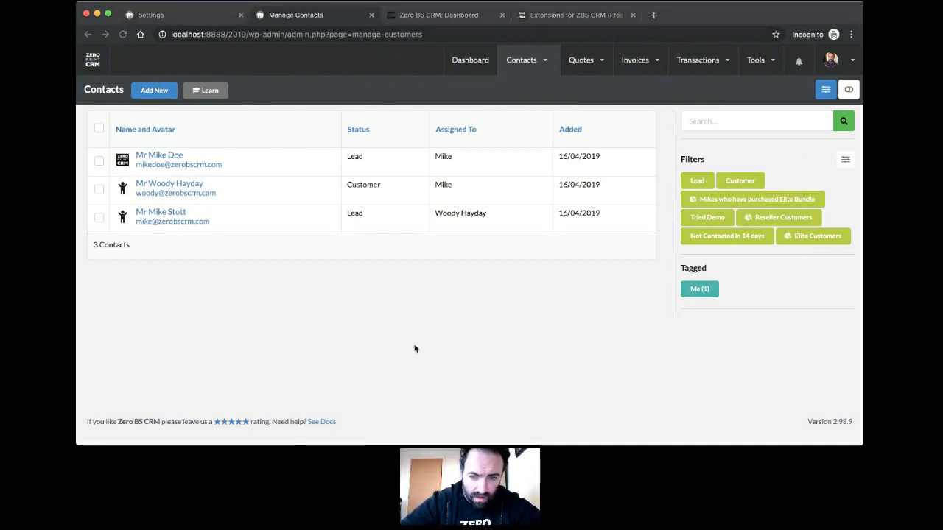
pyautogui.click(383, 443)
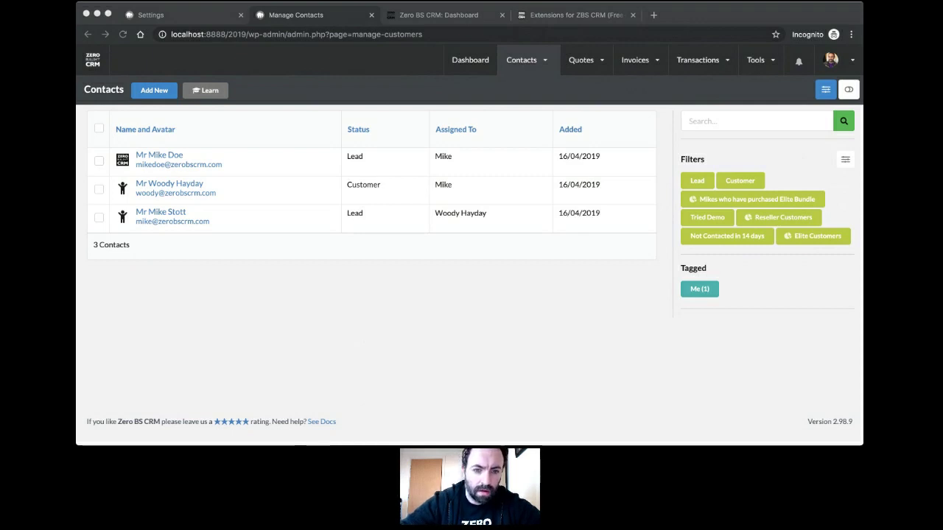
pyautogui.click(417, 334)
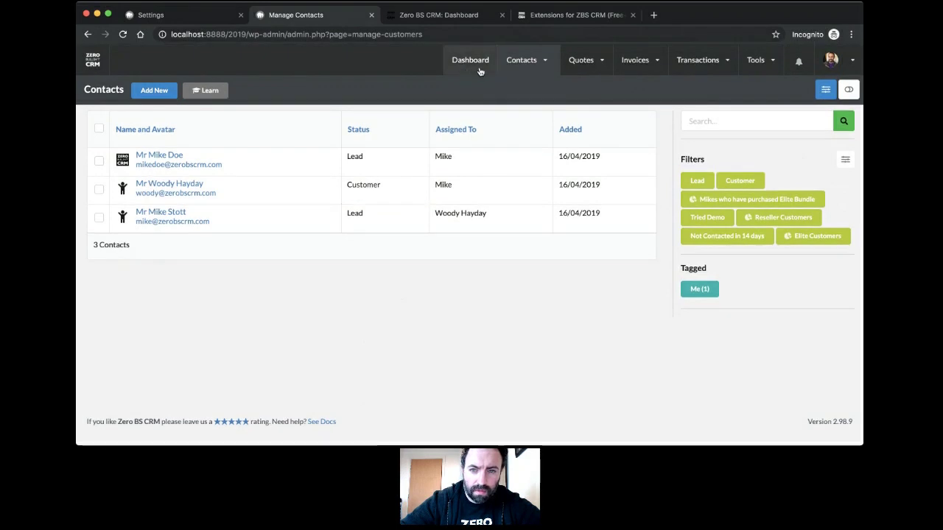
# Step: From the Contact Tags page, list the single contact carrying the Me tag
pyautogui.moveTo(538, 61)
pyautogui.moveTo(526, 170)
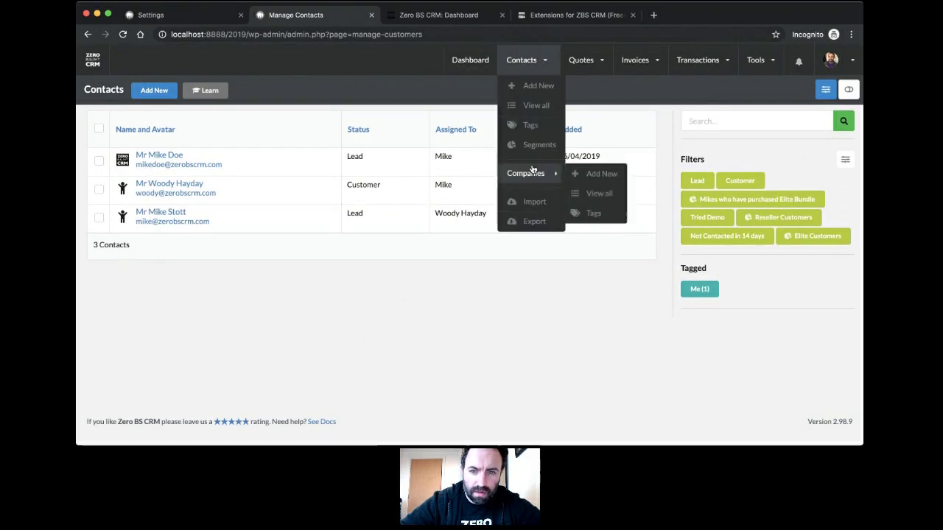
pyautogui.click(531, 127)
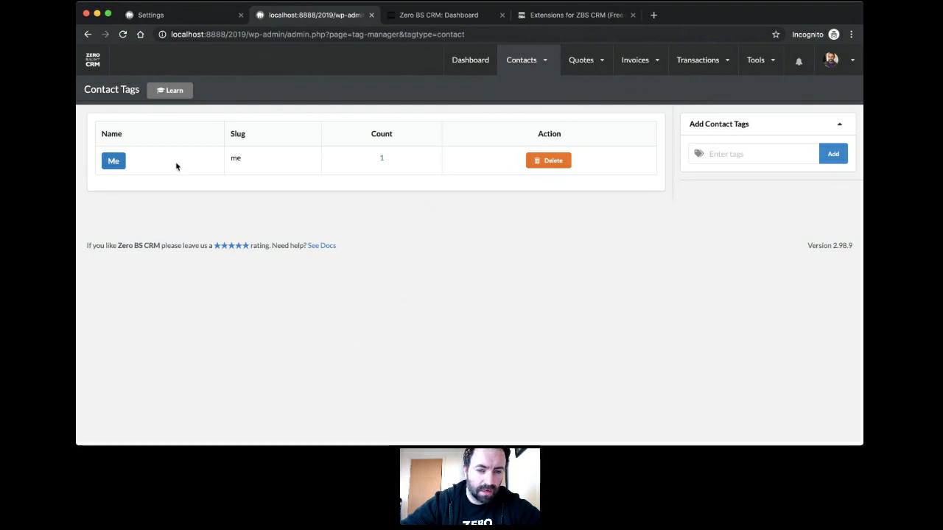
pyautogui.click(381, 160)
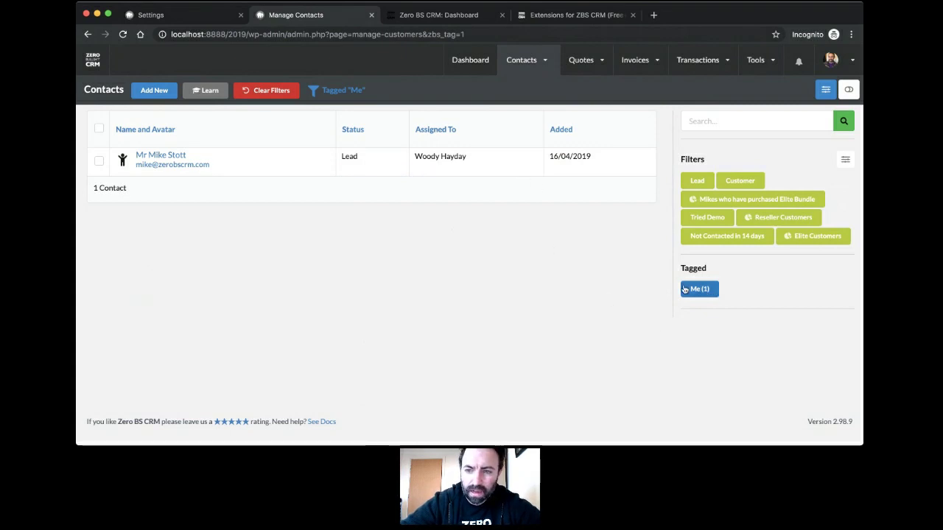
# Step: Try the Customer and Lead quick filters, clear them, then filter the list to Customer only
pyautogui.click(739, 181)
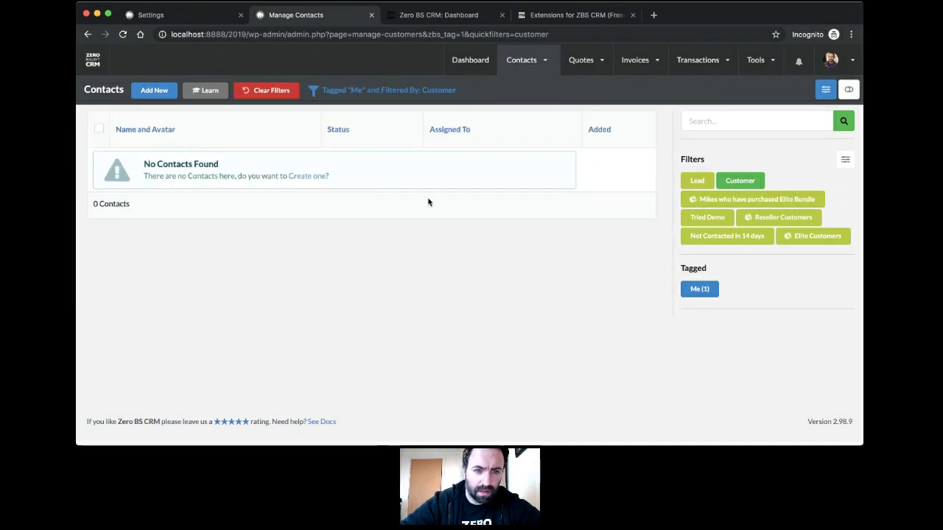
pyautogui.click(697, 181)
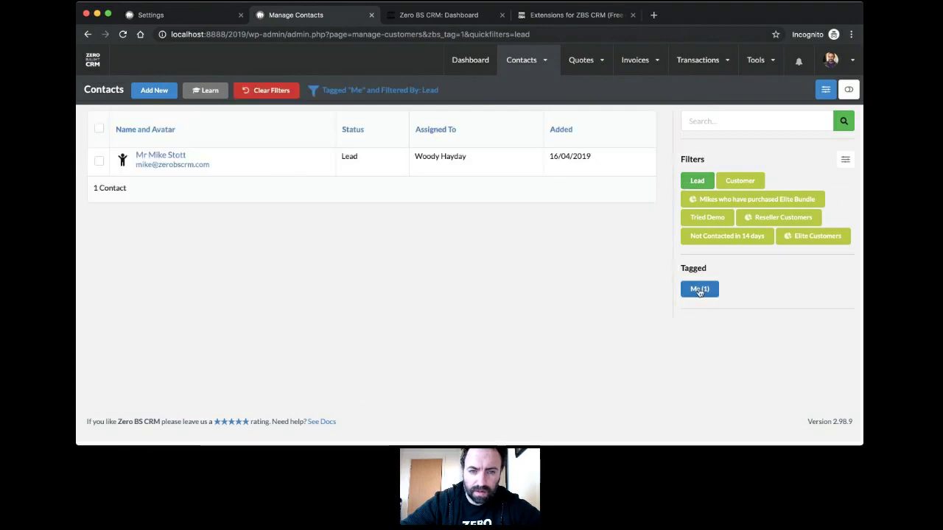
pyautogui.click(270, 94)
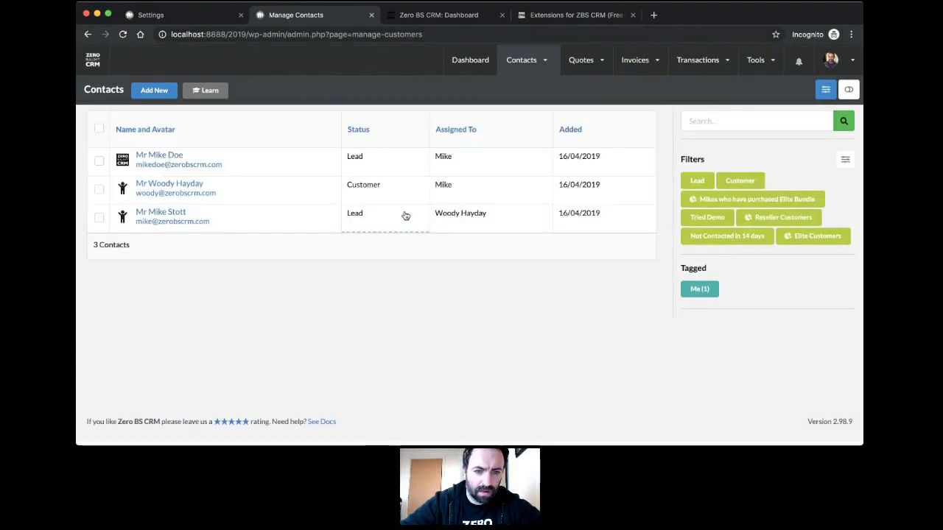
pyautogui.click(744, 183)
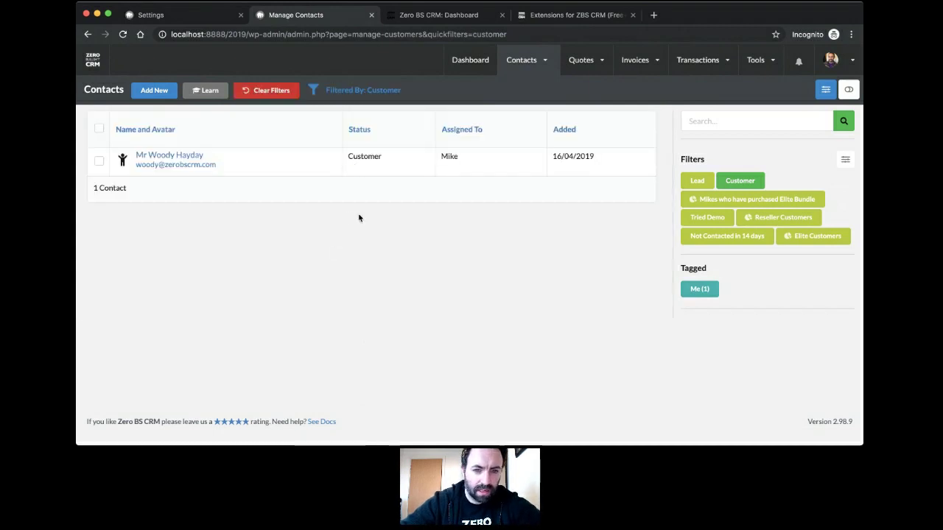
pyautogui.click(845, 159)
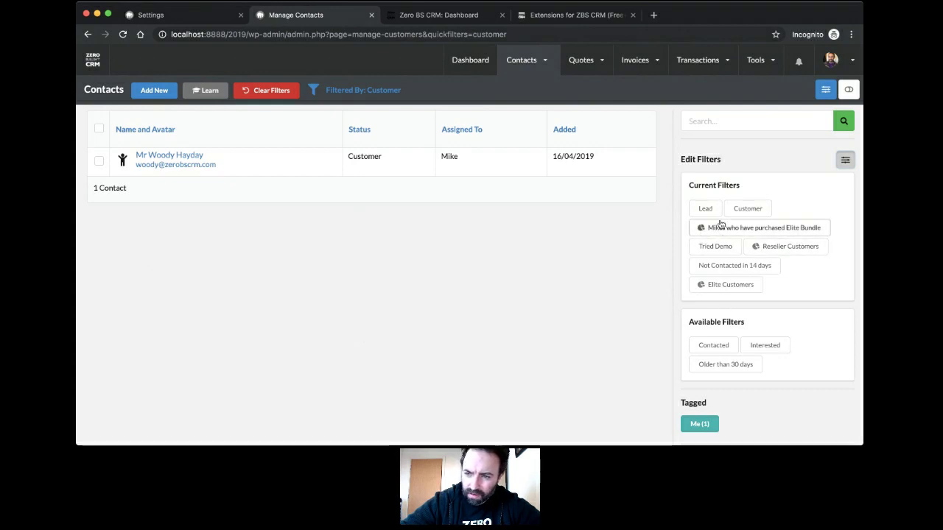
pyautogui.click(843, 162)
# Step: Start a new segment from the Contacts Segments page
pyautogui.moveTo(529, 69)
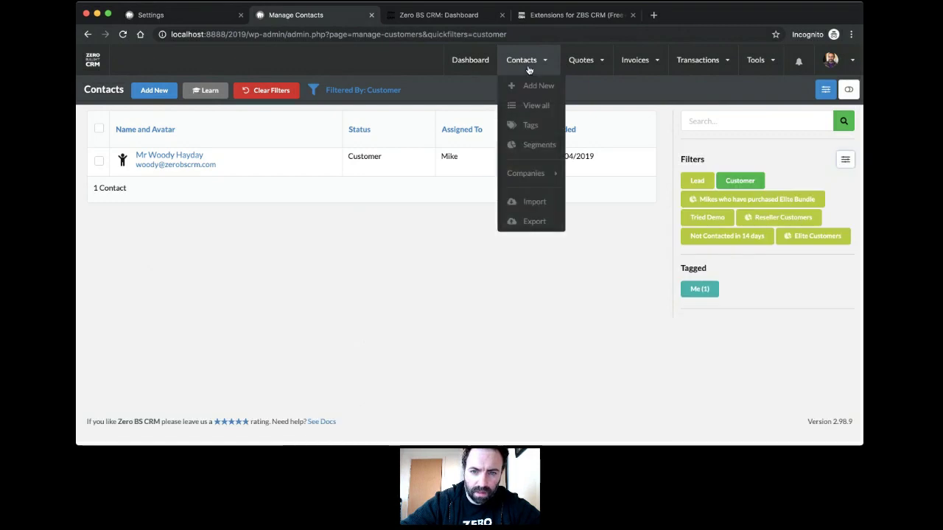
pyautogui.click(527, 147)
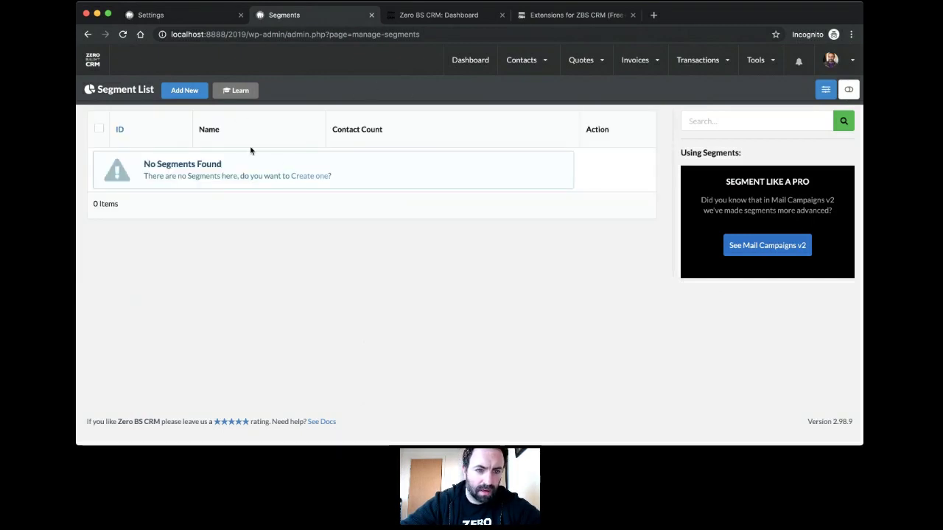
pyautogui.click(186, 94)
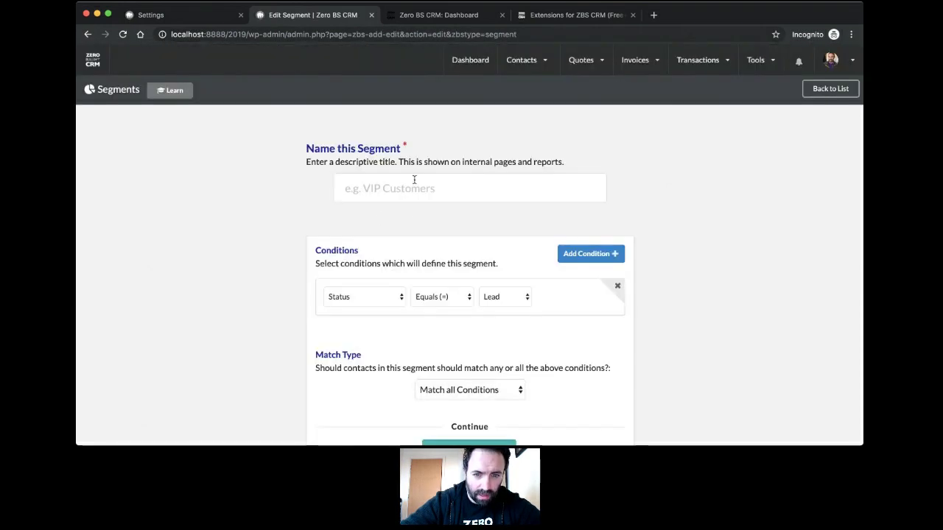
# Step: Name the new segment 'Customers that are Me'
pyautogui.click(415, 178)
pyautogui.write('Mike Cu')
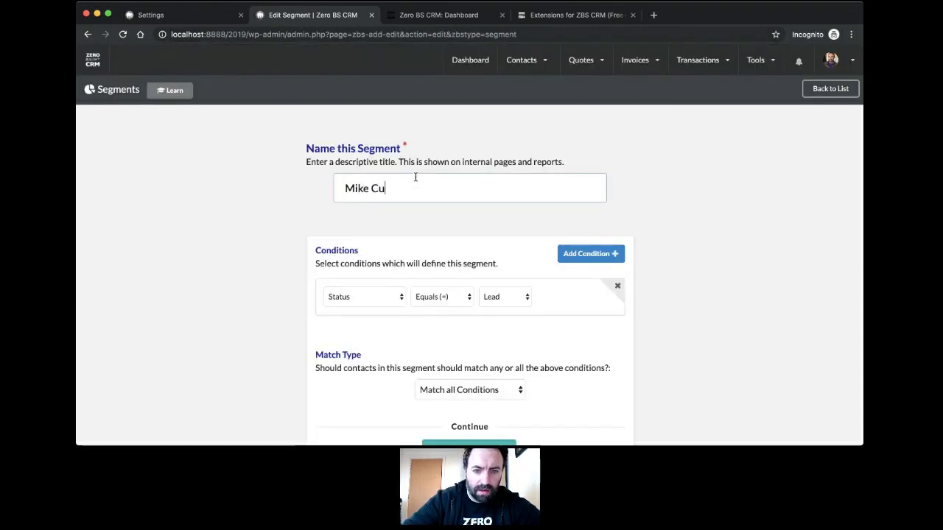
pyautogui.press('BackSpace')
pyautogui.press('BackSpace')
pyautogui.press('BackSpace')
pyautogui.press('BackSpace')
pyautogui.write('Cusomers')
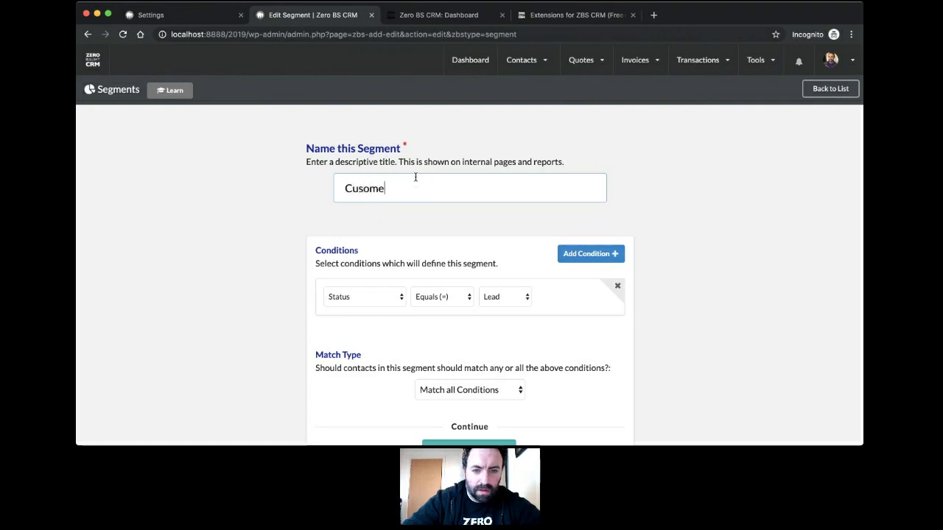
pyautogui.press('BackSpace')
pyautogui.press('BackSpace')
pyautogui.write('tom')
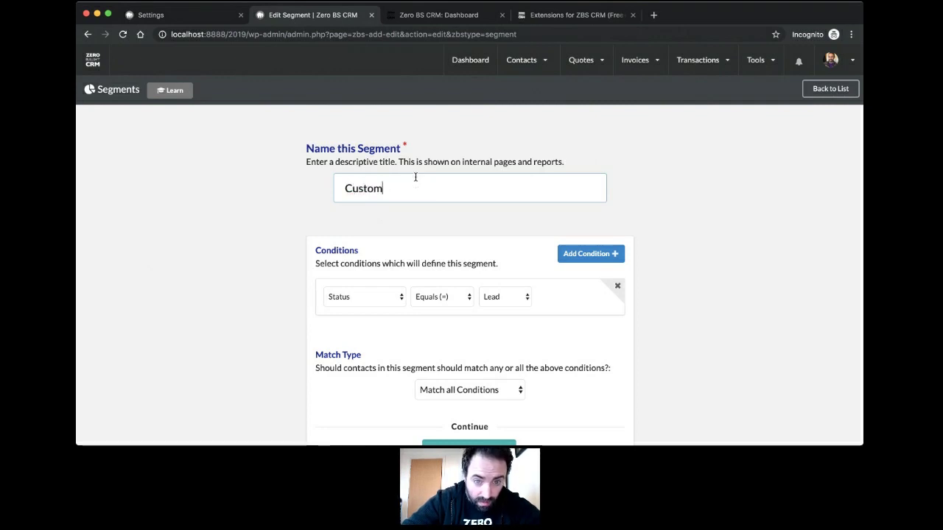
pyautogui.write('ers that are Me')
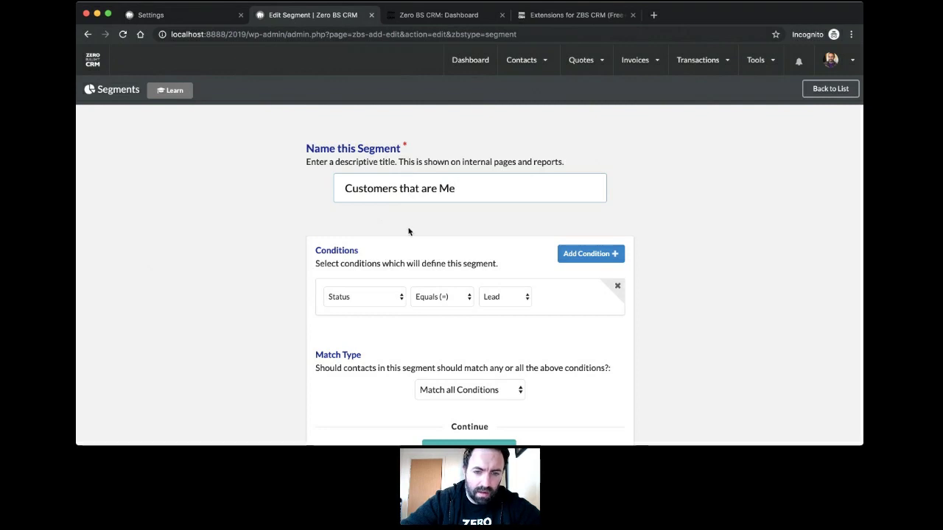
pyautogui.scroll(-2, 401, 221)
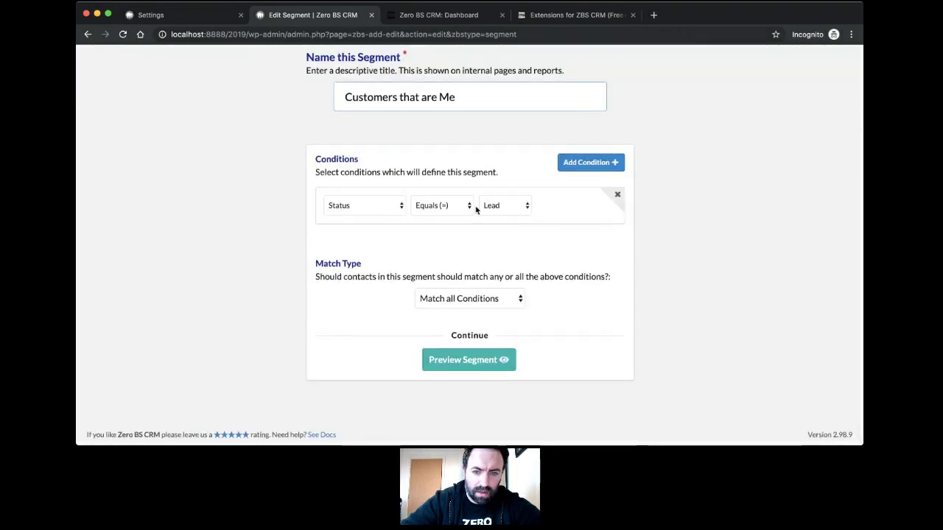
# Step: Add a Has Tag Me condition alongside Status equals Customer, preview the matches, and save the segment
pyautogui.click(587, 162)
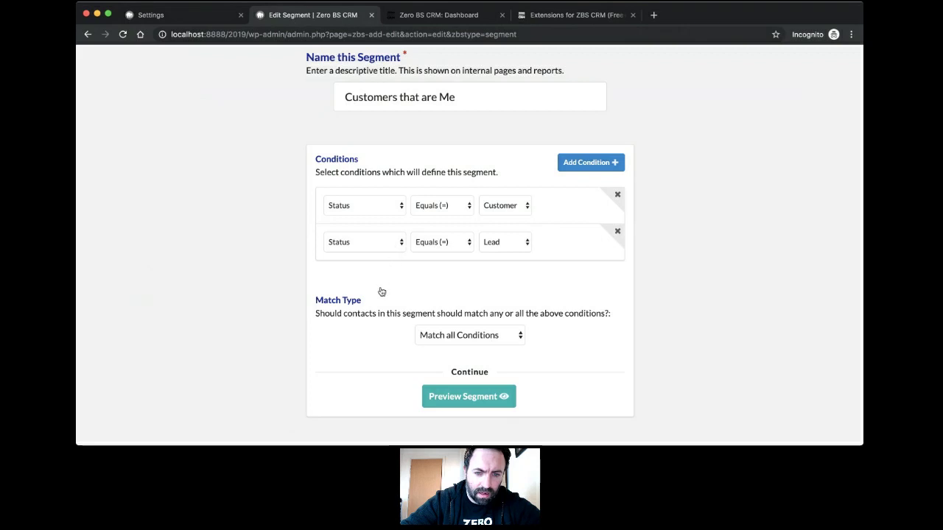
pyautogui.click(382, 293)
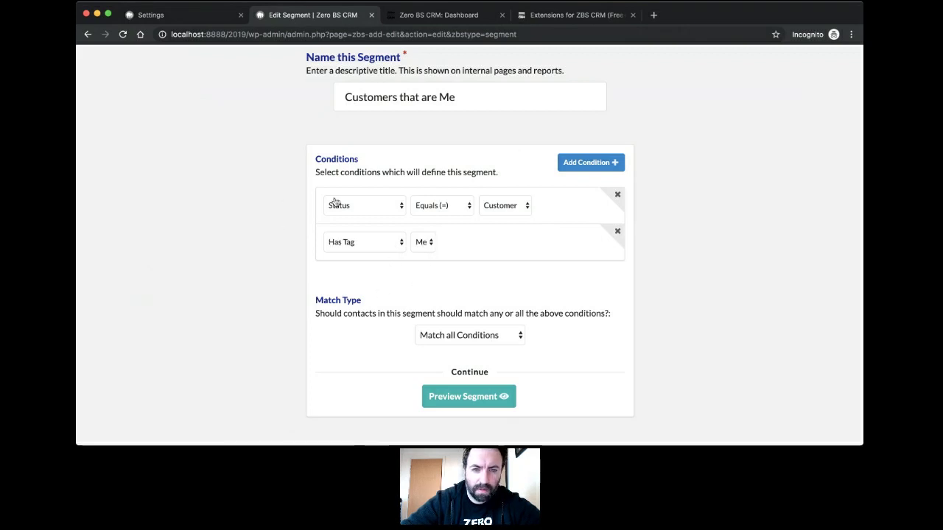
pyautogui.scroll(3, 320, 225)
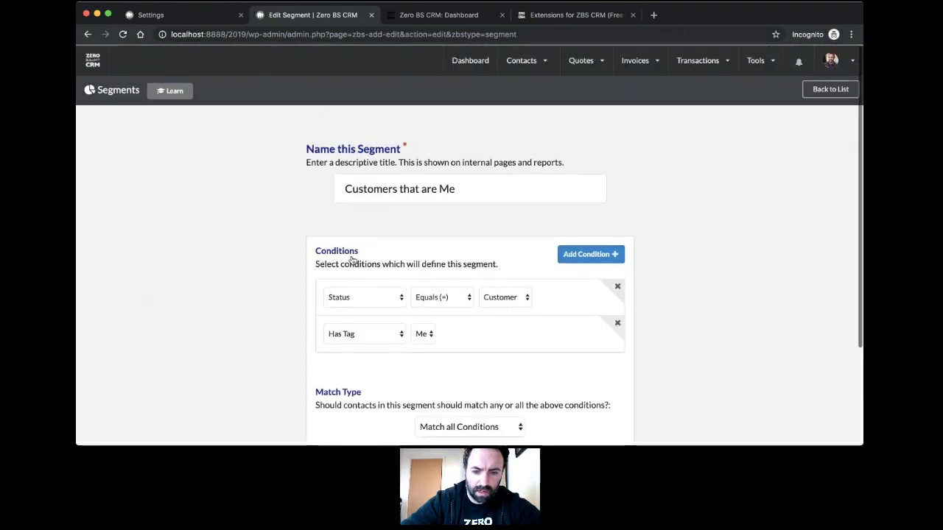
pyautogui.scroll(-4, 352, 261)
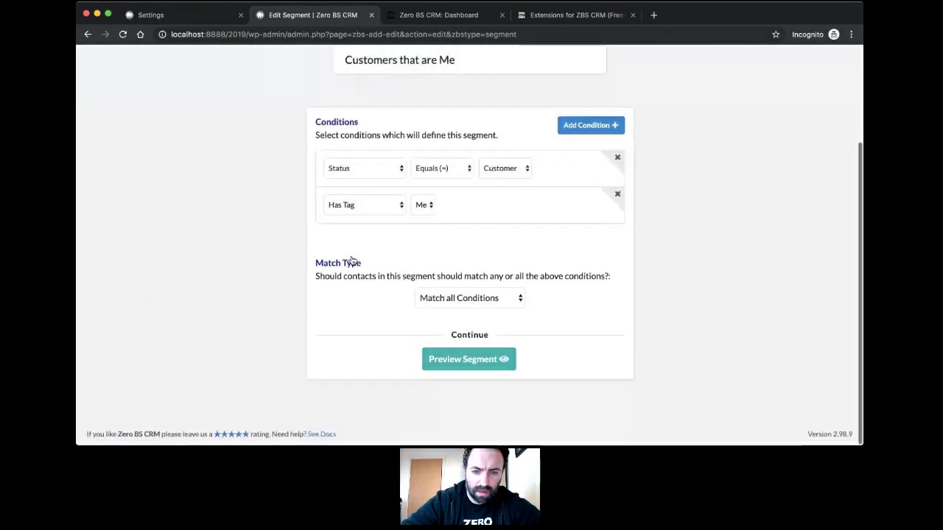
pyautogui.click(483, 363)
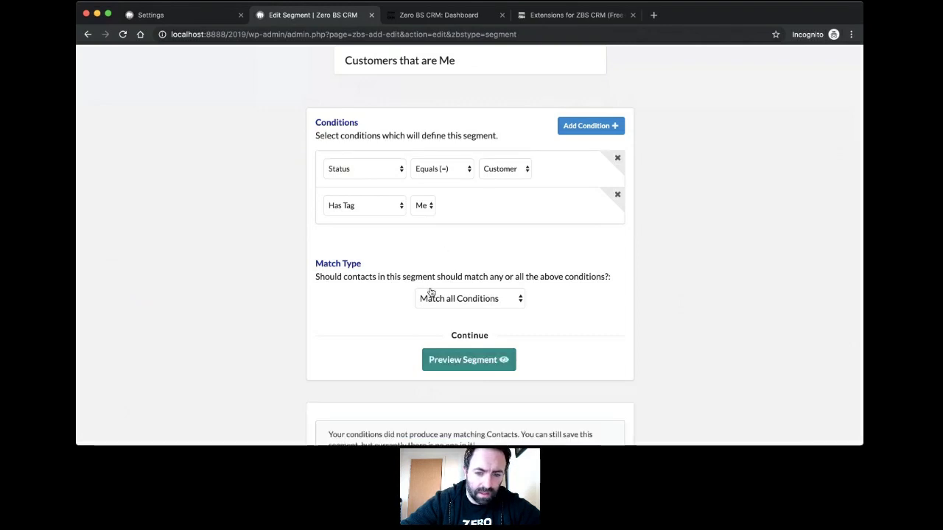
pyautogui.scroll(-3, 431, 291)
pyautogui.scroll(4, 432, 288)
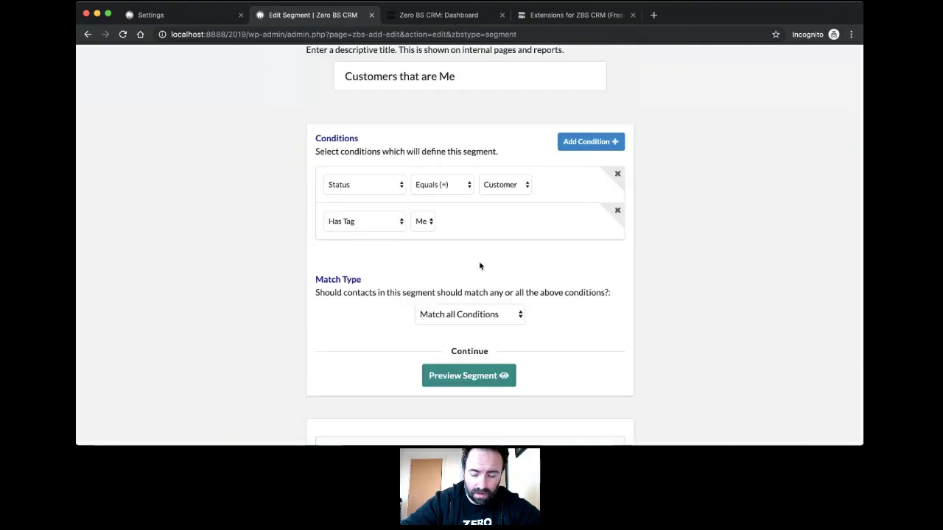
pyautogui.scroll(-2, 479, 266)
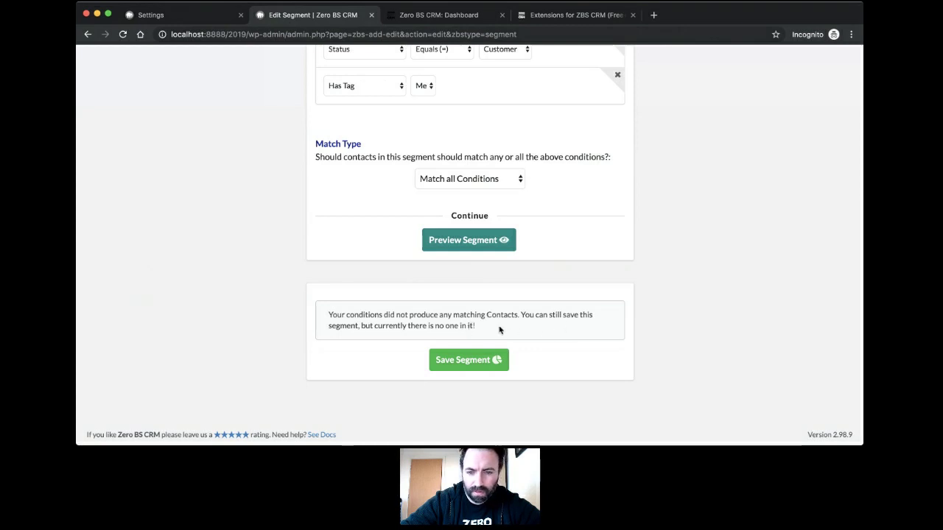
pyautogui.click(469, 359)
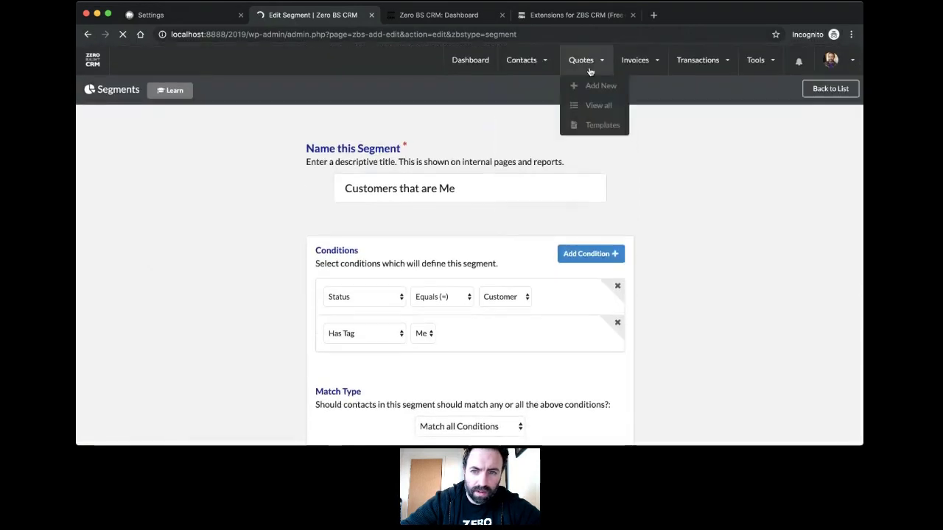
pyautogui.moveTo(521, 60)
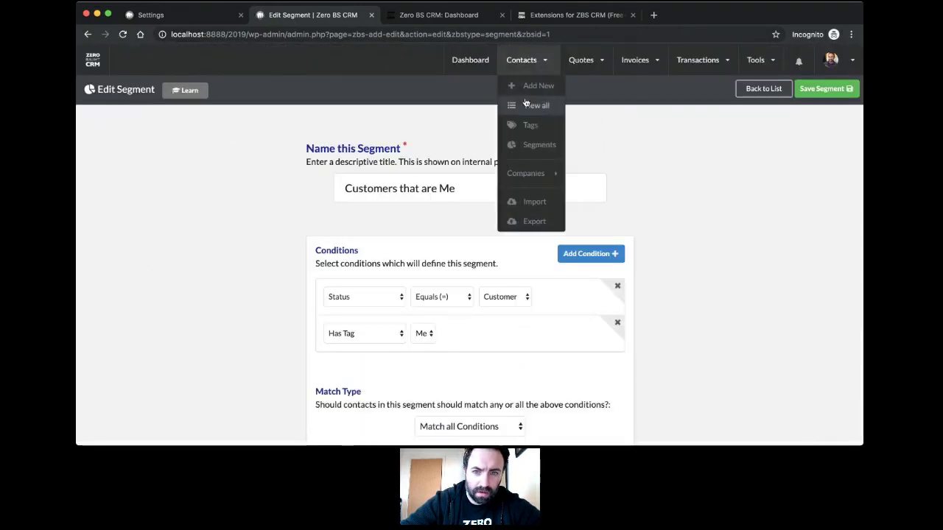
# Step: Change the bottom contact's status to Customer inline in the contacts list, then return to the Segment List
pyautogui.click(529, 145)
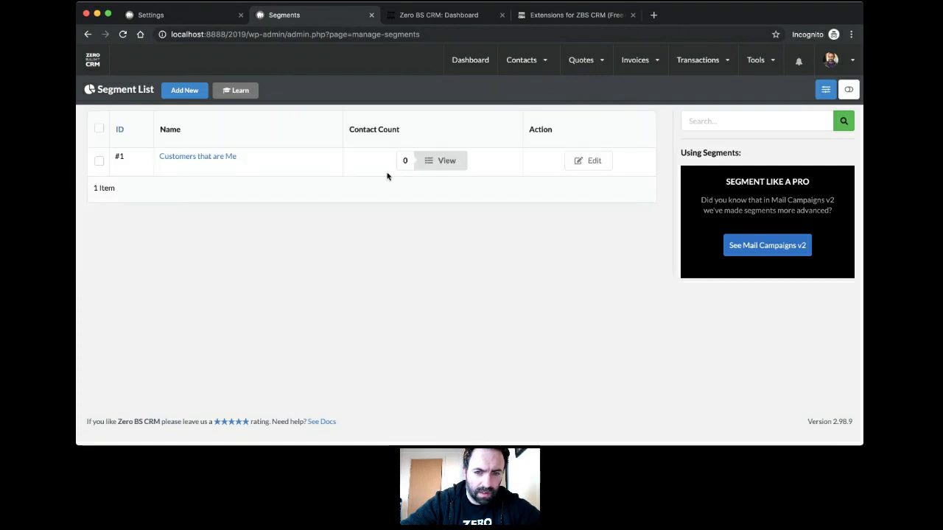
pyautogui.moveTo(523, 62)
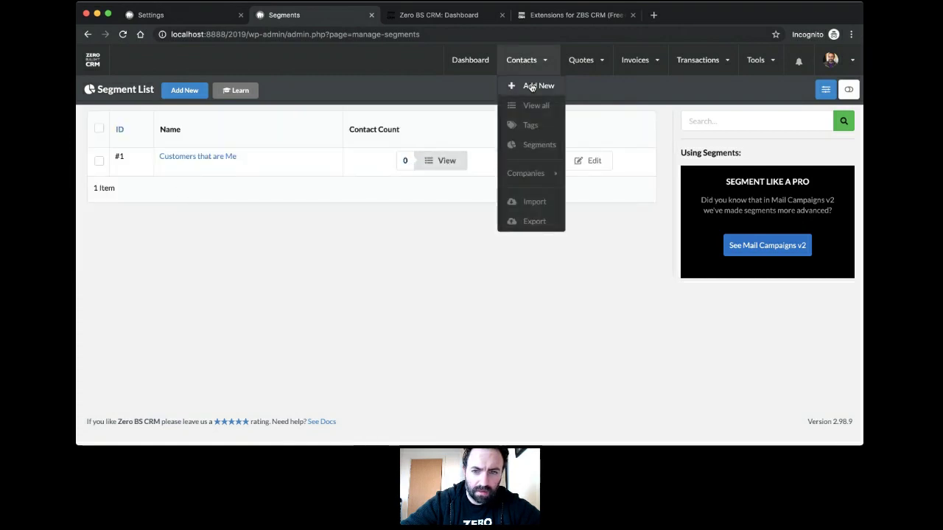
pyautogui.click(538, 113)
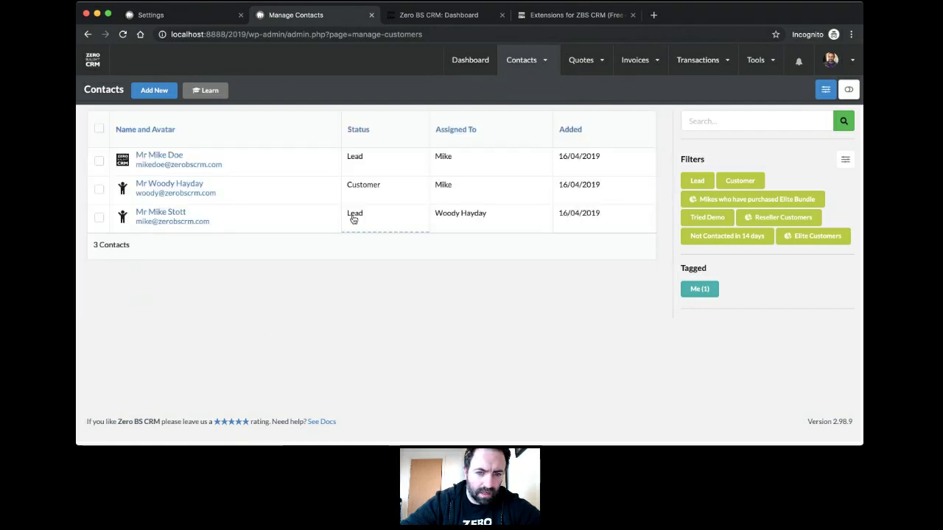
pyautogui.click(354, 217)
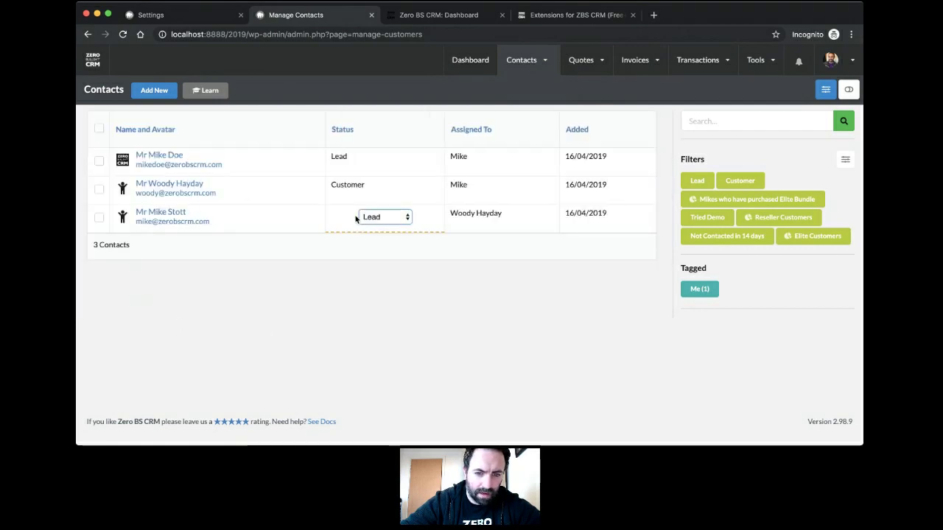
pyautogui.click(387, 262)
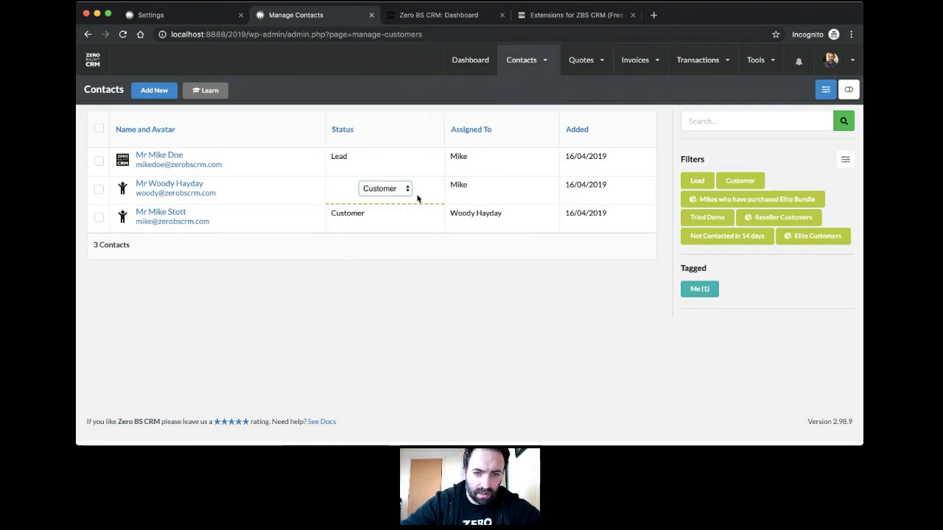
pyautogui.moveTo(525, 63)
pyautogui.click(539, 147)
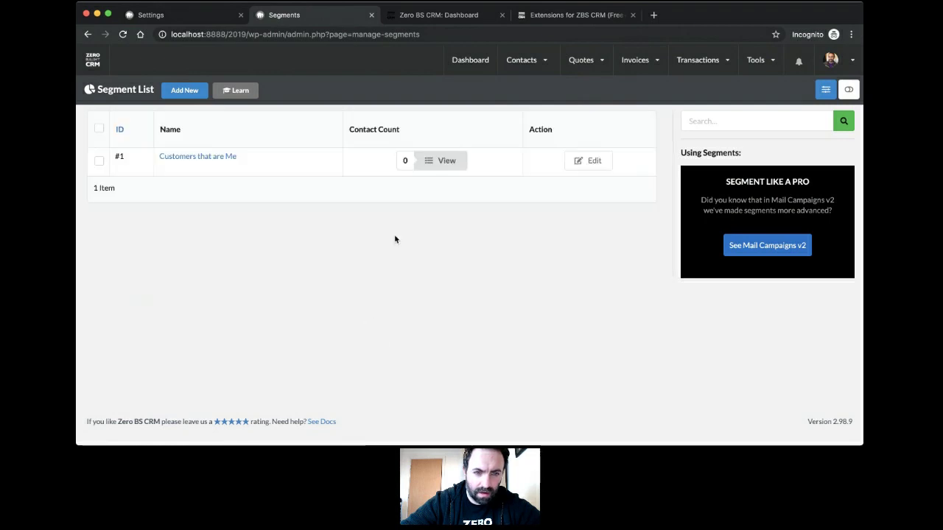
# Step: View the 'Customers that are Me' segment's contacts, showing one Customer tagged Me
pyautogui.click(439, 169)
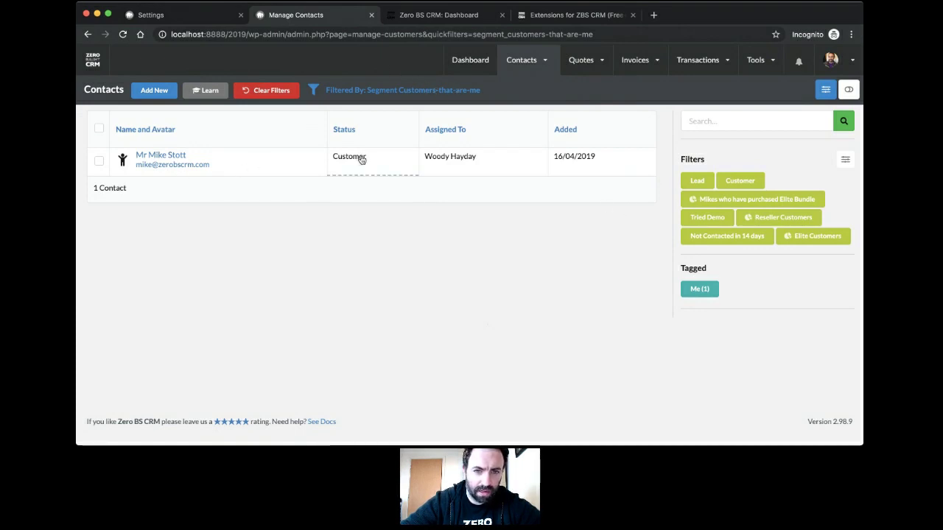
pyautogui.moveTo(525, 62)
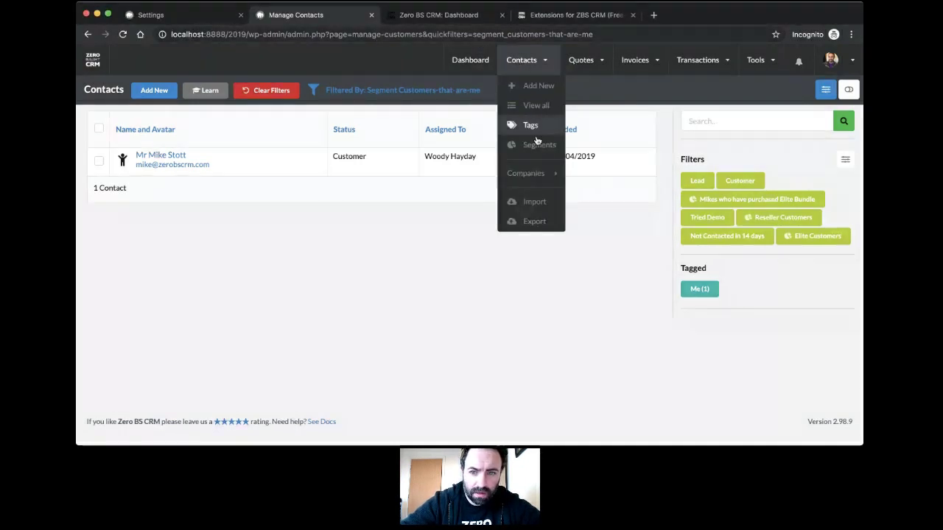
# Step: Open contact #3's record from the unfiltered list of three contacts
pyautogui.click(537, 144)
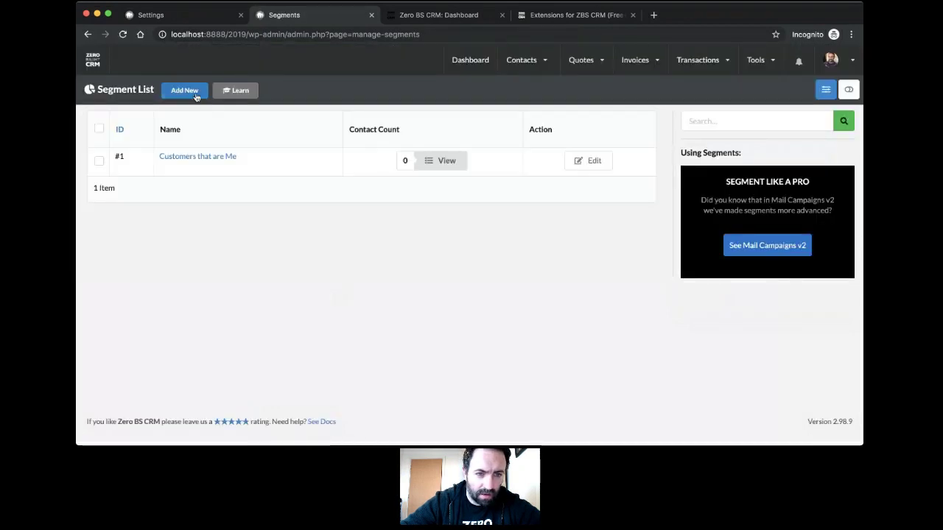
pyautogui.click(193, 94)
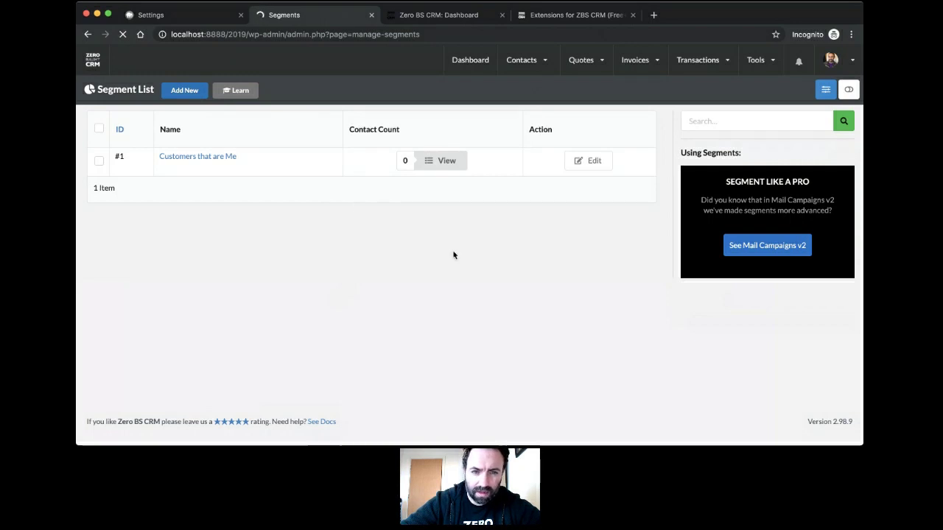
pyautogui.moveTo(524, 62)
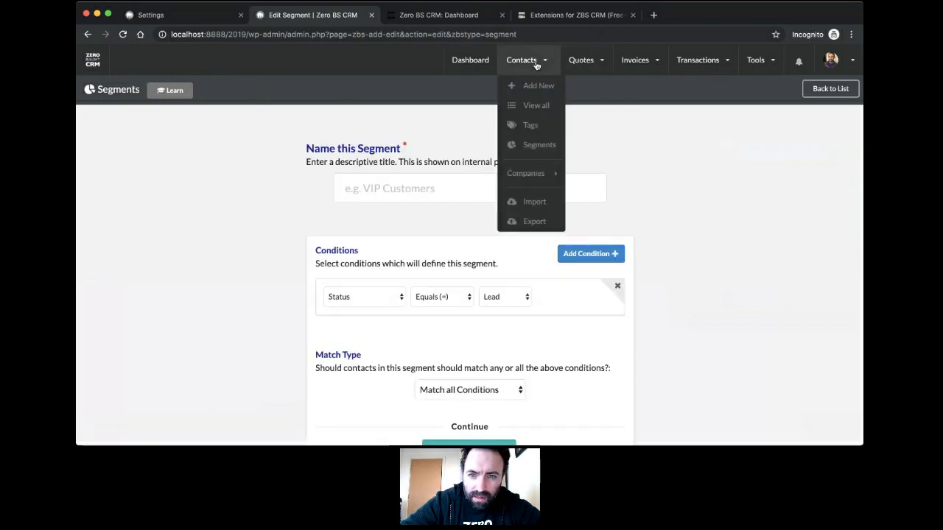
pyautogui.click(535, 105)
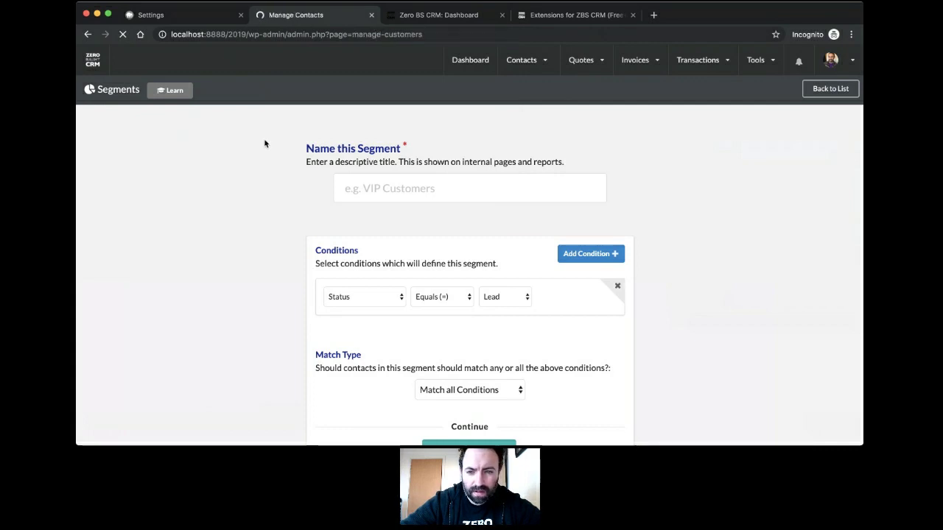
pyautogui.moveTo(526, 62)
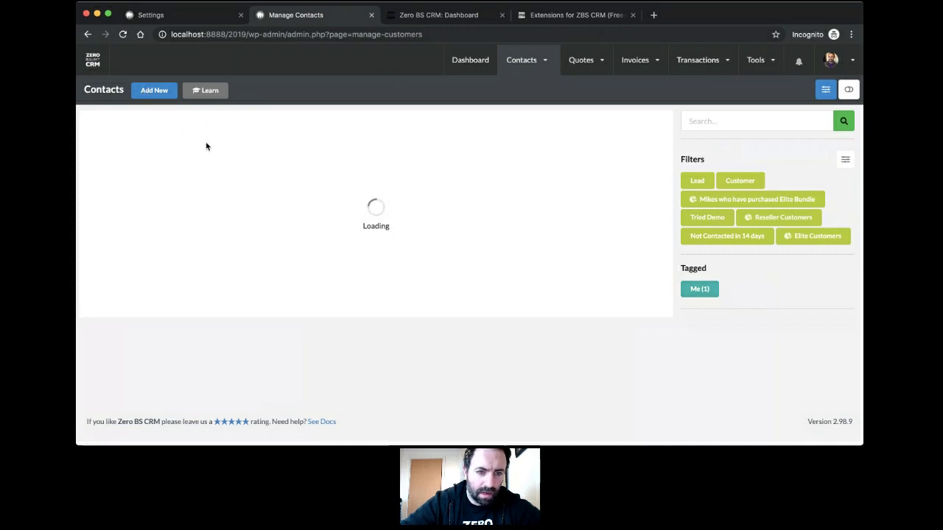
pyautogui.click(171, 156)
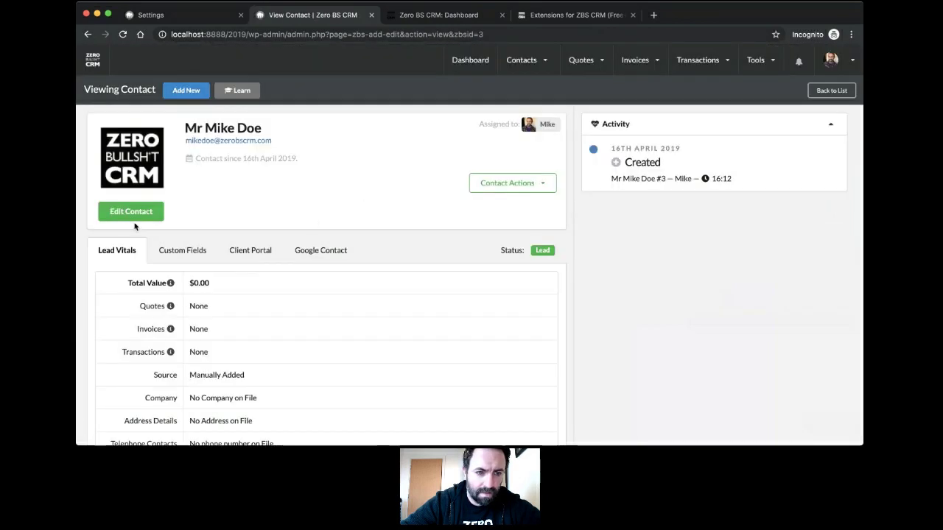
# Step: Put contact #3 into edit mode and remove the wrongly combined tag chip
pyautogui.click(139, 213)
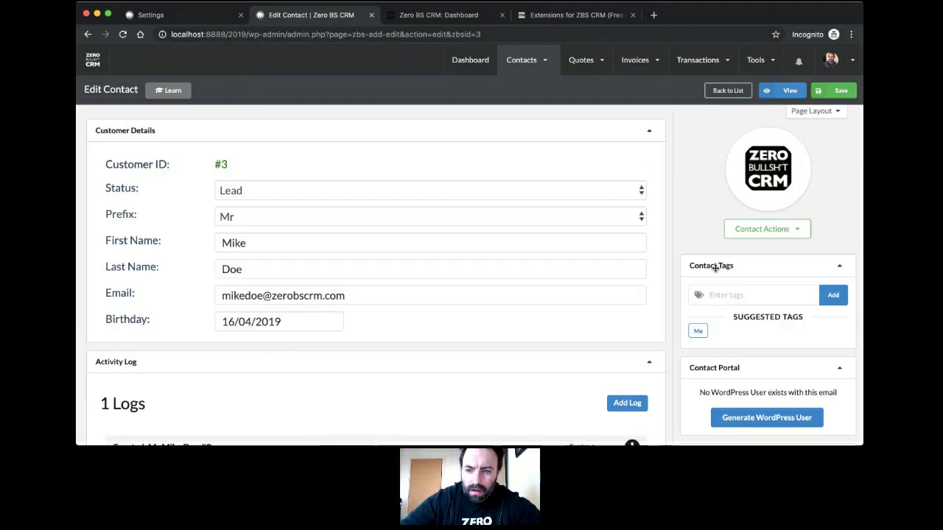
pyautogui.scroll(-3, 714, 268)
pyautogui.click(723, 194)
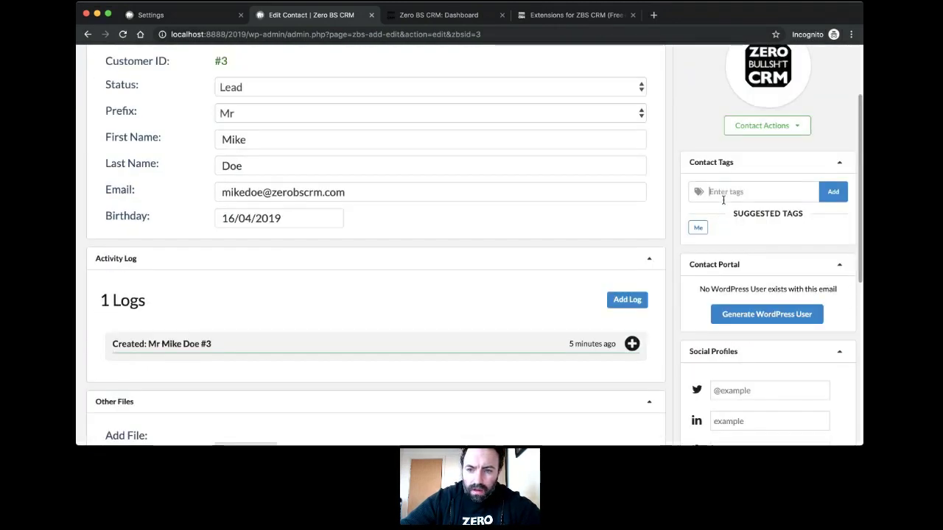
pyautogui.write('zbs crm, steak, fruit')
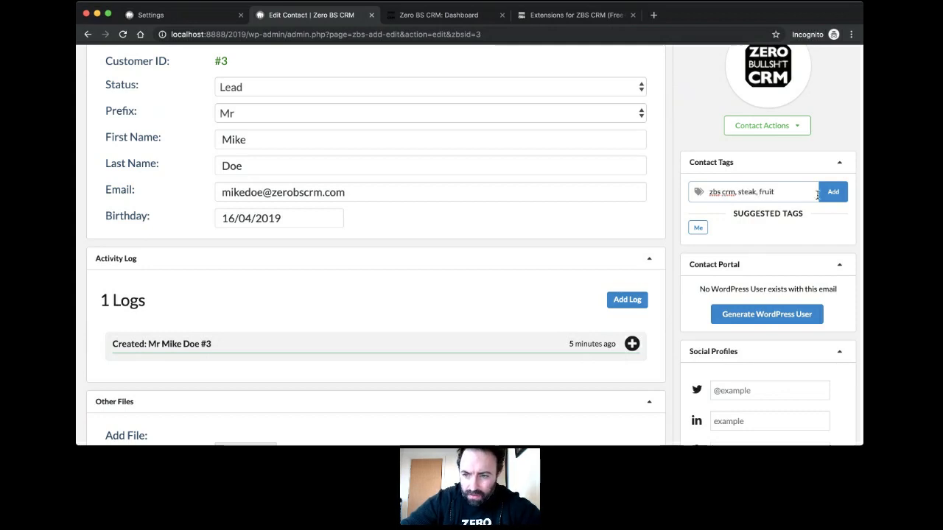
pyautogui.click(827, 192)
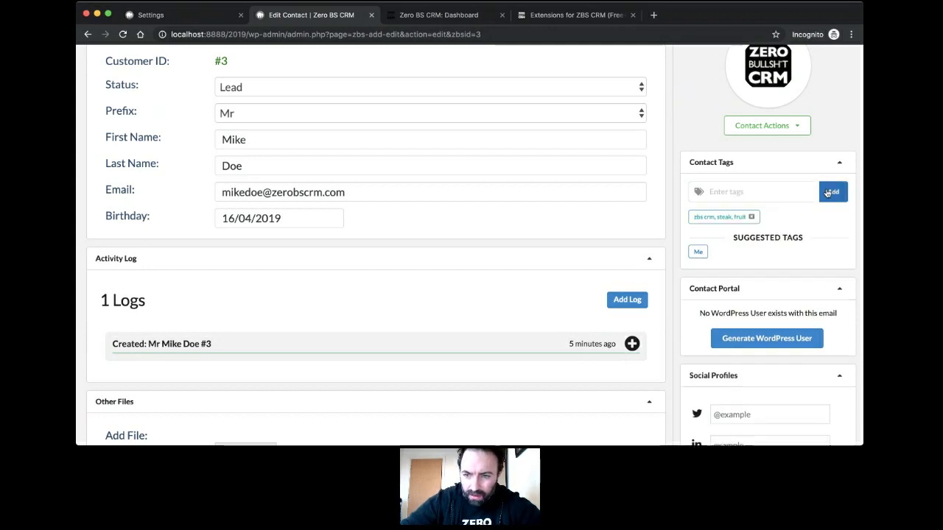
pyautogui.click(752, 217)
# Step: Add the separate tags zbs, crm, steak and fruit one at a time
pyautogui.click(750, 192)
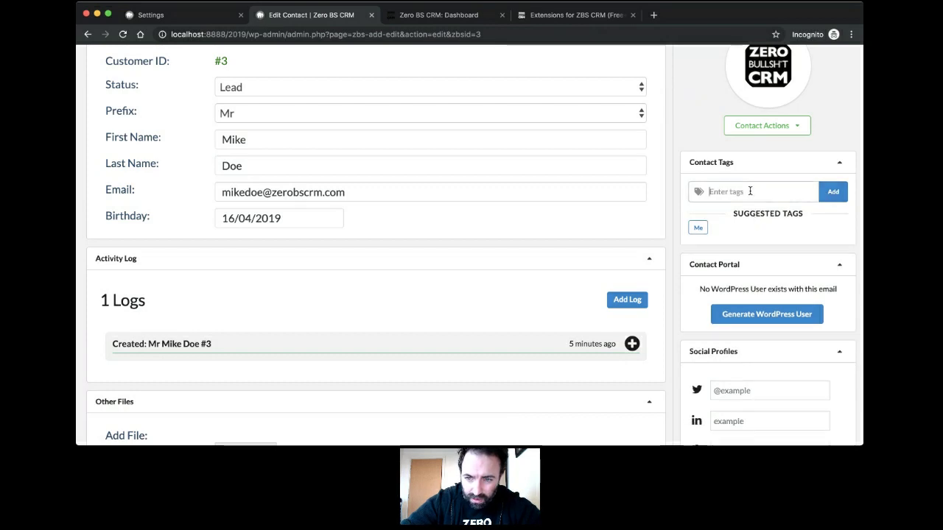
pyautogui.write('zbs')
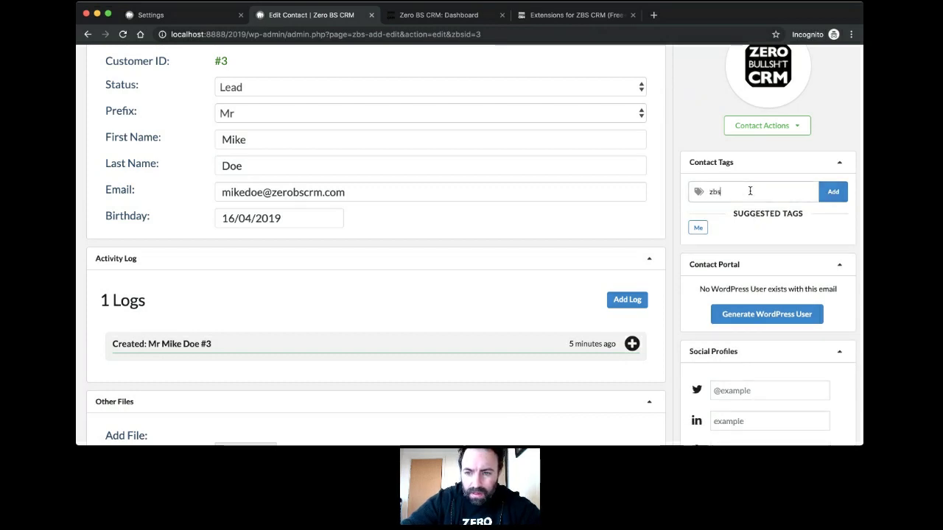
pyautogui.click(832, 192)
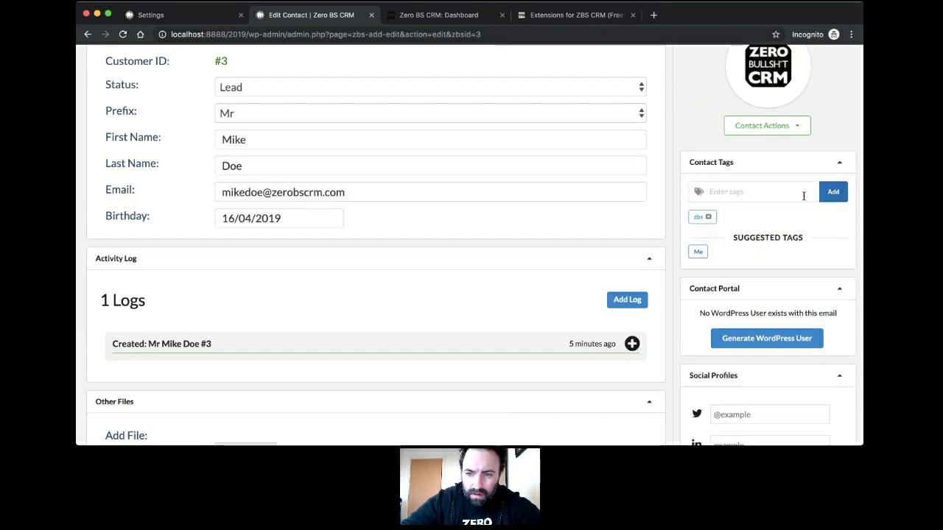
pyautogui.click(773, 195)
pyautogui.write('crm')
pyautogui.click(828, 199)
pyautogui.click(772, 193)
pyautogui.write('s')
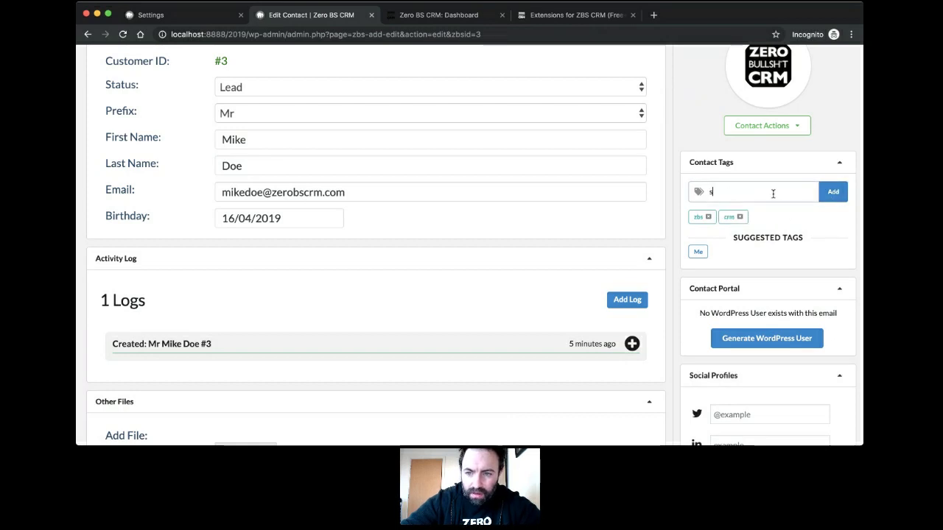
pyautogui.write('teak')
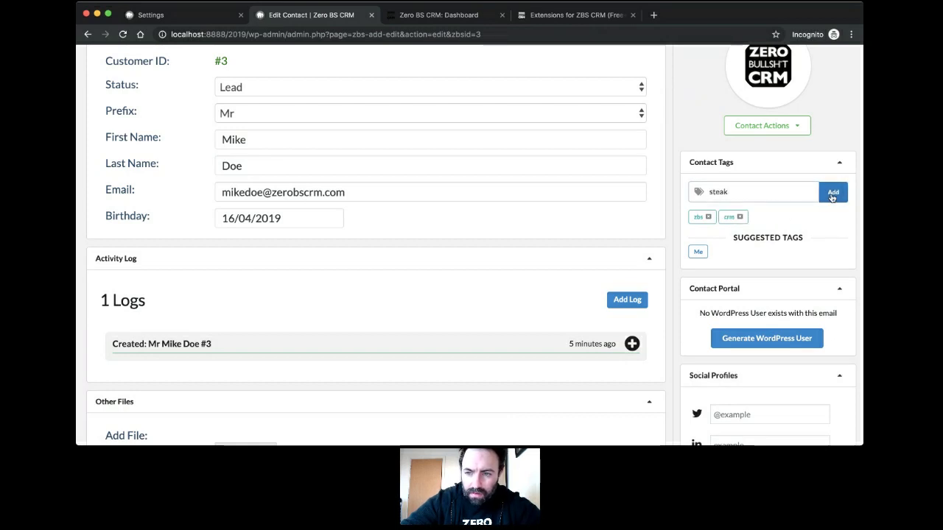
pyautogui.click(832, 191)
pyautogui.click(749, 192)
pyautogui.write('ffui')
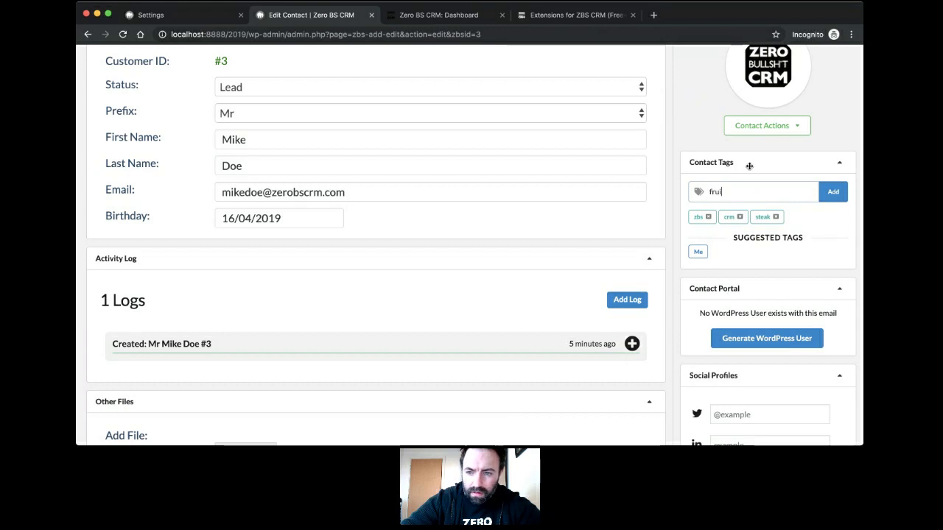
pyautogui.click(826, 193)
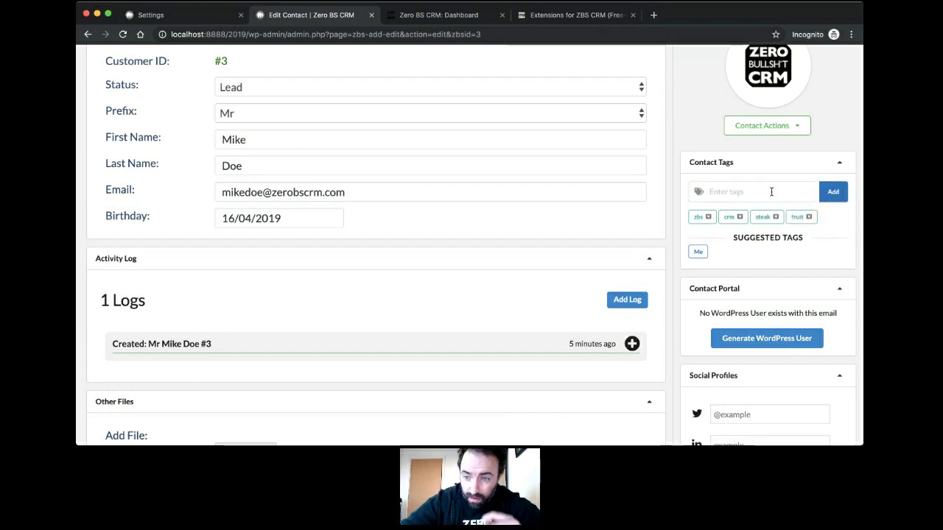
# Step: Save contact #3 with its four new tags
pyautogui.scroll(3, 772, 192)
pyautogui.scroll(-1, 772, 193)
pyautogui.click(837, 94)
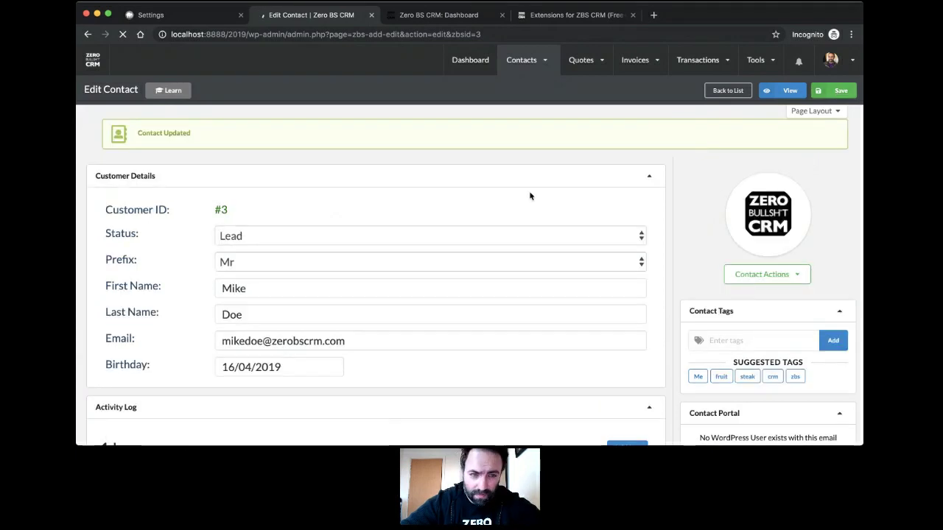
pyautogui.moveTo(547, 61)
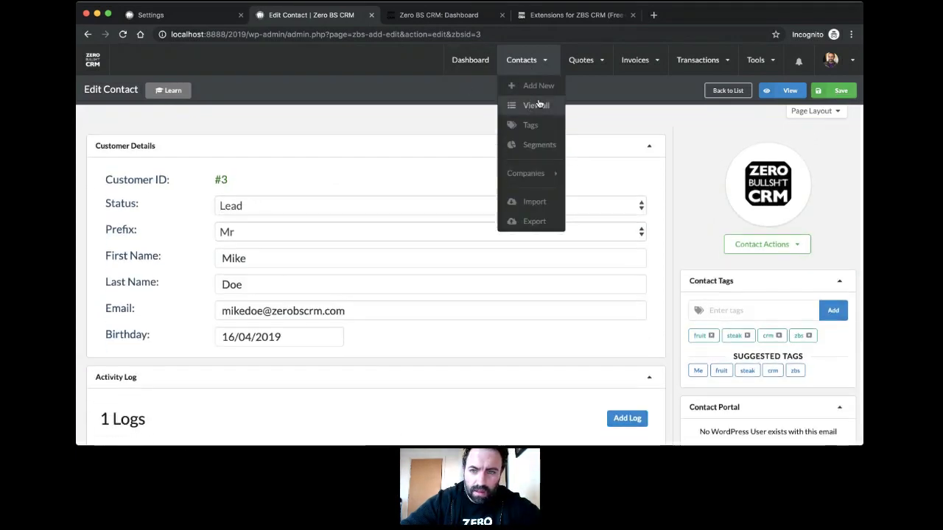
# Step: Start a new segment named 'Multi Tag' from the segments list
pyautogui.click(540, 144)
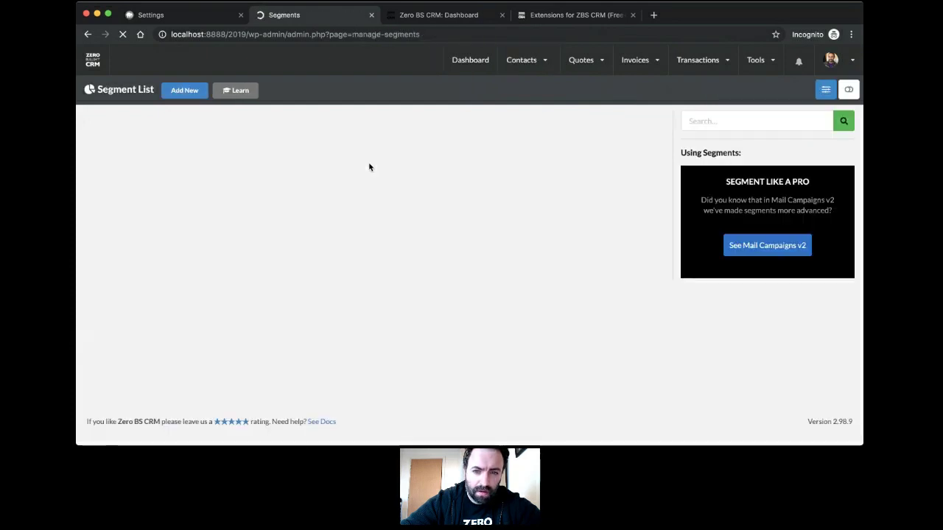
pyautogui.click(178, 92)
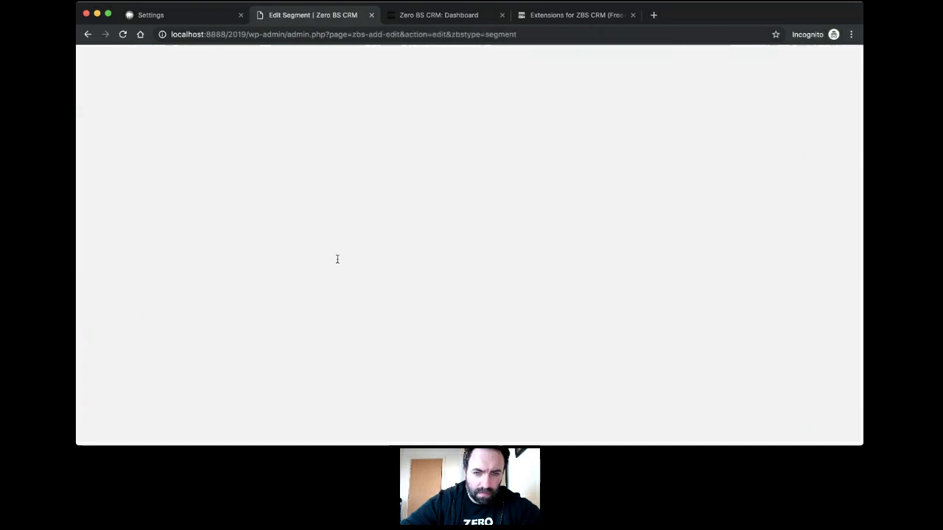
pyautogui.click(396, 189)
pyautogui.write('Mult')
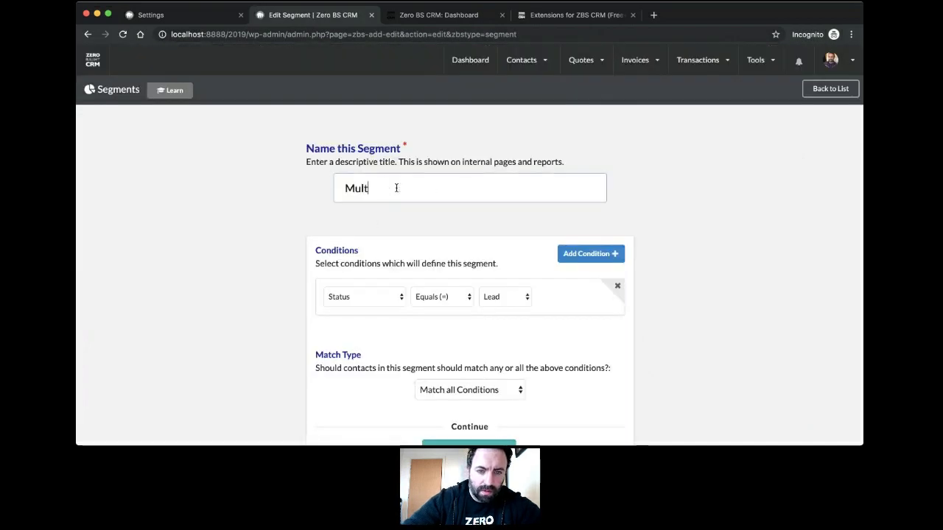
pyautogui.write('i Tag')
# Step: Make the first condition Has Tag and add a second Has Tag condition
pyautogui.scroll(-3, 476, 186)
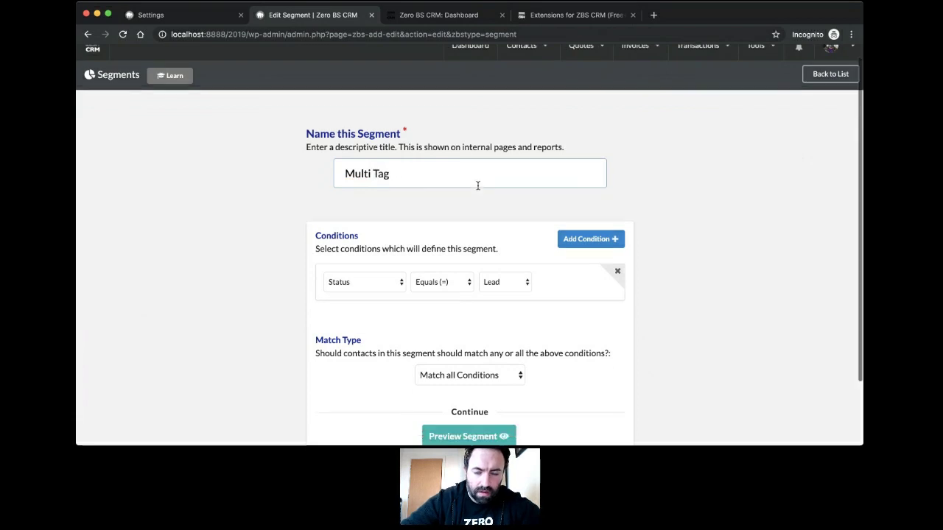
pyautogui.click(387, 223)
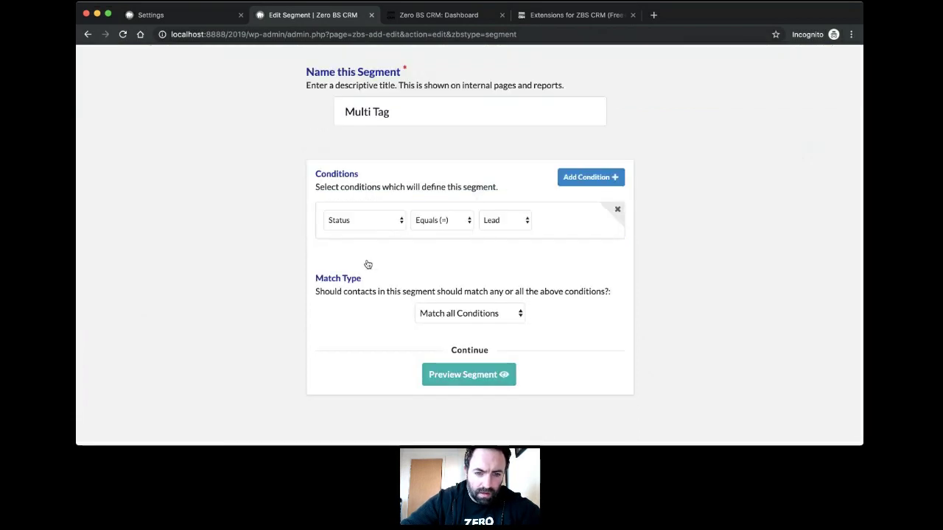
pyautogui.click(366, 274)
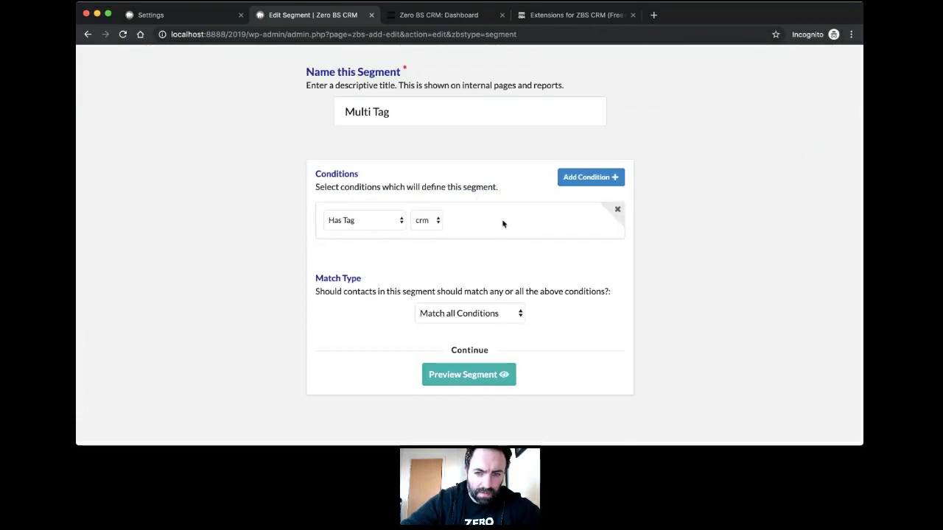
pyautogui.click(593, 178)
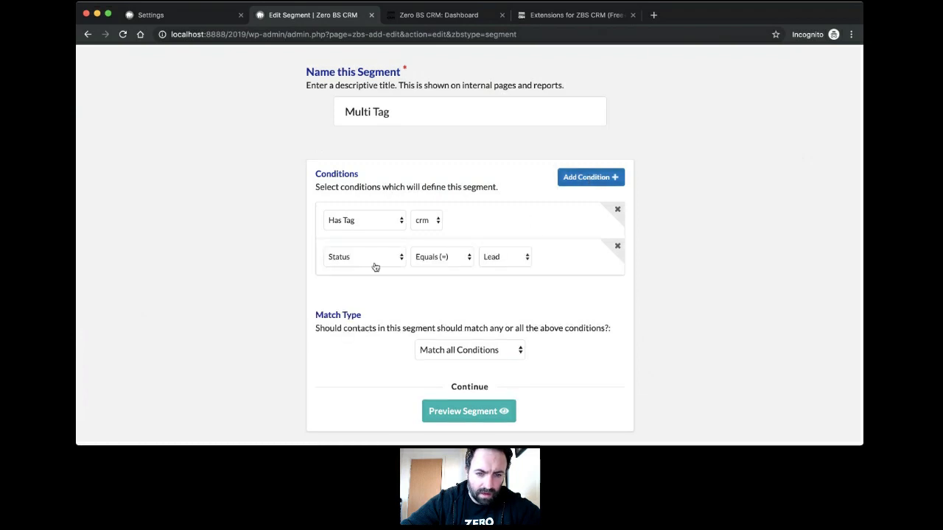
pyautogui.click(375, 268)
pyautogui.click(371, 314)
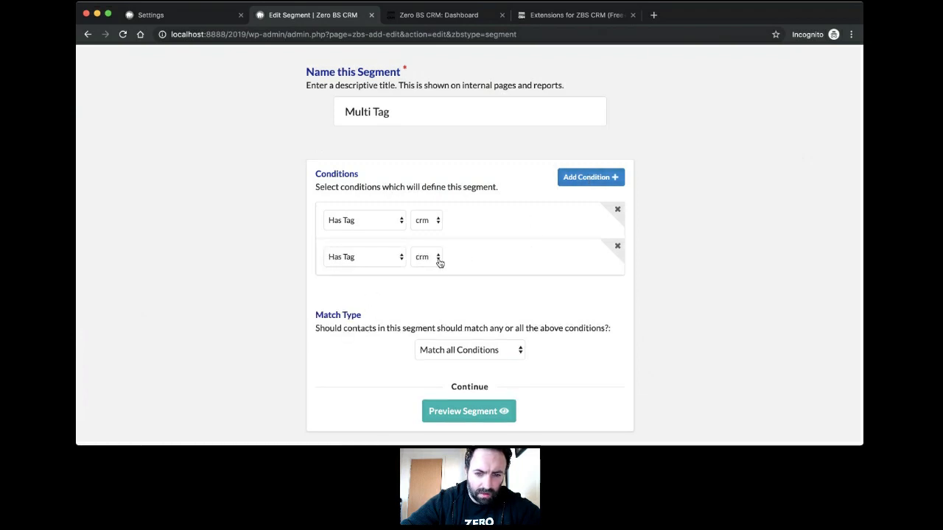
# Step: Set the second condition's tag to steak and add a third Has Tag condition
pyautogui.click(439, 258)
pyautogui.click(435, 289)
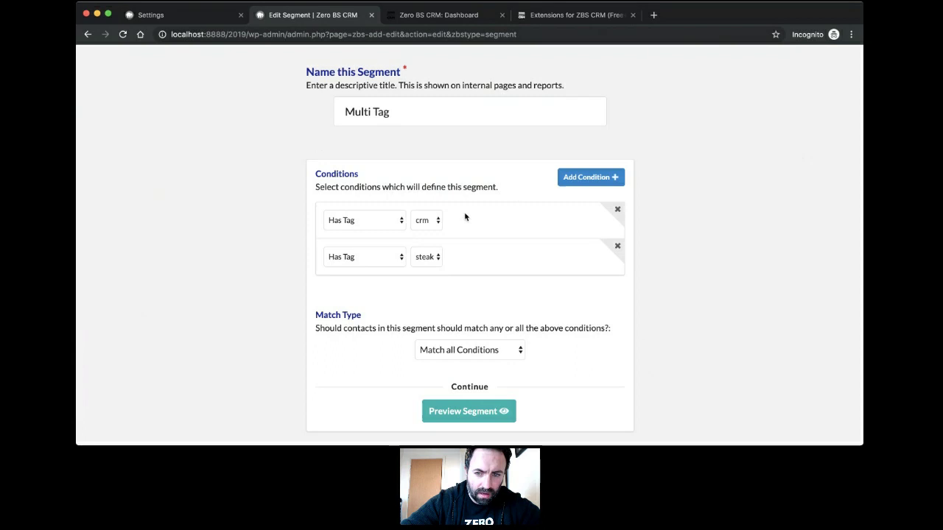
pyautogui.click(573, 183)
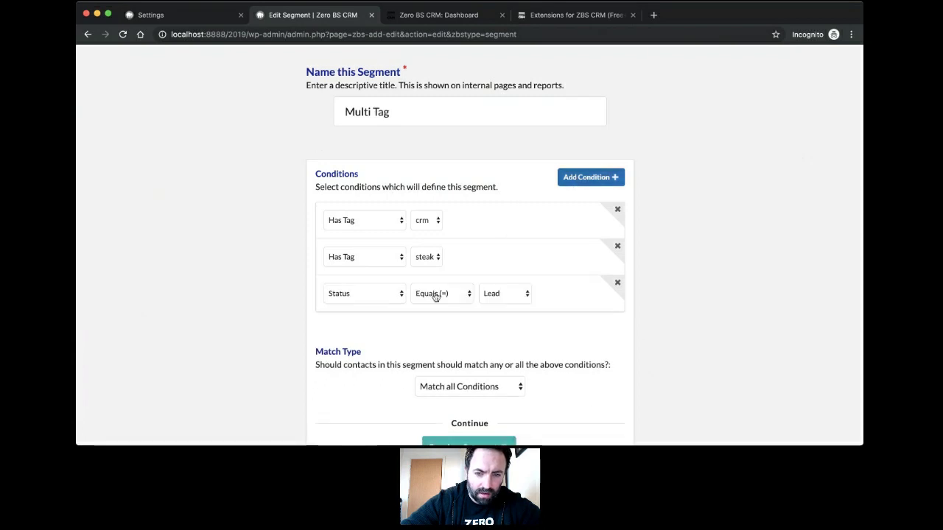
pyautogui.click(371, 346)
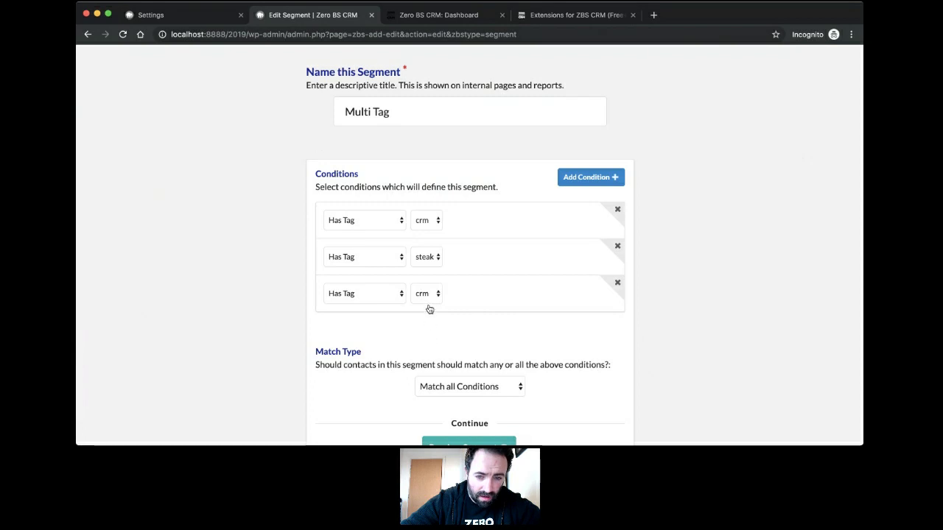
# Step: Set the third condition's tag to Me and switch Match Type to any
pyautogui.click(480, 328)
pyautogui.scroll(-3, 499, 331)
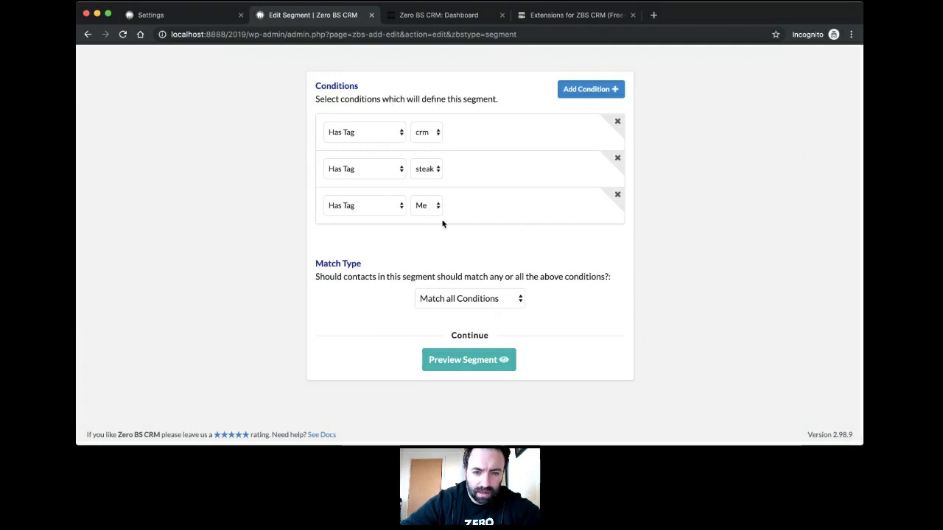
pyautogui.click(503, 298)
pyautogui.click(500, 313)
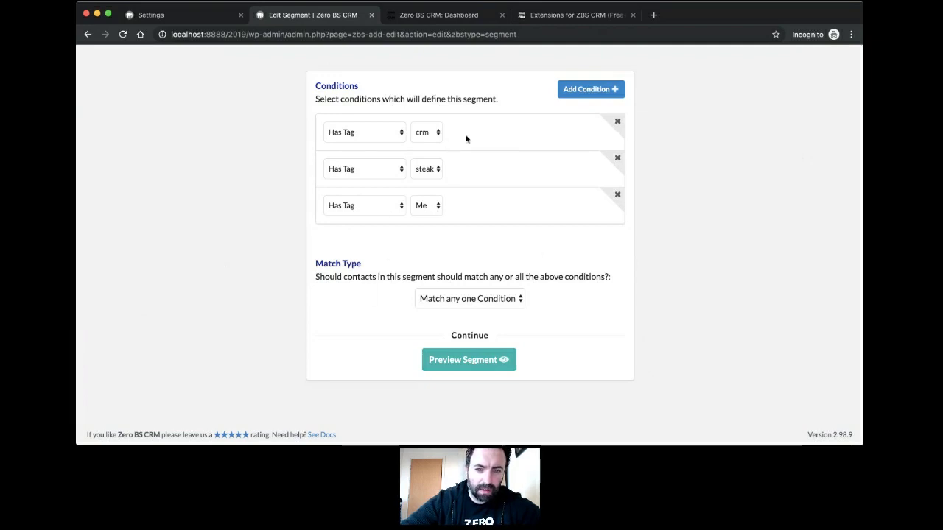
# Step: Switch the segment's Match Type back to all conditions
pyautogui.click(520, 300)
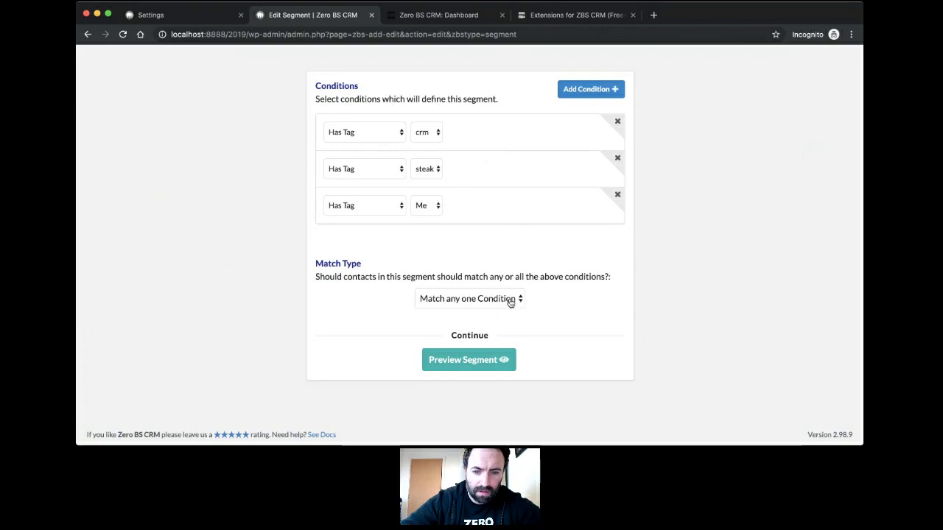
pyautogui.click(494, 294)
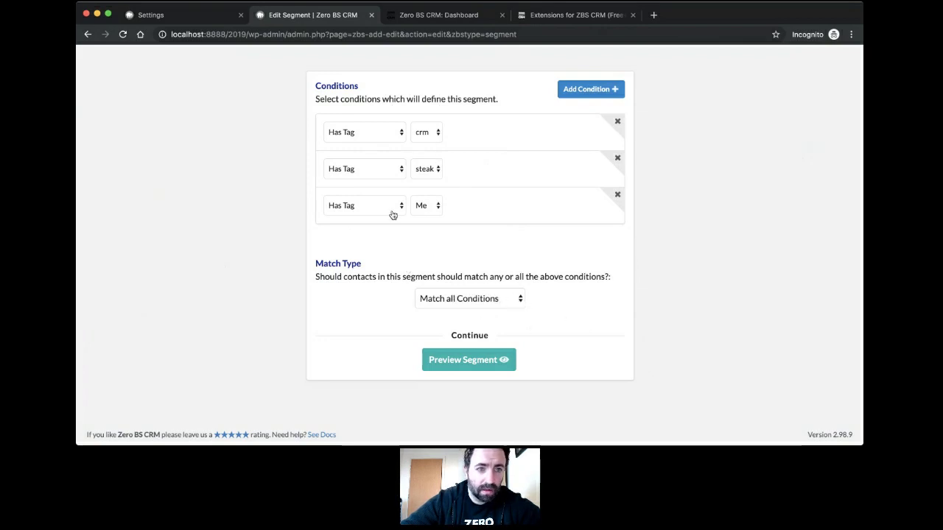
pyautogui.scroll(1, 469, 364)
pyautogui.scroll(5, 468, 363)
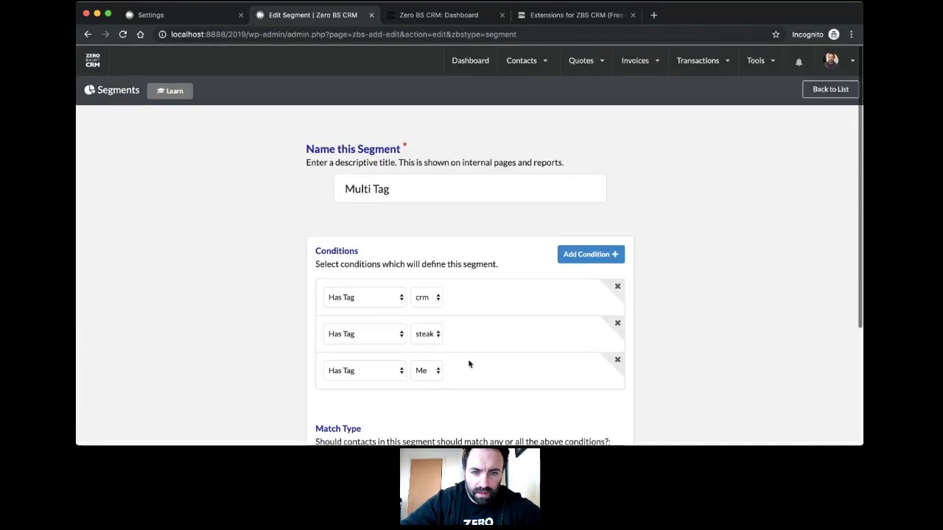
pyautogui.click(431, 343)
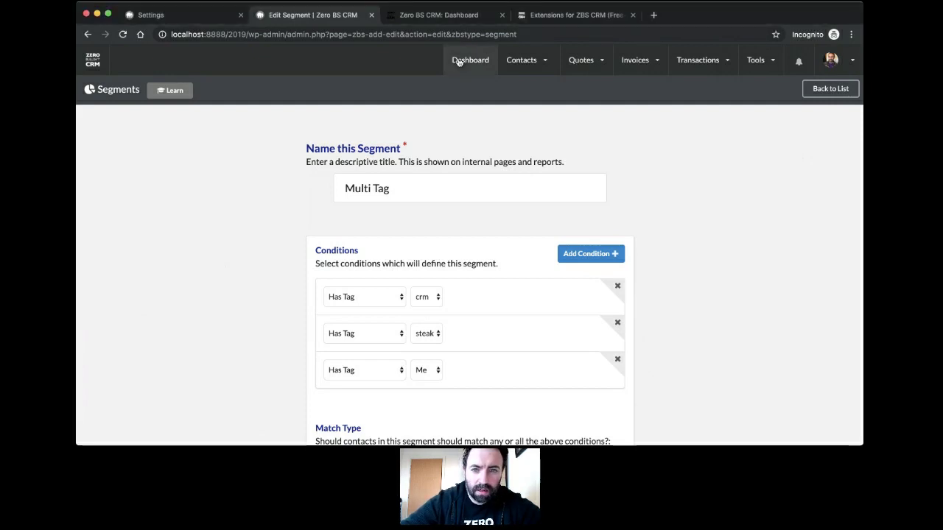
pyautogui.moveTo(516, 62)
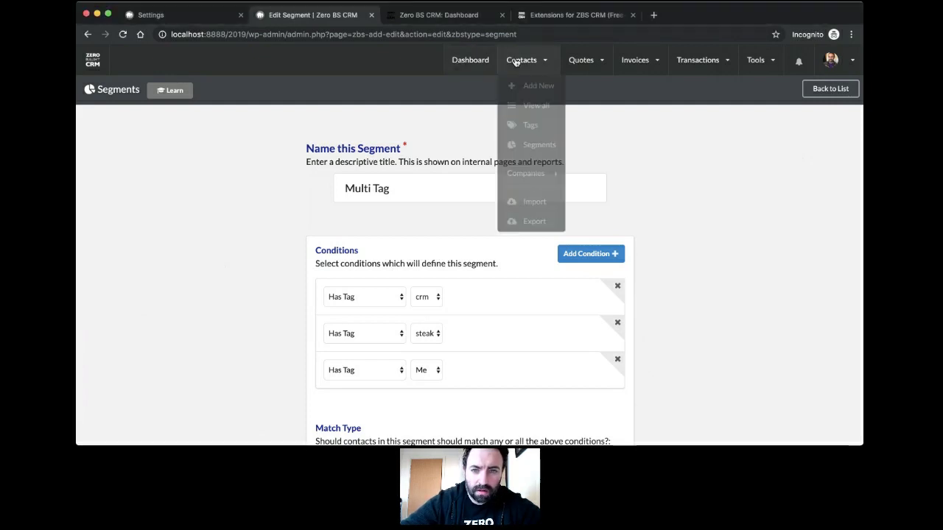
# Step: In all contacts, remove the Mikes Elite Bundle, Reseller Customers and Elite Customers quick filters
pyautogui.click(527, 109)
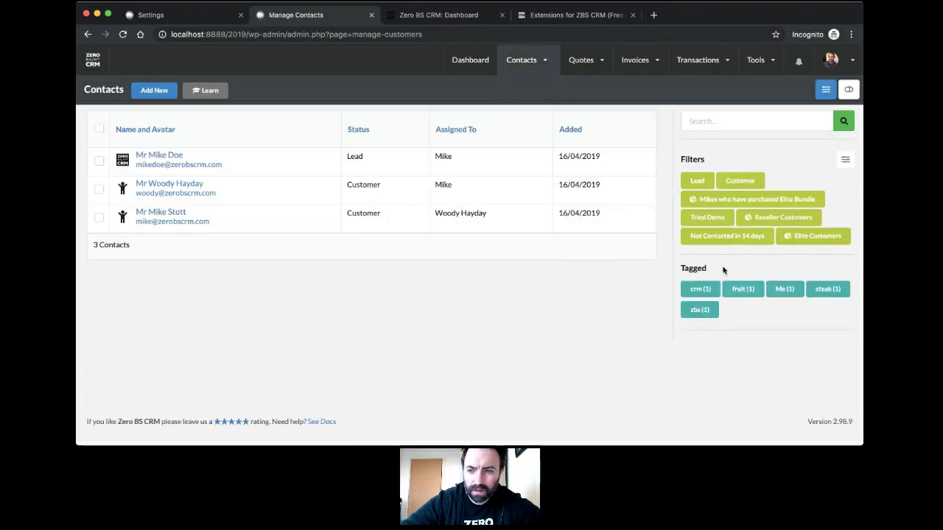
pyautogui.click(845, 160)
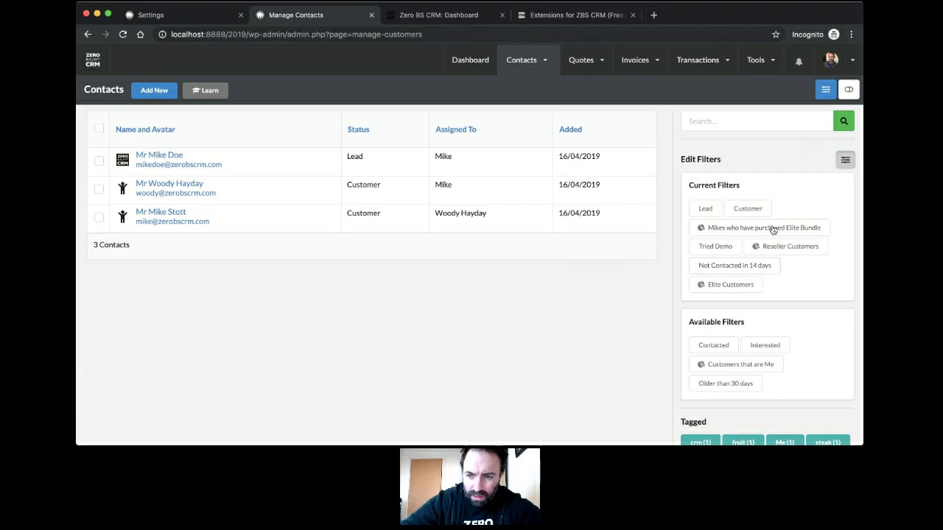
pyautogui.moveTo(772, 230); pyautogui.dragTo(766, 347)
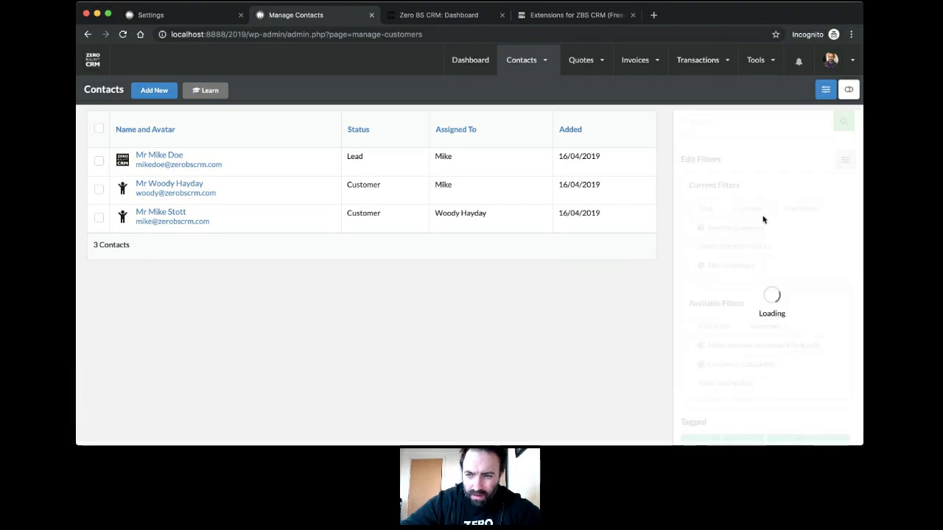
pyautogui.moveTo(737, 225); pyautogui.dragTo(763, 319)
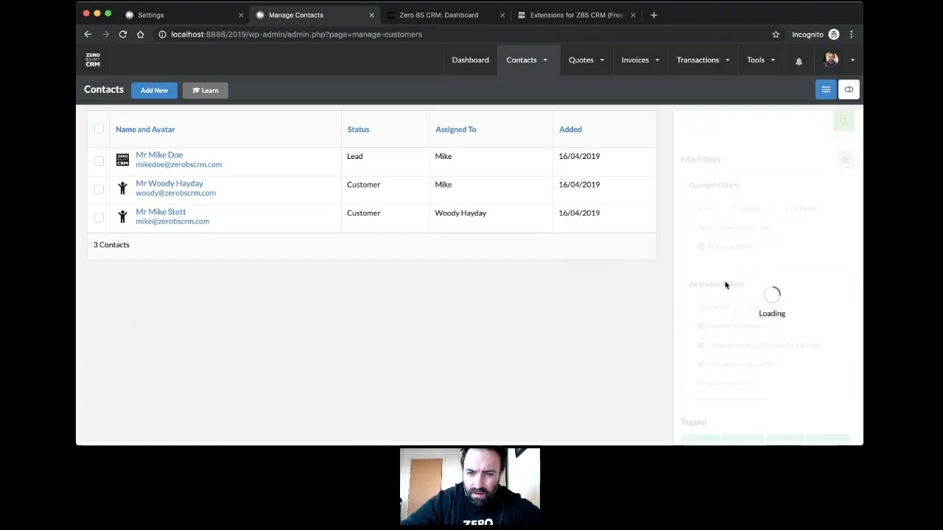
pyautogui.moveTo(728, 246); pyautogui.dragTo(748, 339)
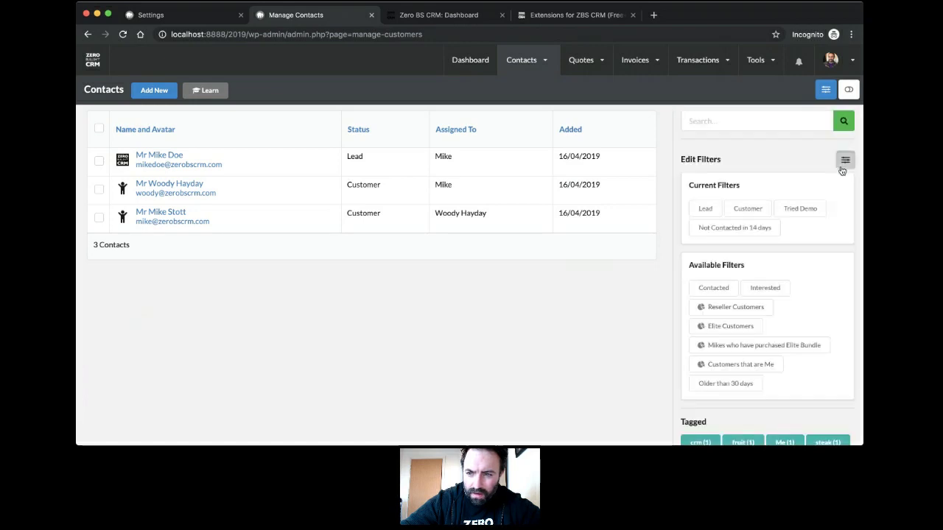
pyautogui.click(845, 161)
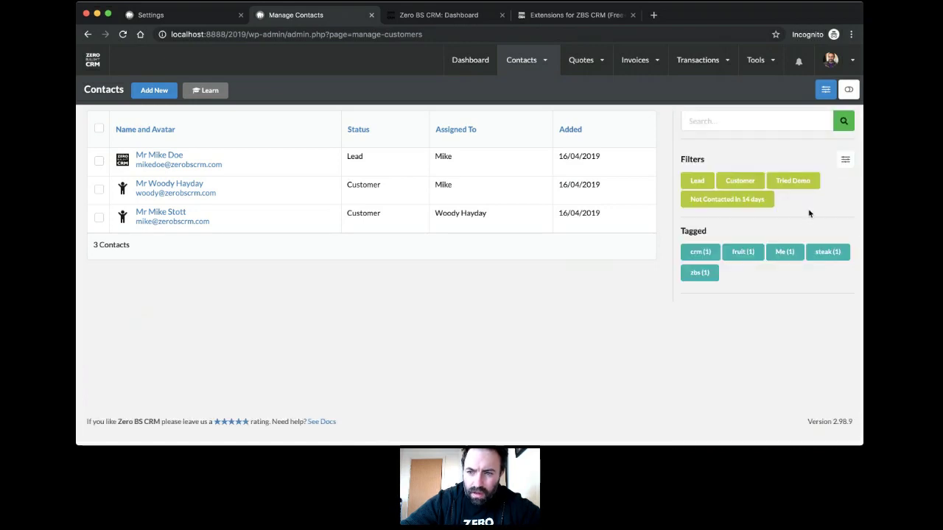
# Step: Add an ID column at the front and a Birthday column before Added
pyautogui.click(825, 91)
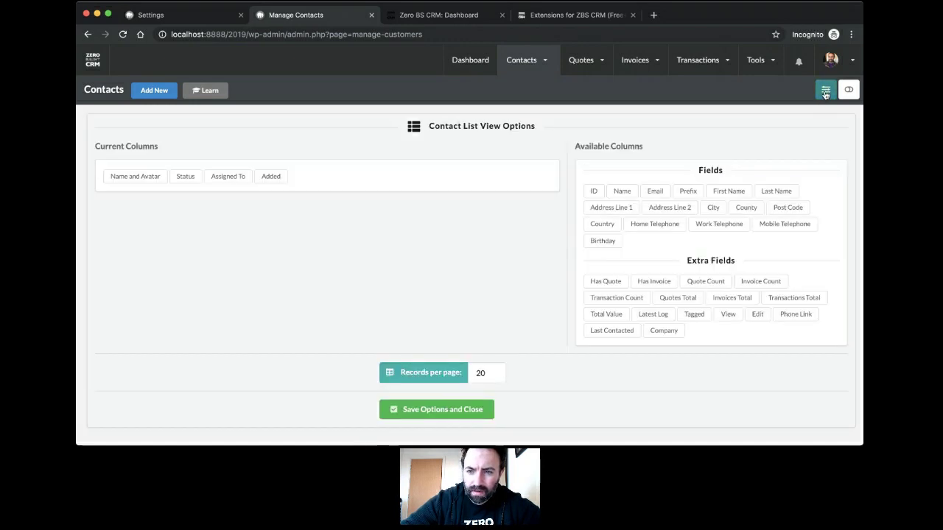
pyautogui.scroll(-5, 417, 238)
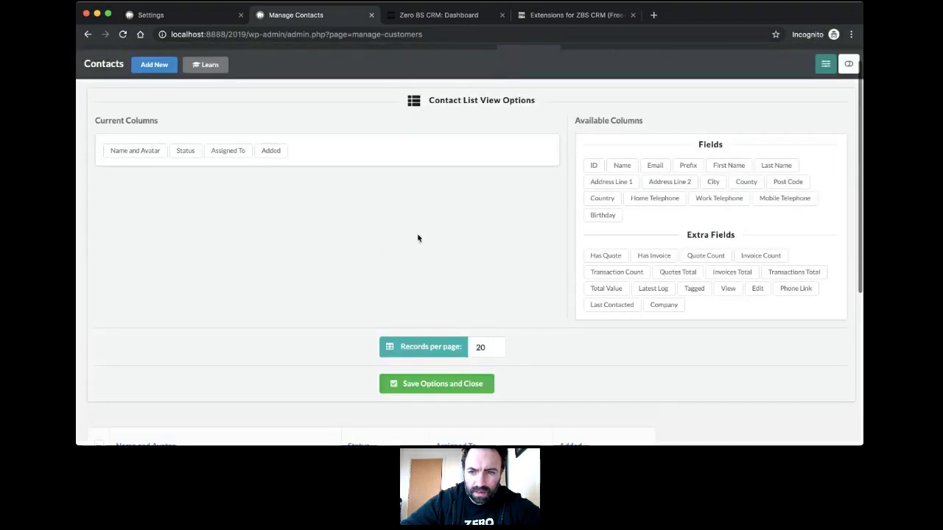
pyautogui.scroll(5, 553, 265)
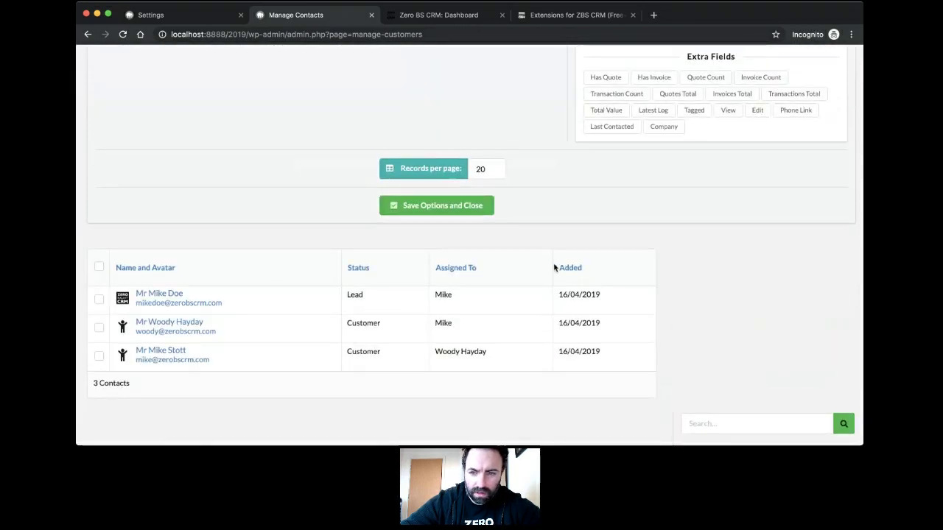
pyautogui.scroll(-4, 516, 244)
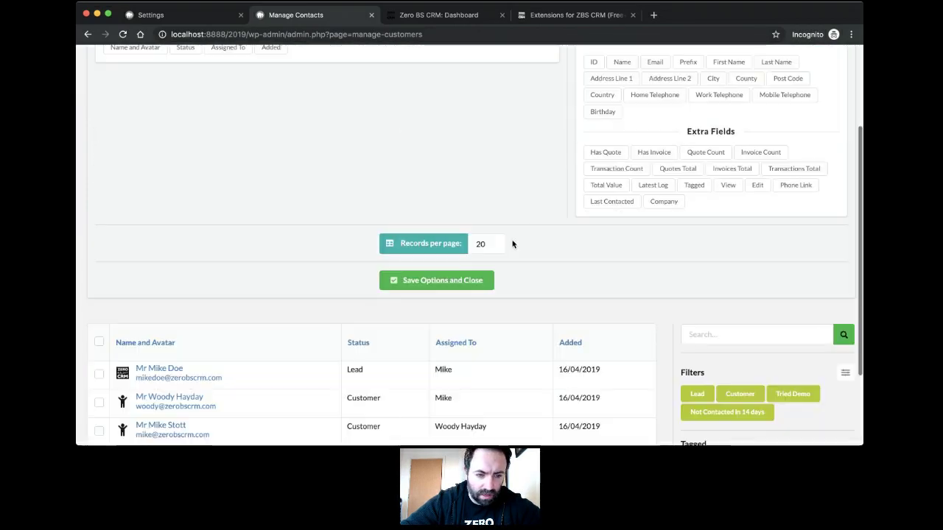
pyautogui.scroll(4, 511, 244)
pyautogui.moveTo(601, 195); pyautogui.dragTo(112, 181)
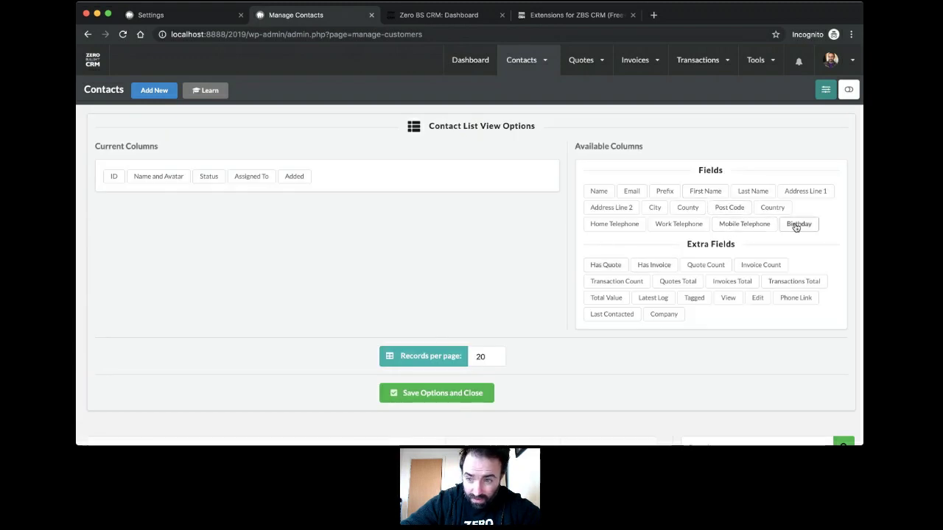
pyautogui.moveTo(798, 224); pyautogui.dragTo(296, 185)
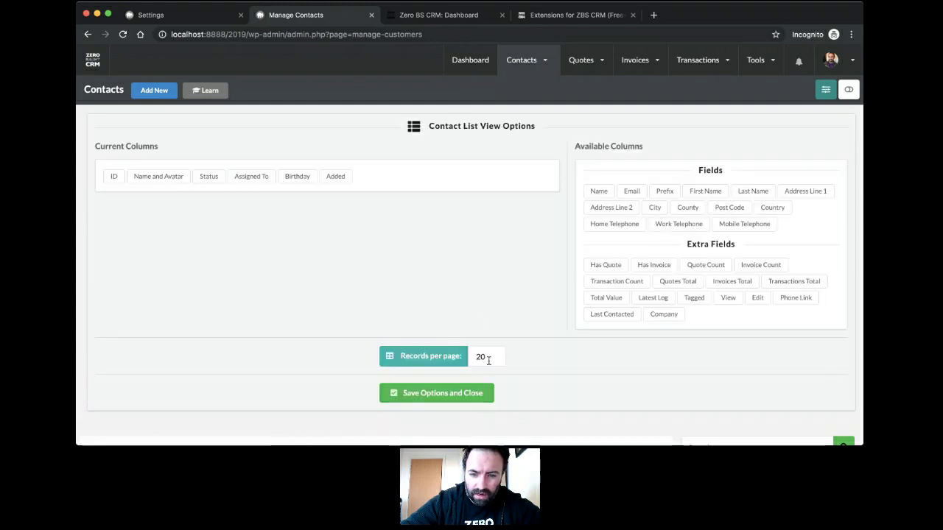
# Step: Set 50 records per page and save the list options
pyautogui.click(488, 360)
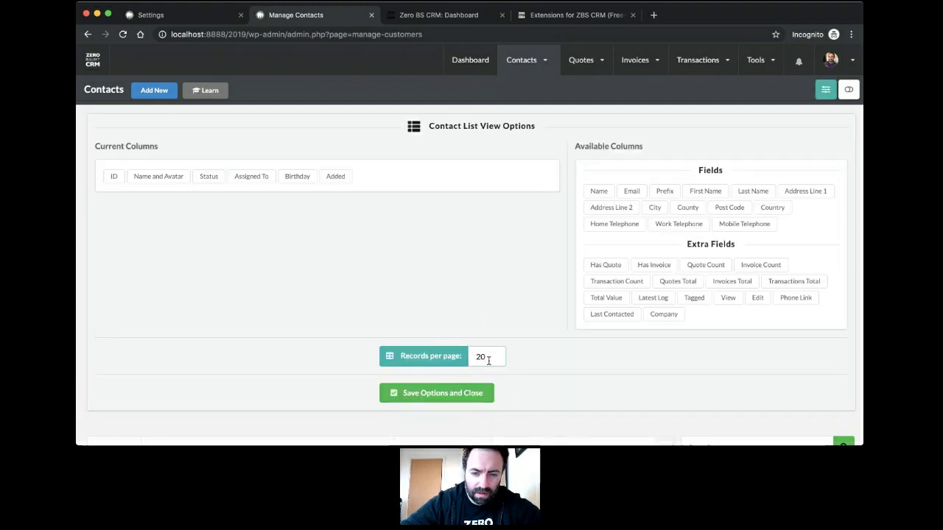
pyautogui.write('50')
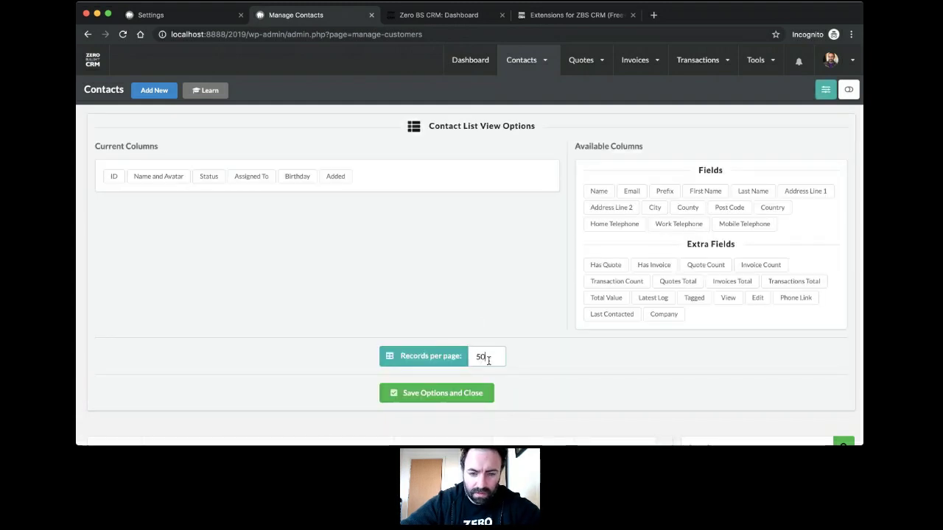
pyautogui.click(452, 392)
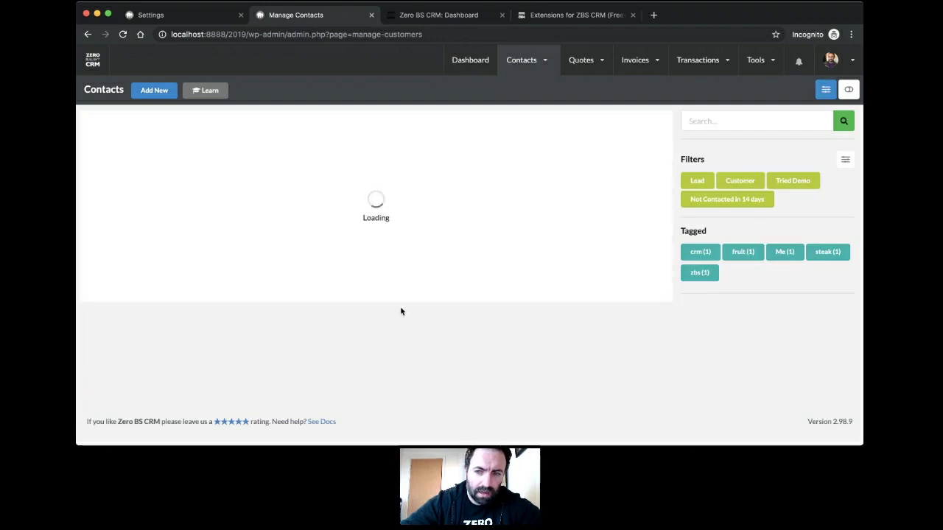
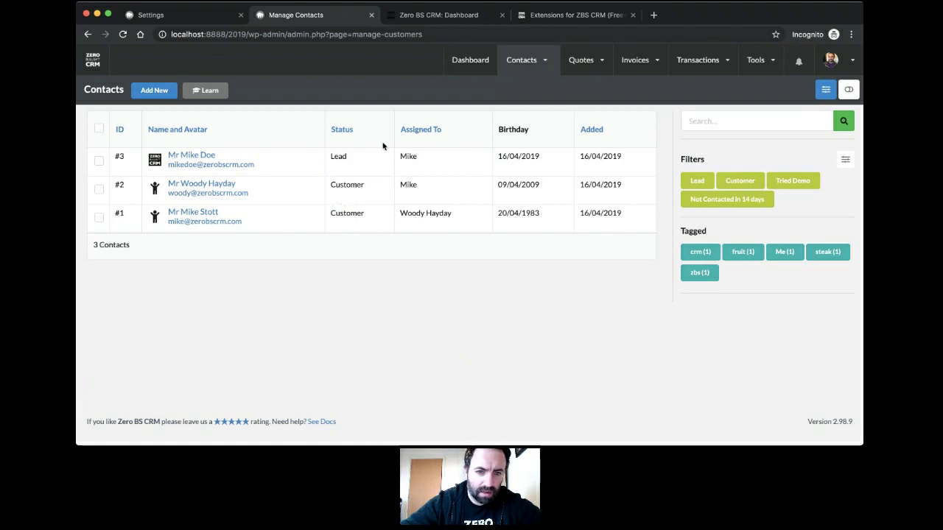
# Step: Open the inline status editor on contacts #2 and #3, then close it unchanged
pyautogui.click(358, 191)
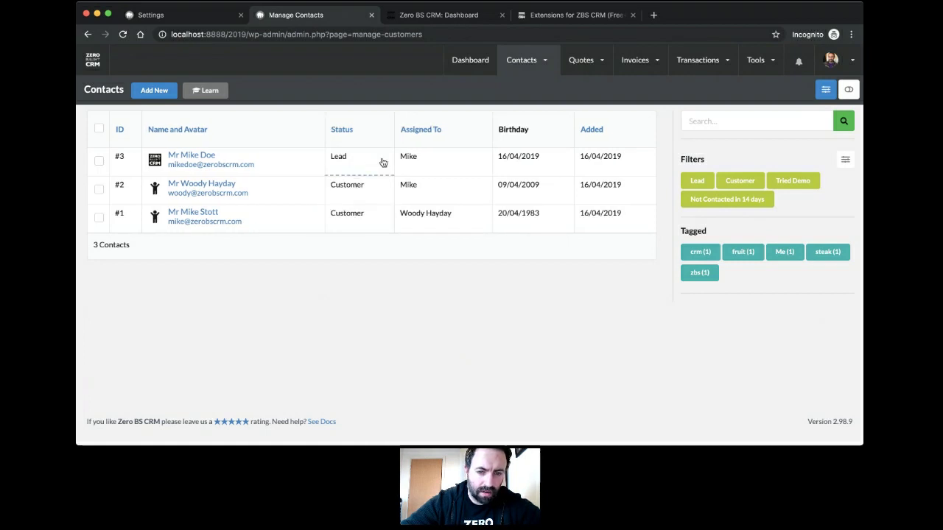
pyautogui.click(375, 162)
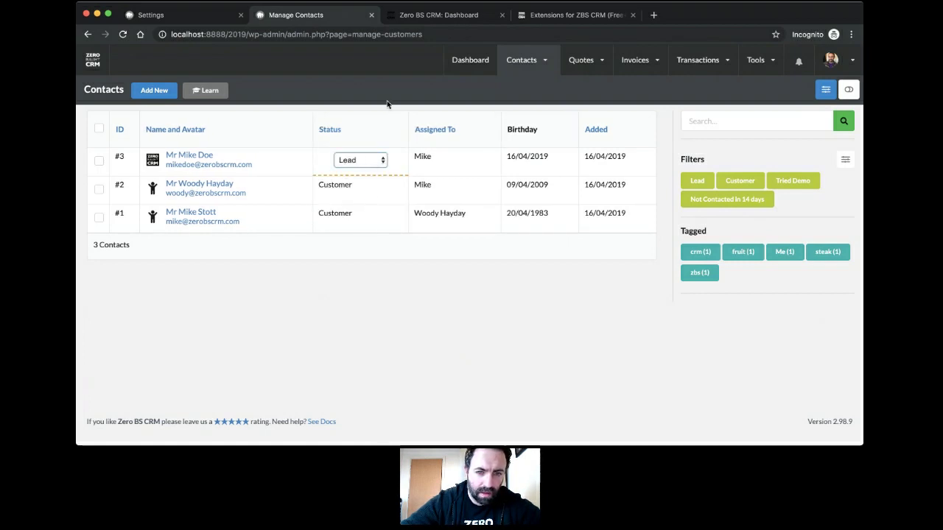
pyautogui.click(395, 162)
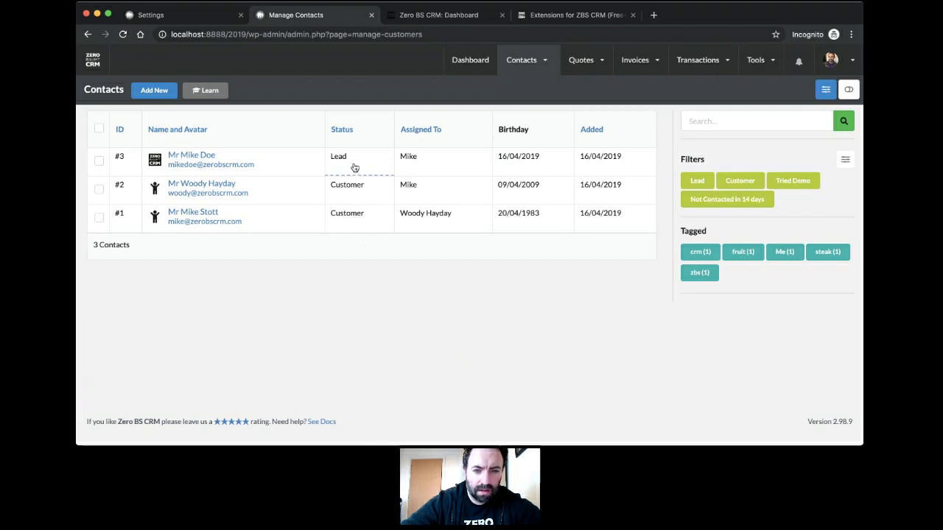
# Step: Bulk-add the crm tag to contacts #1 and #2 and confirm 'Tags Added'
pyautogui.click(99, 190)
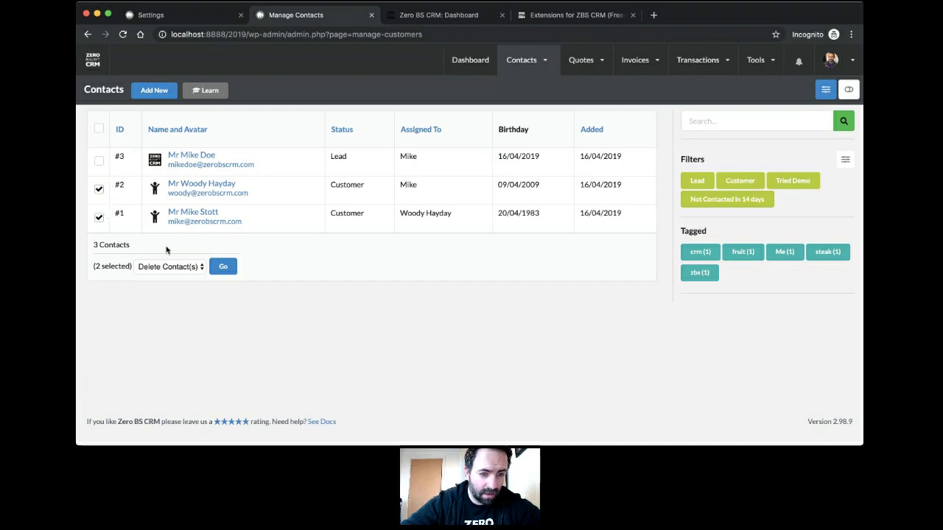
pyautogui.click(188, 267)
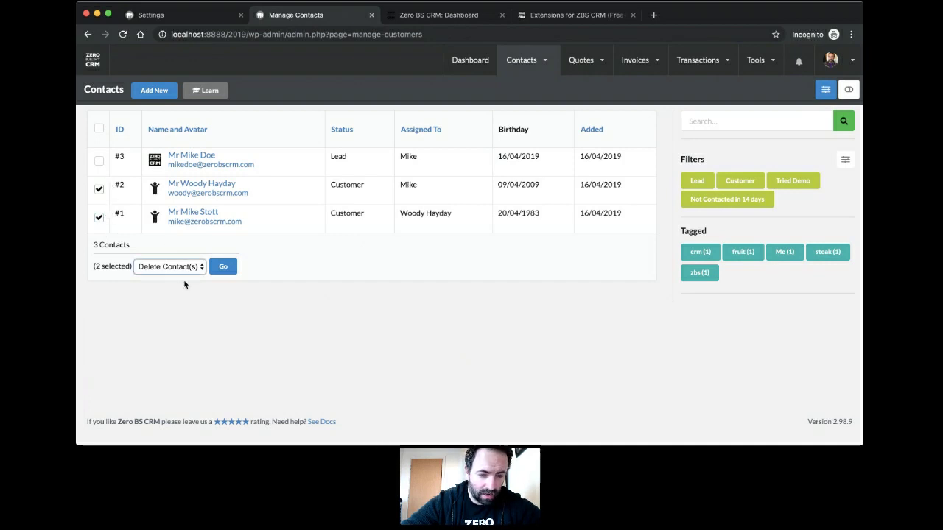
pyautogui.click(185, 284)
pyautogui.click(218, 273)
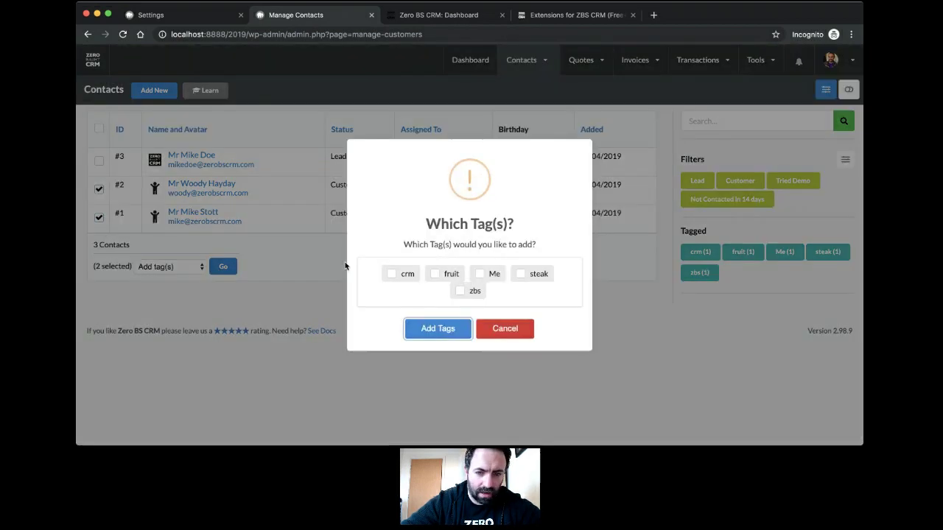
pyautogui.click(395, 274)
pyautogui.click(436, 329)
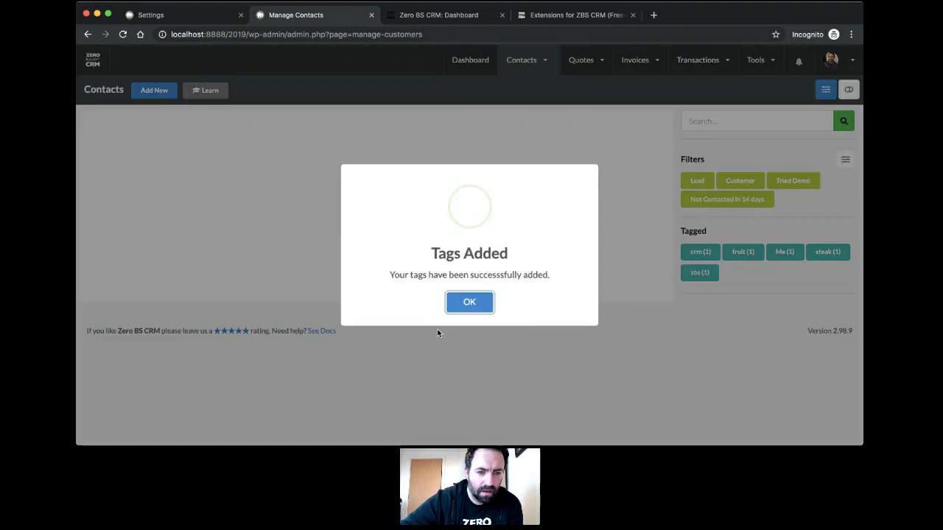
pyautogui.click(465, 300)
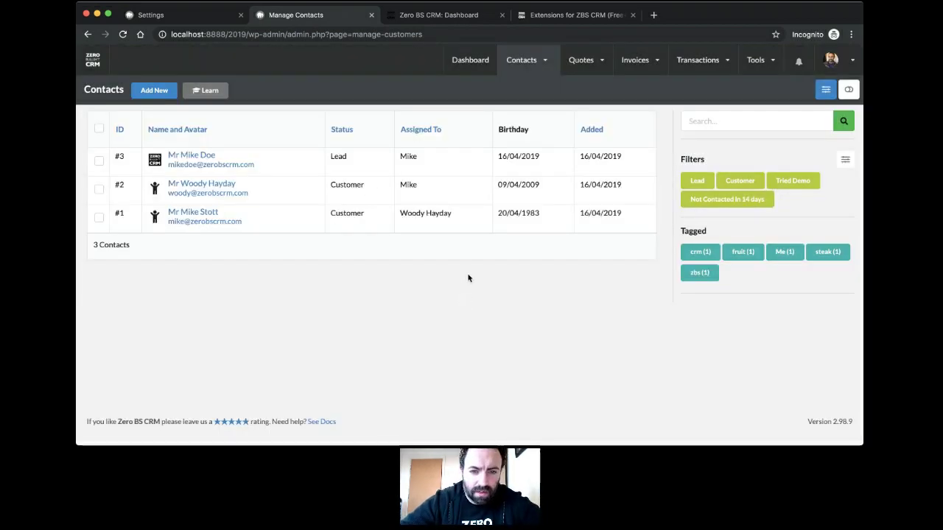
# Step: Add a Tagged column between Birthday and Added, save, then filter by crm and clear it
pyautogui.click(826, 89)
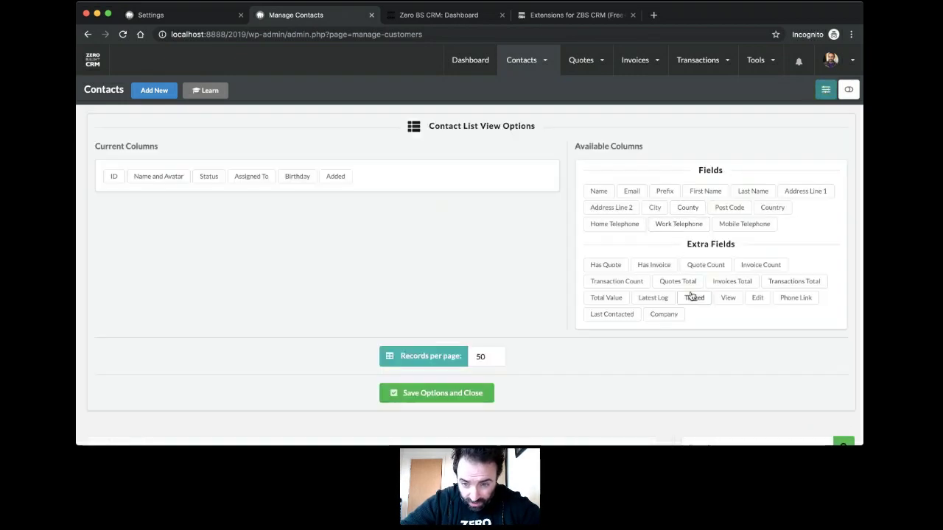
pyautogui.moveTo(692, 298); pyautogui.dragTo(336, 177)
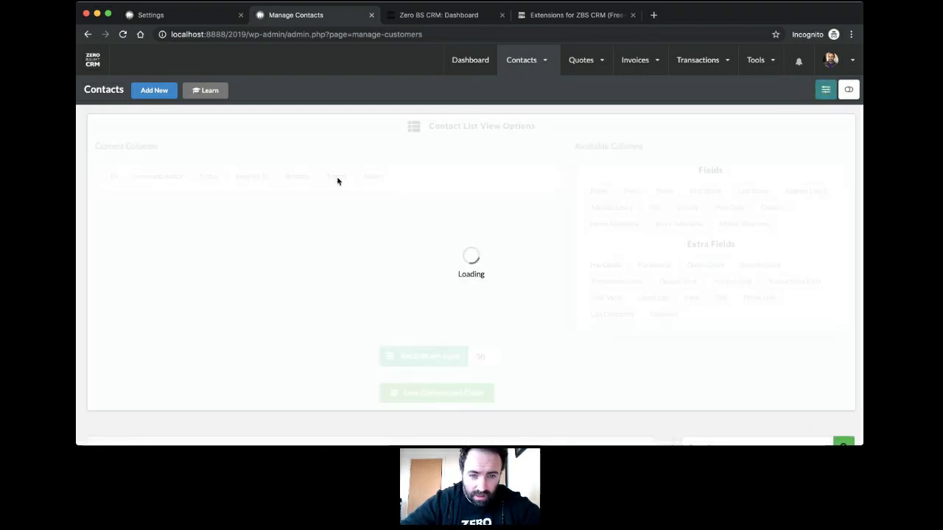
pyautogui.click(827, 91)
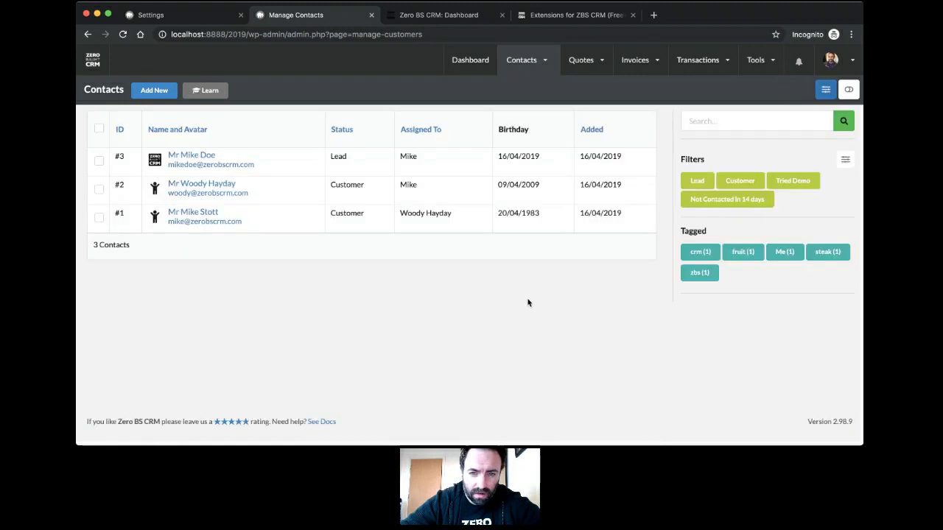
pyautogui.click(818, 96)
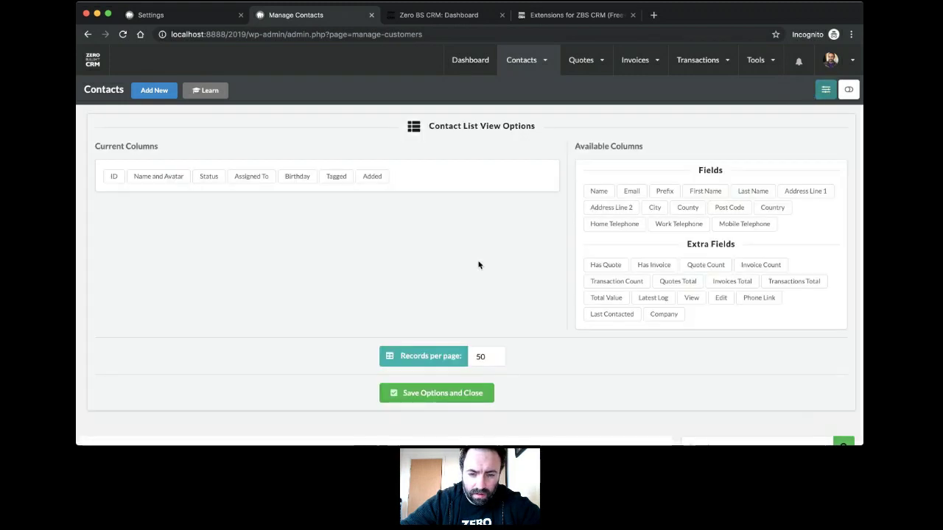
pyautogui.click(433, 393)
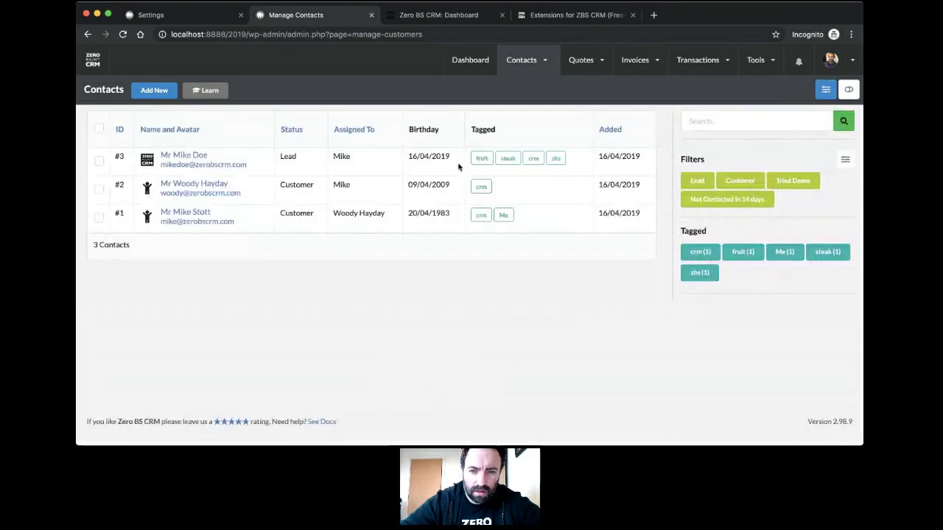
pyautogui.click(481, 217)
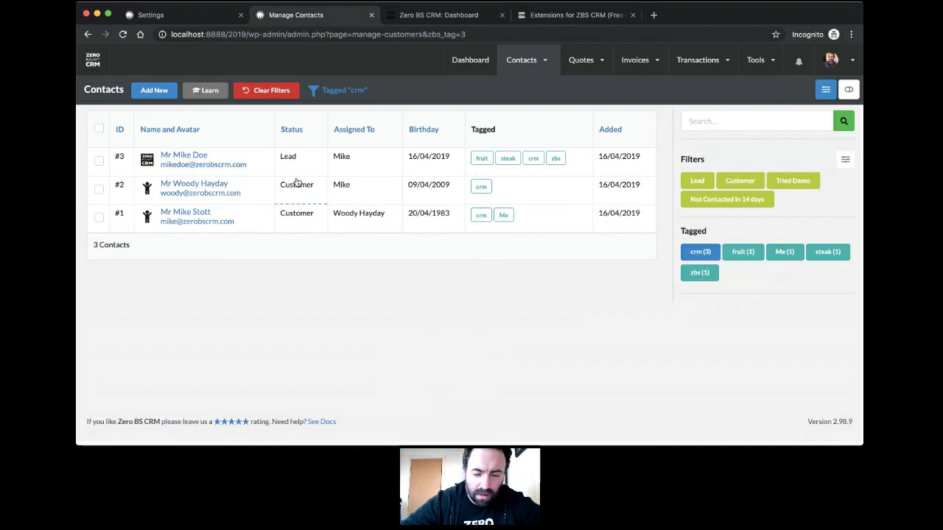
pyautogui.click(273, 91)
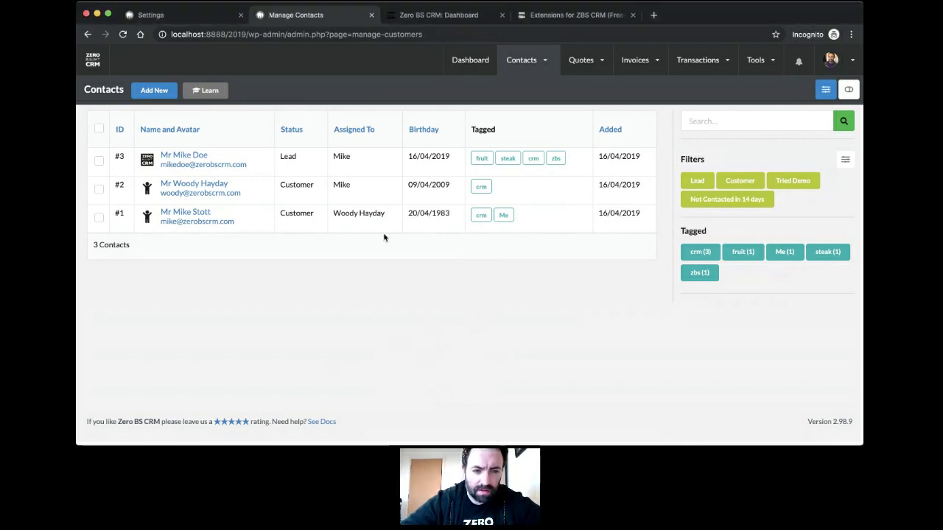
# Step: Start a new quote template from Quotes > Templates
pyautogui.moveTo(594, 60)
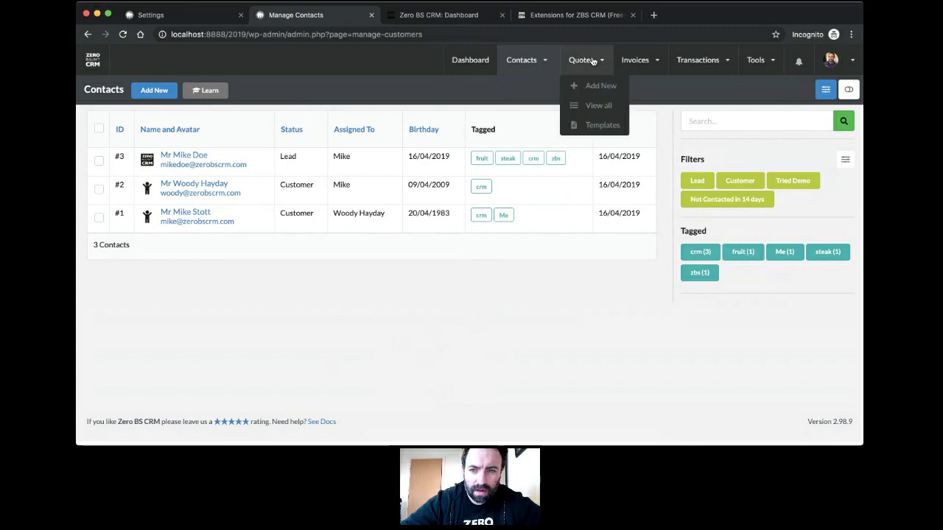
pyautogui.click(599, 128)
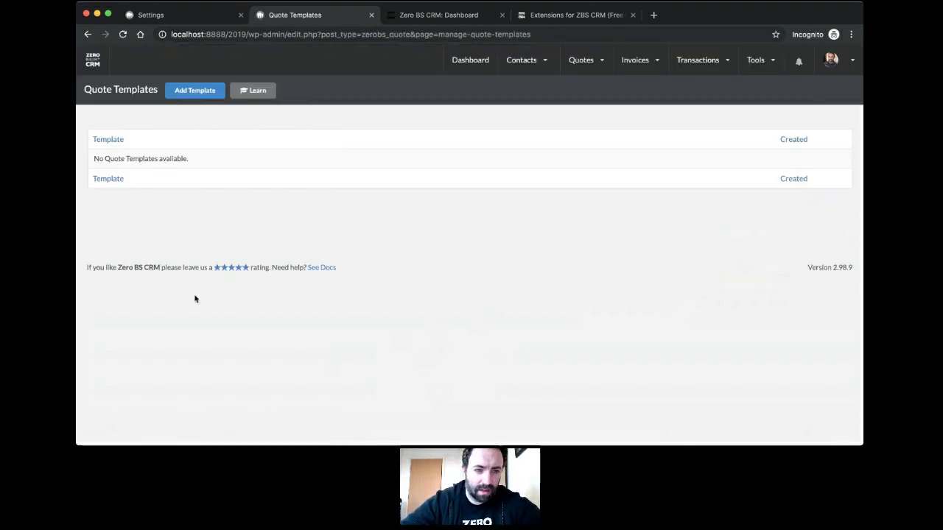
pyautogui.click(194, 92)
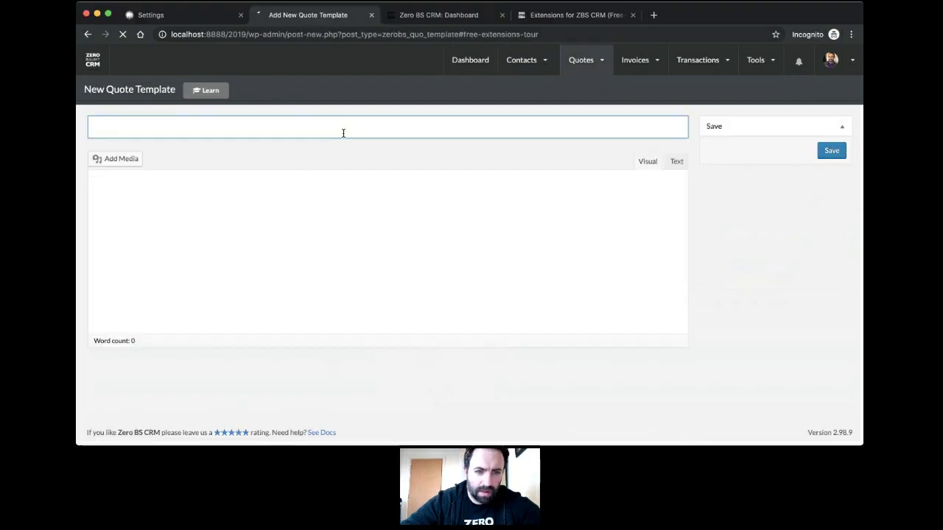
# Step: Title the template 'Tree Plantation Project' and place the caret in its body
pyautogui.write('We')
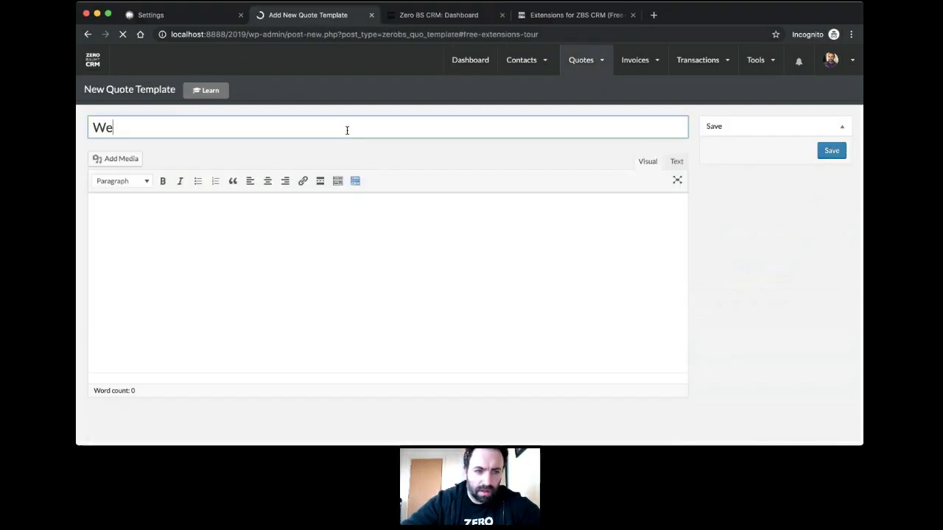
pyautogui.press('BackSpace')
pyautogui.press('BackSpace')
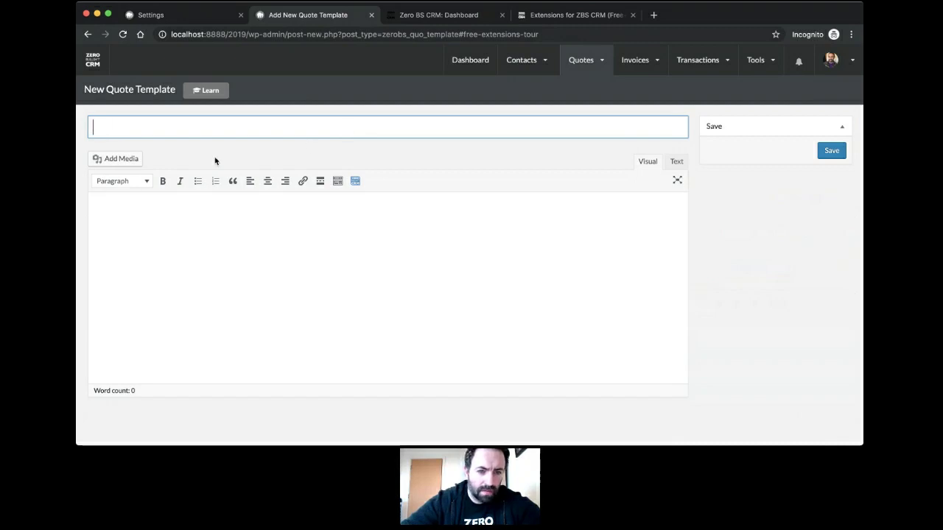
pyautogui.click(387, 163)
pyautogui.click(245, 128)
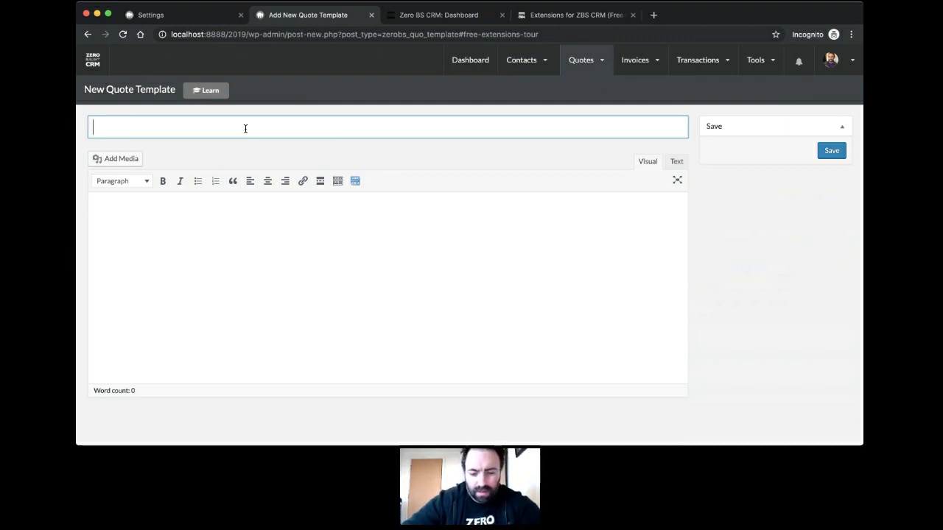
pyautogui.write('Tree Plantation ')
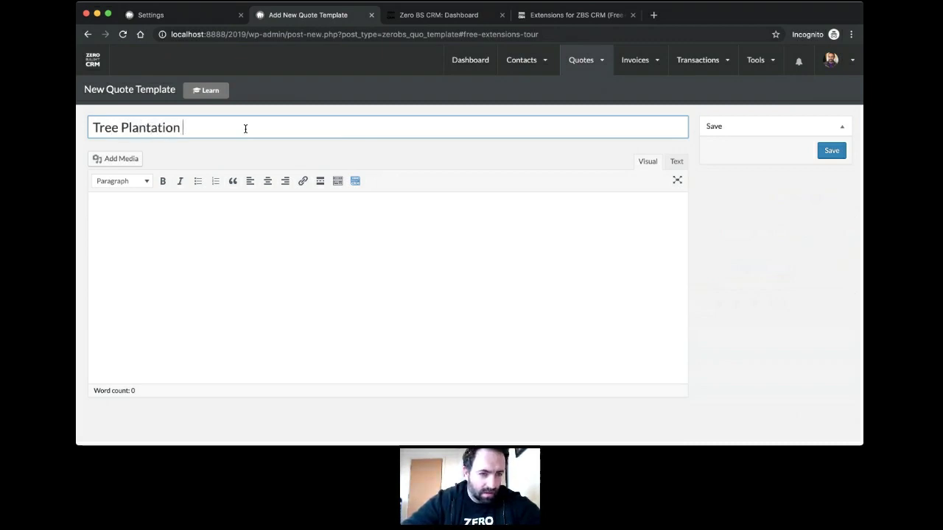
pyautogui.write('Project')
pyautogui.click(253, 216)
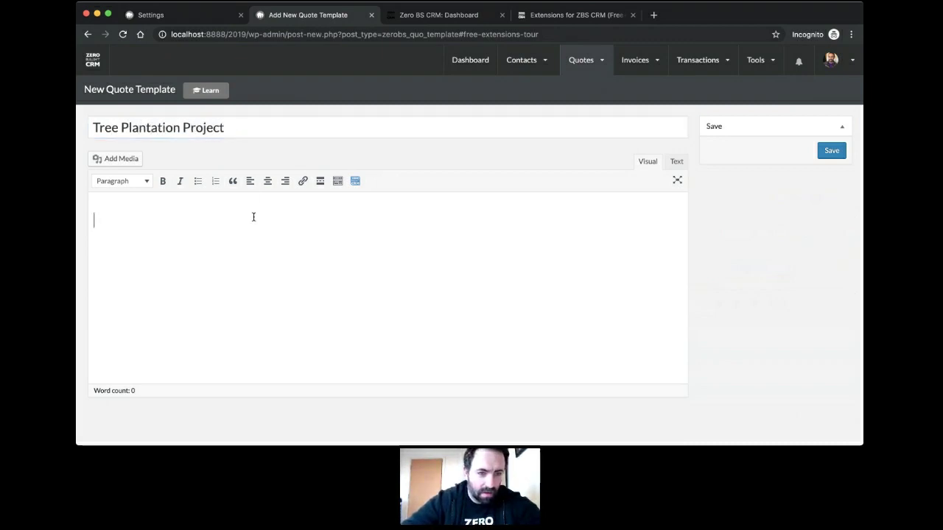
# Step: Type draft text 'Hi' and 'This is' in the body, then delete it
pyautogui.write('Hi')
pyautogui.press('Return')
pyautogui.write('This is')
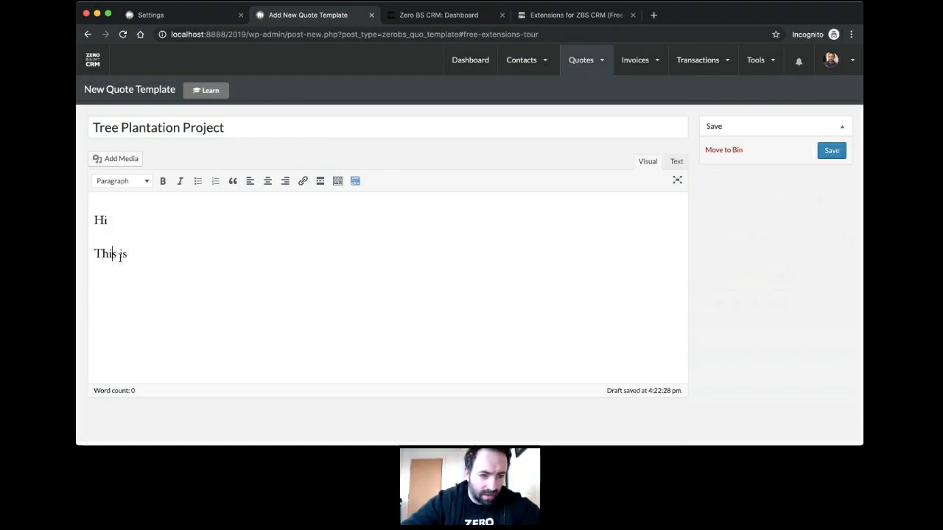
pyautogui.moveTo(146, 257); pyautogui.dragTo(87, 210)
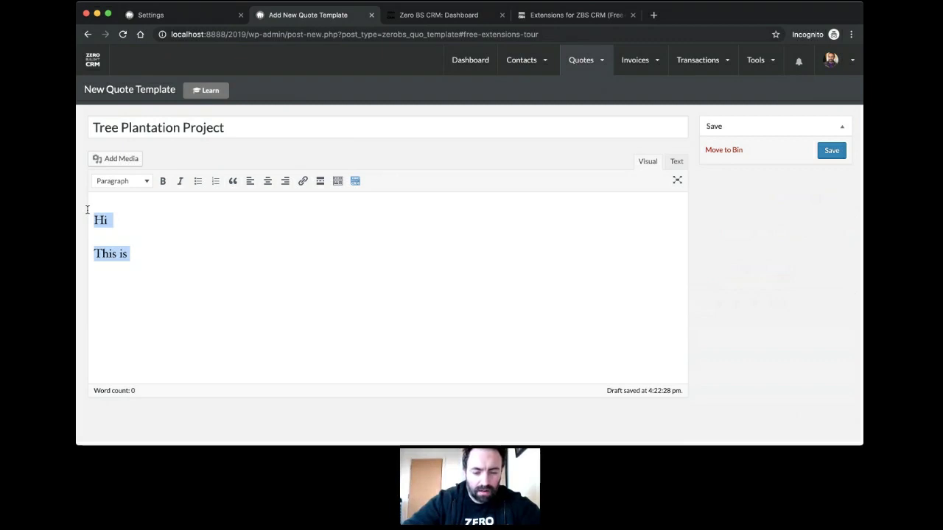
pyautogui.press('BackSpace')
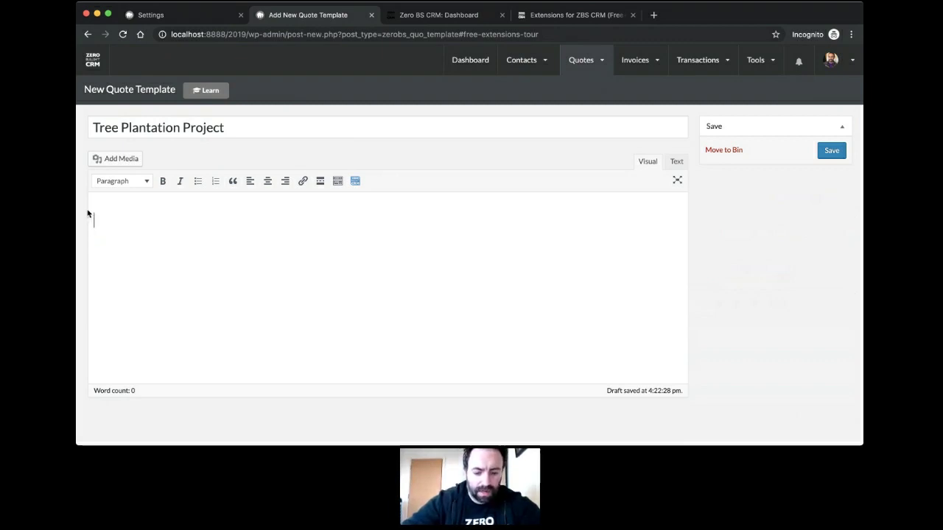
# Step: Add bold headings 'Background' and 'Process' on consecutive lines
pyautogui.press('super+b')
pyautogui.write('Background')
pyautogui.press('super+b')
pyautogui.press('Return')
pyautogui.press('Return')
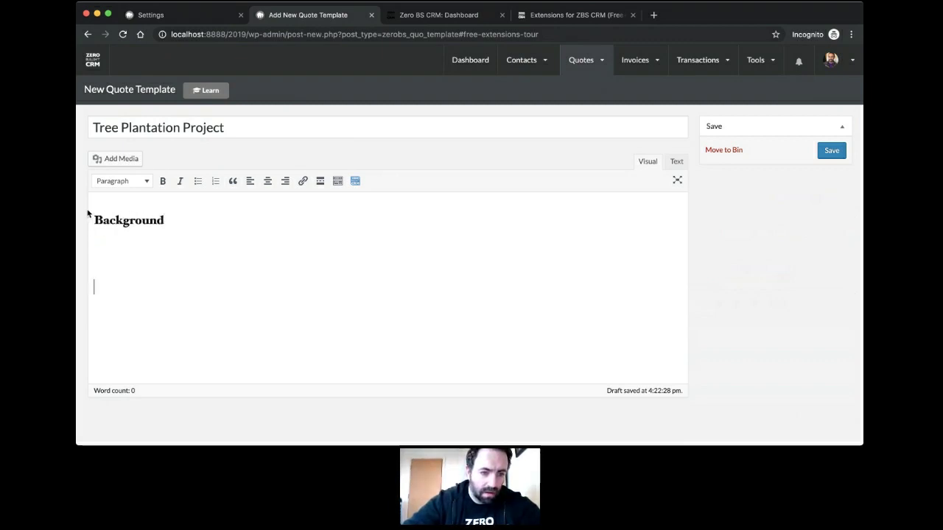
pyautogui.press('BackSpace')
pyautogui.press('super+b')
pyautogui.write('Proces')
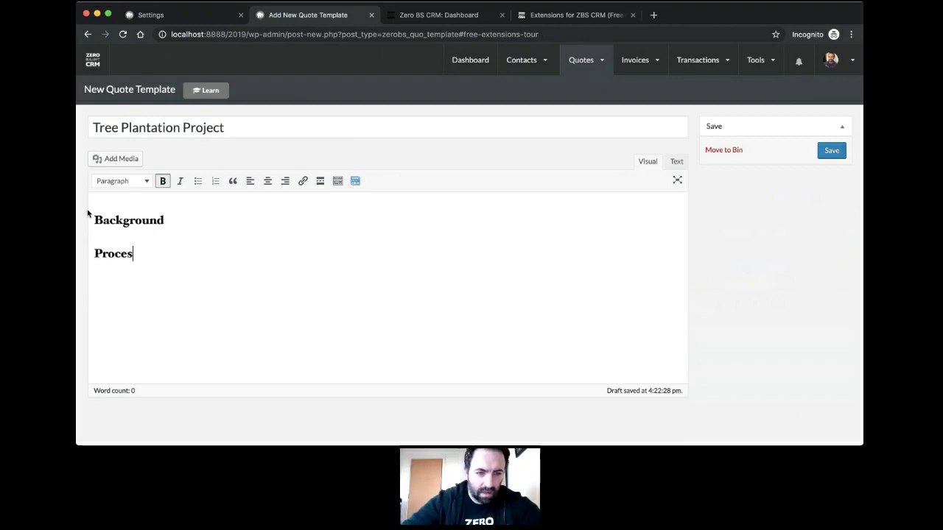
pyautogui.write('s')
pyautogui.press('super+b')
pyautogui.press('Return')
# Step: Open an empty non-bold paragraph between the Background and Process headings
pyautogui.press('super+Up')
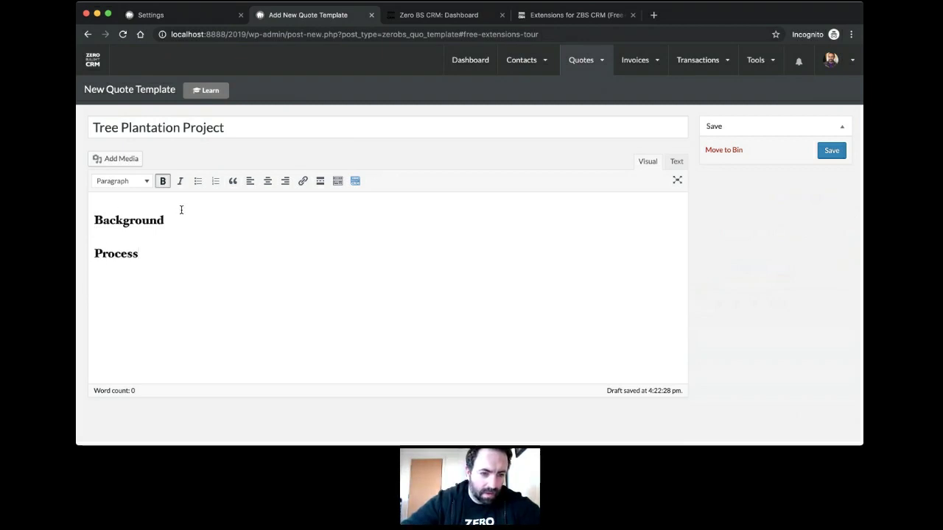
pyautogui.click(182, 269)
pyautogui.click(198, 221)
pyautogui.press('Return')
pyautogui.press('super+b')
pyautogui.write('T')
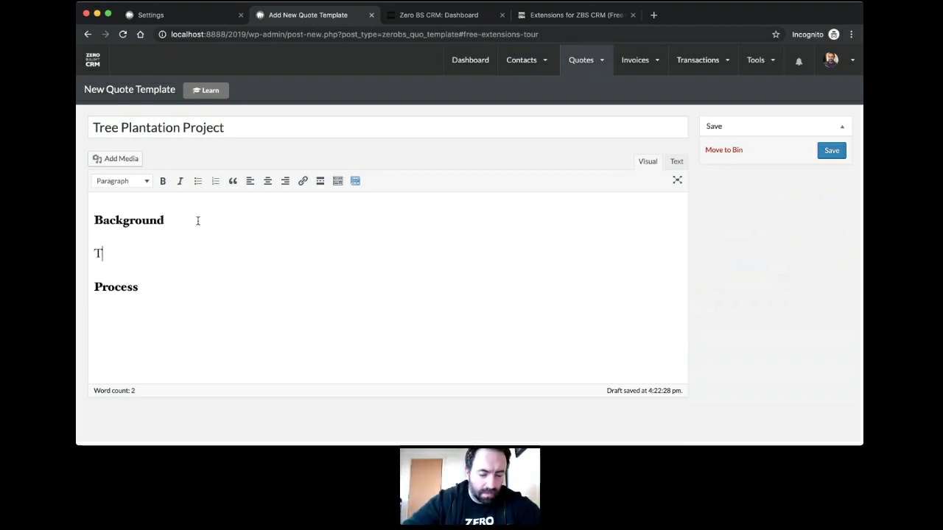
pyautogui.write('re')
pyautogui.press('BackSpace')
pyautogui.press('BackSpace')
pyautogui.write('W')
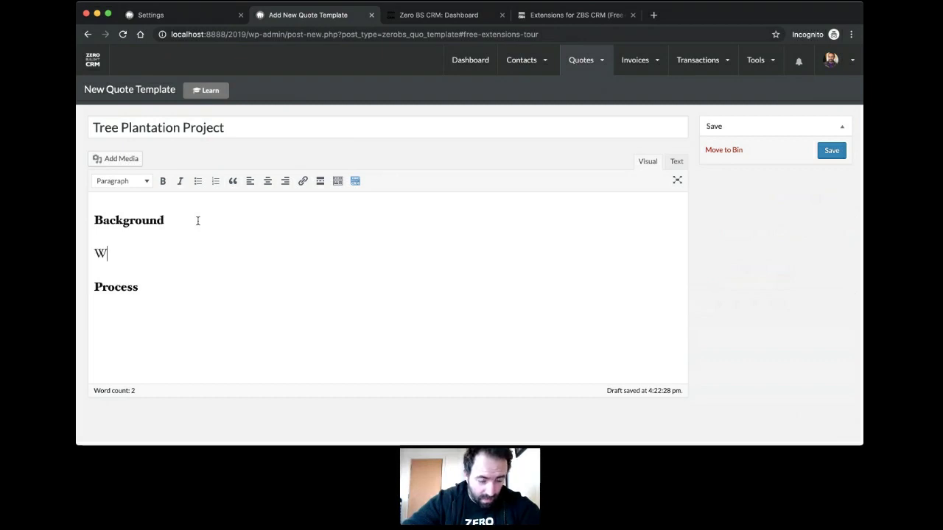
pyautogui.press('BackSpace')
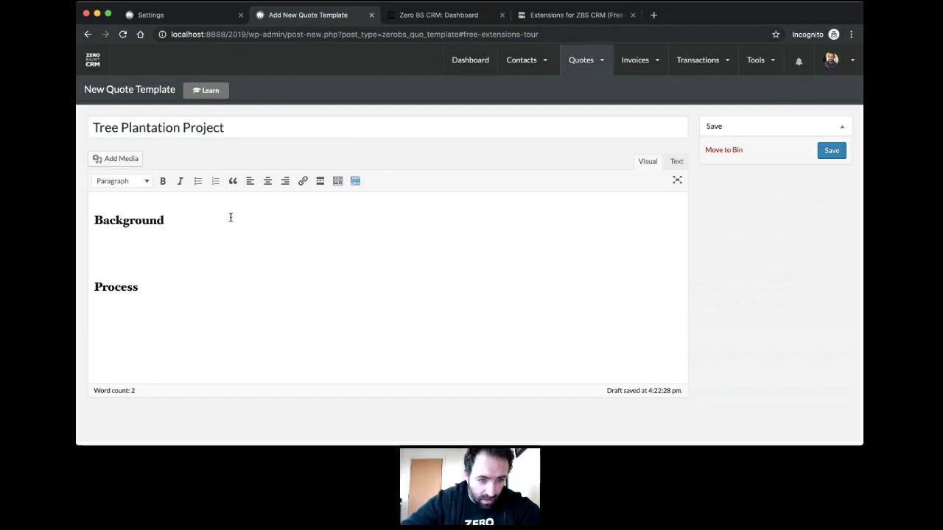
# Step: Insert the Business Name placeholder ##BIZNAME## under Background
pyautogui.click(355, 181)
pyautogui.click(519, 224)
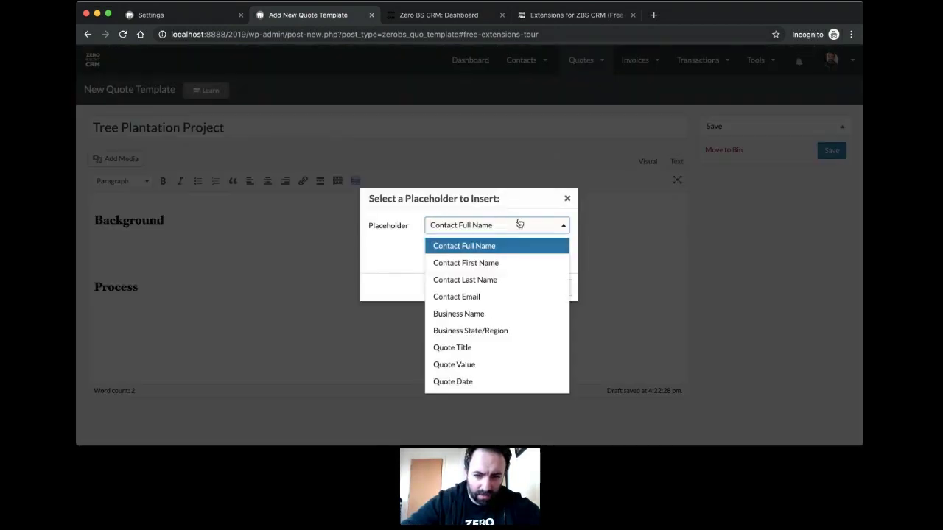
pyautogui.click(501, 317)
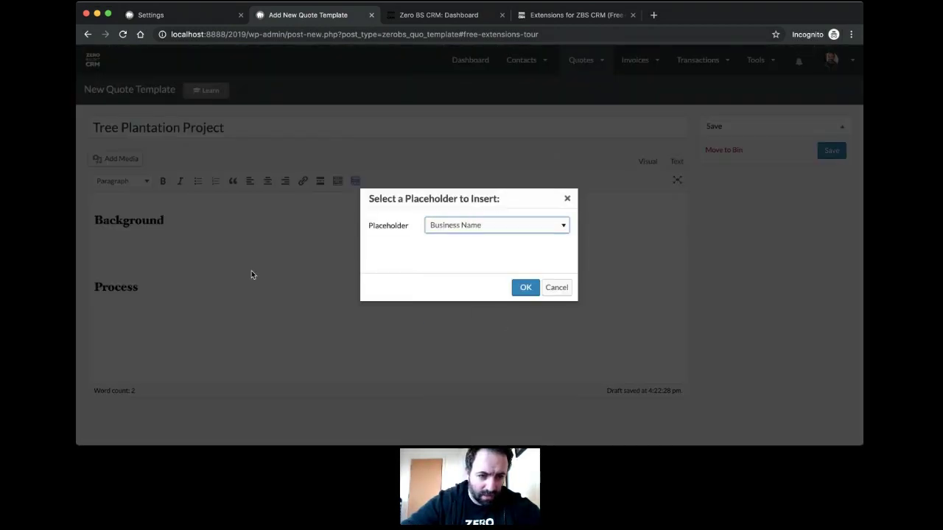
pyautogui.click(526, 288)
# Step: Type the Background sentence offering to plant 10 trees for payment of our time and services
pyautogui.write(', has a ')
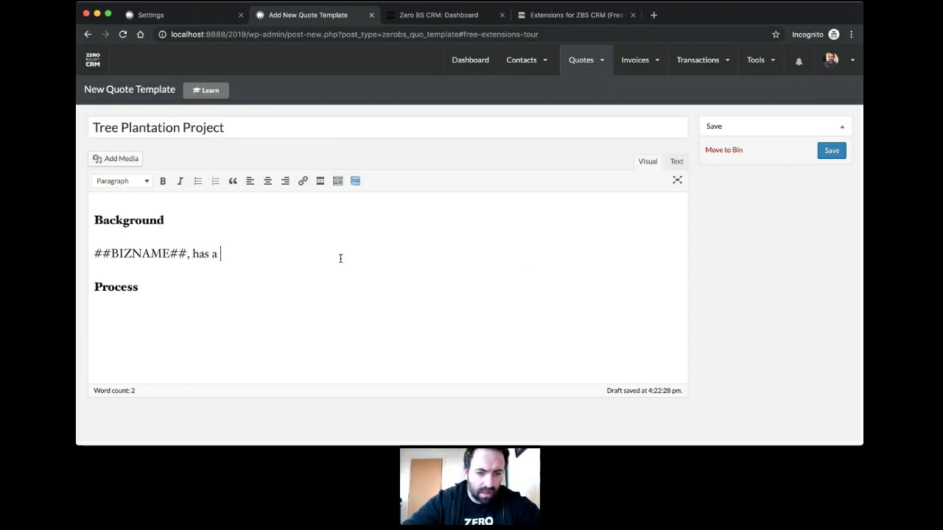
pyautogui.write('background in ')
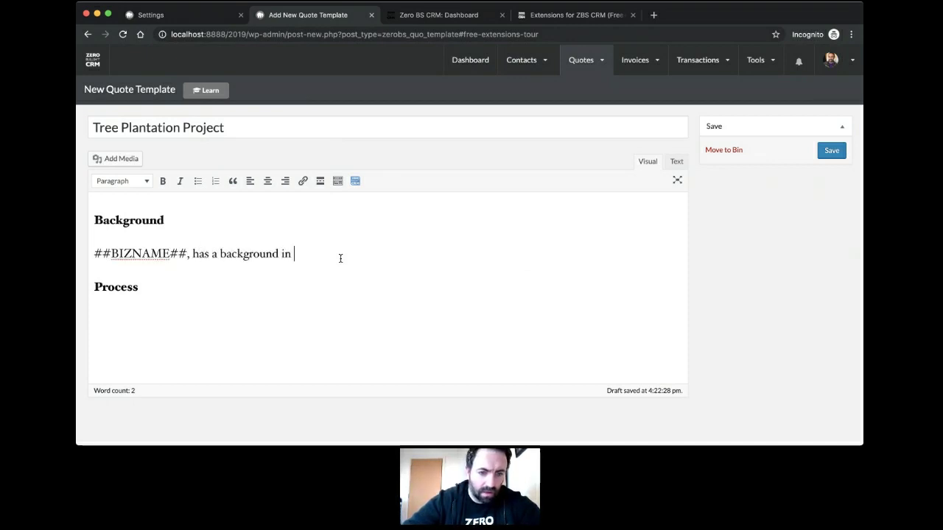
pyautogui.write('Tree')
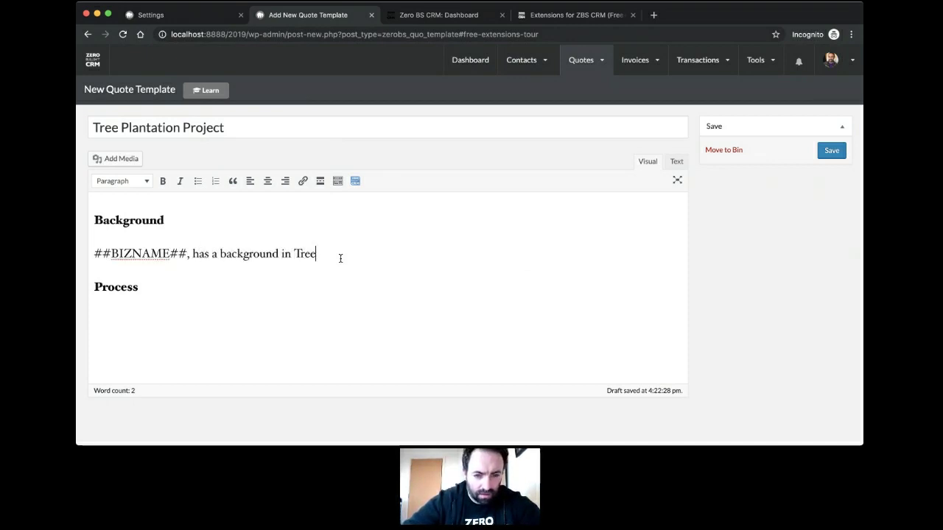
pyautogui.write(' sePlanting, w')
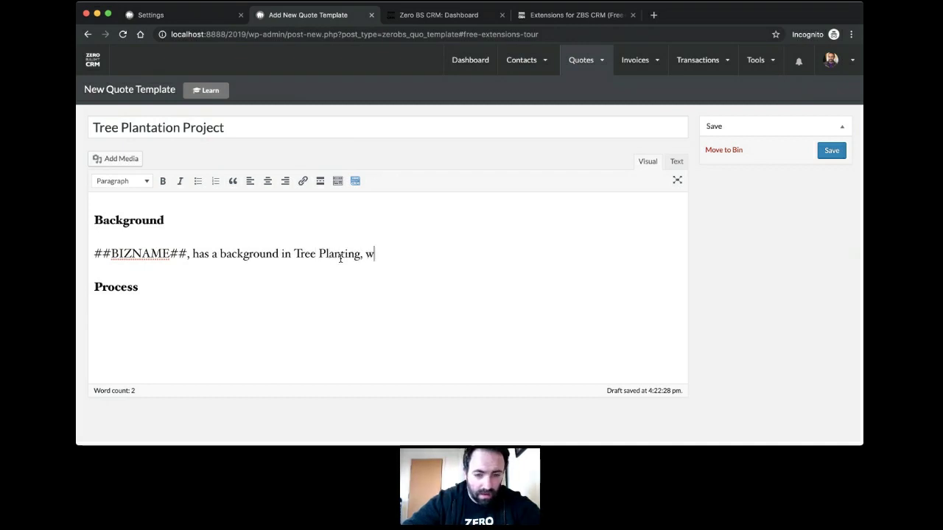
pyautogui.write('e love the fore')
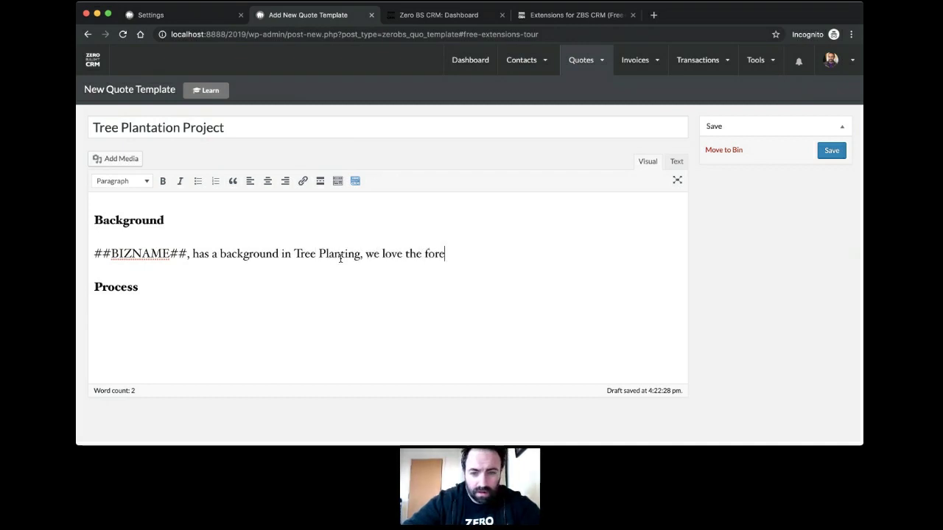
pyautogui.press('BackSpace')
pyautogui.press('BackSpace')
pyautogui.press('BackSpace')
pyautogui.press('BackSpace')
pyautogui.write('green')
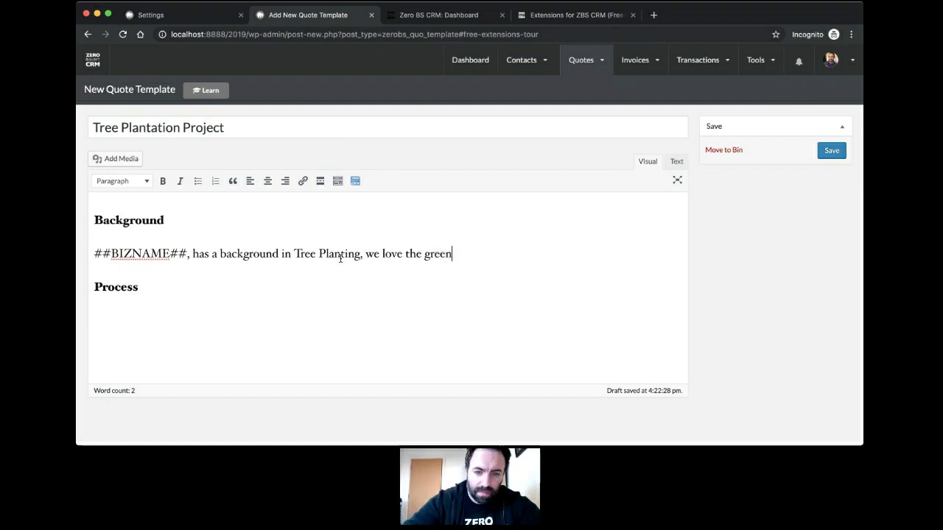
pyautogui.write('y and want to promote')
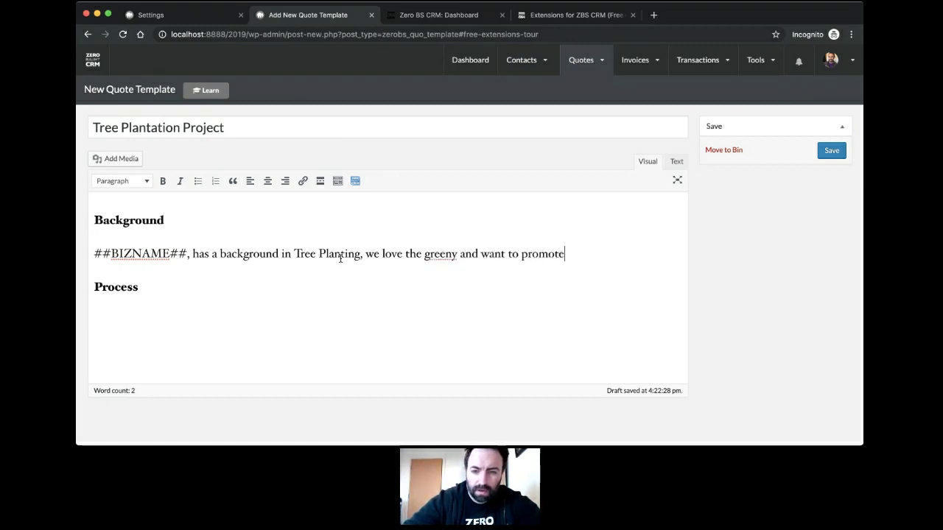
pyautogui.write(' every person to spond')
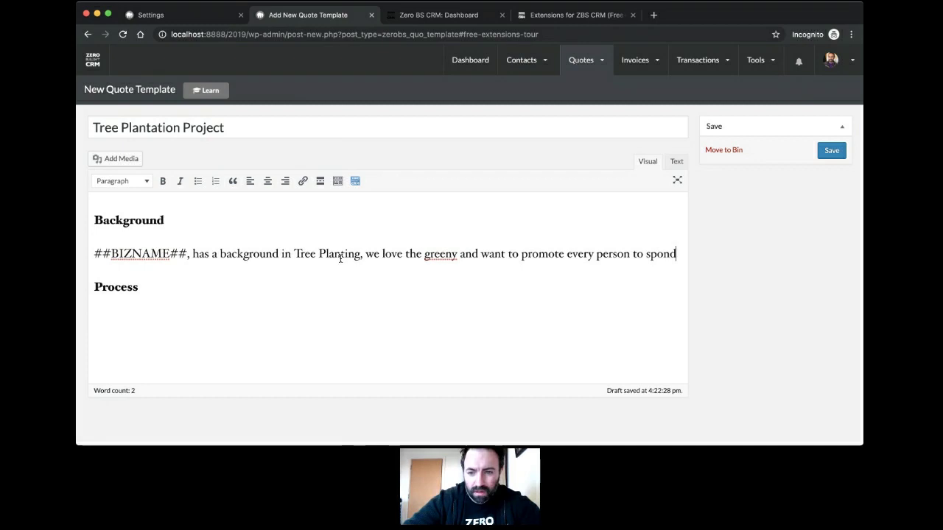
pyautogui.press('BackSpace')
pyautogui.write('sor a tr')
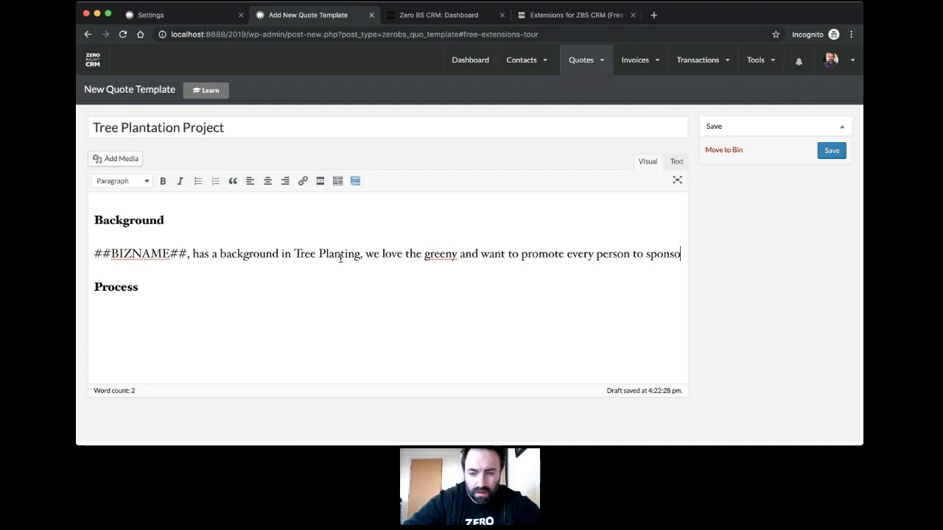
pyautogui.write('ee. W')
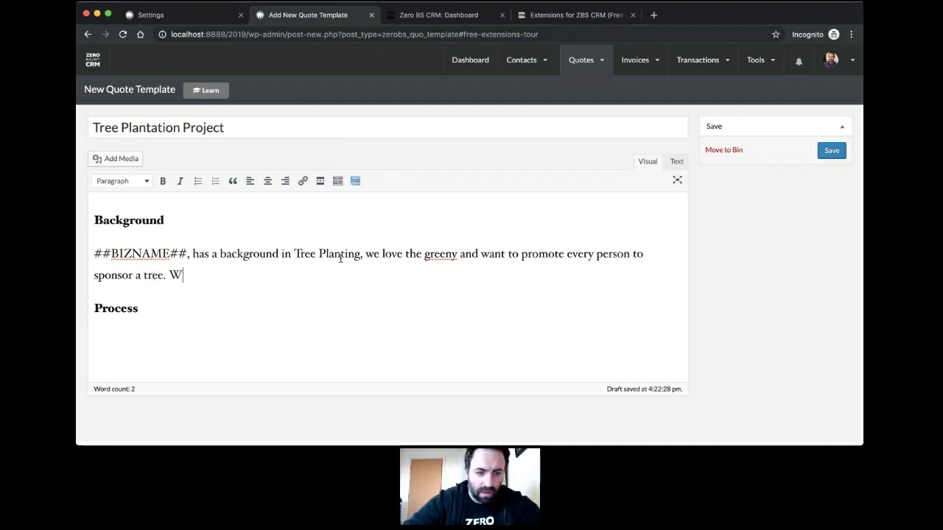
pyautogui.write('e will plant 10 trees for you')
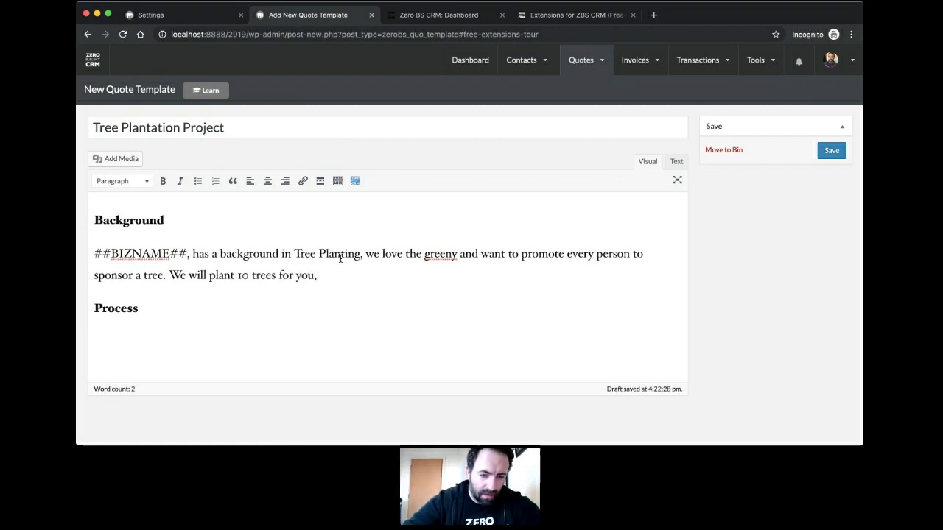
pyautogui.write(', if you help us with the ')
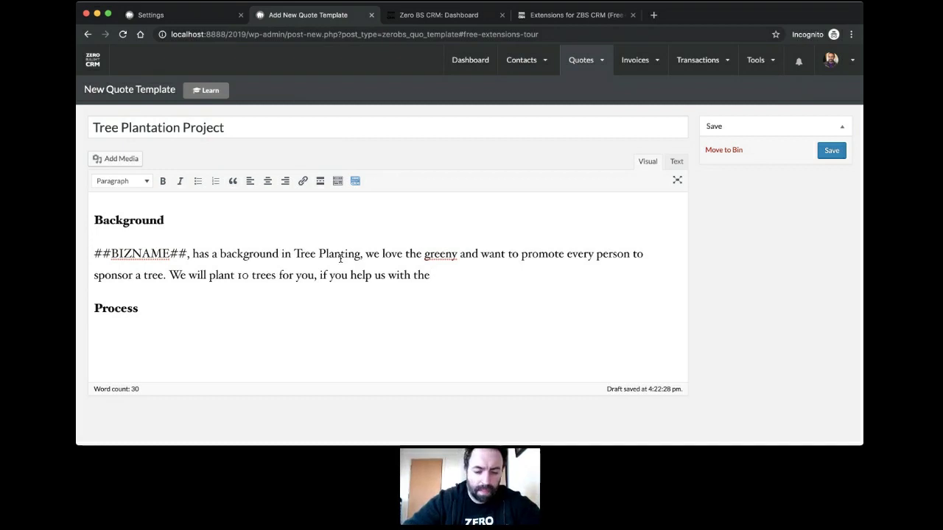
pyautogui.write('payment of ')
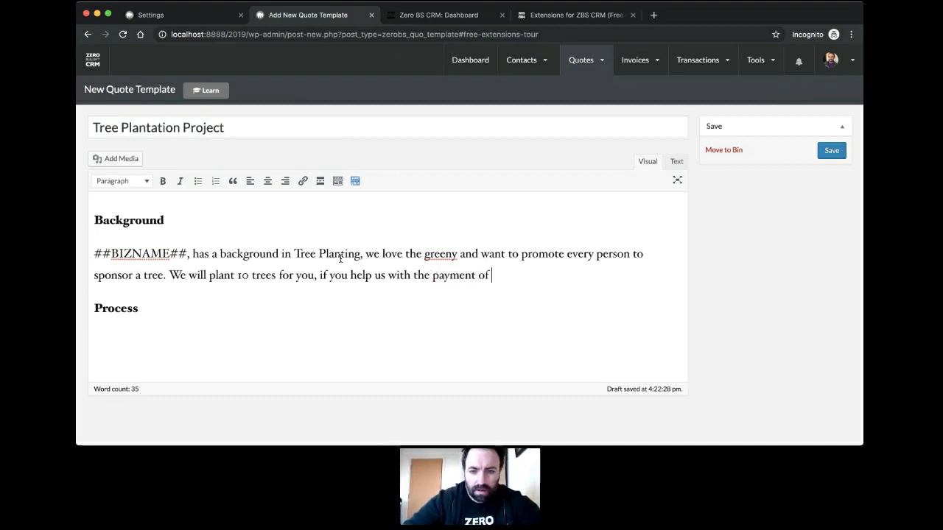
pyautogui.write('our time and sercids')
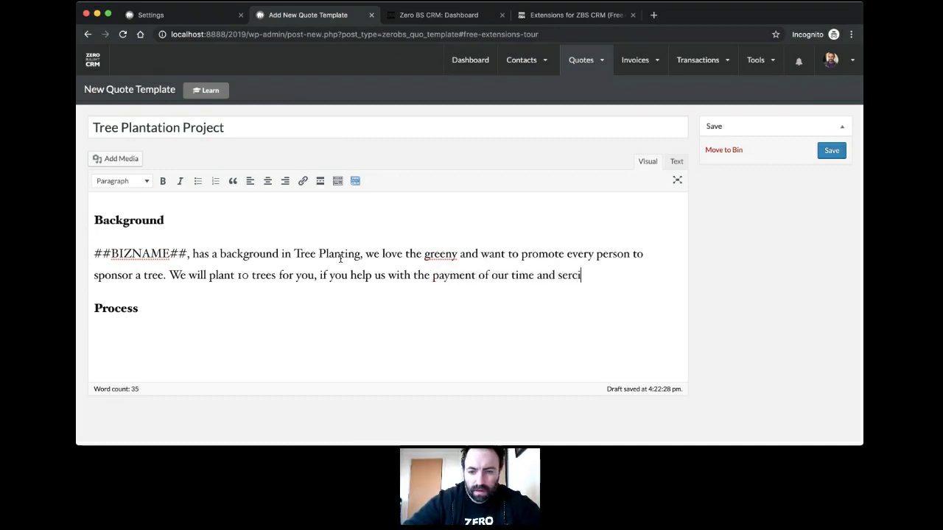
pyautogui.press('BackSpace')
pyautogui.press('BackSpace')
pyautogui.press('BackSpace')
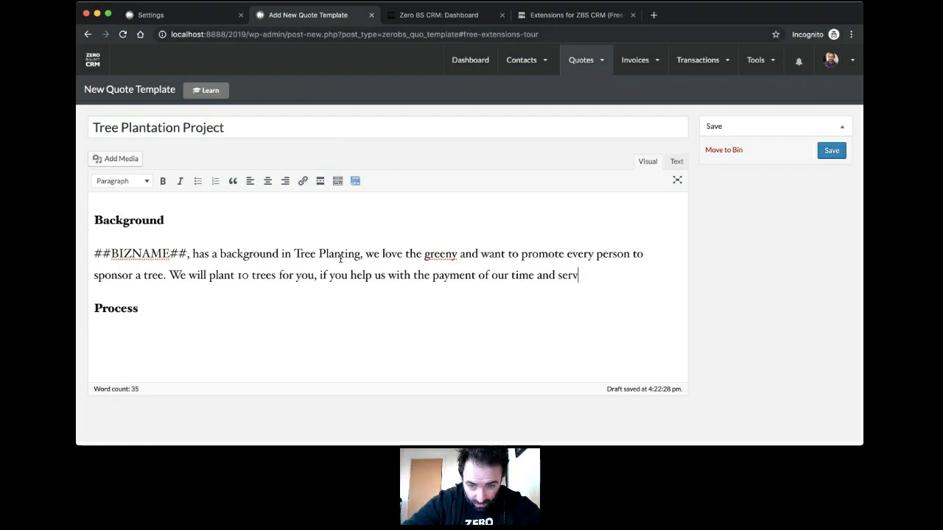
pyautogui.write('cie')
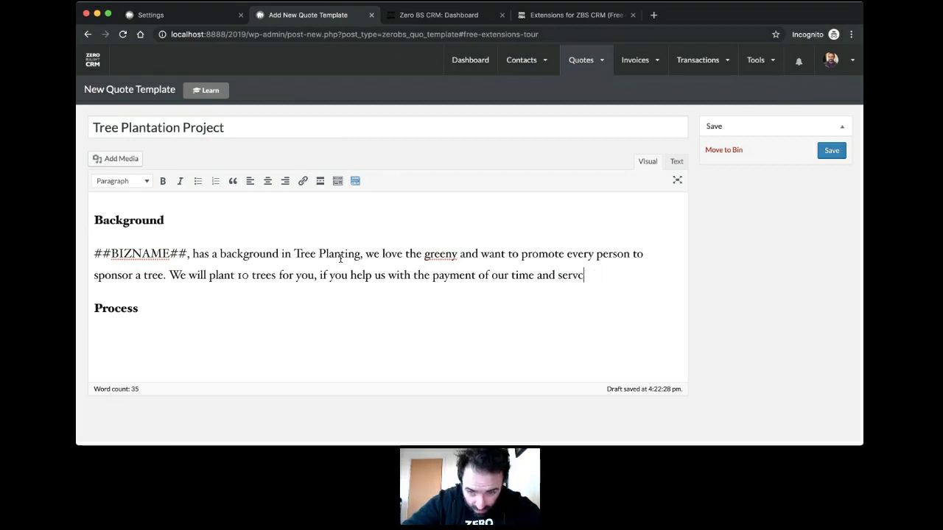
pyautogui.press('BackSpace')
pyautogui.write('ices.')
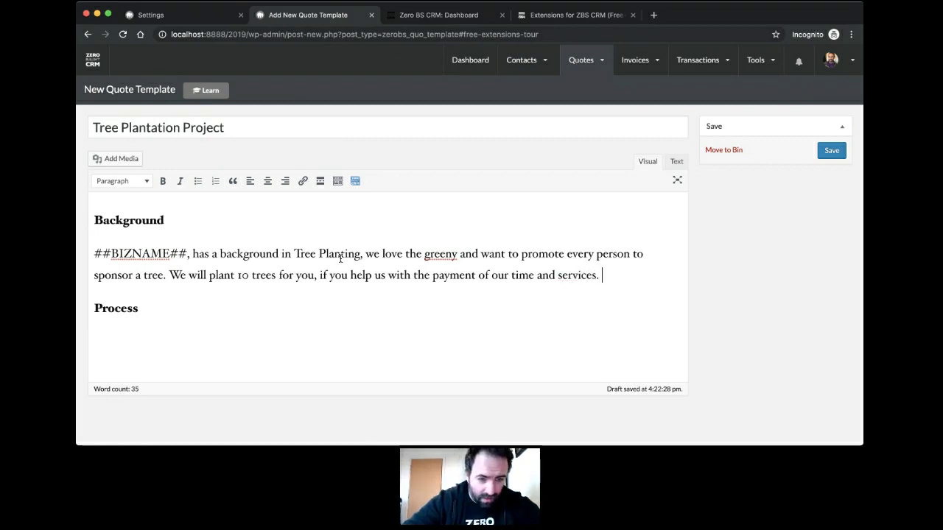
pyautogui.press('Return')
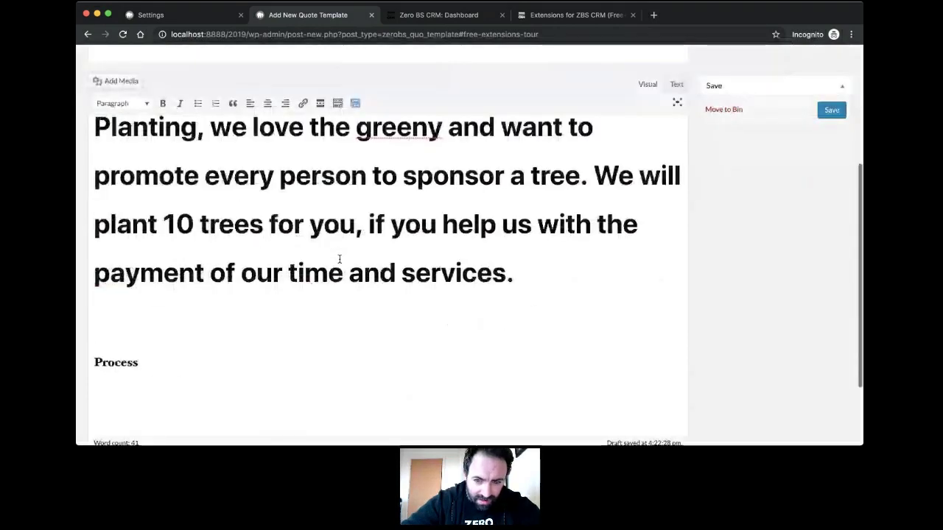
# Step: In the Text view, delete the <h2> tag so the Background paragraph is plain text
pyautogui.scroll(2, 340, 260)
pyautogui.click(521, 344)
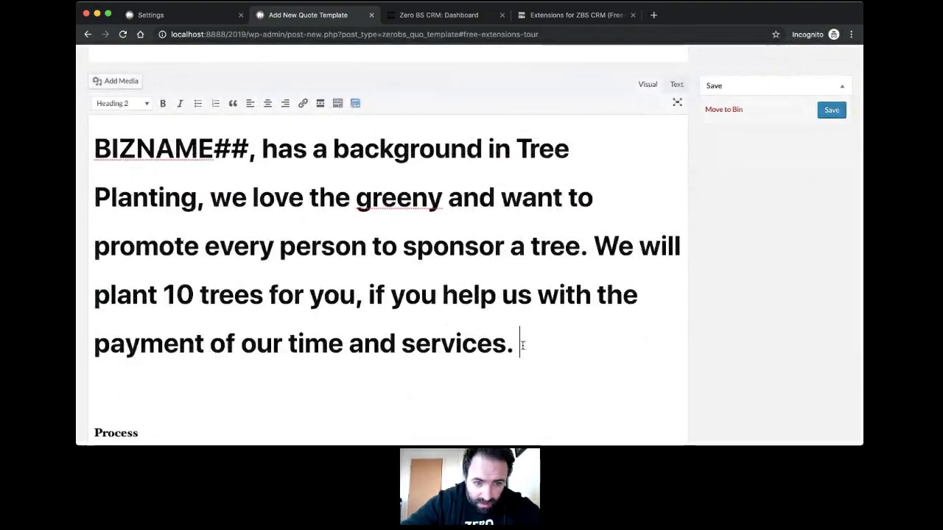
pyautogui.scroll(2, 522, 346)
pyautogui.scroll(-1, 423, 339)
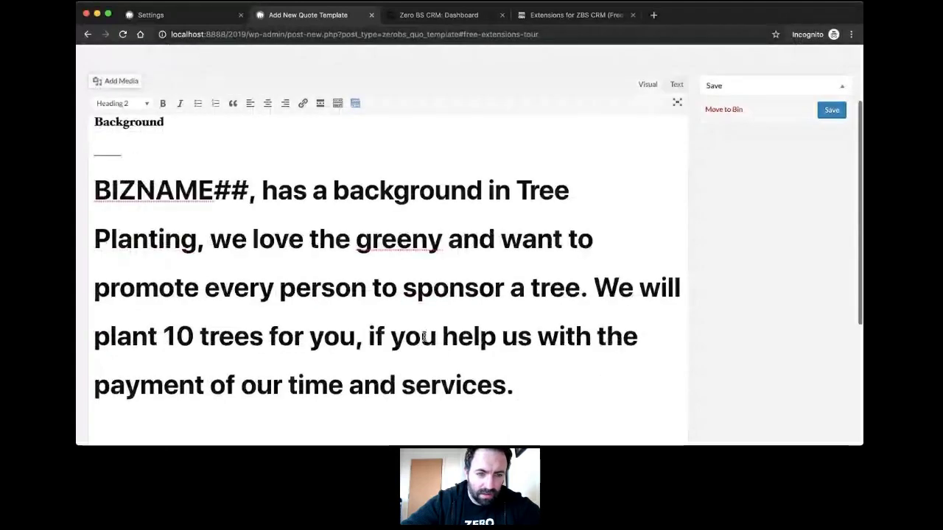
pyautogui.click(676, 85)
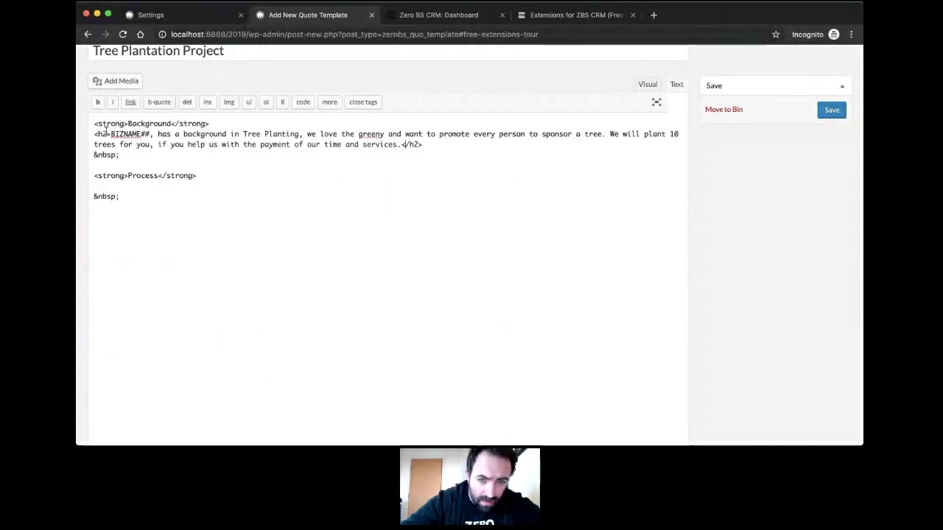
pyautogui.moveTo(109, 134); pyautogui.dragTo(85, 134)
pyautogui.press('BackSpace')
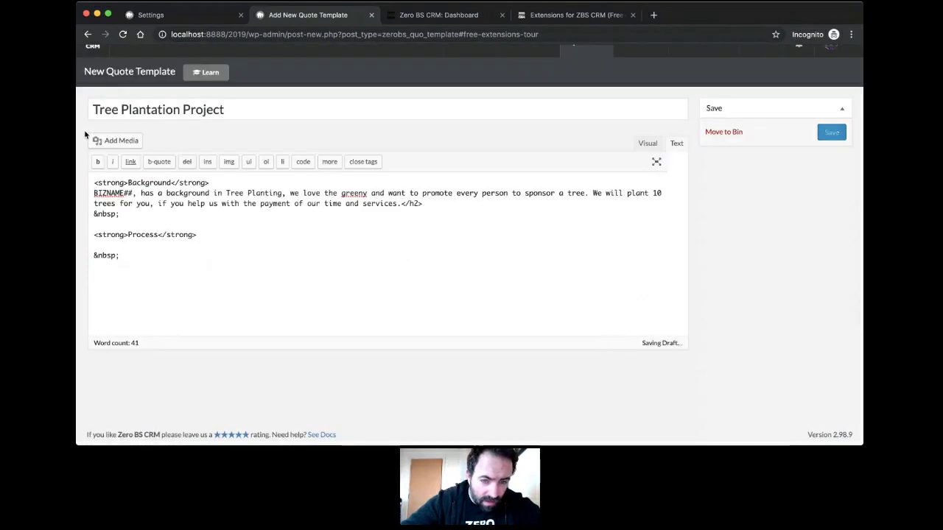
# Step: Remove the extra &nbsp; blank line, return to Visual, and save the template
pyautogui.press('BackSpace')
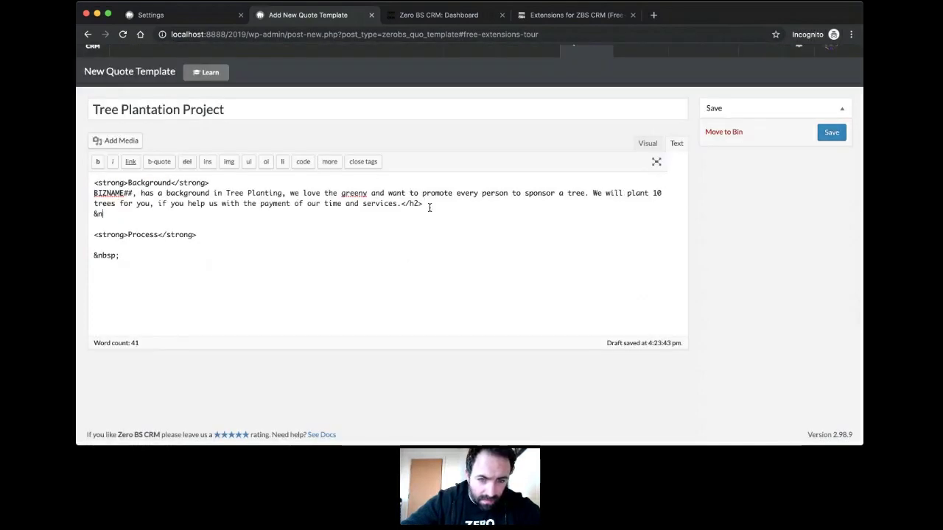
pyautogui.press('BackSpace')
pyautogui.press('BackSpace')
pyautogui.press('BackSpace')
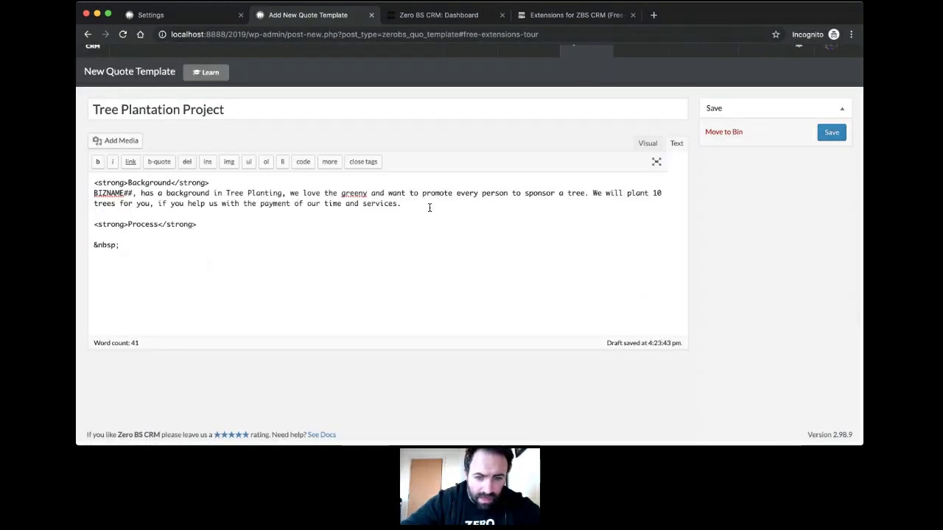
pyautogui.click(647, 143)
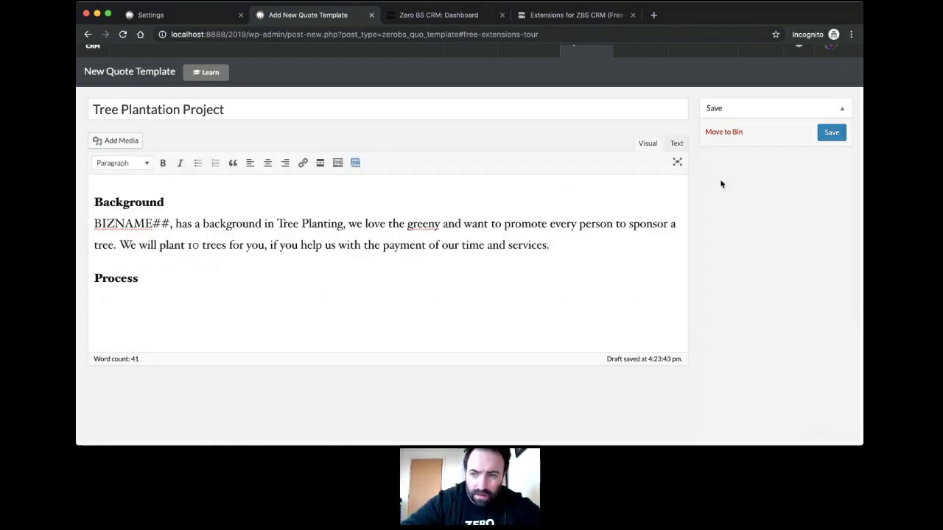
pyautogui.click(832, 131)
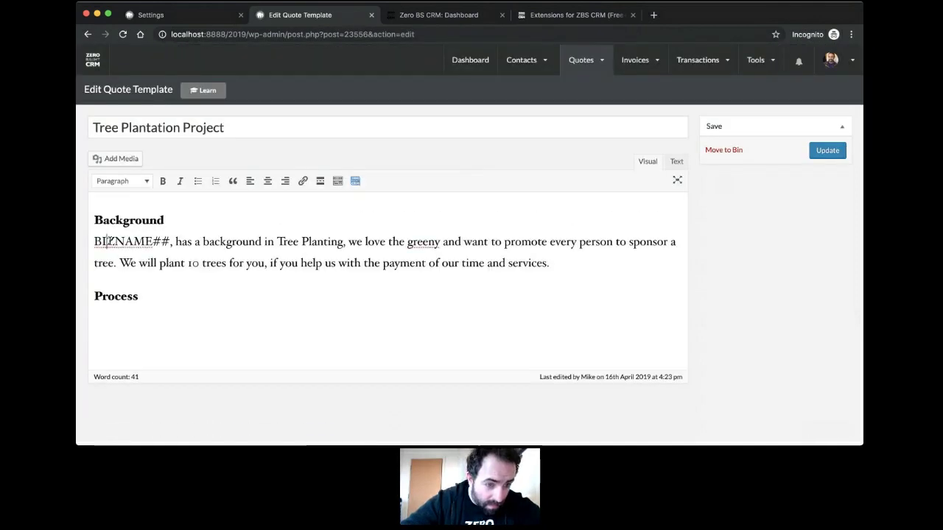
# Step: Add a '##CONTACT-FULLNAME## agrees to help us with this process.' paragraph after Background
pyautogui.write('##')
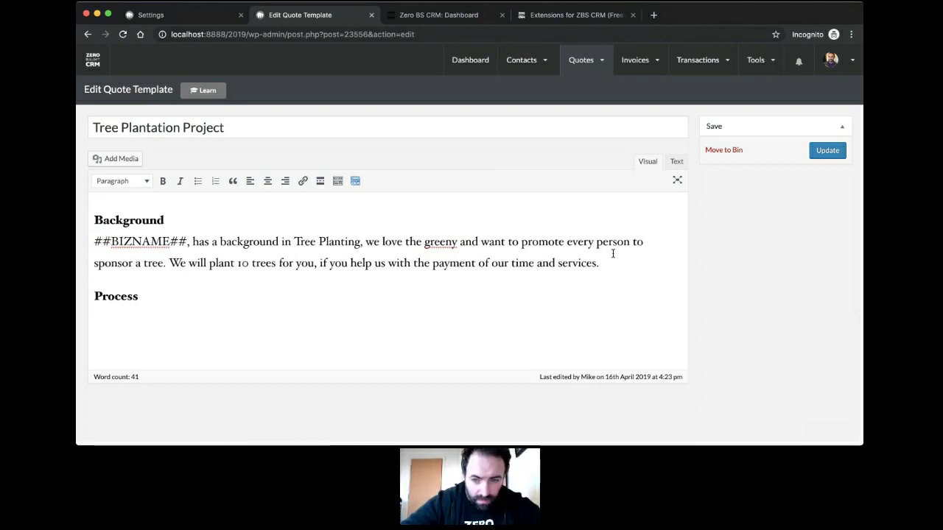
pyautogui.click(620, 258)
pyautogui.press('Return')
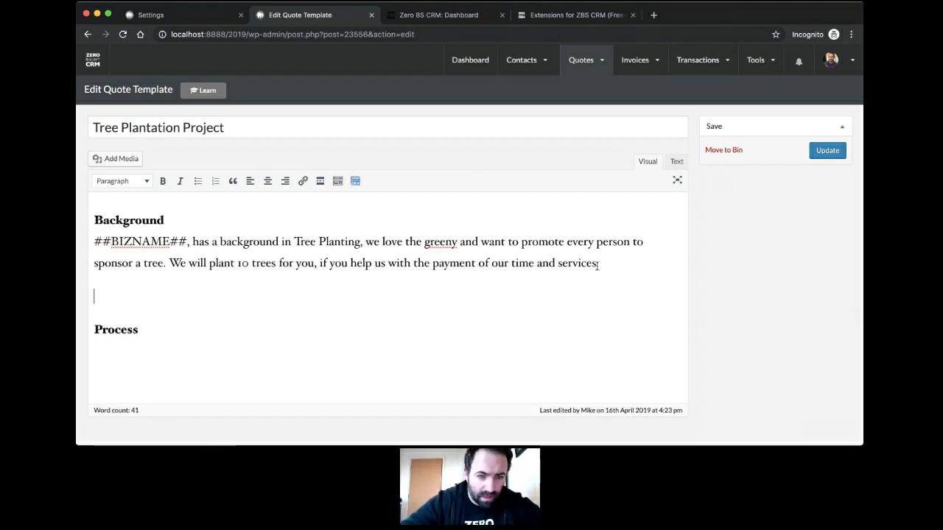
pyautogui.click(357, 186)
pyautogui.click(487, 226)
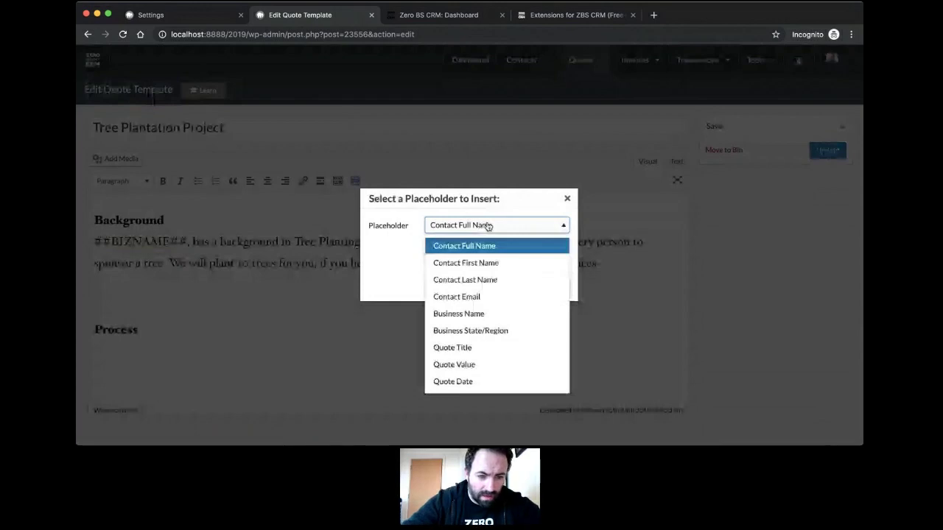
pyautogui.click(490, 246)
pyautogui.click(508, 283)
pyautogui.write('agrees to t')
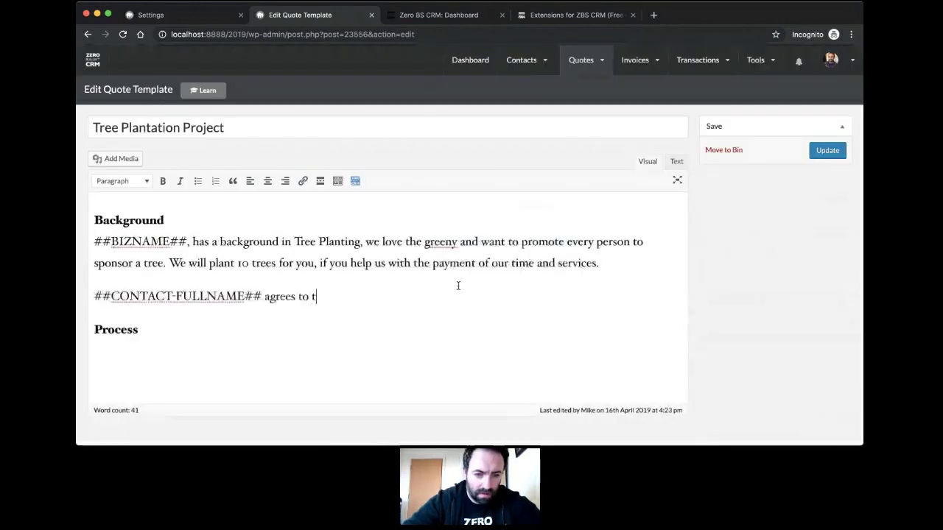
pyautogui.press('BackSpace')
pyautogui.write('help us')
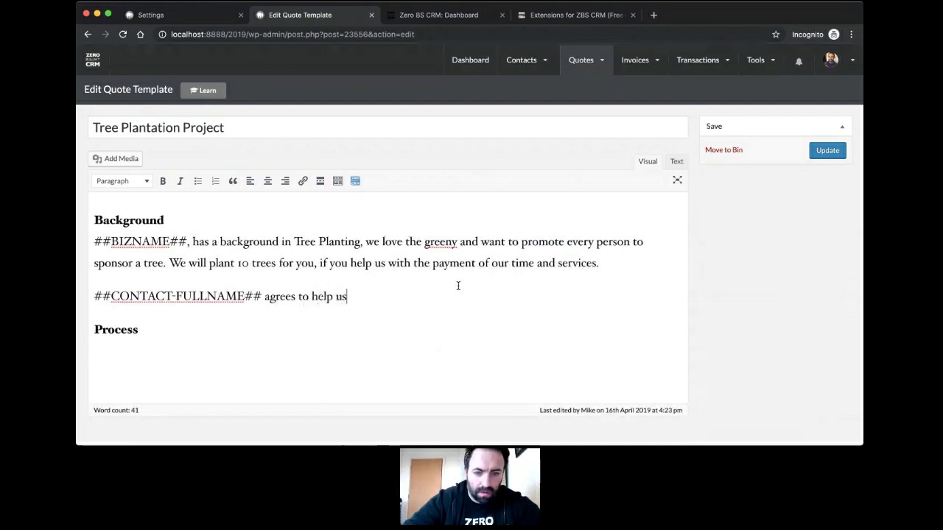
pyautogui.write(' with this process.')
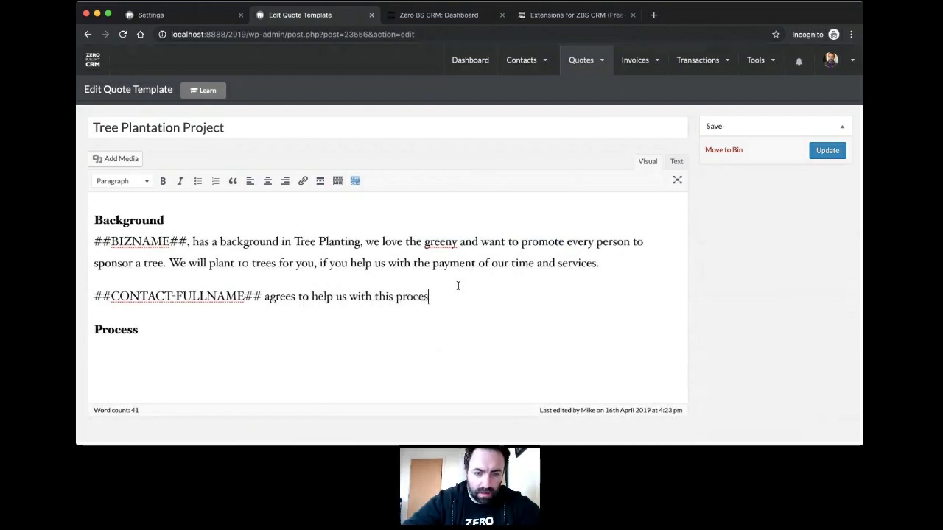
# Step: Under Process, add the numbered steps 'Do ABC' and 'Then DEF'
pyautogui.press('Down')
pyautogui.press('Down')
pyautogui.write('1. ')
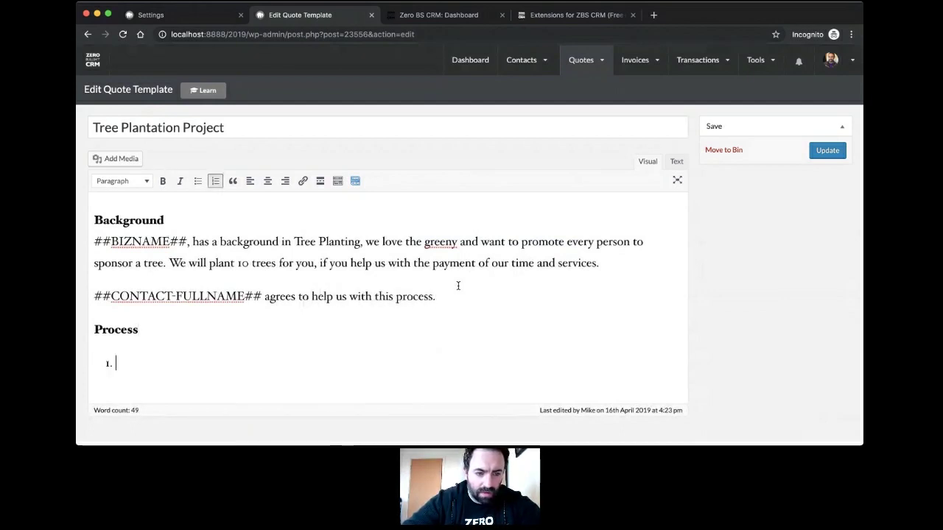
pyautogui.write('Do ABC')
pyautogui.press('Return')
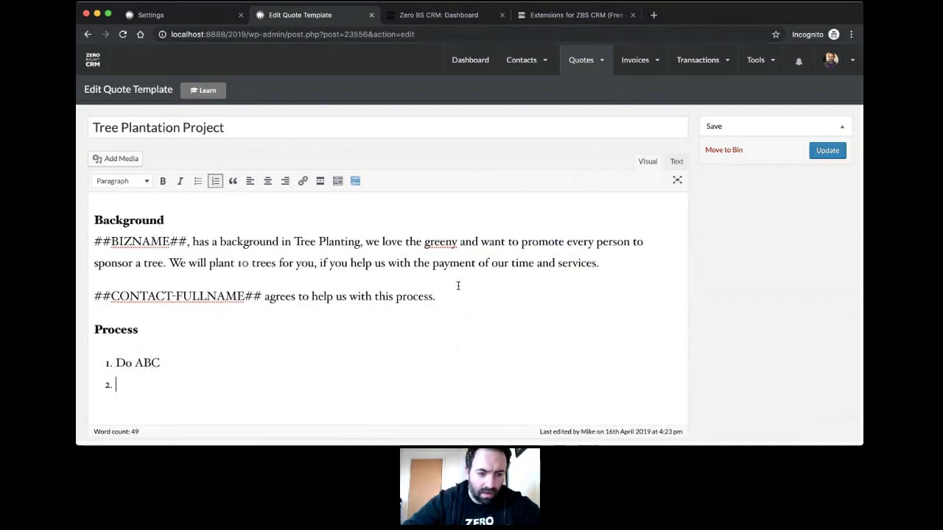
pyautogui.write('Then DEF')
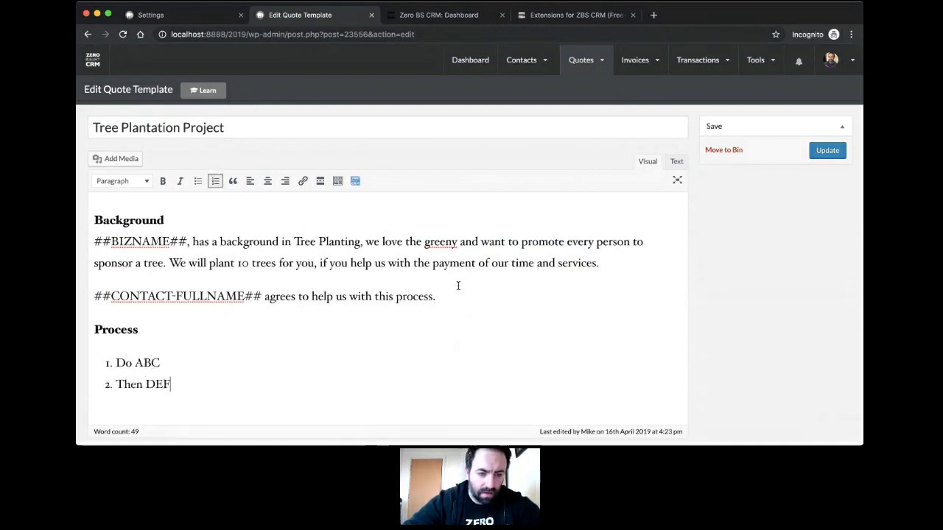
pyautogui.press('Return')
pyautogui.press('Return')
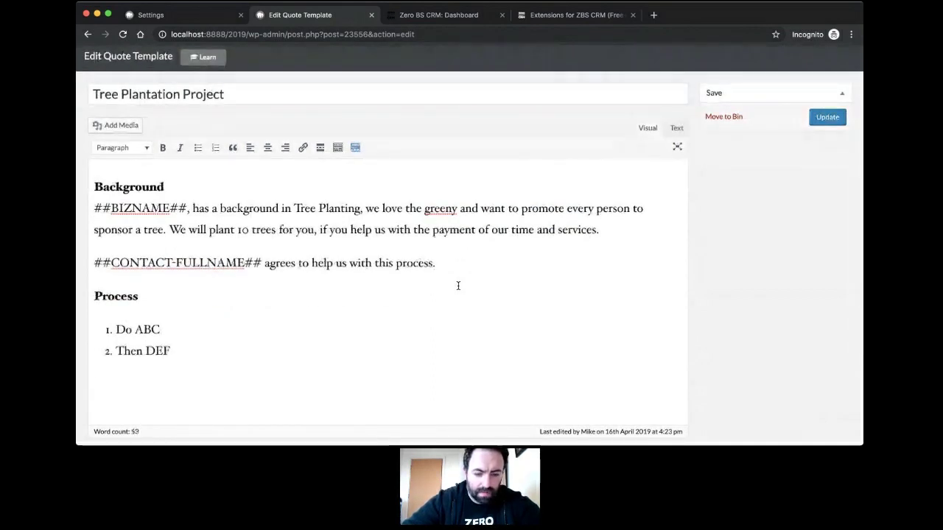
# Step: Add a bold 'Terms and Conditions' heading with an empty paragraph below
pyautogui.hotkey('ctrl', 'b')
pyautogui.write('Terms and Conditions')
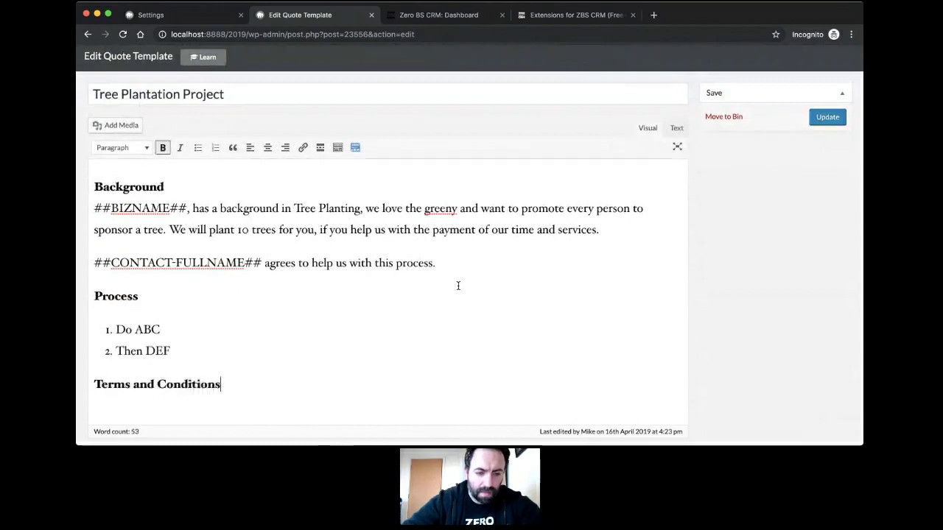
pyautogui.hotkey('ctrl', 'b')
pyautogui.press('Return')
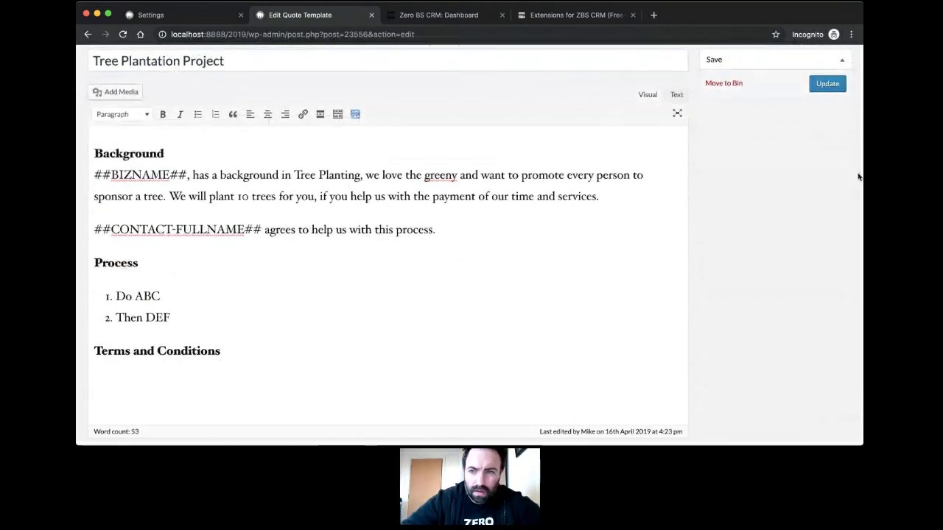
pyautogui.scroll(2, 788, 168)
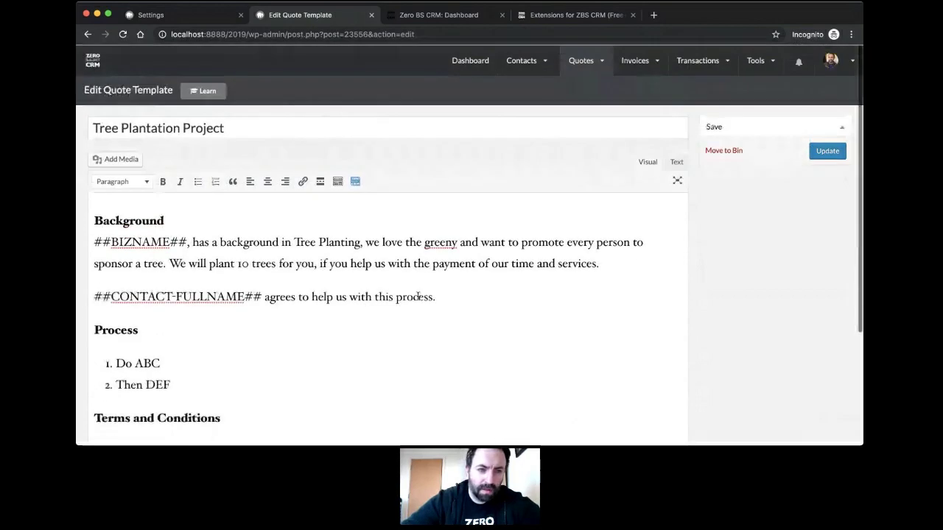
# Step: Update the template, then start a new quote and pick the customer from the search
pyautogui.click(827, 149)
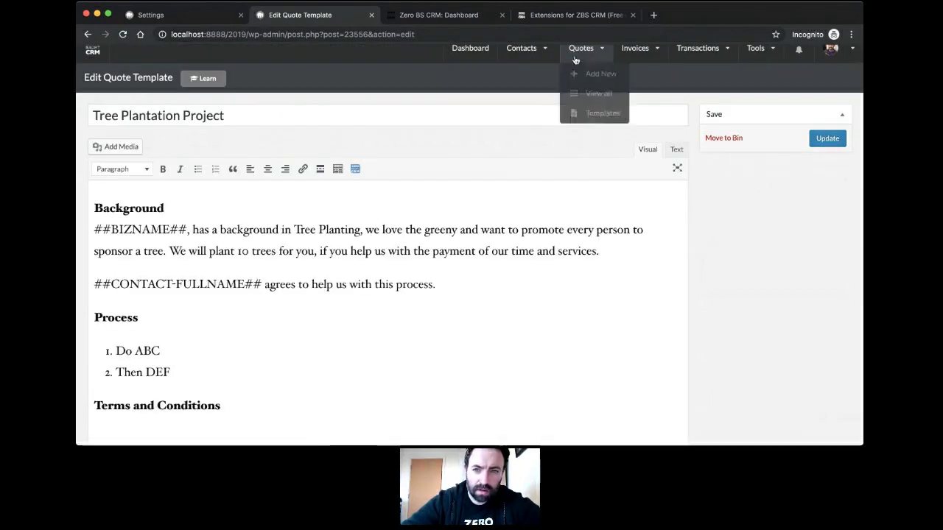
pyautogui.moveTo(581, 63)
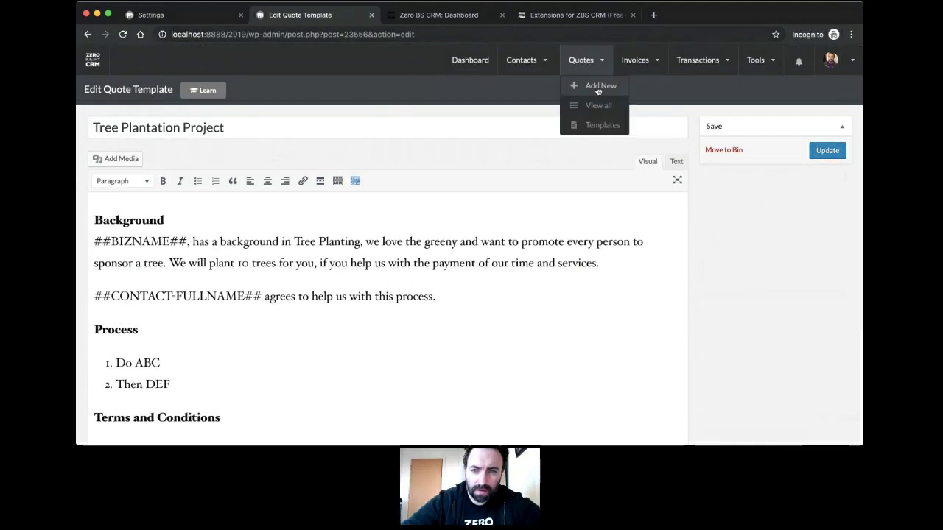
pyautogui.click(597, 87)
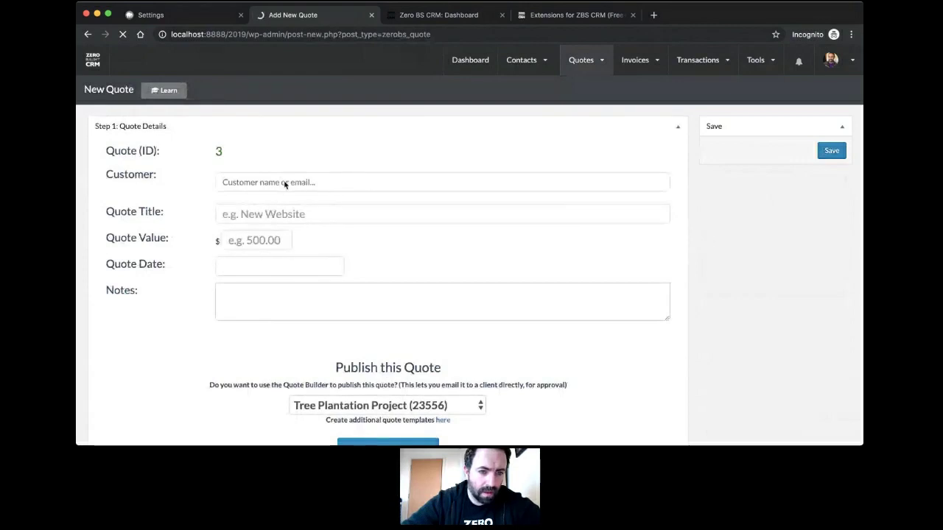
pyautogui.click(298, 183)
pyautogui.write('M')
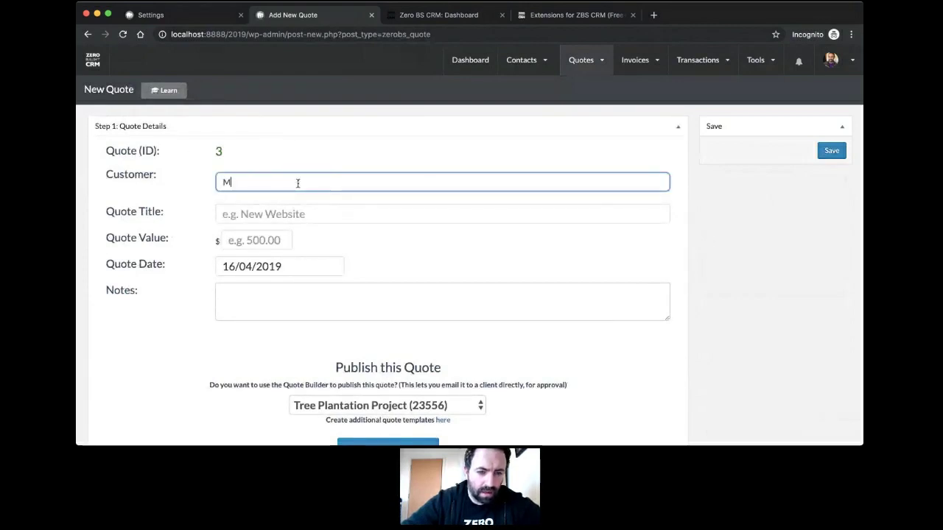
pyautogui.press('BackSpace')
pyautogui.click(290, 171)
pyautogui.click(288, 184)
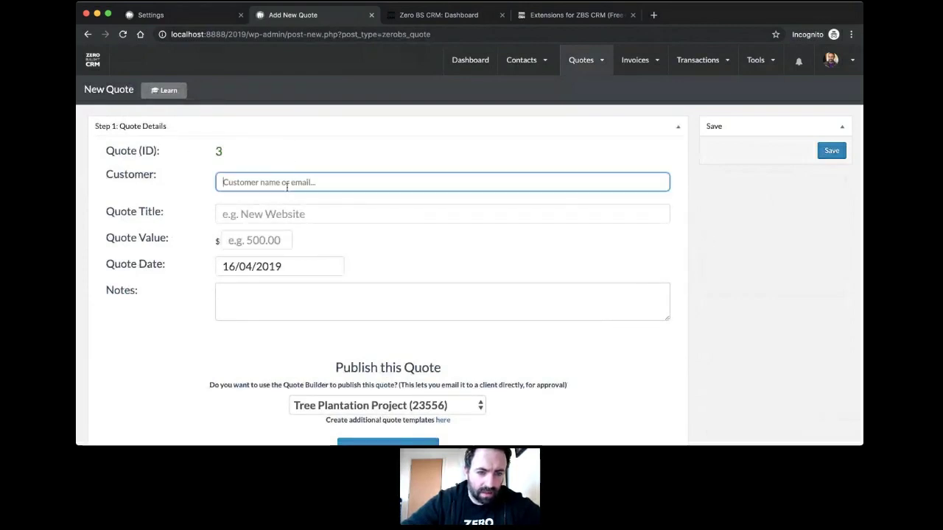
pyautogui.write('Mr Mike Doe')
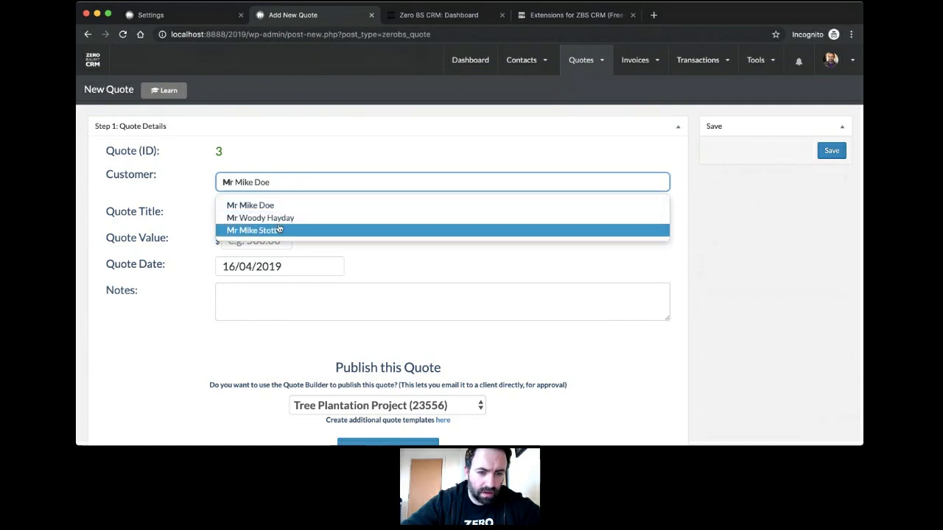
pyautogui.click(279, 218)
# Step: Enter quote title 'New Tree Plantation', value 1000 and notes 'Some notes.'
pyautogui.click(323, 210)
pyautogui.write('New Tree')
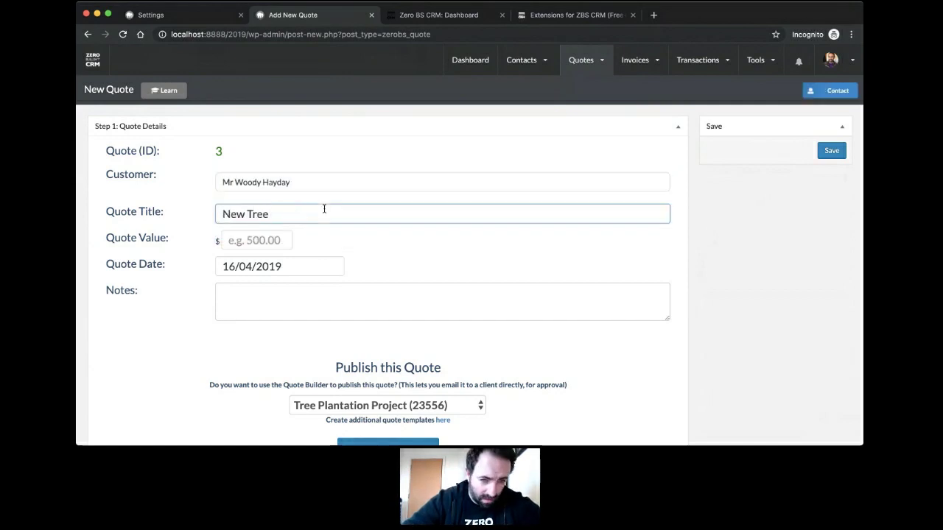
pyautogui.write(' A')
pyautogui.press('BackSpace')
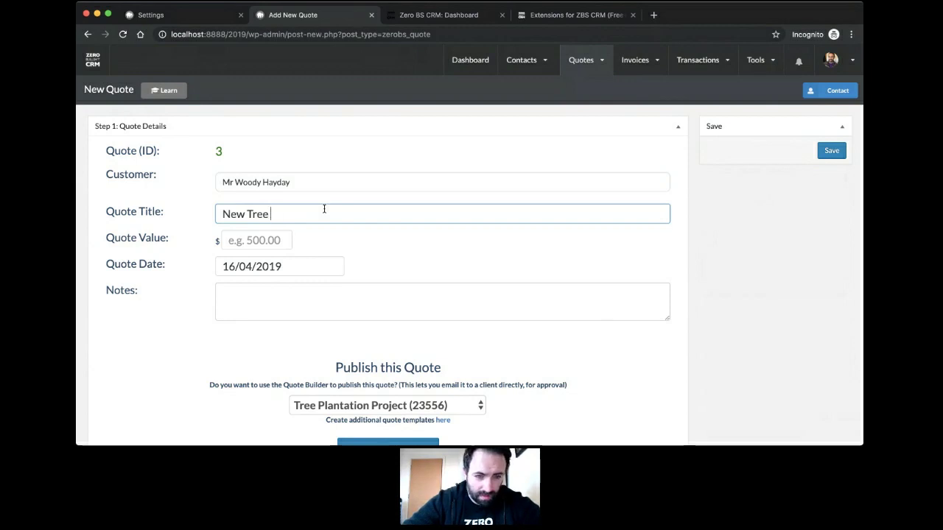
pyautogui.write('Plantation')
pyautogui.click(255, 242)
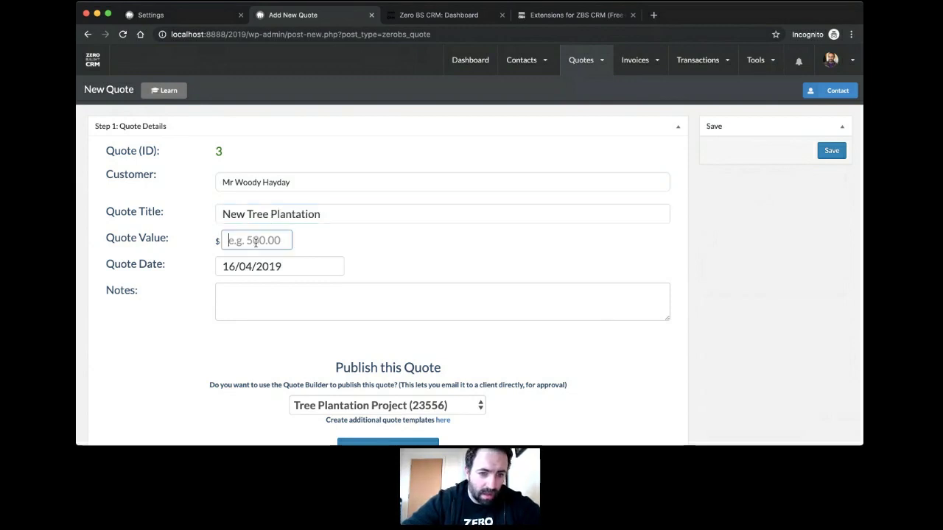
pyautogui.write('1000')
pyautogui.click(313, 290)
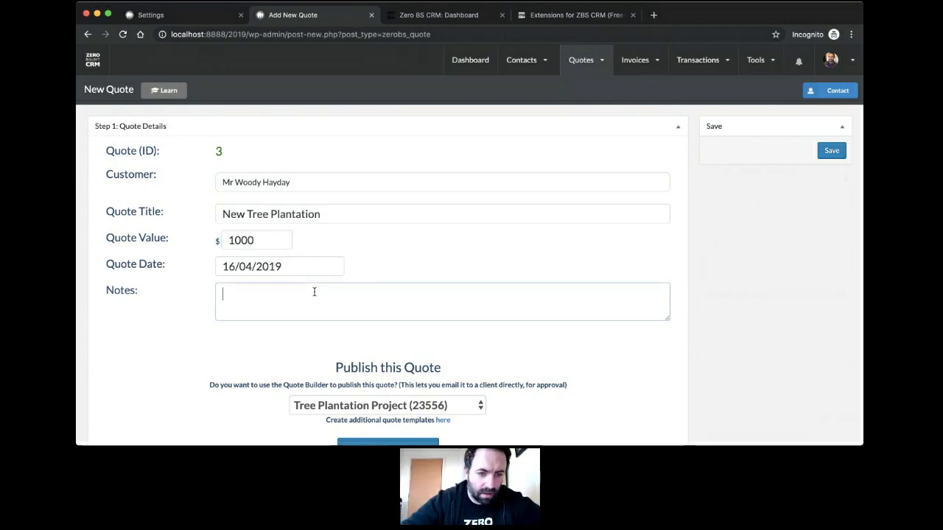
pyautogui.scroll(-3, 314, 292)
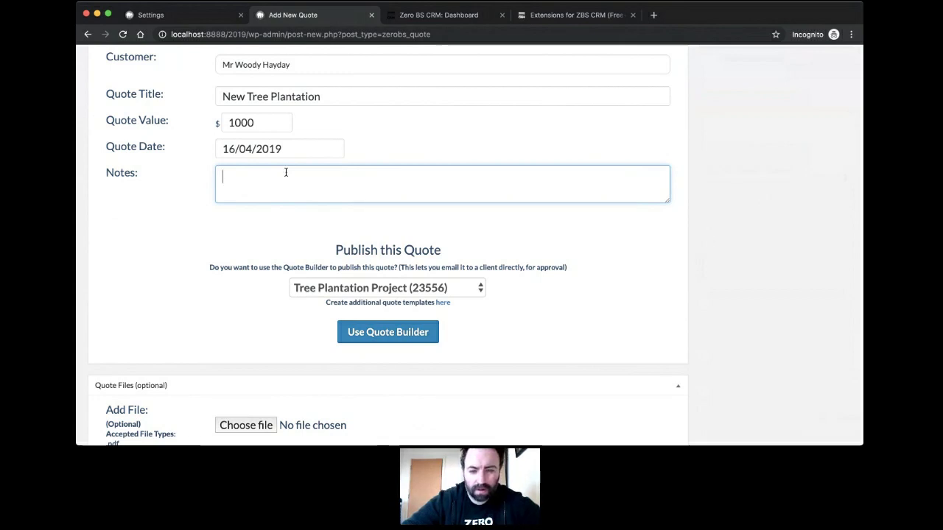
pyautogui.write('A')
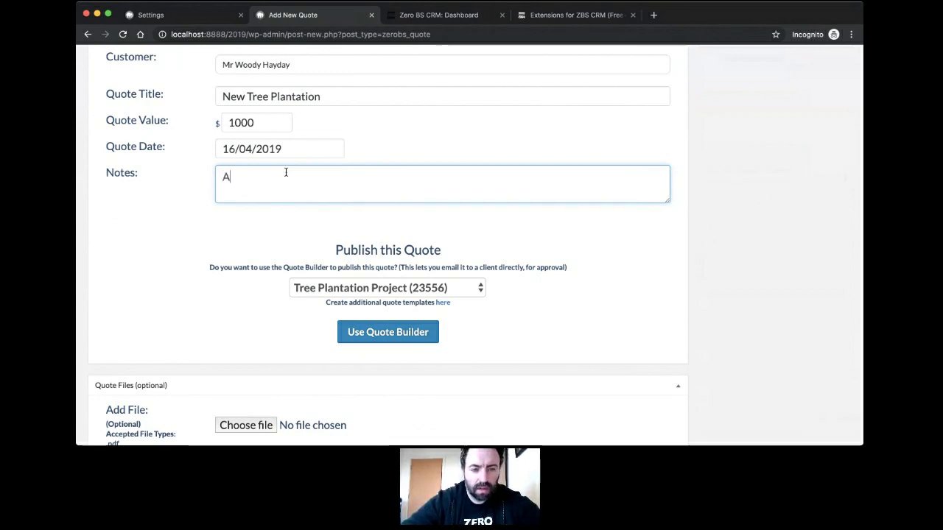
pyautogui.press('BackSpace')
pyautogui.write('Some notes.')
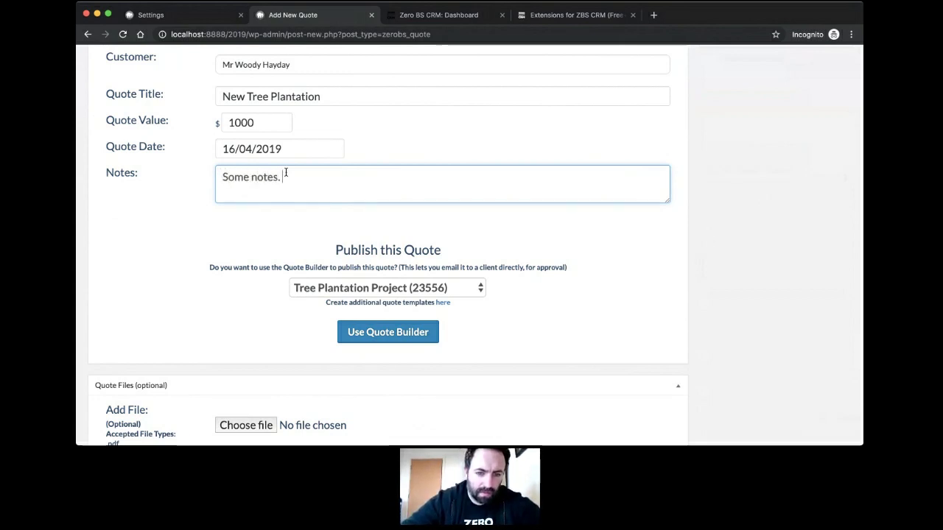
# Step: Populate the quote from the Tree Plantation Project template with the Quote Builder
pyautogui.scroll(-2, 313, 199)
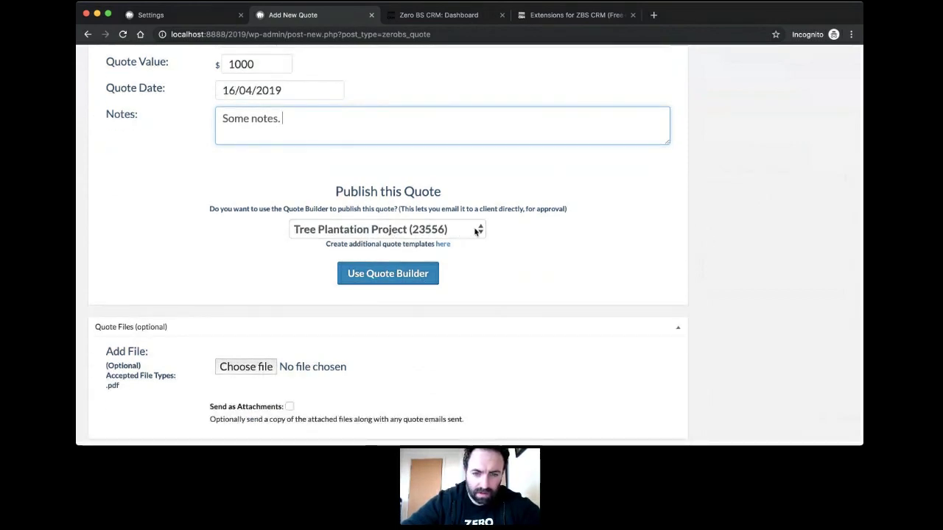
pyautogui.press('Tab')
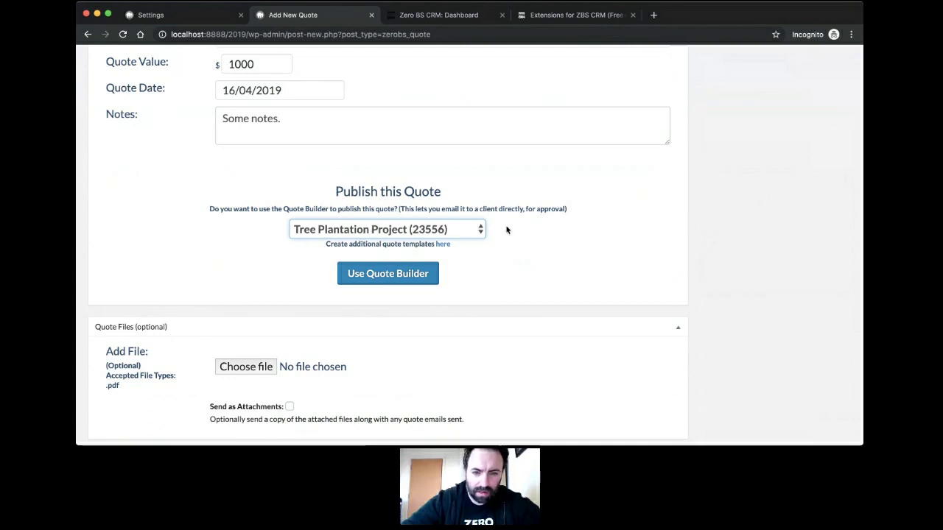
pyautogui.click(521, 256)
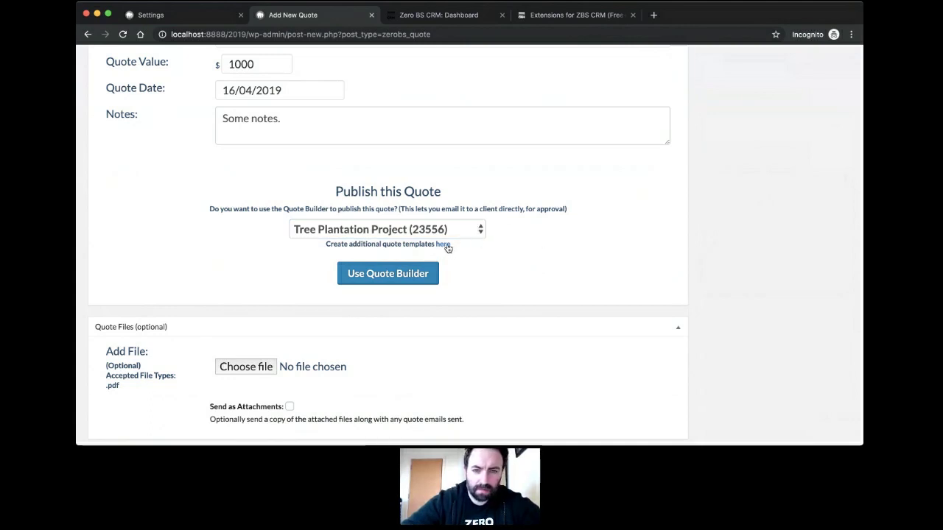
pyautogui.click(389, 274)
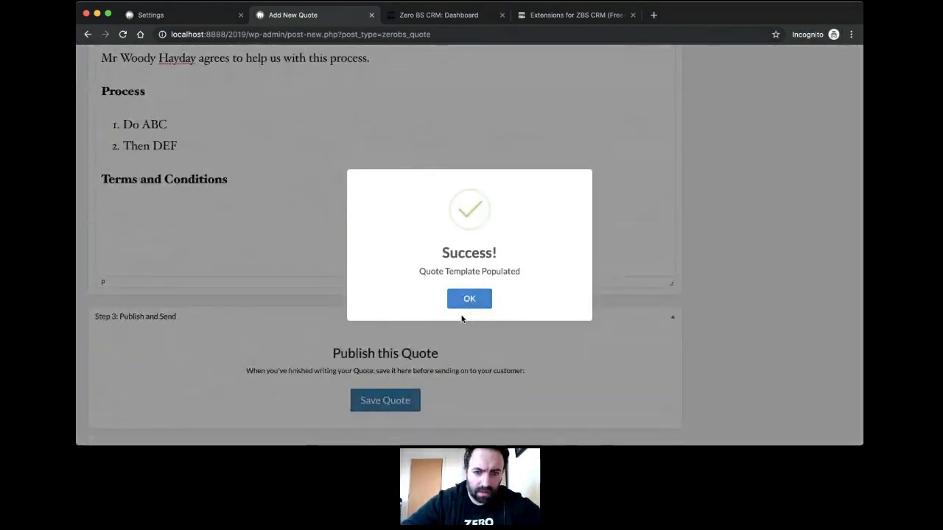
# Step: Make 'Zero BS Software Ltd' bold at the start of the Background text
pyautogui.click(468, 299)
pyautogui.scroll(2, 337, 258)
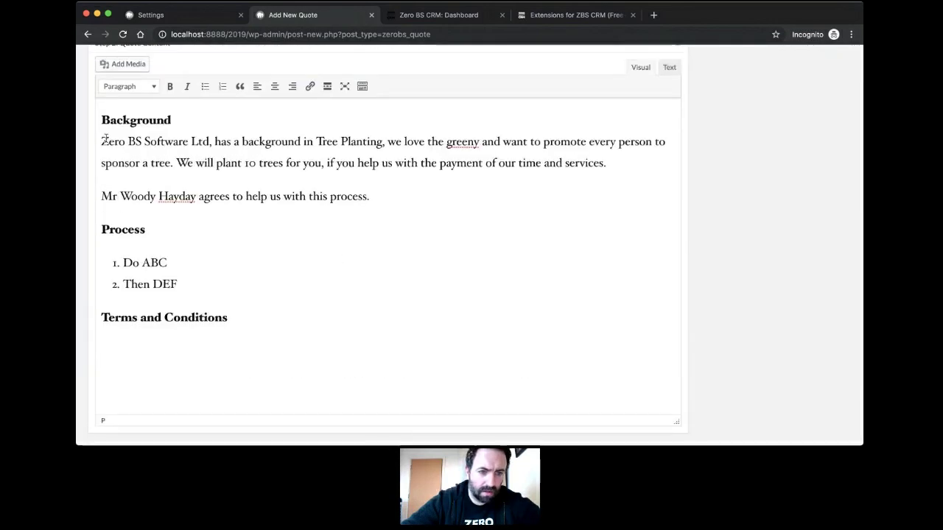
pyautogui.moveTo(100, 141); pyautogui.dragTo(207, 144)
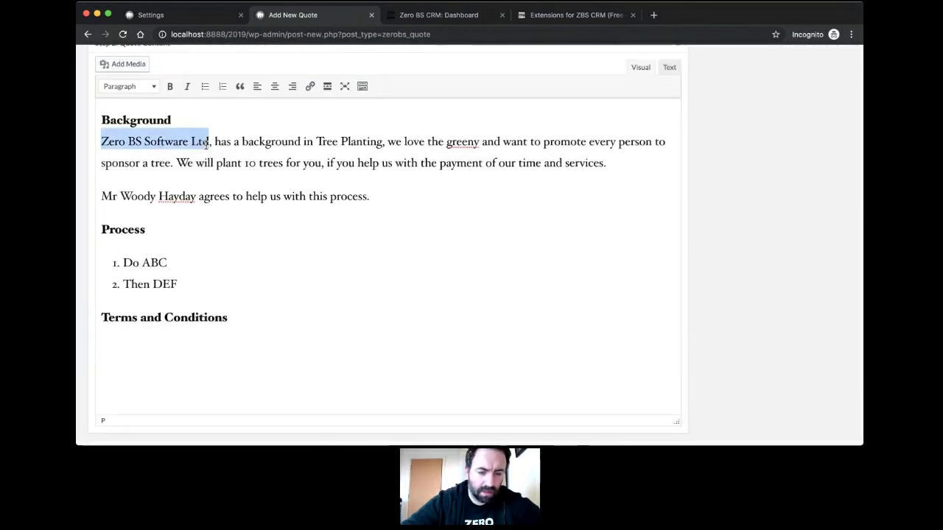
pyautogui.press('super+b')
# Step: Correct the misspelled word so Background reads 'the green nature of trees'
pyautogui.click(315, 170)
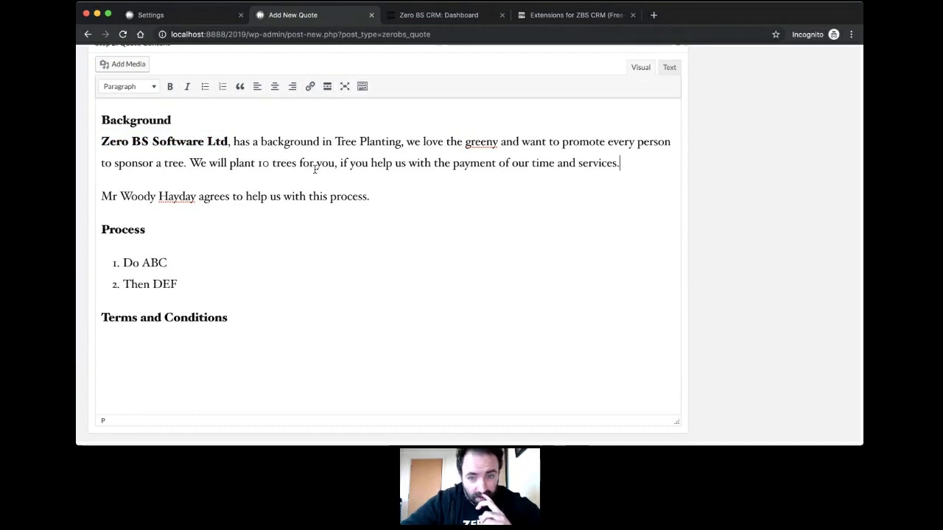
pyautogui.press('BackSpace')
pyautogui.press('BackSpace')
pyautogui.write('n')
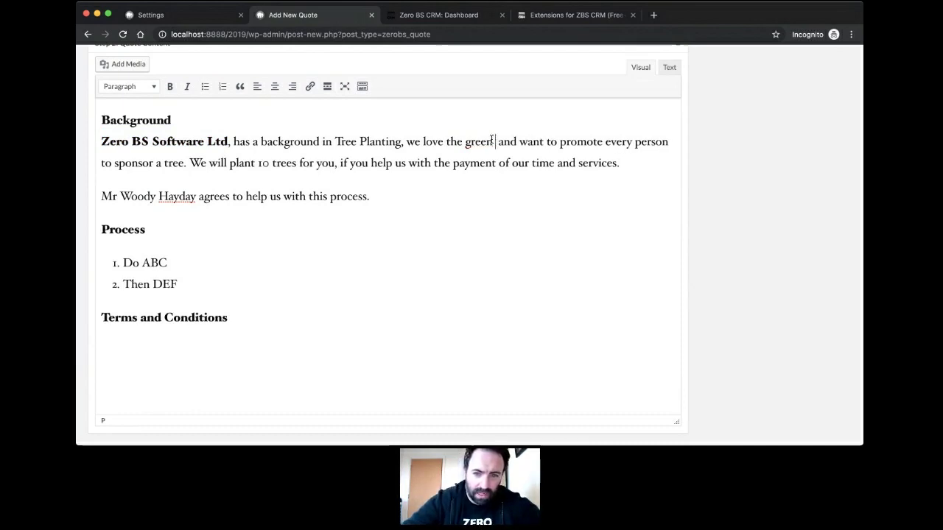
pyautogui.write(' nature of tre')
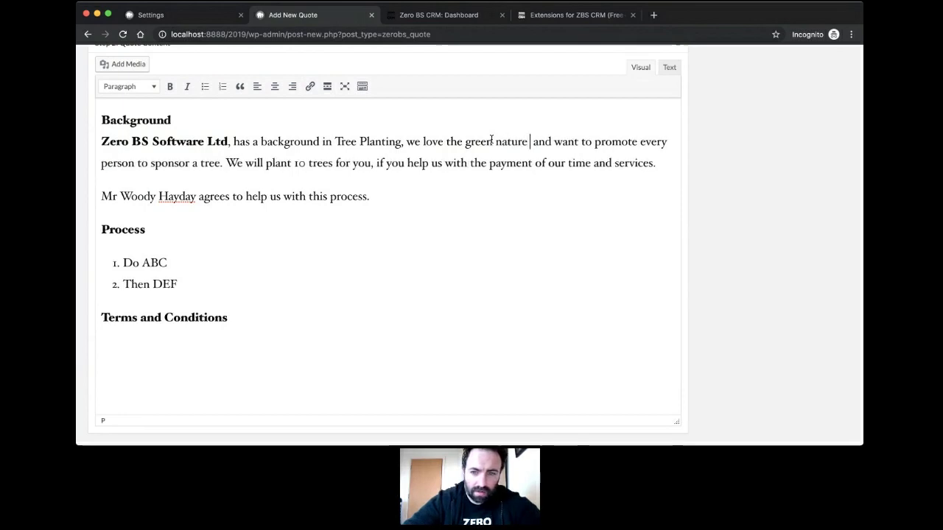
pyautogui.write('es')
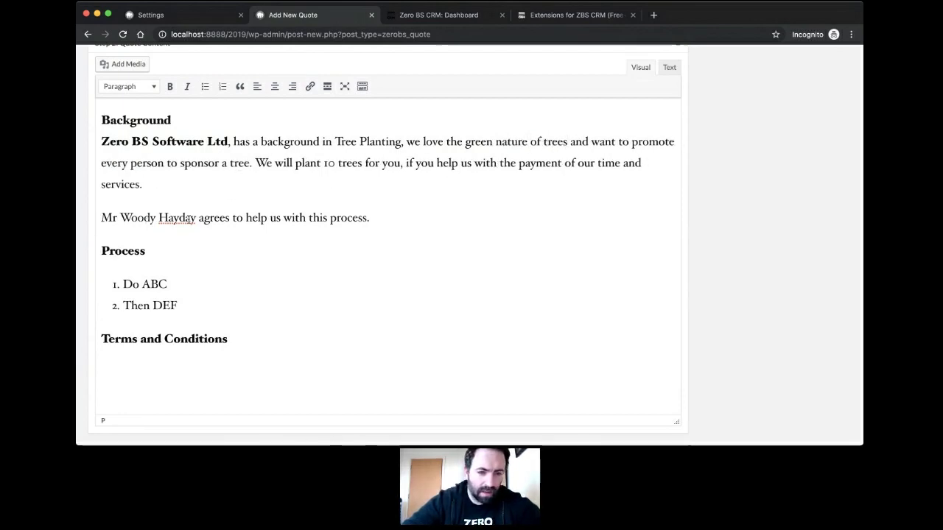
pyautogui.moveTo(197, 217); pyautogui.dragTo(101, 217)
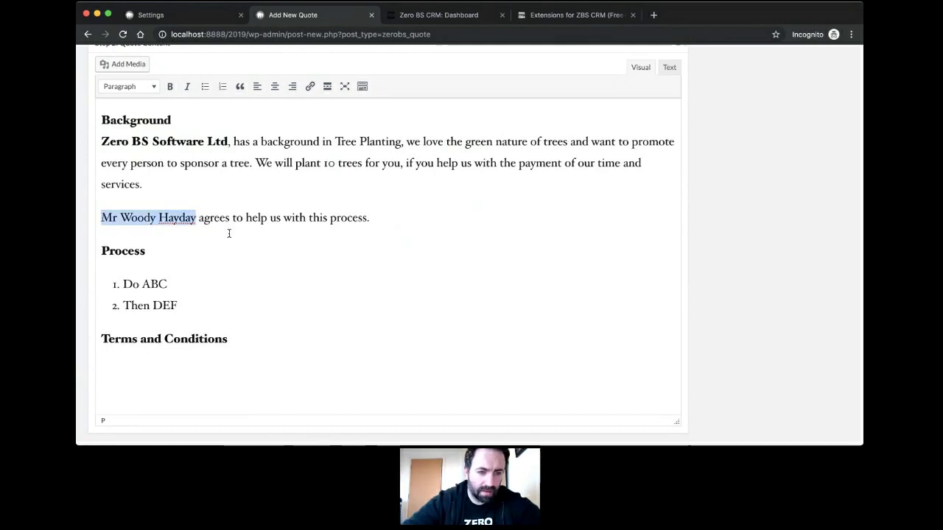
pyautogui.press('Down')
pyautogui.scroll(3, 267, 235)
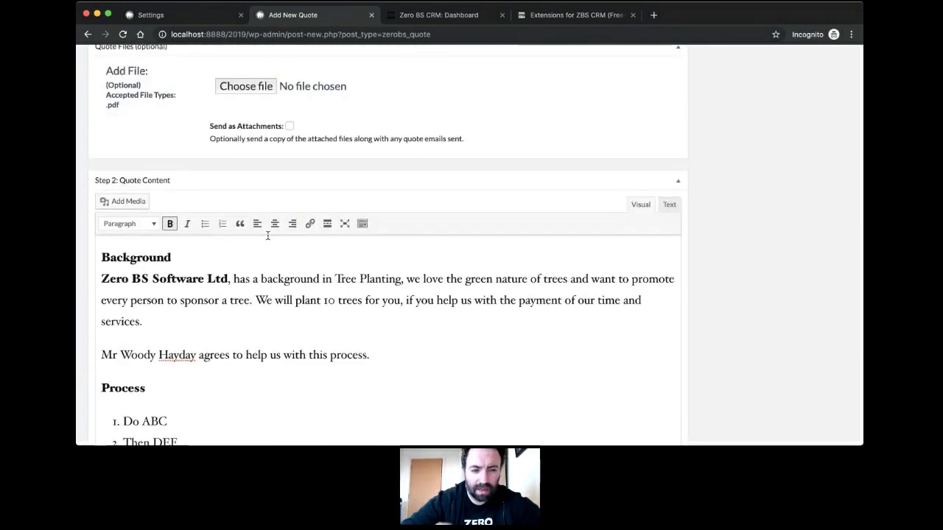
pyautogui.scroll(-5, 308, 280)
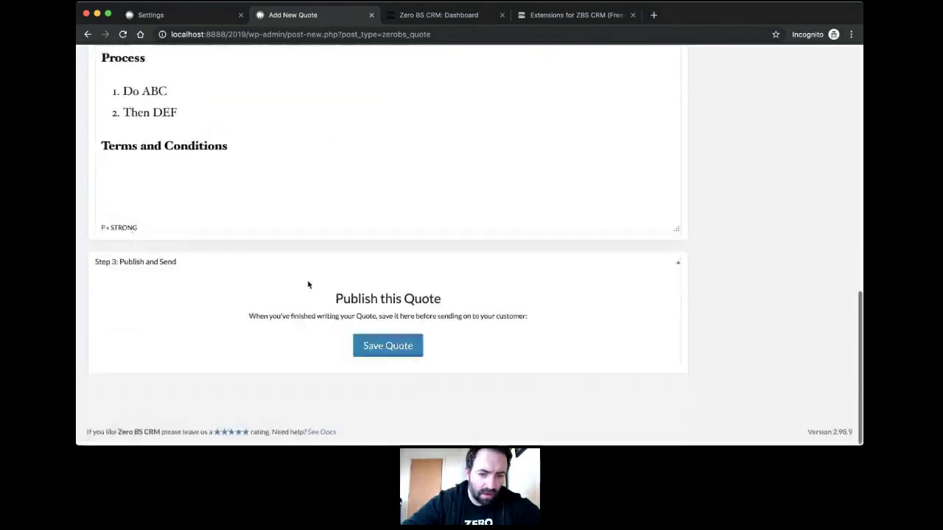
# Step: Save the quote, publishing it as Quote 3, and scroll to Step 3: Publish and Send
pyautogui.click(375, 349)
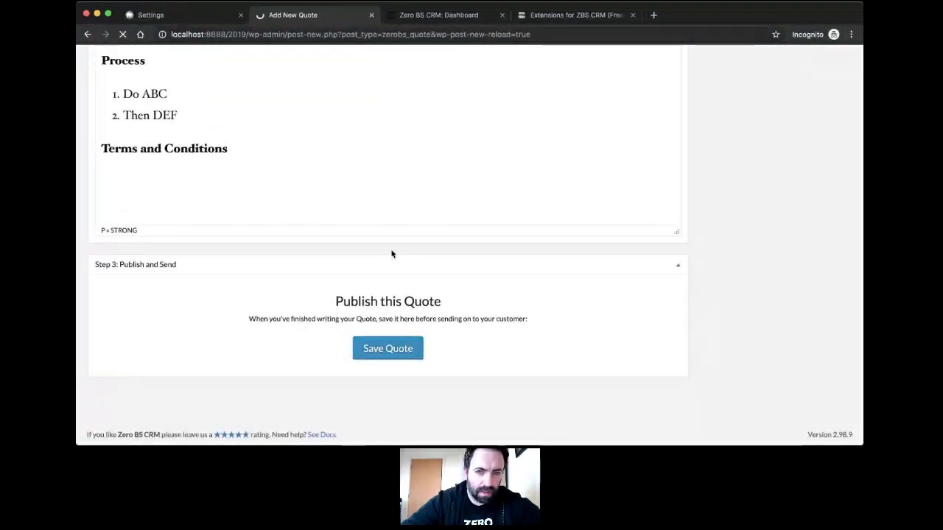
pyautogui.scroll(1, 379, 293)
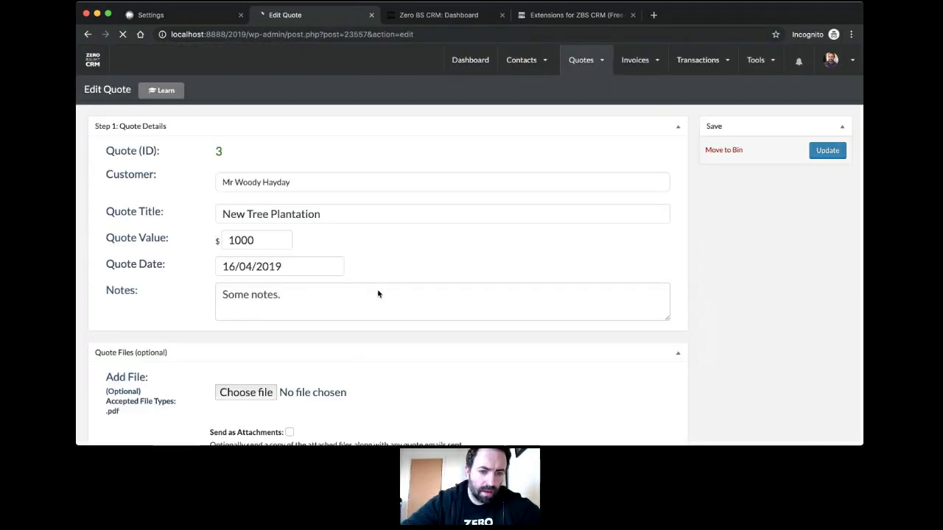
pyautogui.scroll(-3, 378, 294)
pyautogui.scroll(-3, 378, 294)
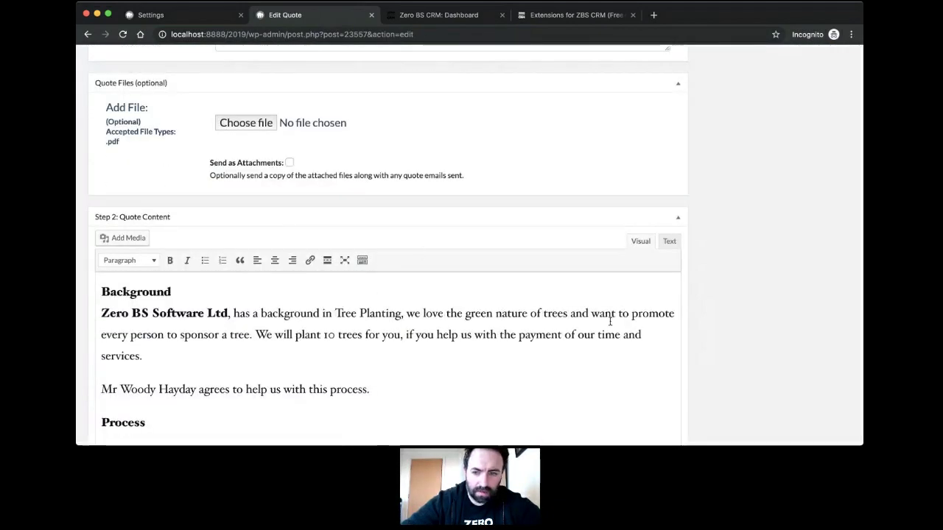
pyautogui.scroll(-2, 612, 312)
pyautogui.scroll(3, 619, 320)
pyautogui.scroll(-10, 707, 313)
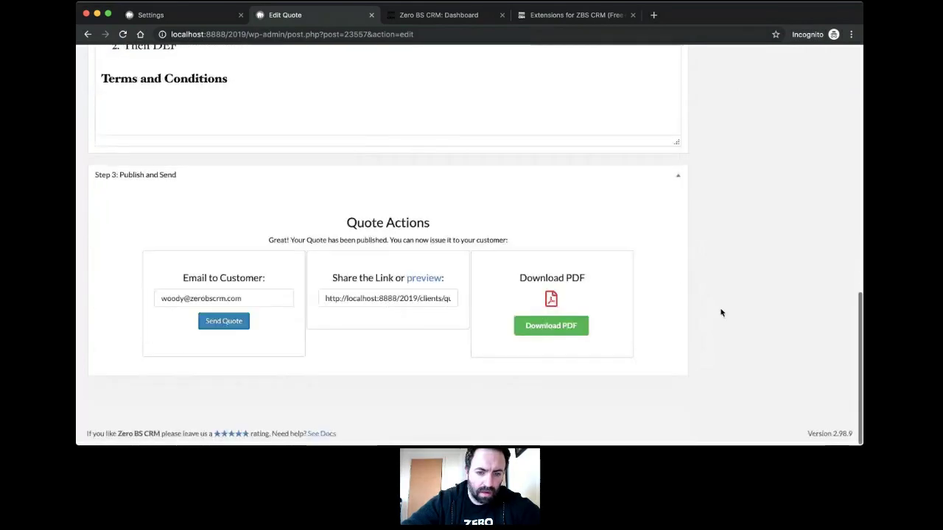
# Step: Open the quote's client-portal preview in a new tab, then collapse and re-expand Step 3
pyautogui.click(433, 279)
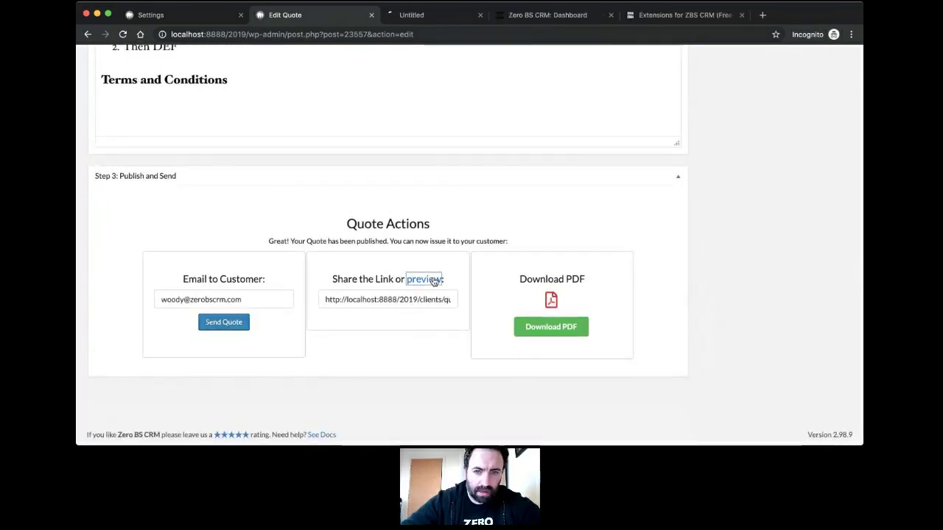
pyautogui.click(440, 176)
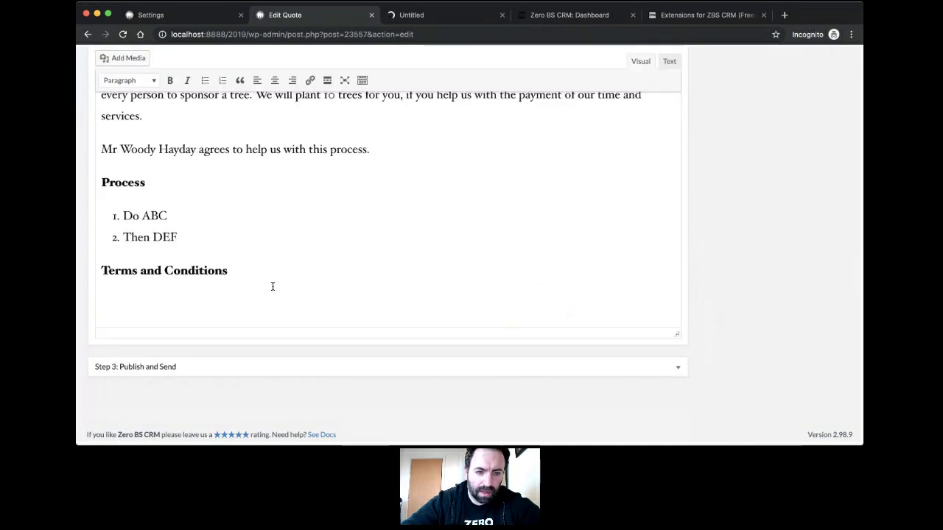
pyautogui.click(665, 366)
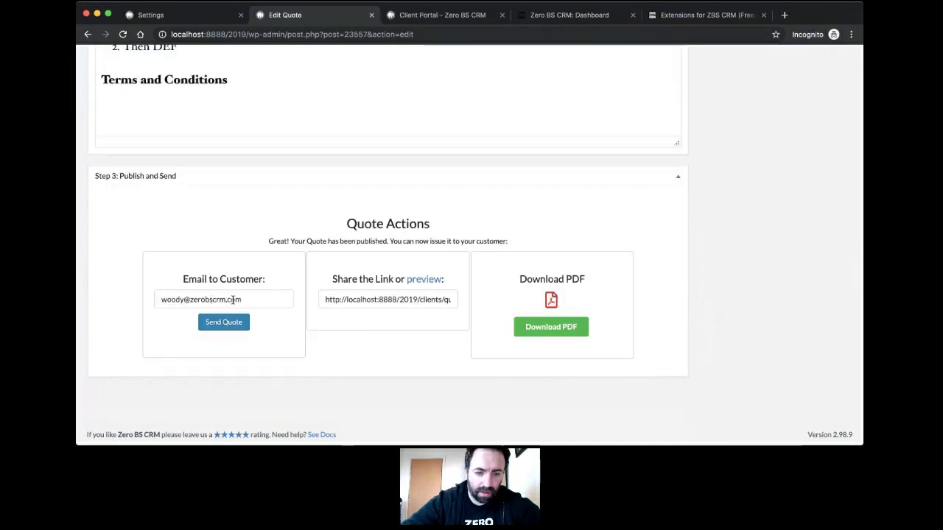
pyautogui.click(440, 18)
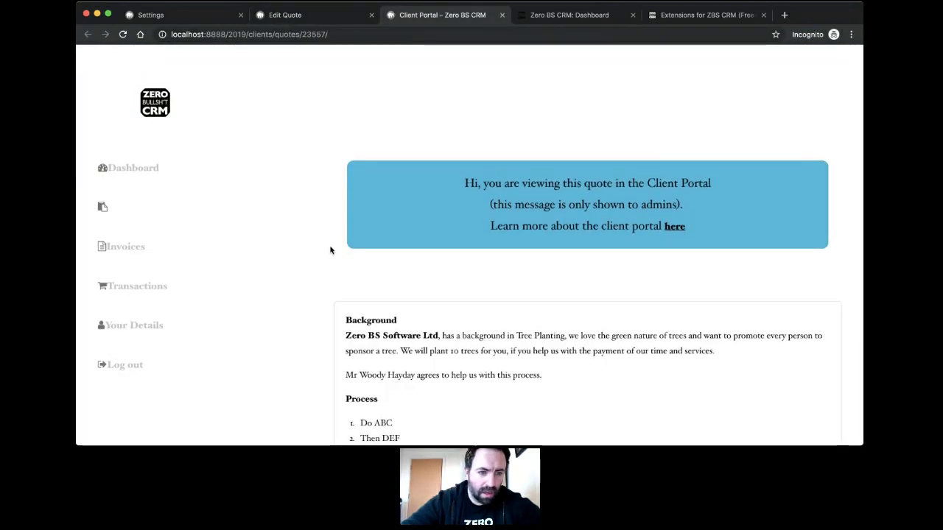
pyautogui.scroll(-3, 330, 250)
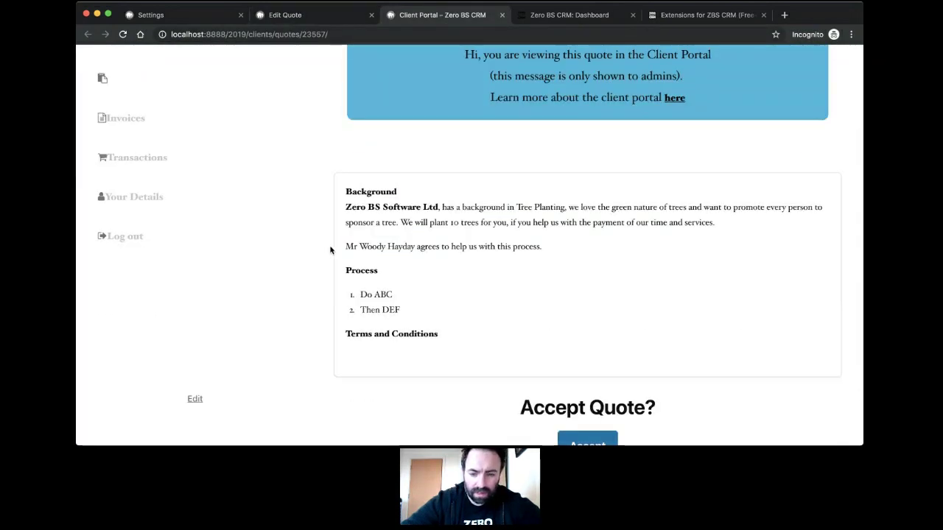
pyautogui.scroll(-2, 330, 249)
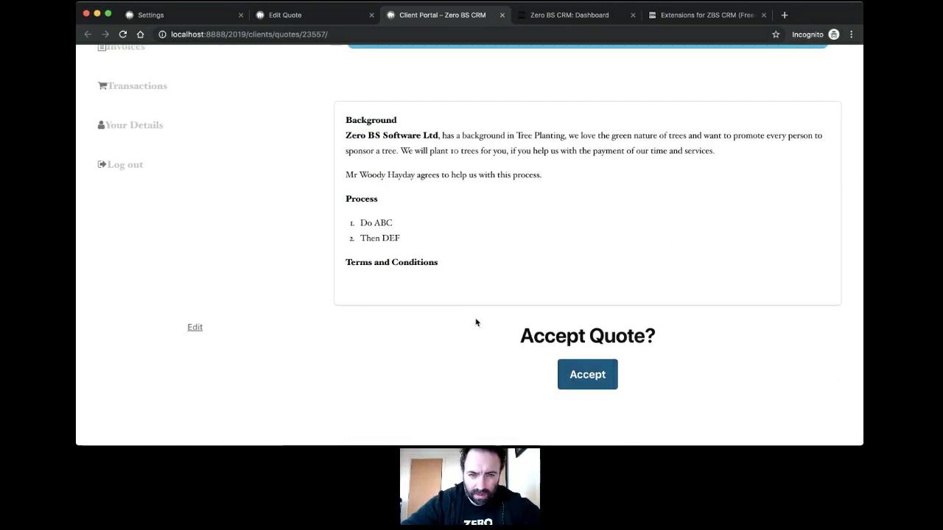
pyautogui.scroll(1, 475, 322)
pyautogui.scroll(-1, 475, 322)
pyautogui.scroll(4, 476, 321)
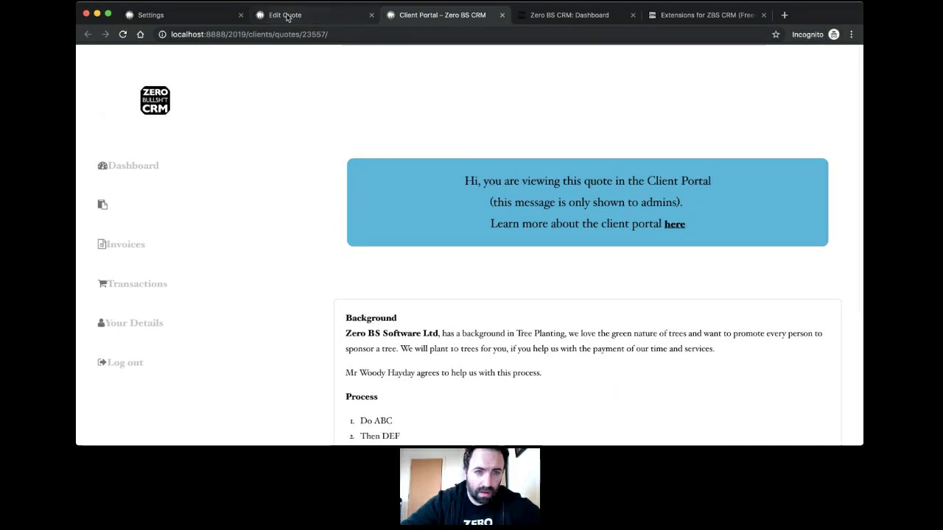
pyautogui.click(295, 15)
pyautogui.click(182, 15)
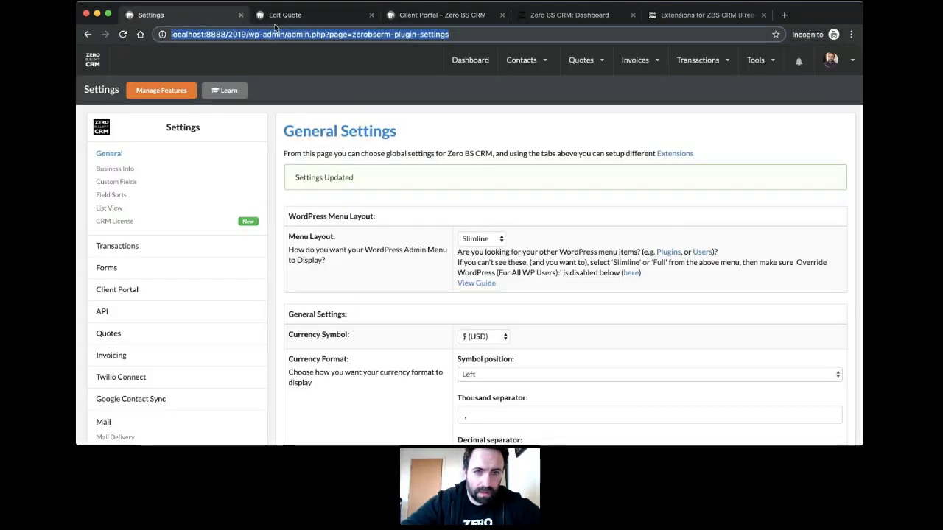
pyautogui.click(276, 18)
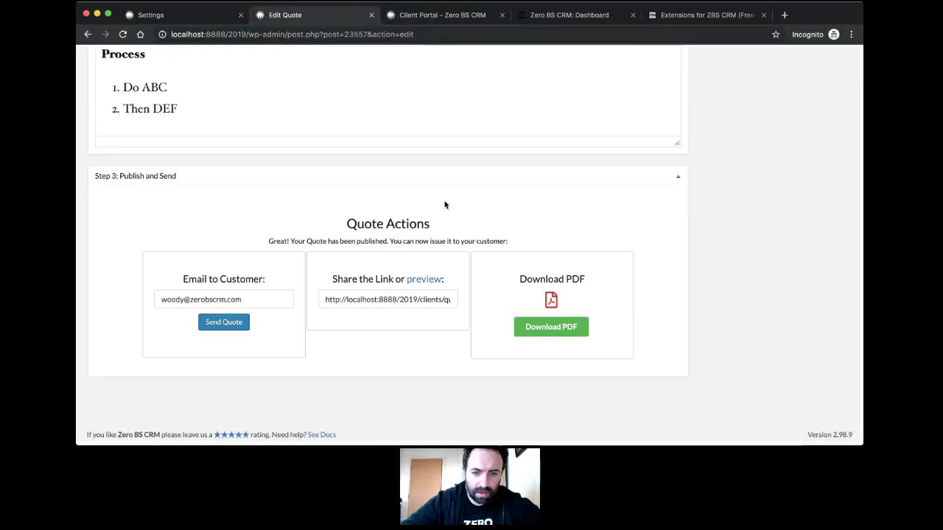
# Step: Confirm on the customer's contact record that quote #3 ($1,000.00) is not yet accepted, then open Emails in a new tab
pyautogui.scroll(15, 444, 204)
pyautogui.moveTo(521, 58)
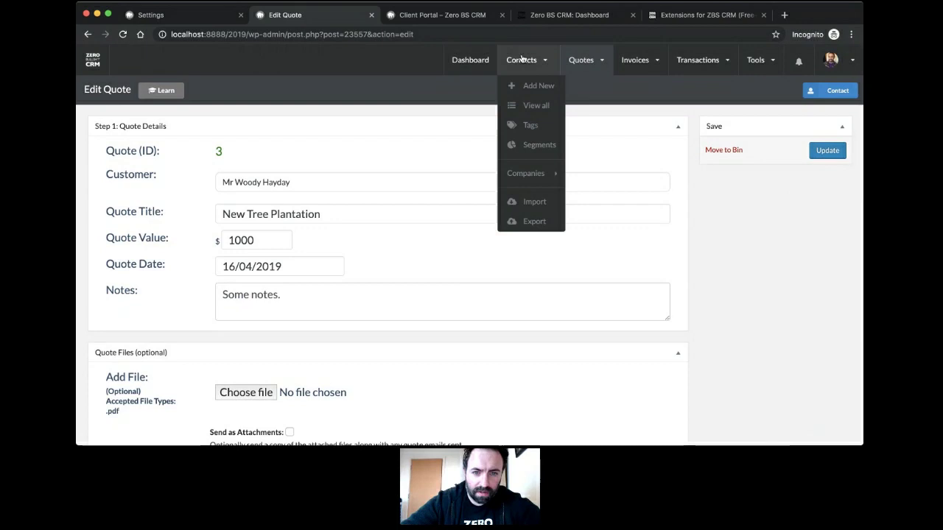
pyautogui.click(528, 111)
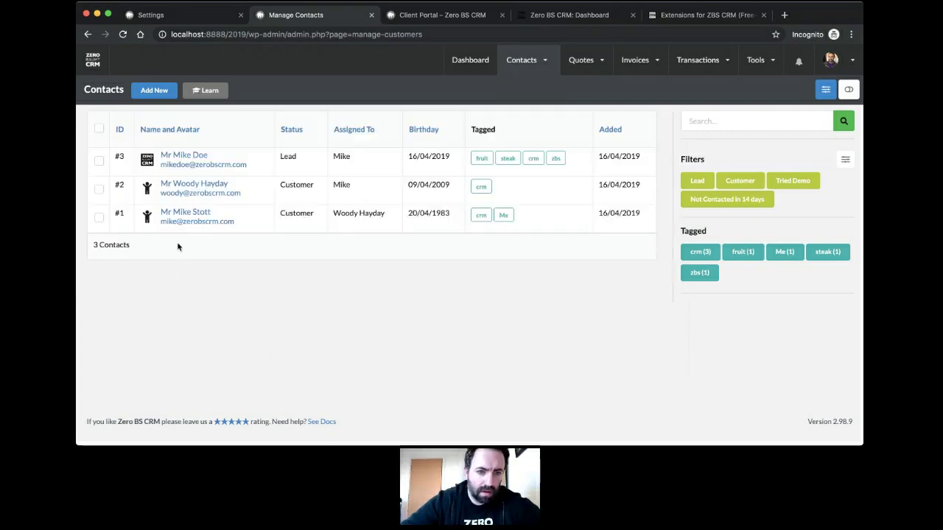
pyautogui.click(175, 183)
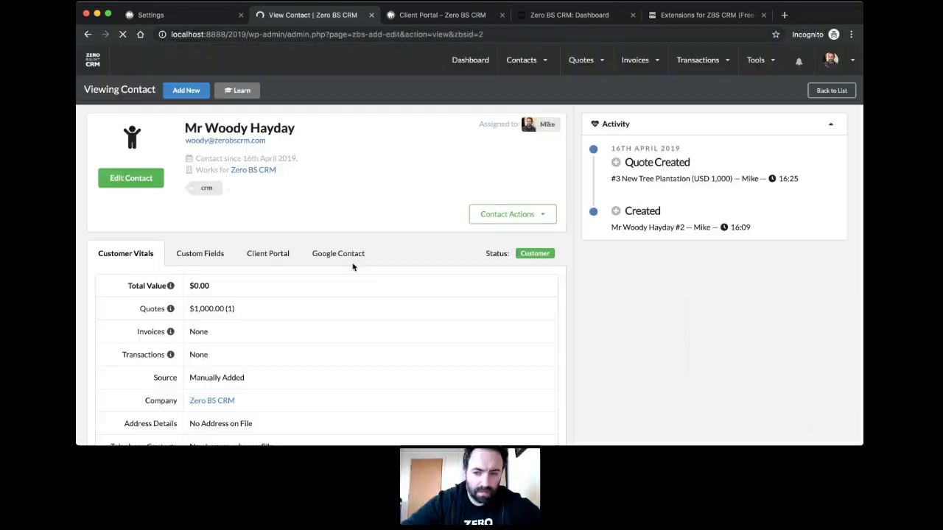
pyautogui.scroll(-5, 353, 268)
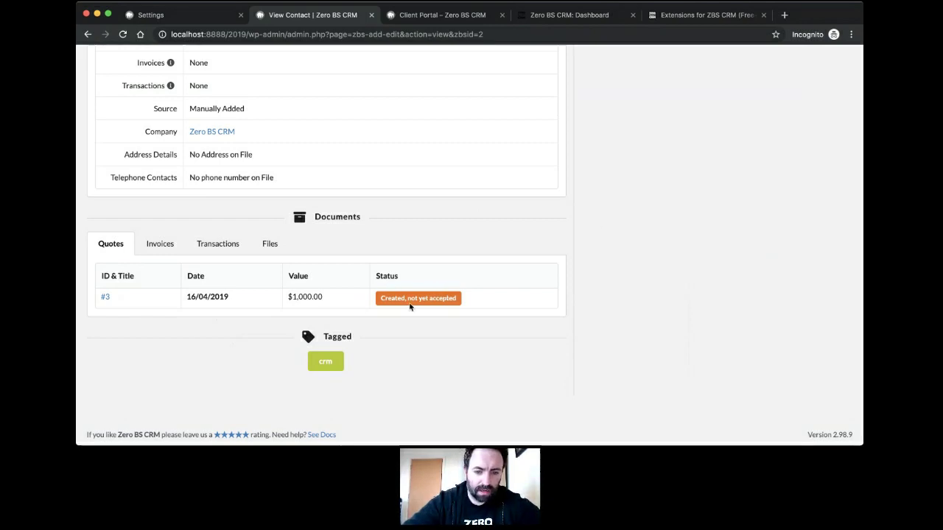
pyautogui.scroll(5, 398, 303)
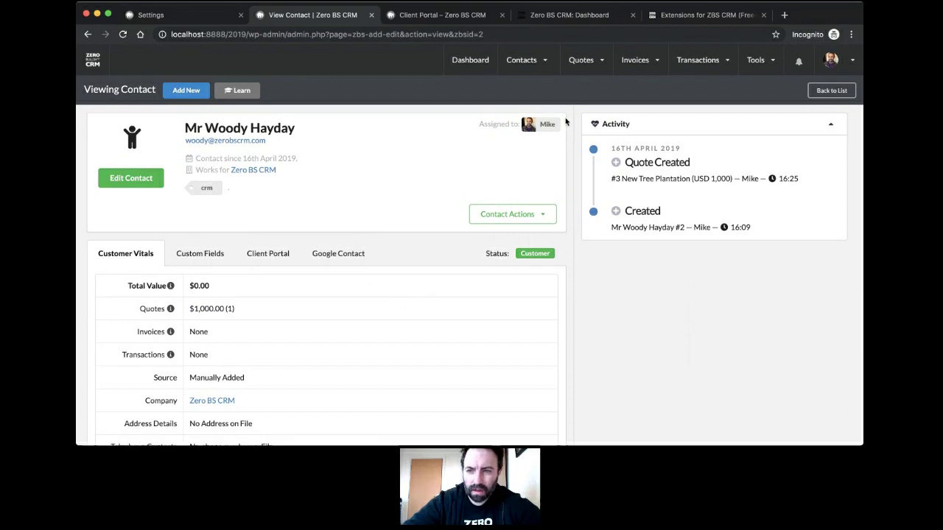
pyautogui.moveTo(832, 60)
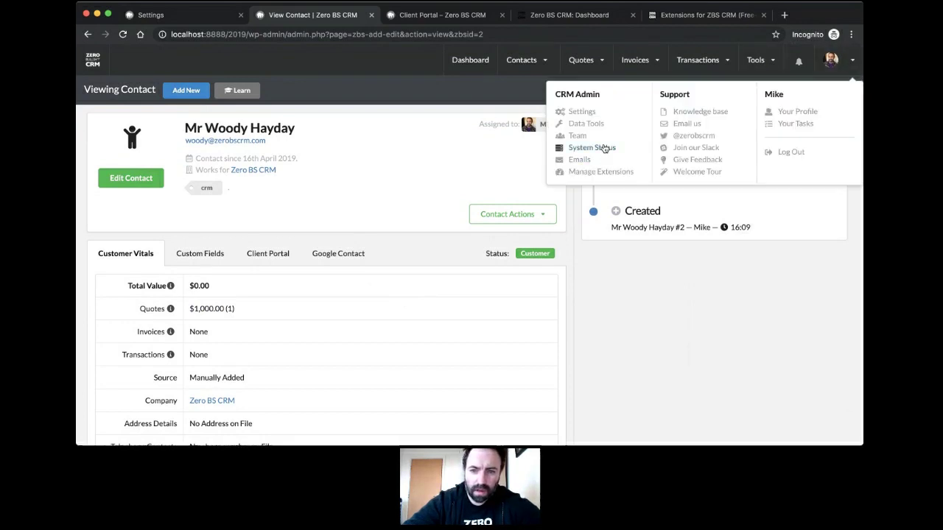
pyautogui.click(585, 160)
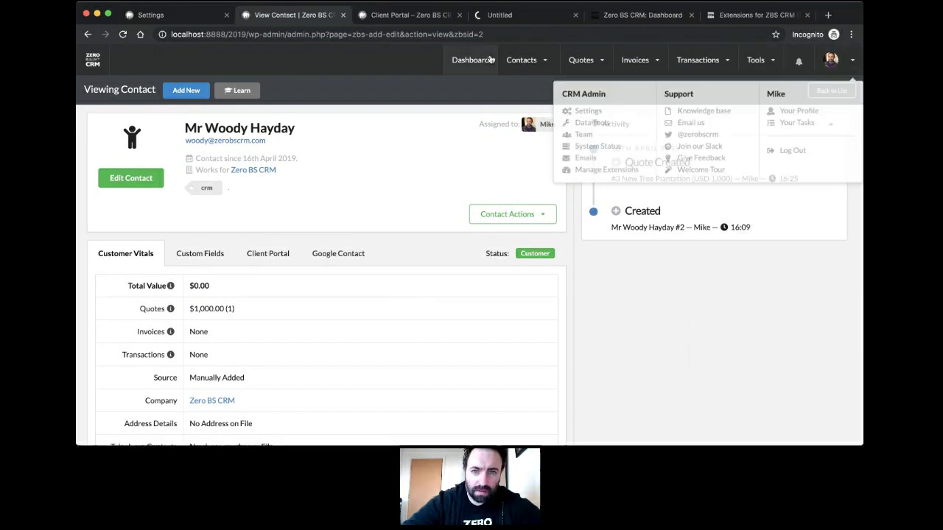
# Step: Send quote #3, New Tree Plantation, to the customer from the contact's documents
pyautogui.click(416, 18)
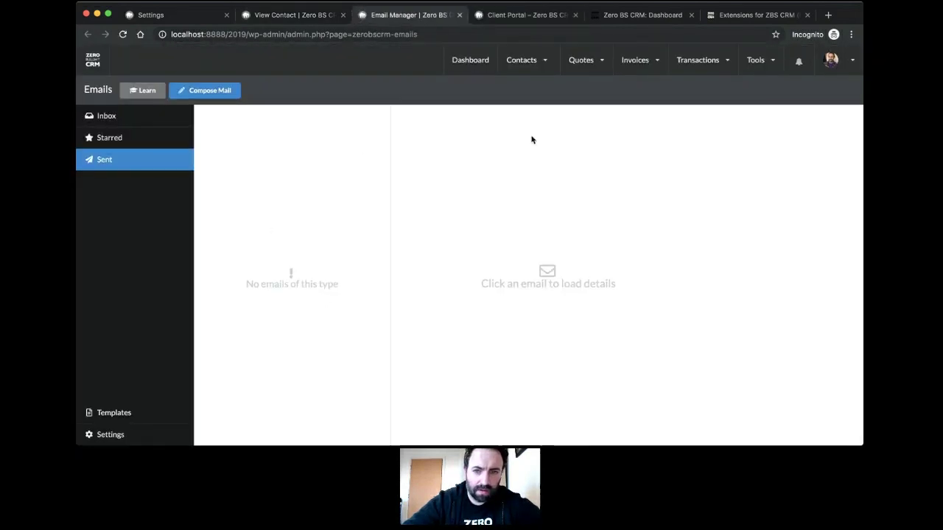
pyautogui.click(293, 14)
pyautogui.scroll(-5, 319, 222)
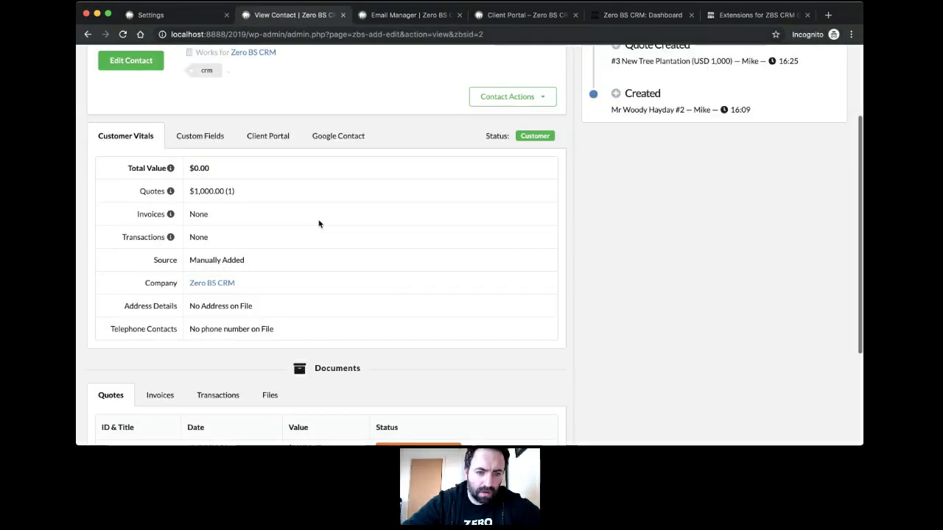
pyautogui.click(104, 296)
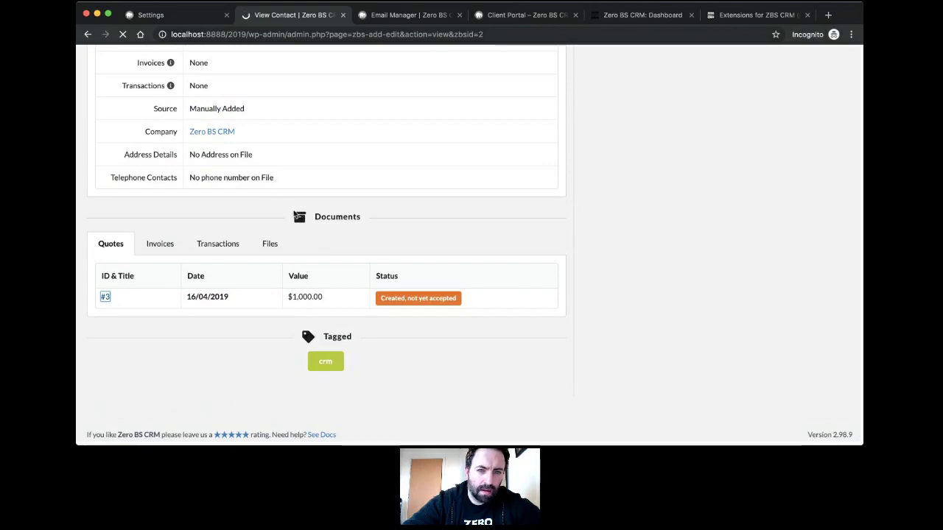
pyautogui.scroll(-2, 294, 214)
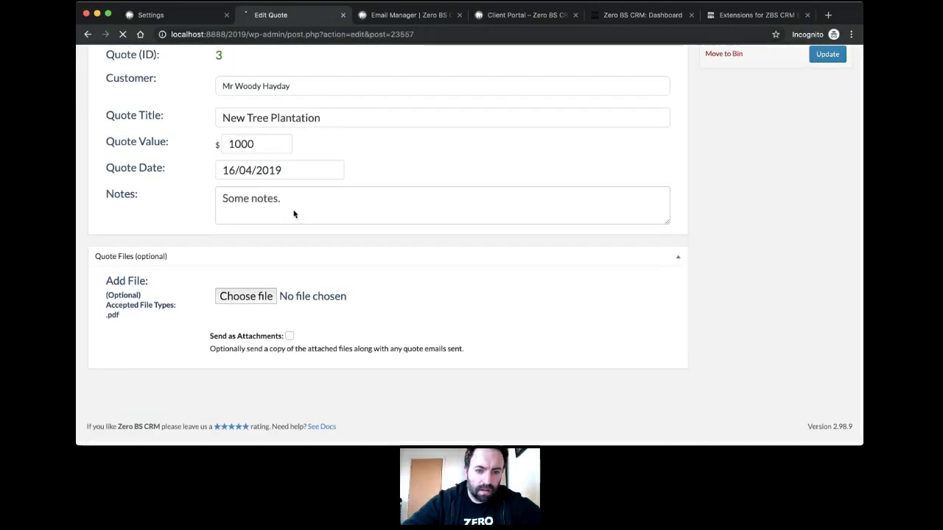
pyautogui.scroll(-5, 292, 213)
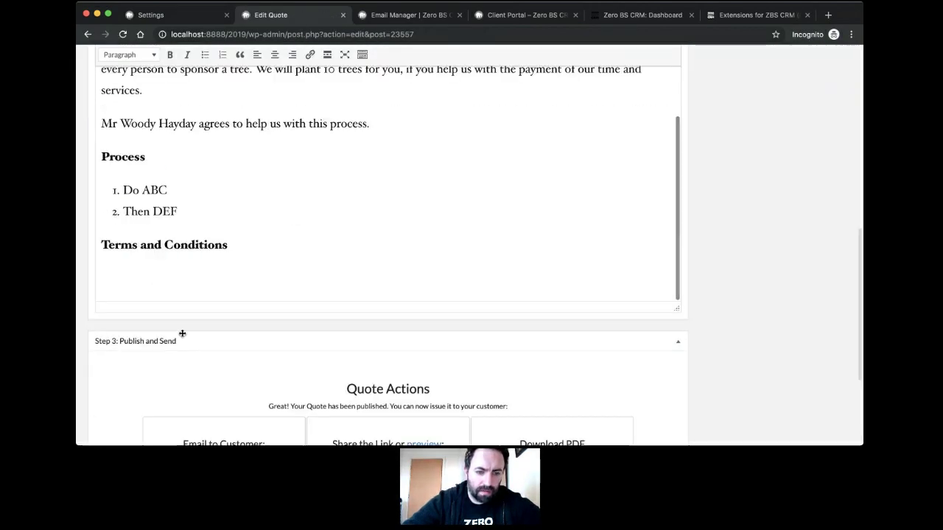
pyautogui.scroll(-3, 183, 333)
pyautogui.click(224, 322)
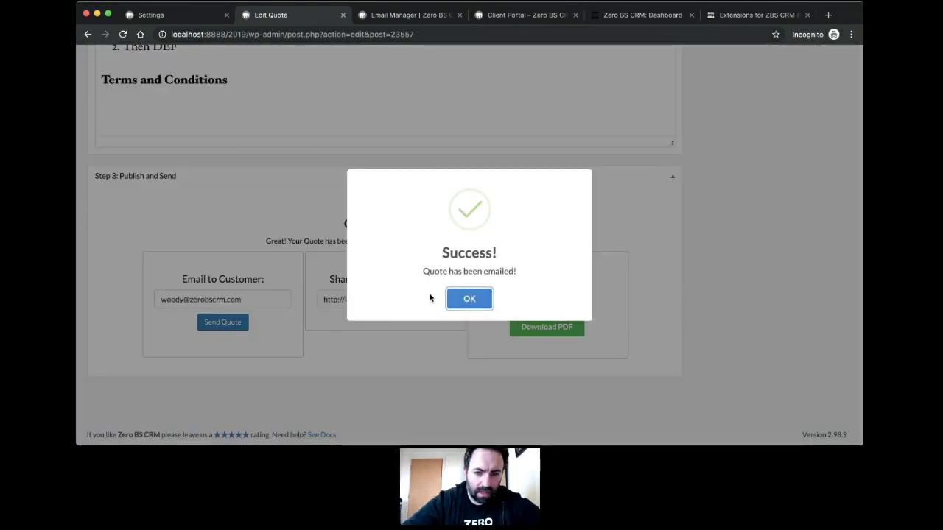
pyautogui.click(462, 298)
# Step: Return to the Email Manager tab and reload it to check the Sent folder
pyautogui.scroll(10, 385, 209)
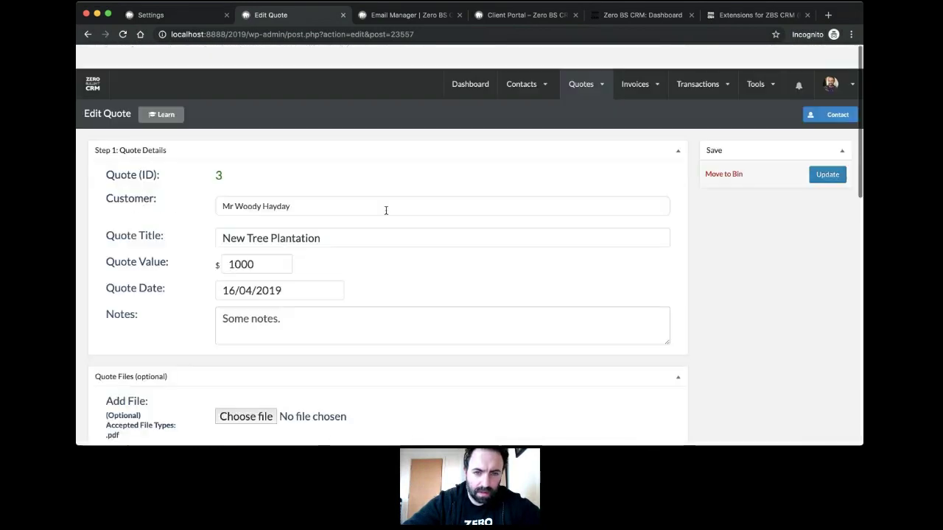
pyautogui.moveTo(583, 63)
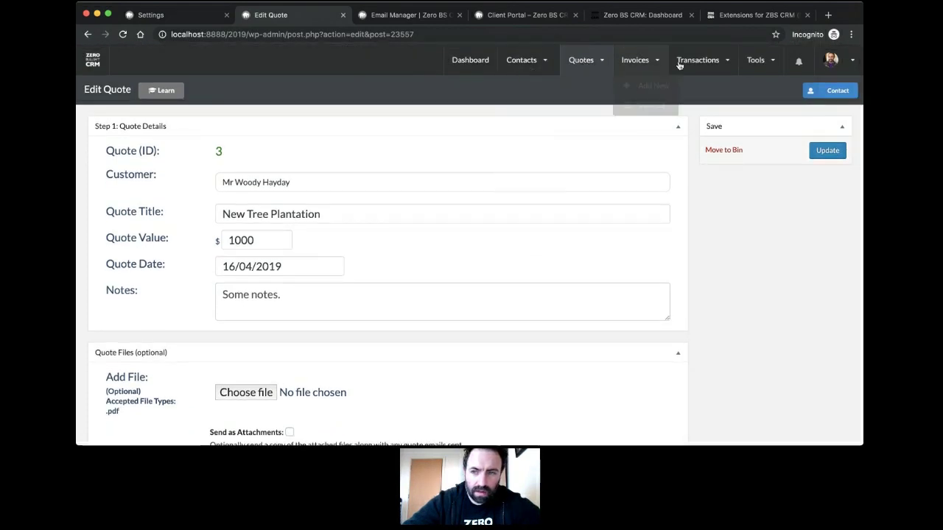
pyautogui.click(391, 16)
pyautogui.press('super+r')
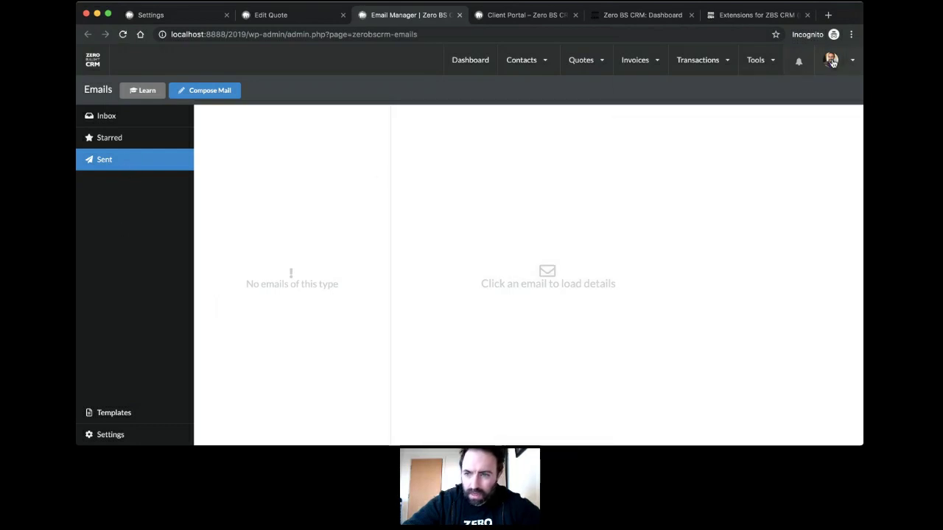
pyautogui.moveTo(843, 61)
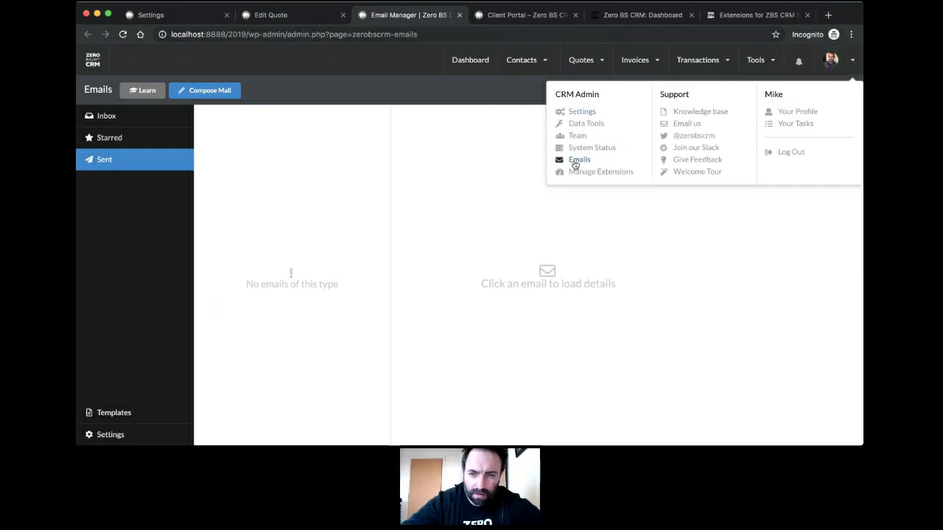
# Step: Open Settings > Mail Templates to see the sent 'You have received a new Proposal' email in Recent Email Activity
pyautogui.keyDown('super'); pyautogui.click(580, 113); pyautogui.keyUp('super')
pyautogui.click(472, 22)
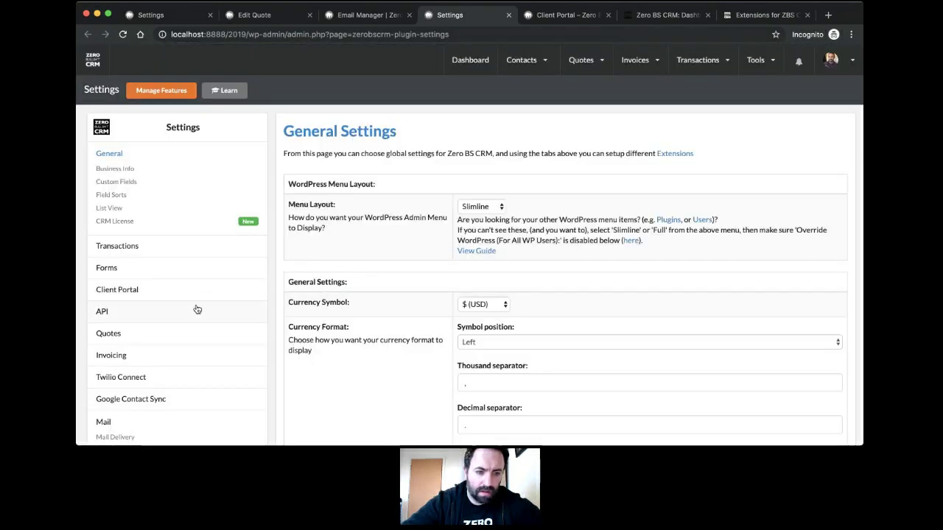
pyautogui.scroll(-3, 197, 309)
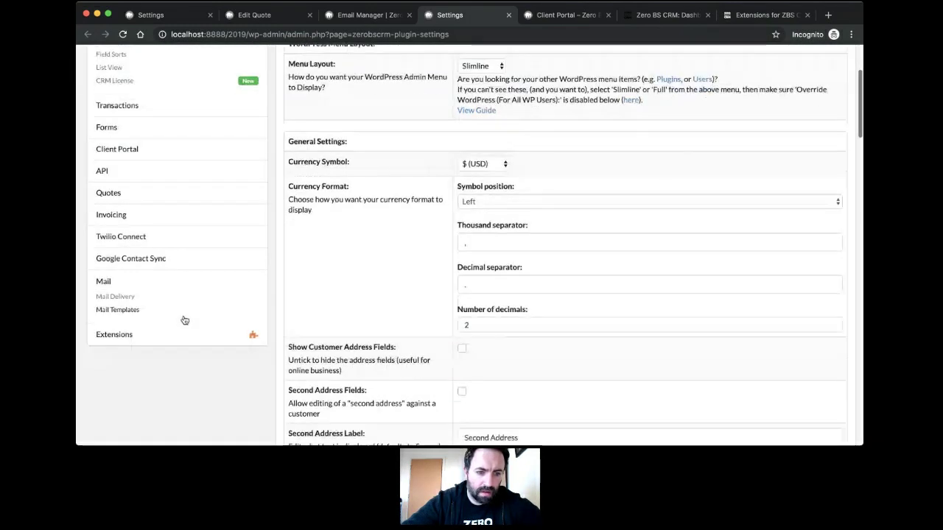
pyautogui.click(127, 309)
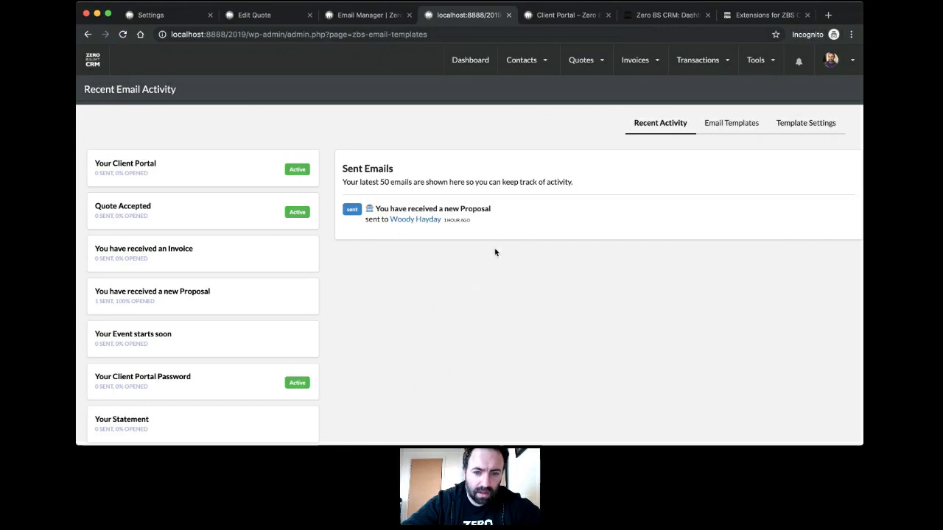
pyautogui.scroll(-2, 218, 258)
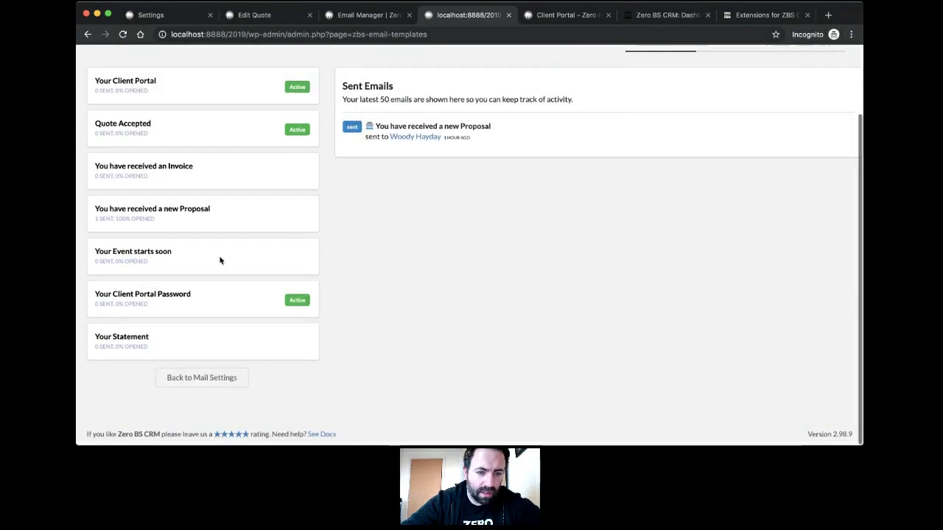
pyautogui.scroll(2, 187, 162)
pyautogui.scroll(-2, 188, 163)
pyautogui.scroll(2, 187, 162)
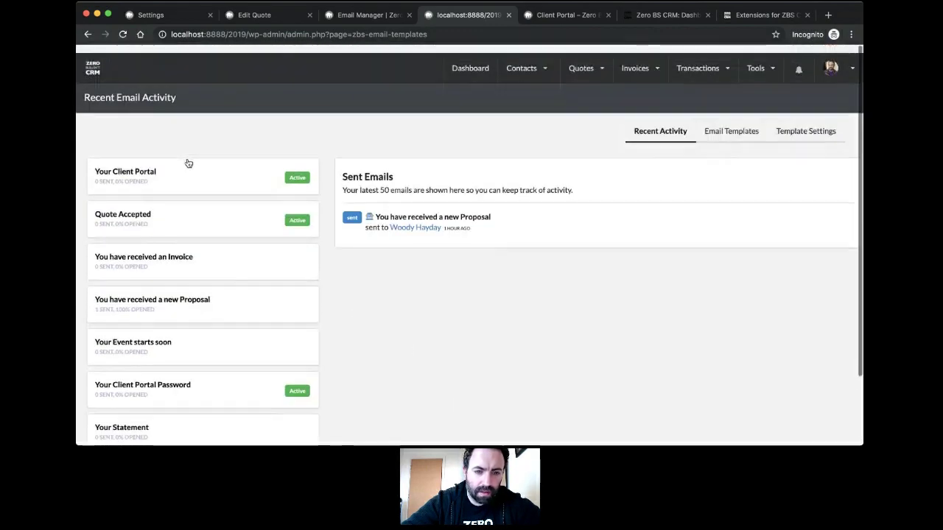
# Step: Open the 'You have received a new Proposal' template, preview it, and return to the template editor
pyautogui.click(193, 303)
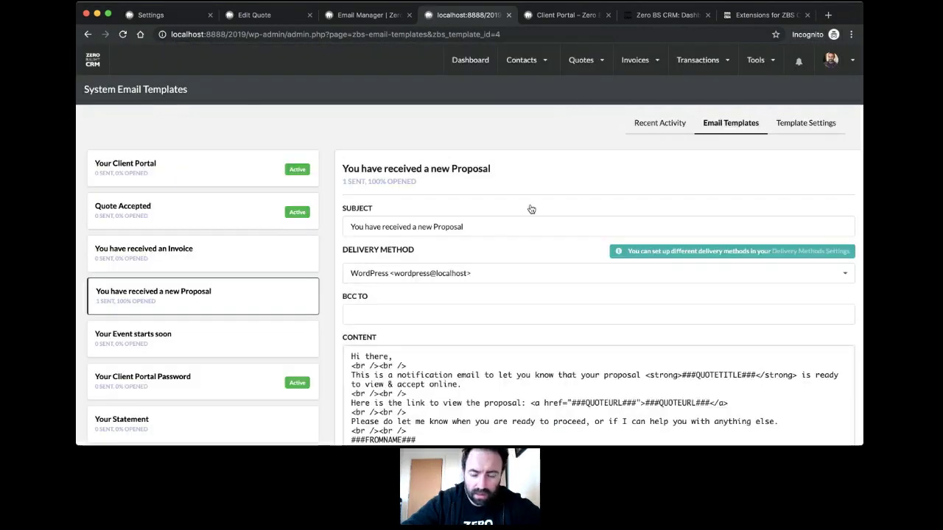
pyautogui.scroll(-4, 518, 231)
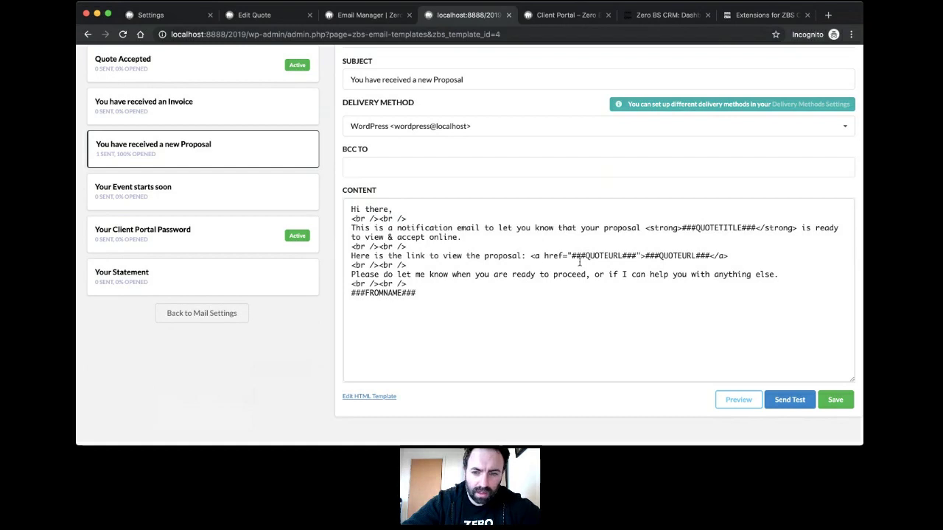
pyautogui.scroll(2, 452, 309)
pyautogui.scroll(-1, 452, 309)
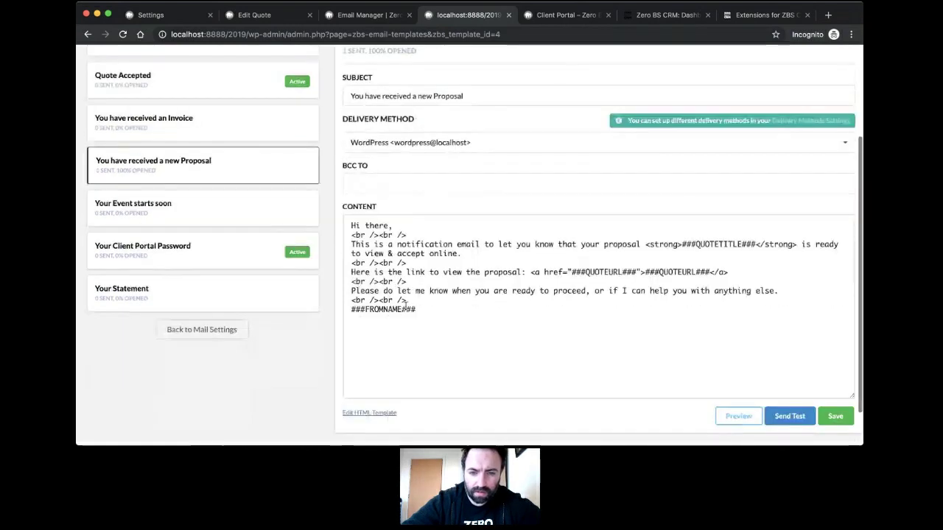
pyautogui.click(733, 417)
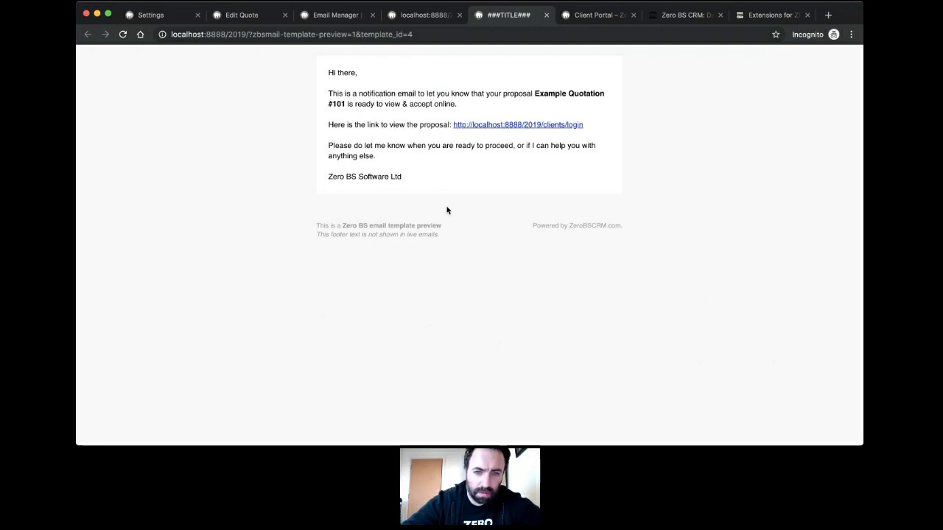
pyautogui.click(426, 17)
pyautogui.scroll(3, 213, 237)
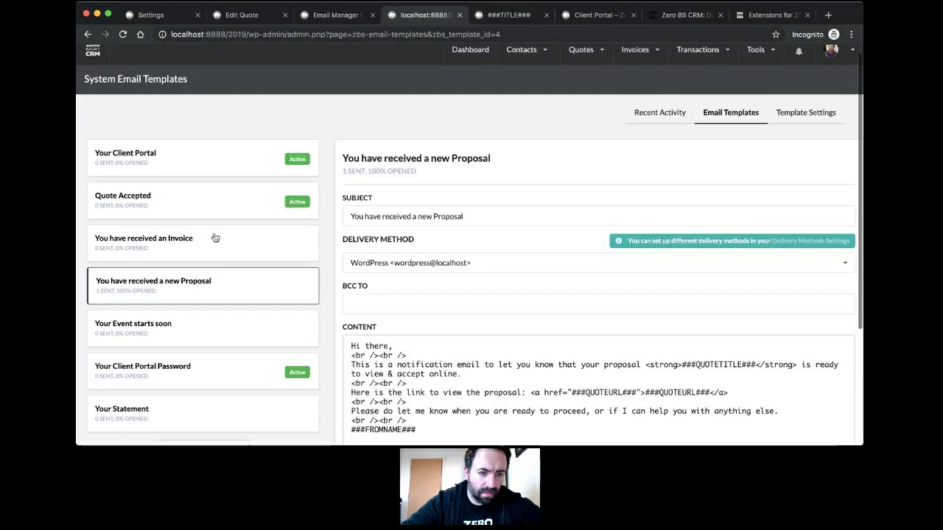
pyautogui.scroll(-3, 206, 226)
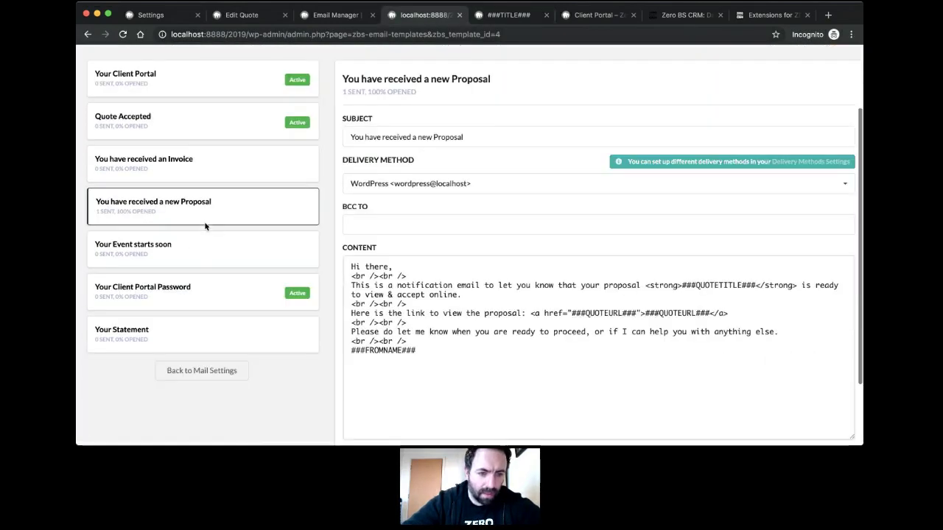
pyautogui.scroll(2, 204, 226)
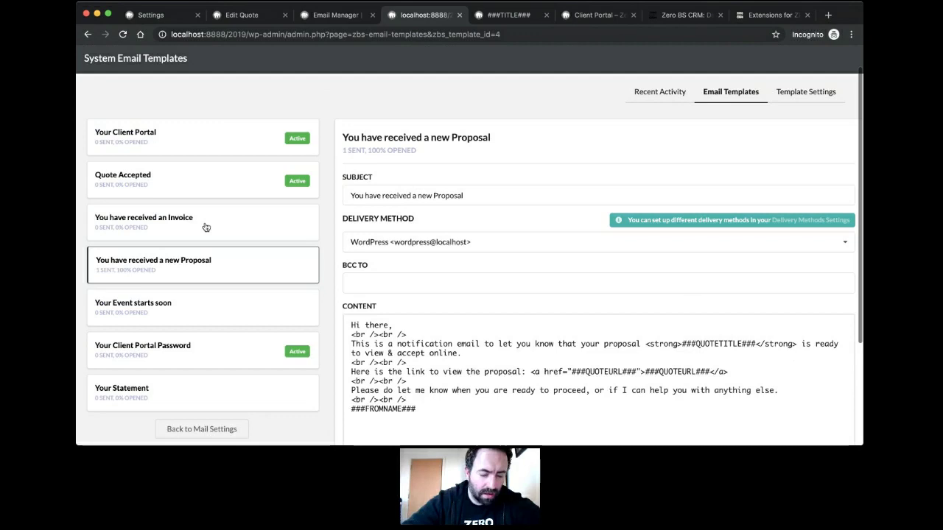
# Step: Open and read through the 'Your Client Portal' email template
pyautogui.click(194, 147)
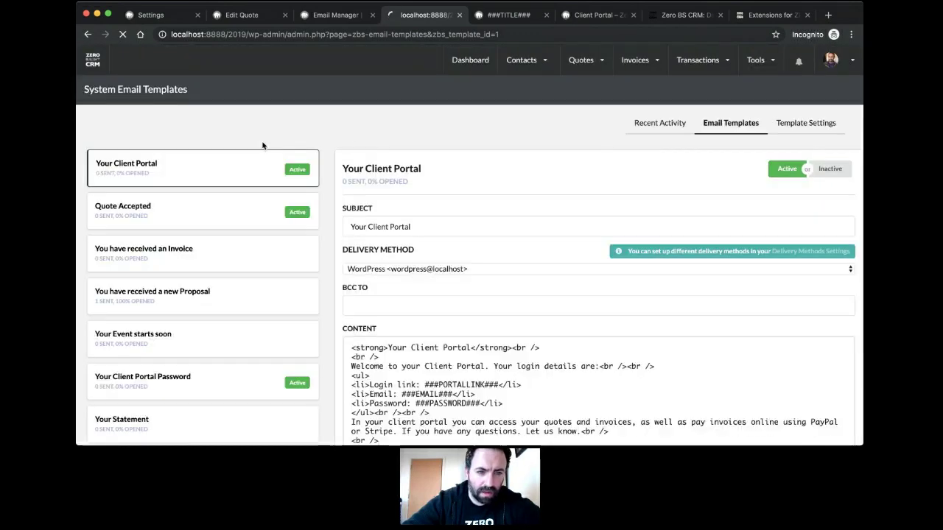
pyautogui.scroll(-1, 349, 140)
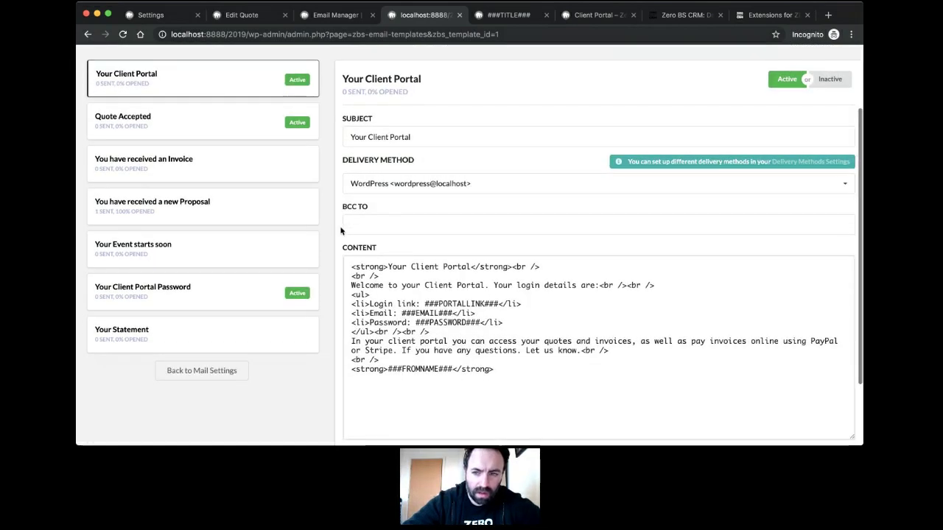
pyautogui.scroll(-2, 434, 195)
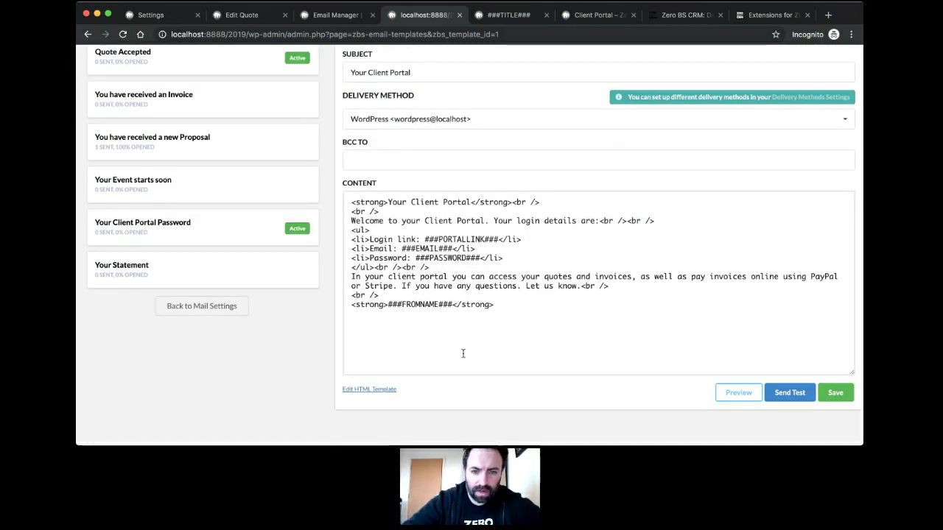
pyautogui.scroll(4, 384, 189)
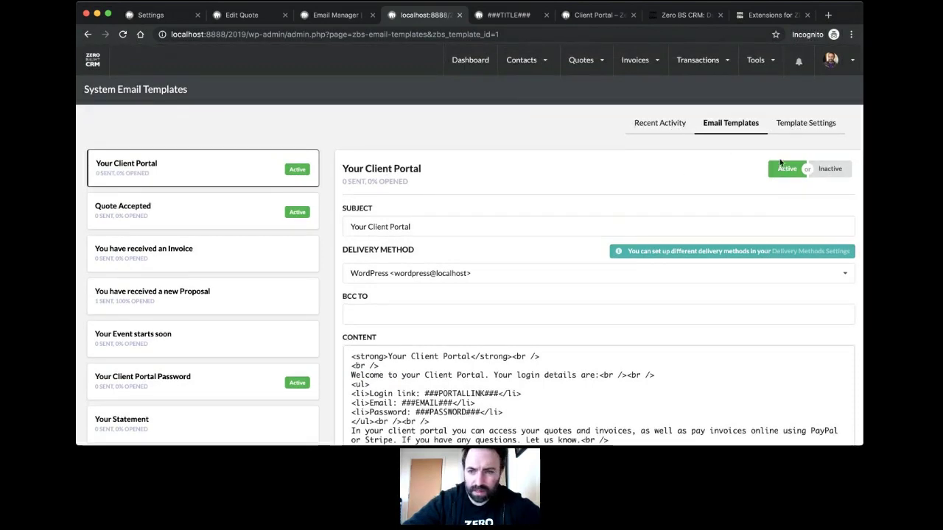
# Step: Open the 'Quote Accepted' template and review its ###QUOTETITLE### acceptance message
pyautogui.click(180, 216)
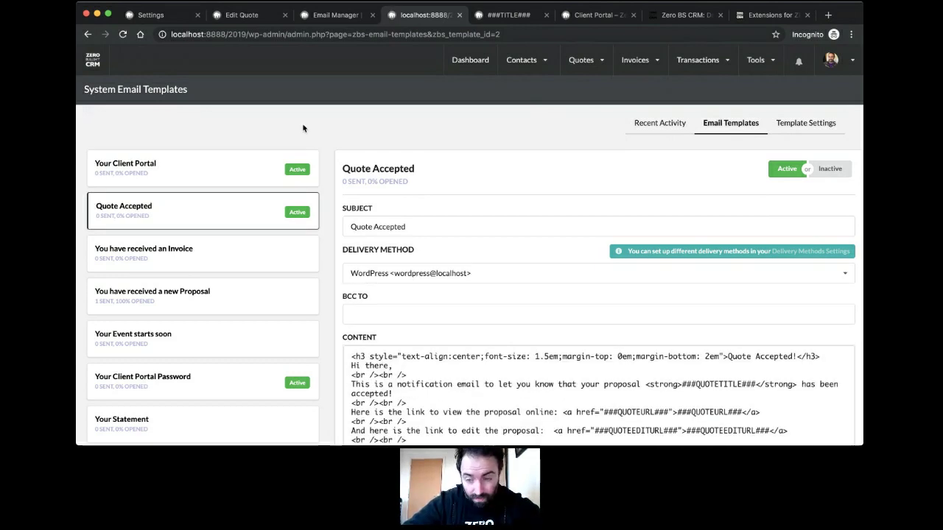
pyautogui.scroll(-2, 362, 151)
pyautogui.scroll(2, 362, 151)
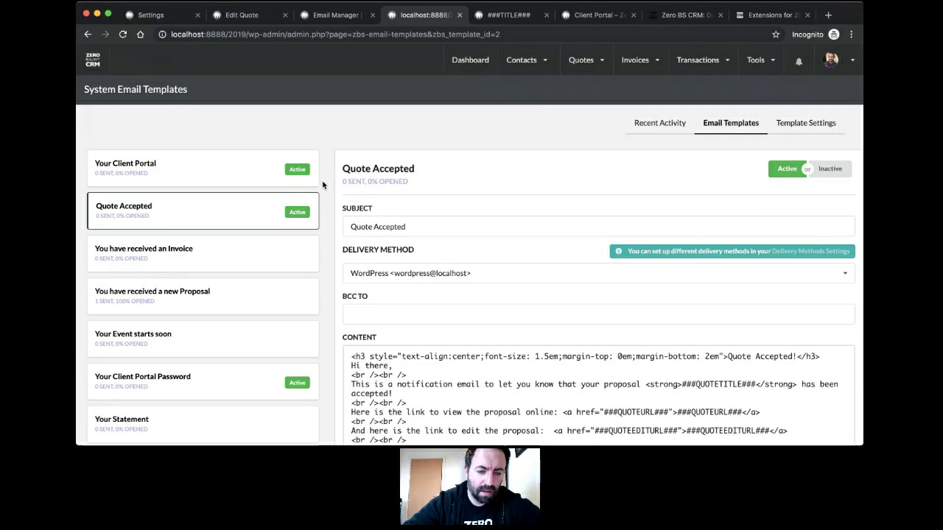
pyautogui.scroll(-2, 322, 185)
pyautogui.scroll(2, 322, 185)
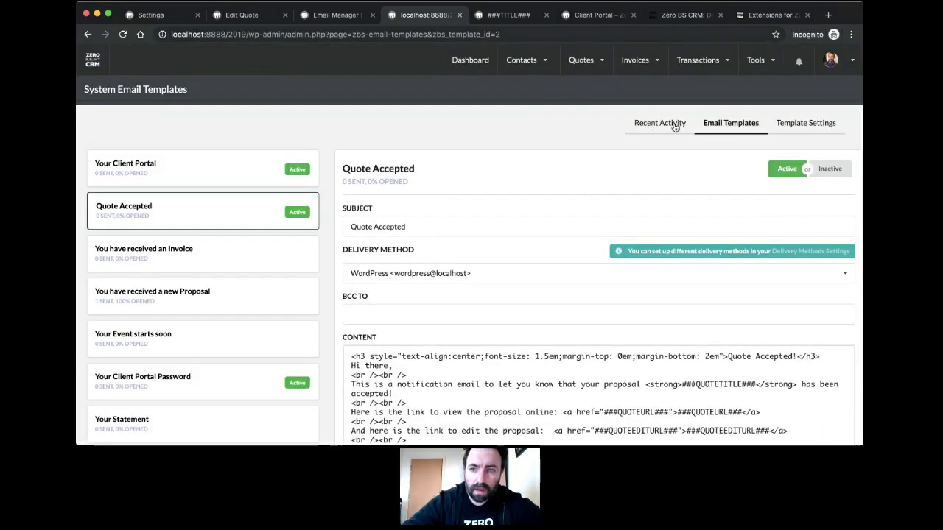
# Step: Close the ###TITLE### preview tab and start an email to contact #2 from the Contacts list
pyautogui.moveTo(531, 51)
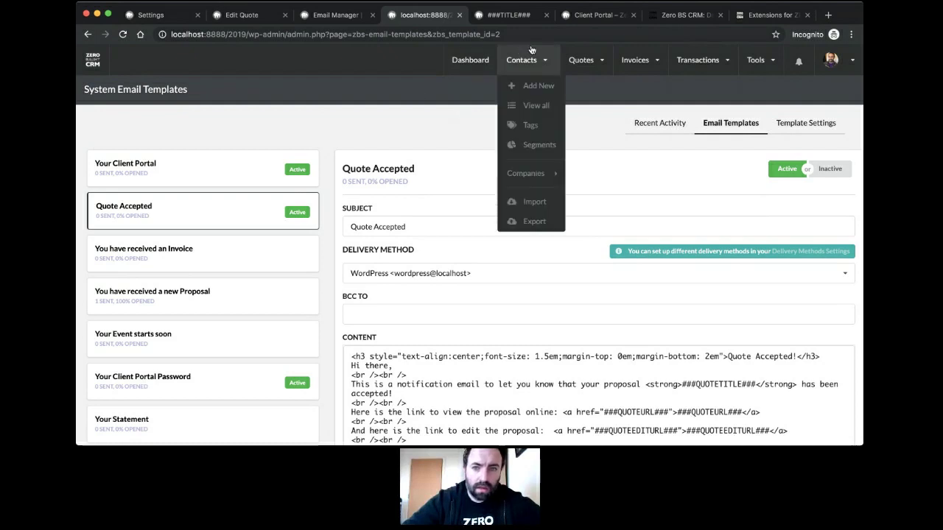
pyautogui.click(528, 112)
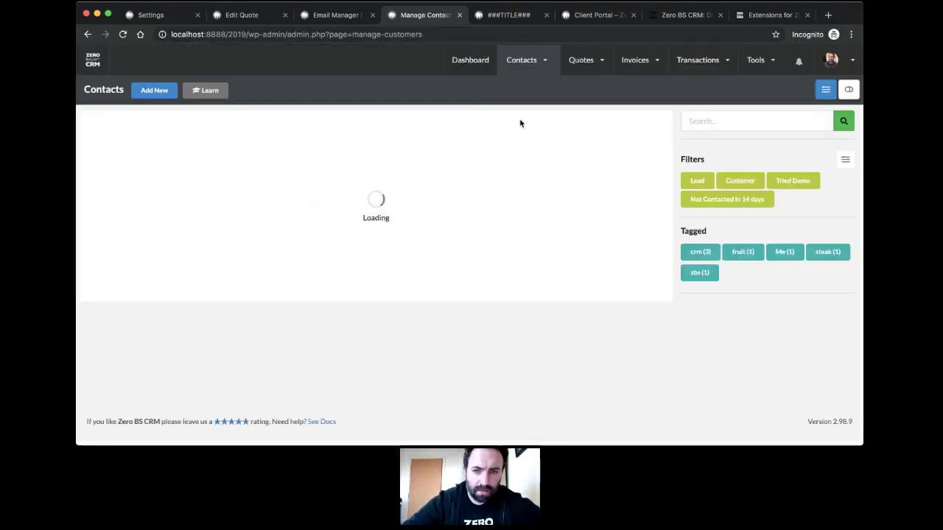
pyautogui.click(551, 16)
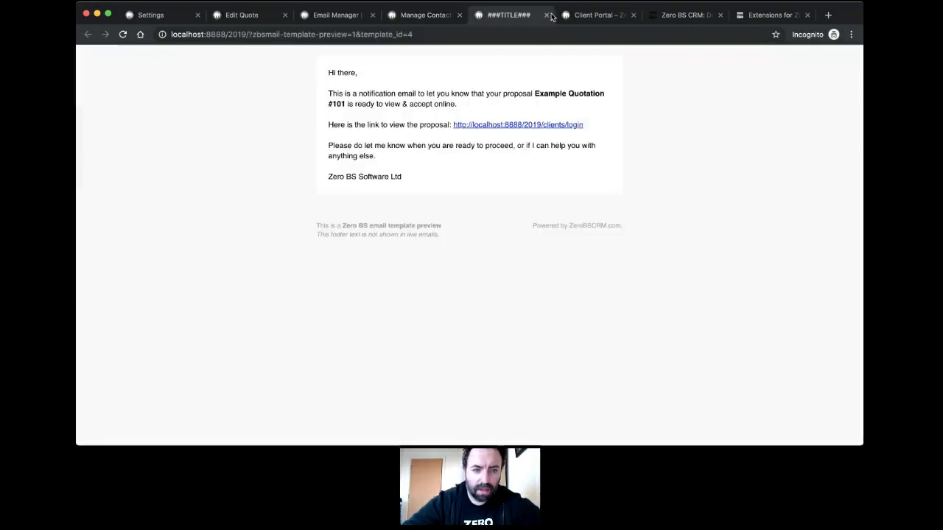
pyautogui.click(551, 16)
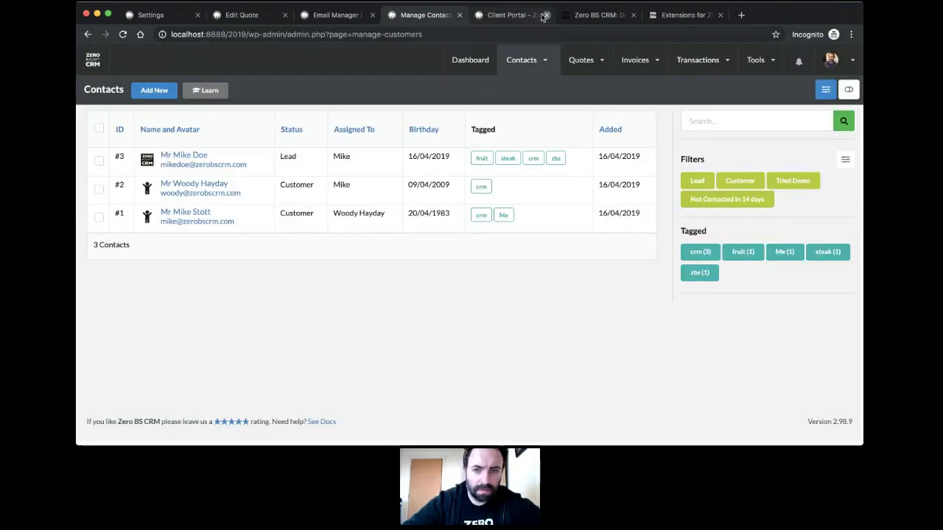
pyautogui.click(202, 191)
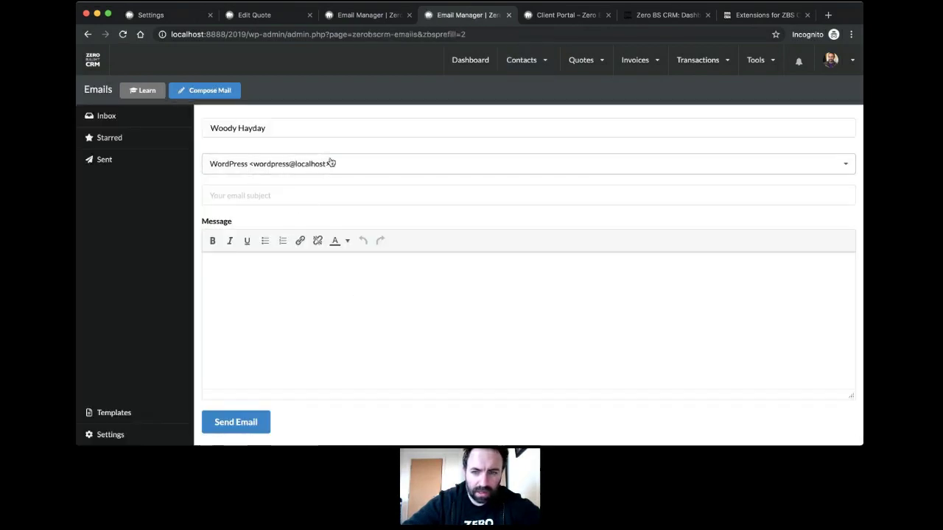
# Step: Enter the subject 'Your Quote - anything I can help with?'
pyautogui.click(297, 165)
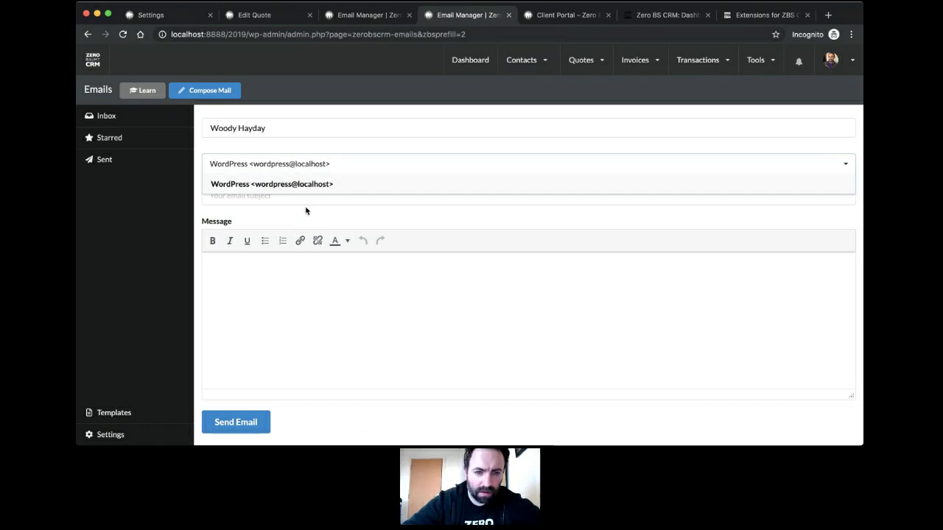
pyautogui.click(314, 199)
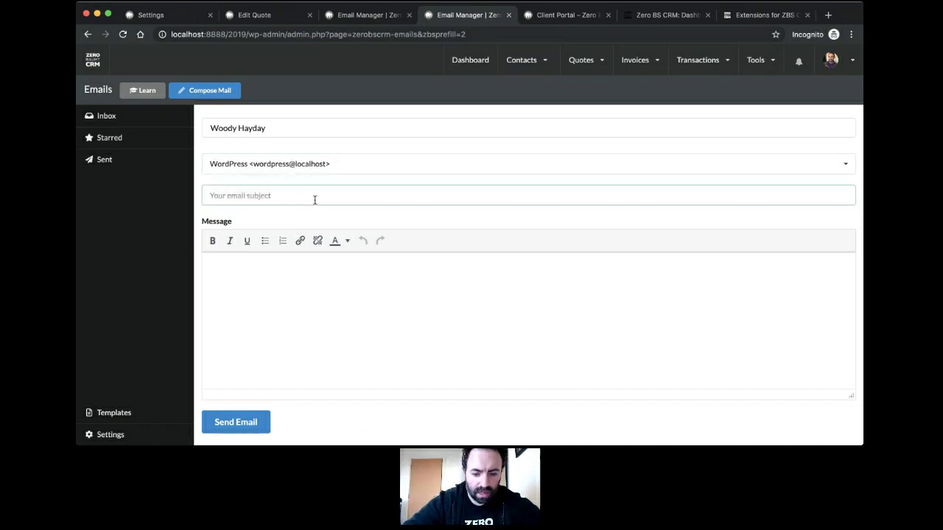
pyautogui.write('Your Auo')
pyautogui.press('BackSpace')
pyautogui.press('BackSpace')
pyautogui.press('BackSpace')
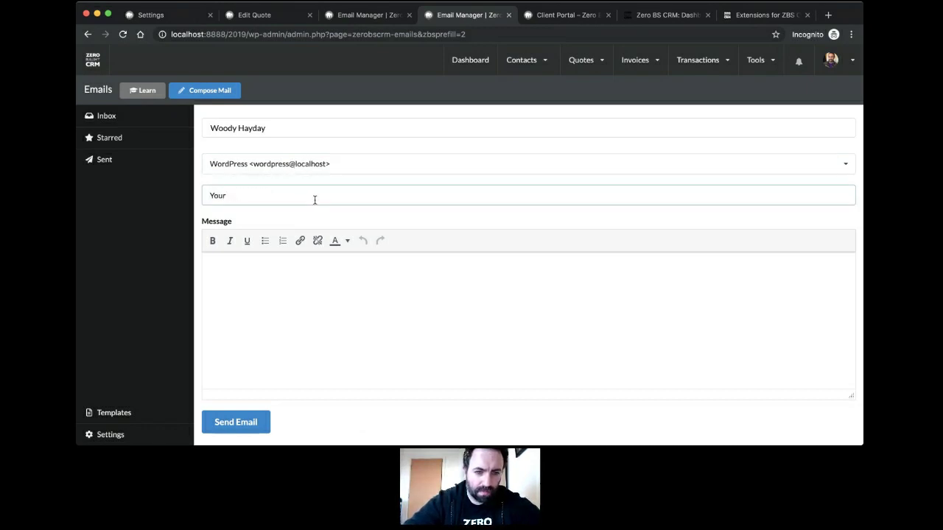
pyautogui.write('Quote - anything I ')
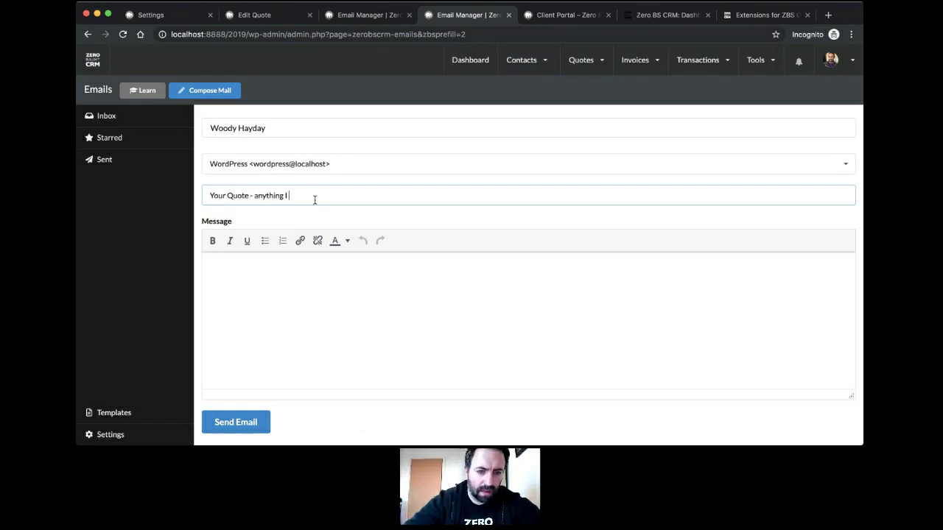
pyautogui.write('canhelp w')
pyautogui.press('BackSpace')
pyautogui.press('BackSpace')
pyautogui.press('BackSpace')
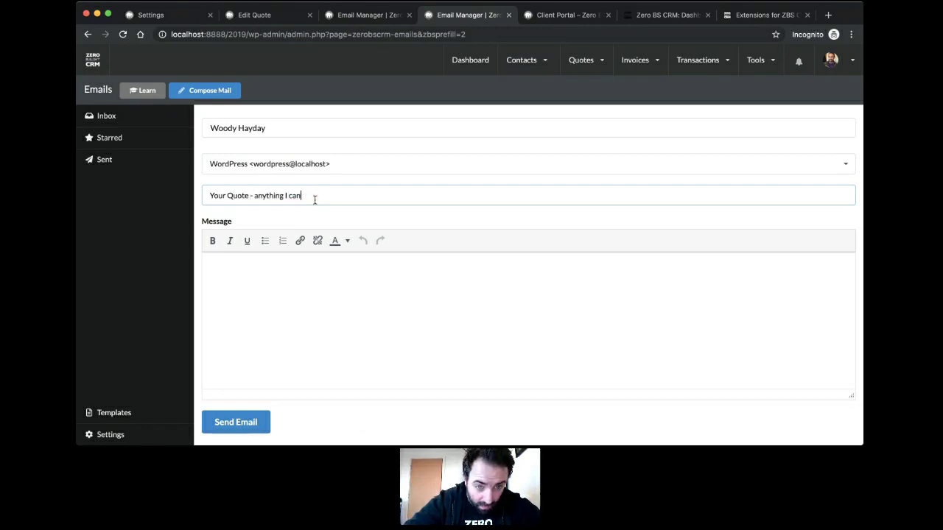
pyautogui.write('help with?')
# Step: Write a short check-in message asking how things are going, sign it off, and send it
pyautogui.click(305, 282)
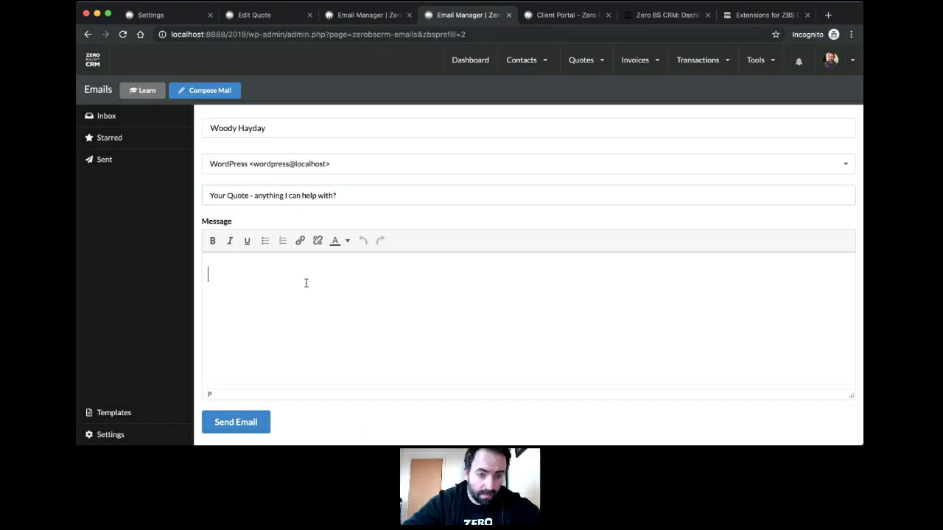
pyautogui.write('Hi Woo')
pyautogui.press('BackSpace')
pyautogui.press('BackSpace')
pyautogui.write('Wo')
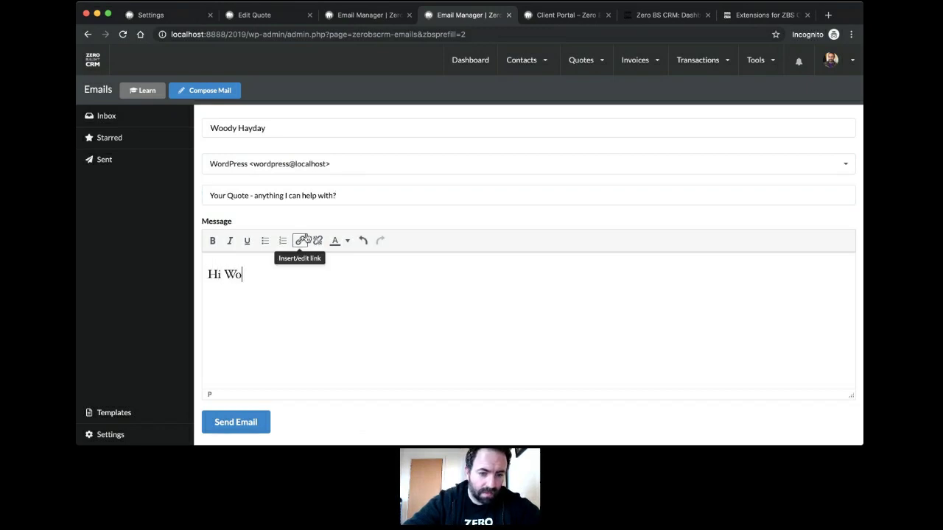
pyautogui.write('ody,  just che')
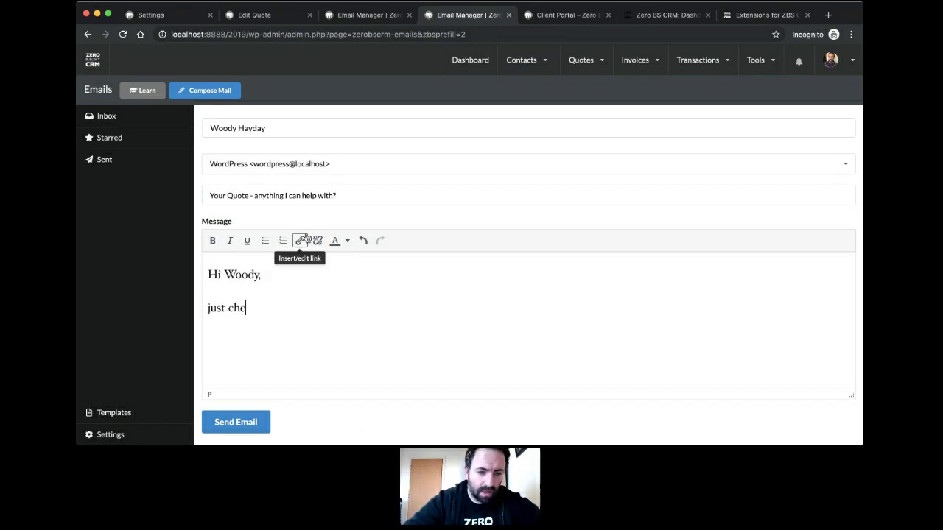
pyautogui.write('cking in on things - h')
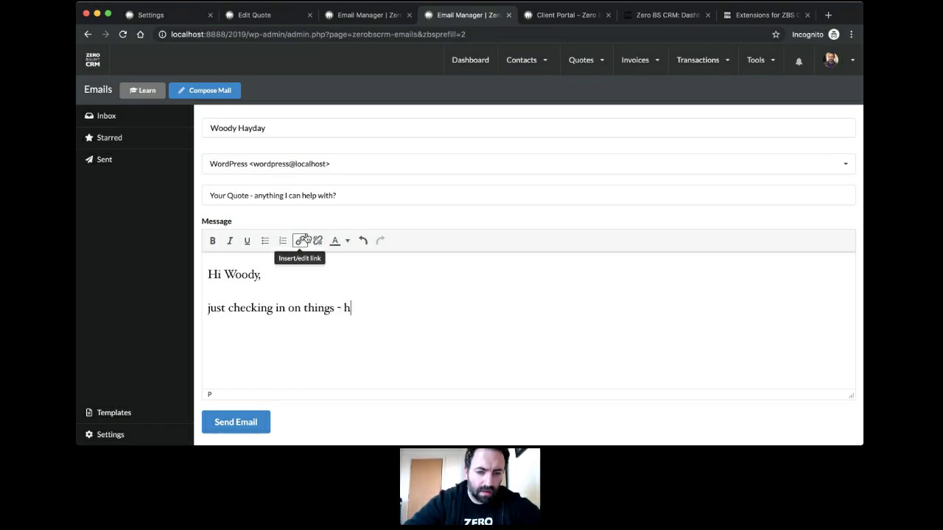
pyautogui.write('ow is it going?')
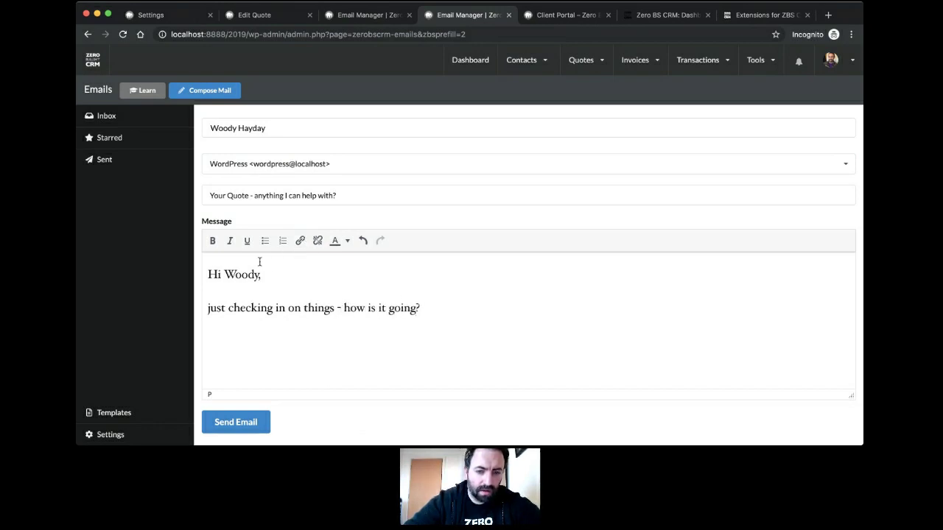
pyautogui.click(213, 309)
pyautogui.press('BackSpace')
pyautogui.write('J')
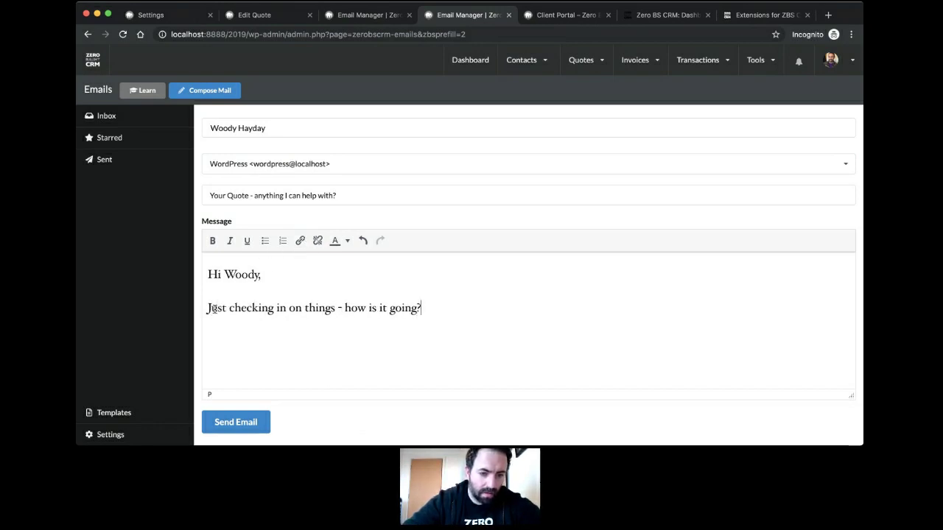
pyautogui.write('Mike')
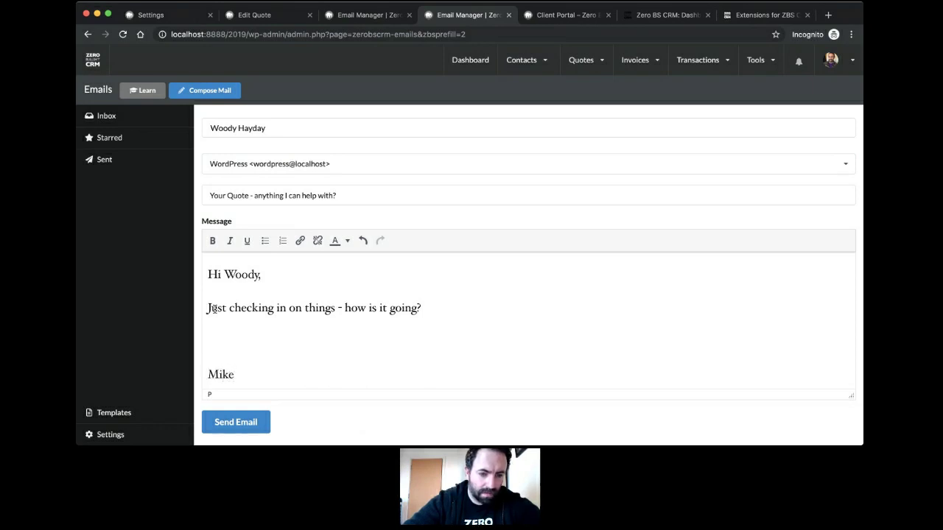
pyautogui.click(235, 422)
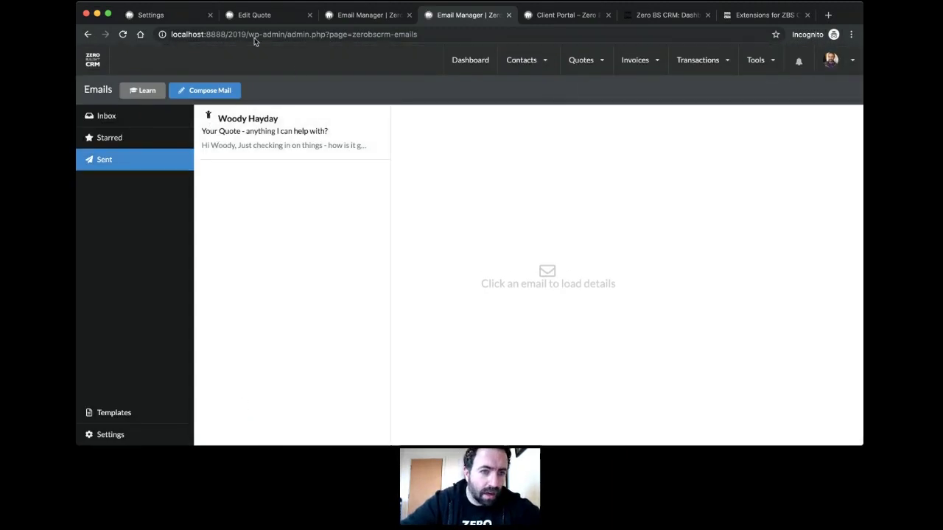
# Step: Change the Contact Image Mode in general settings and save the settings
pyautogui.click(156, 15)
pyautogui.scroll(-15, 436, 291)
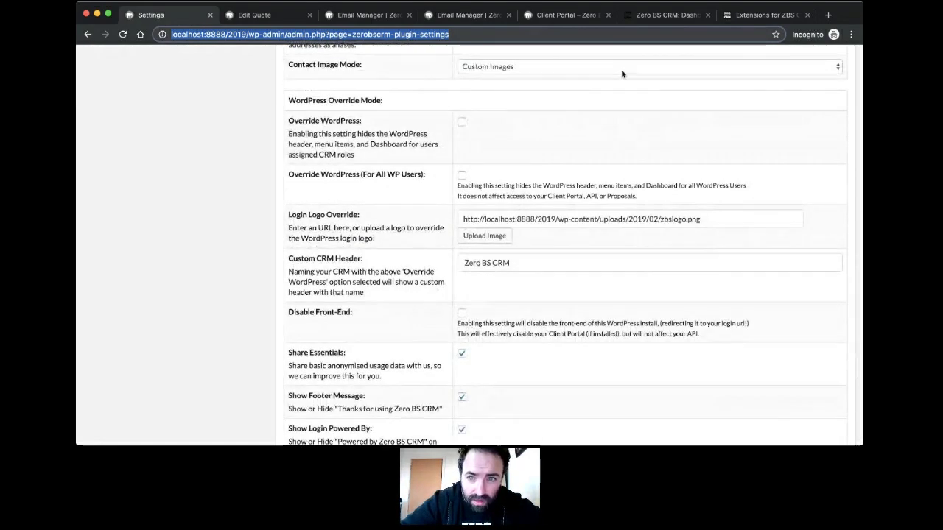
pyautogui.click(621, 69)
pyautogui.click(592, 73)
pyautogui.click(577, 125)
pyautogui.scroll(-15, 575, 131)
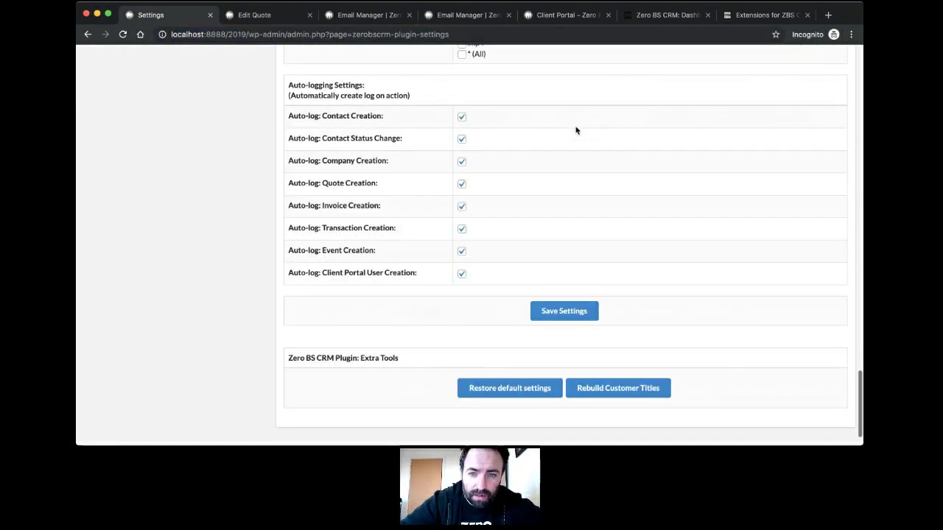
pyautogui.click(581, 272)
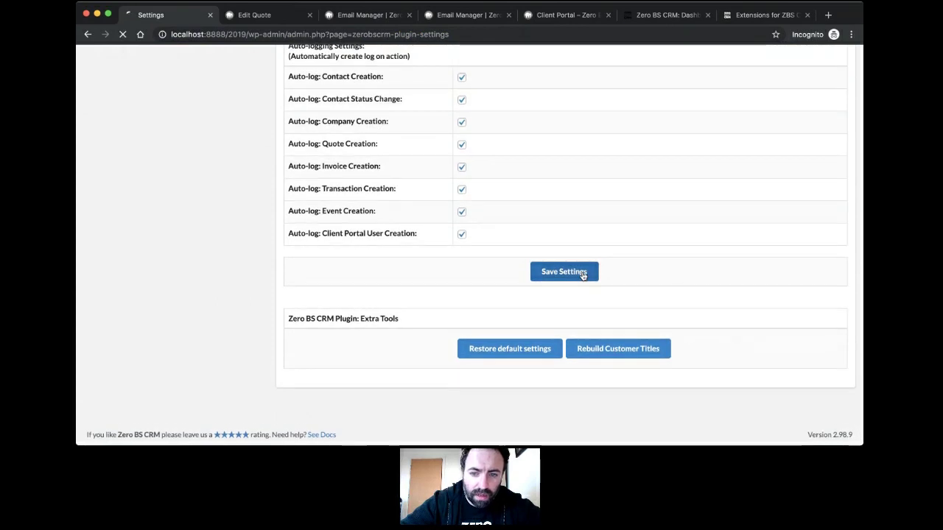
# Step: Back in Email Manager, open the sent quote check-in email's details
pyautogui.click(361, 16)
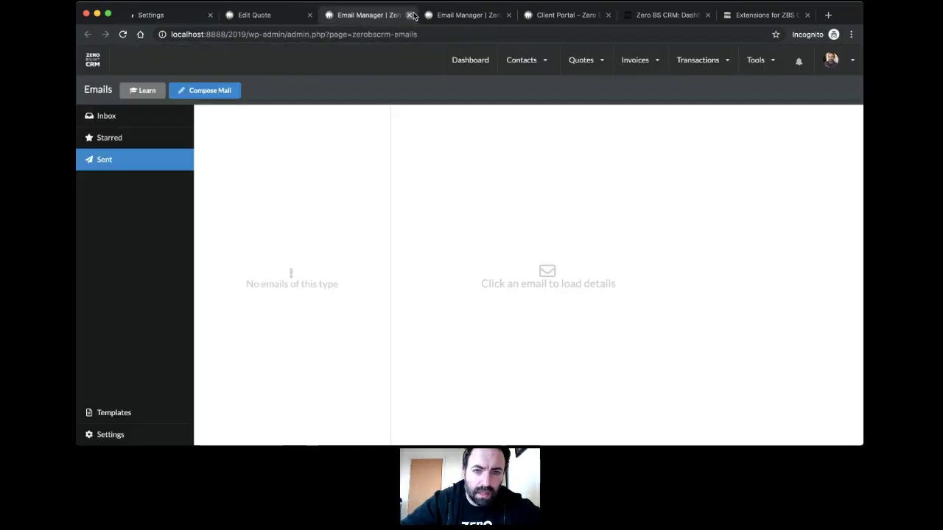
pyautogui.click(409, 15)
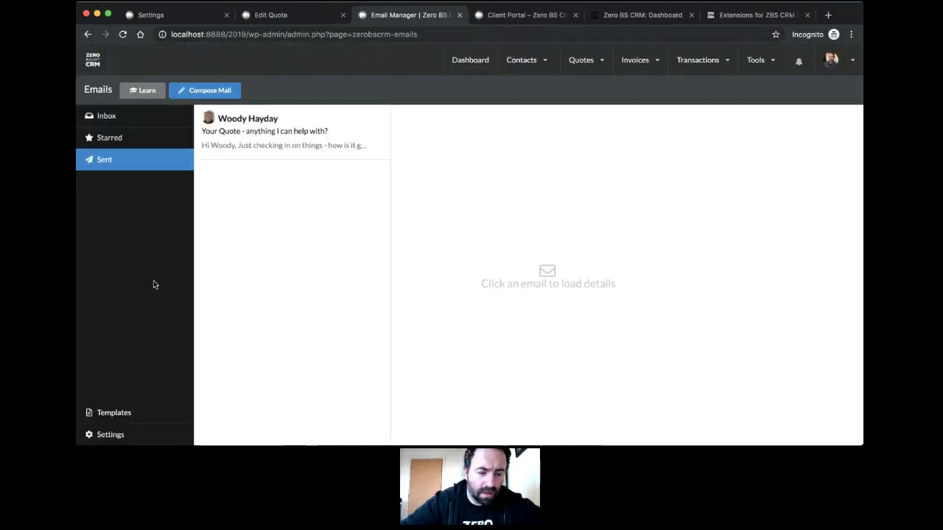
pyautogui.click(282, 140)
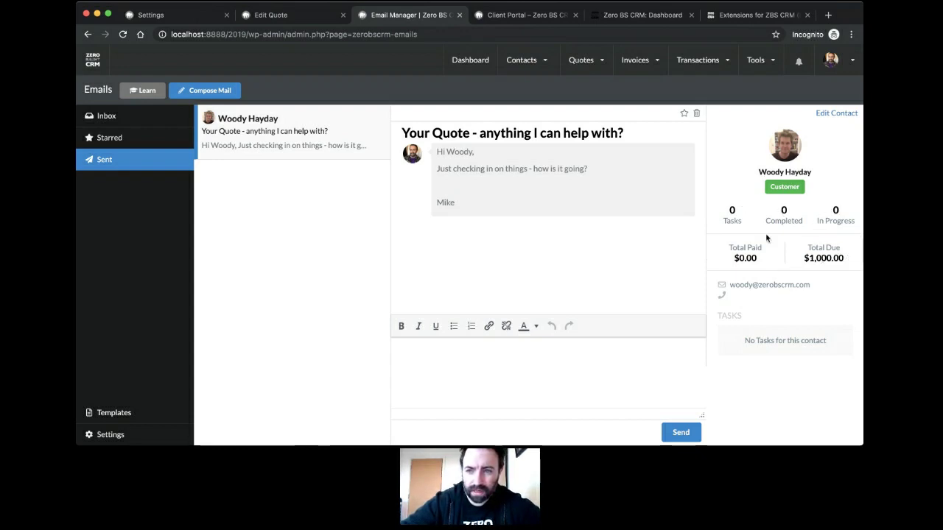
# Step: Open Tools > Task Scheduler in a new tab to view the April 2019 calendar
pyautogui.moveTo(755, 61)
pyautogui.keyDown('super'); pyautogui.click(775, 86); pyautogui.keyUp('super')
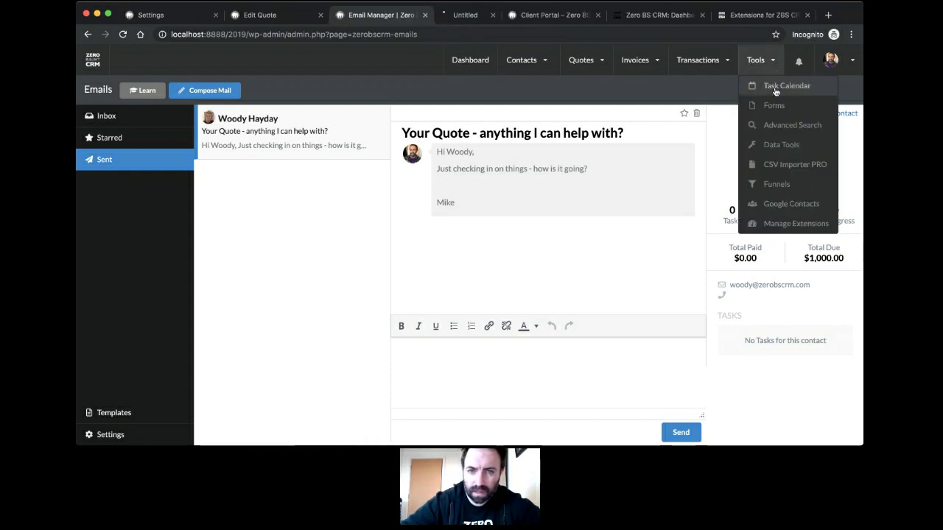
pyautogui.click(453, 16)
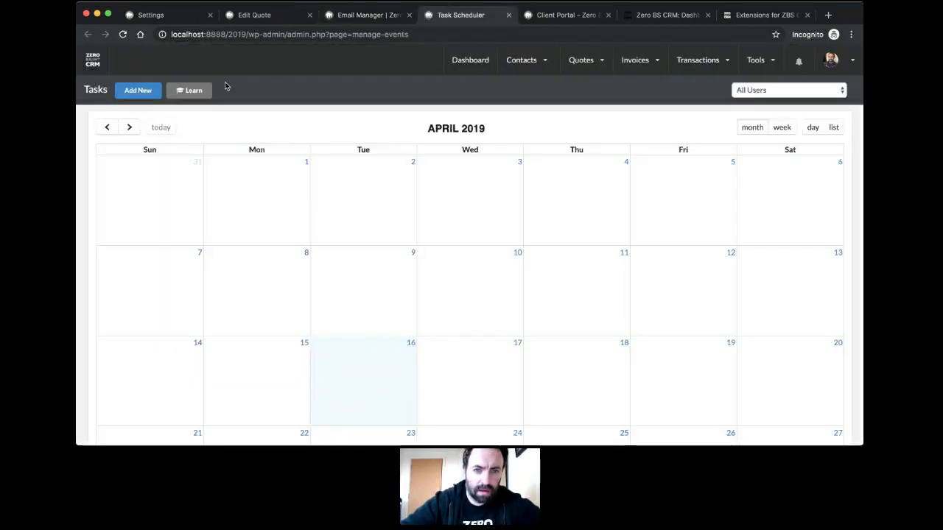
# Step: Create a new 'Chase up about Quote' task assigned to a team member, dated 19 April 2019
pyautogui.click(136, 93)
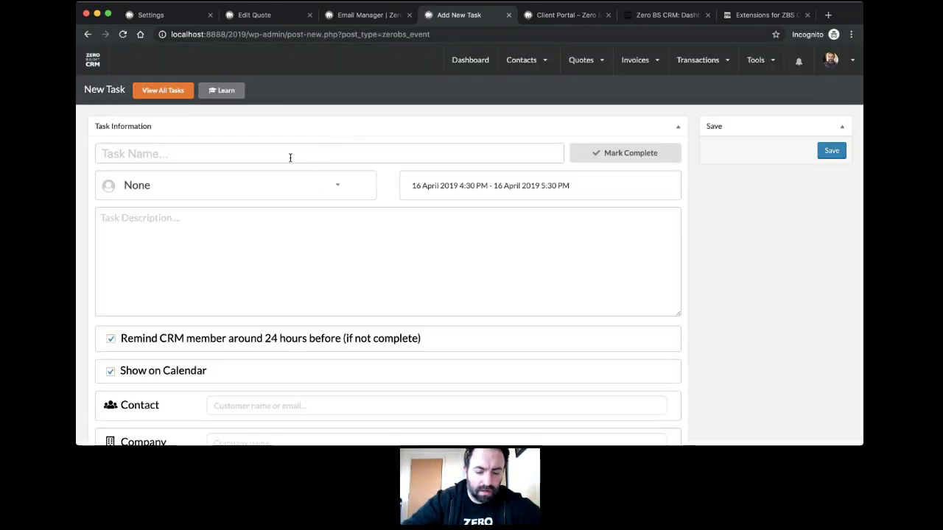
pyautogui.click(290, 157)
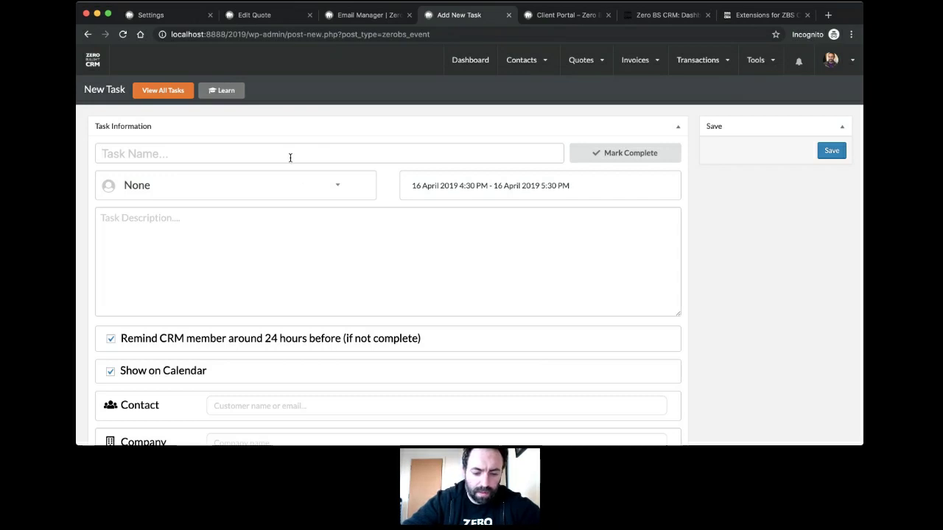
pyautogui.write('Chase up abut ')
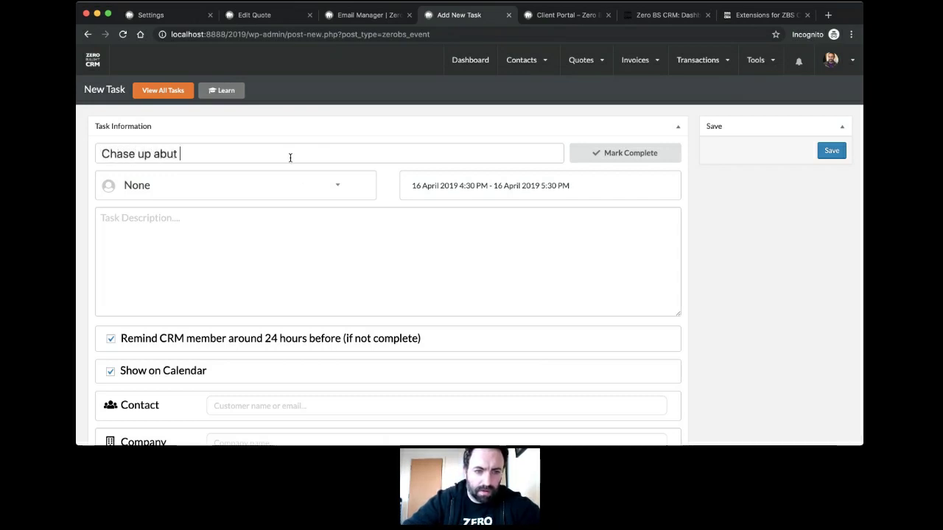
pyautogui.press('BackSpace')
pyautogui.press('BackSpace')
pyautogui.press('BackSpace')
pyautogui.write('out Aq')
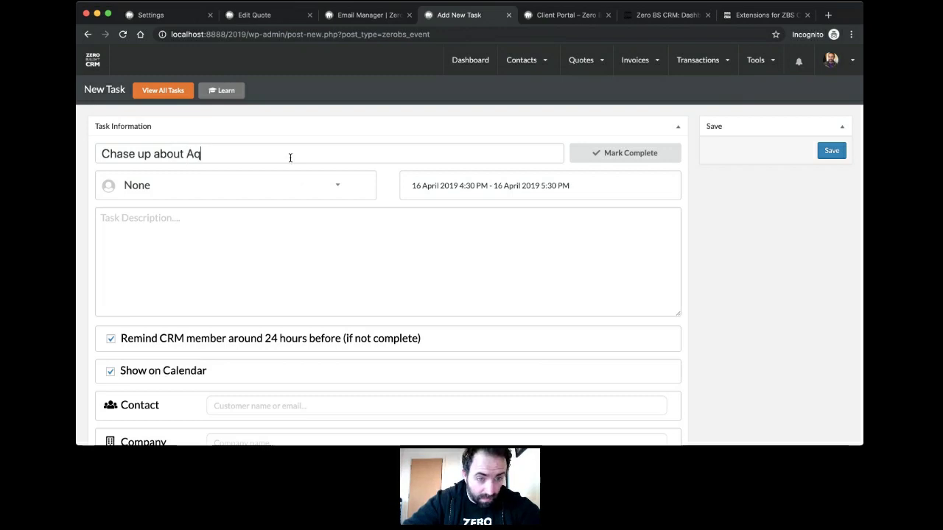
pyautogui.press('BackSpace')
pyautogui.press('BackSpace')
pyautogui.write('Quote')
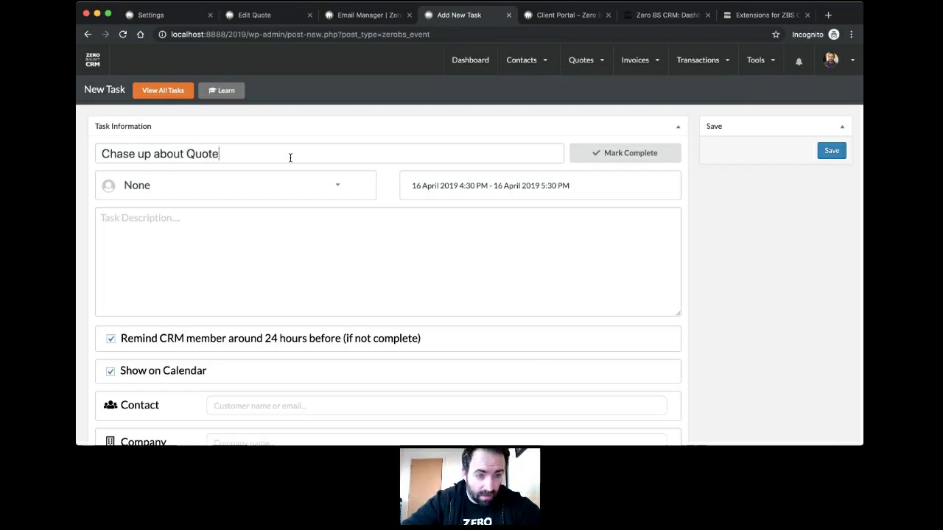
pyautogui.click(345, 186)
pyautogui.click(259, 240)
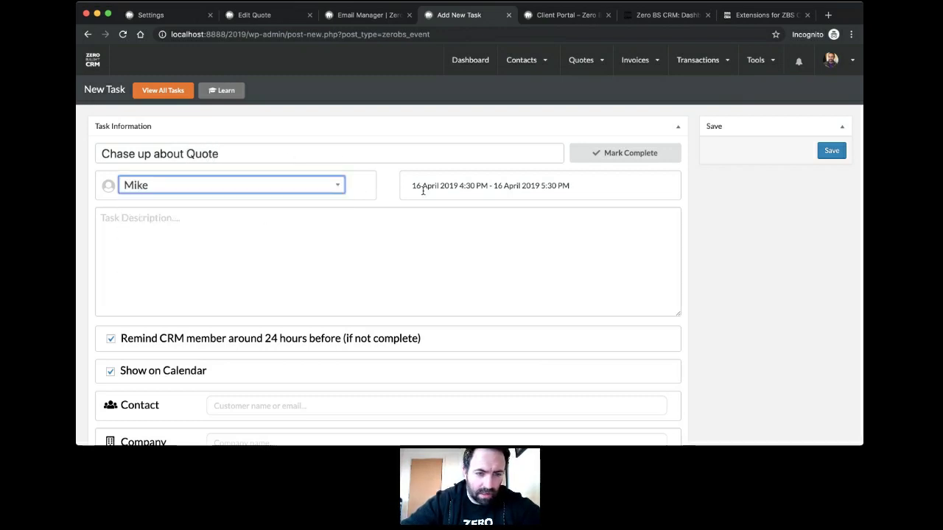
pyautogui.click(455, 190)
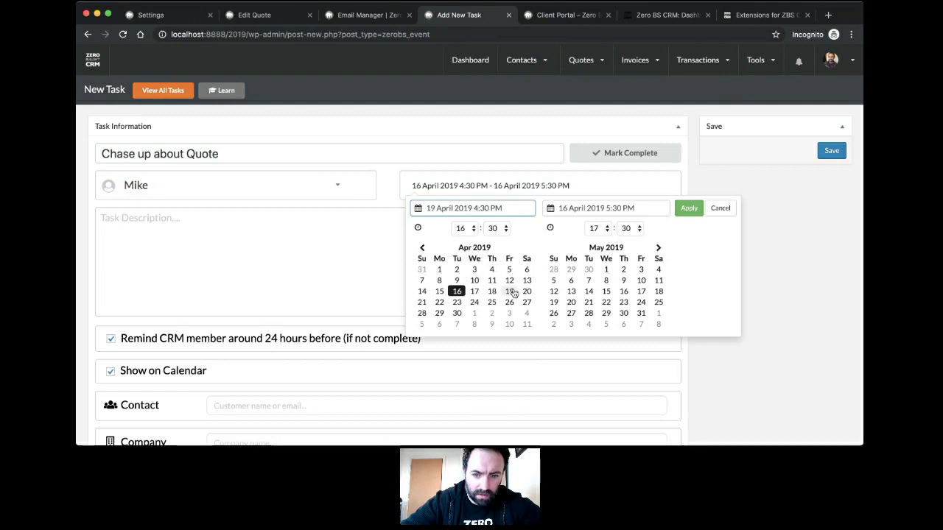
pyautogui.click(509, 292)
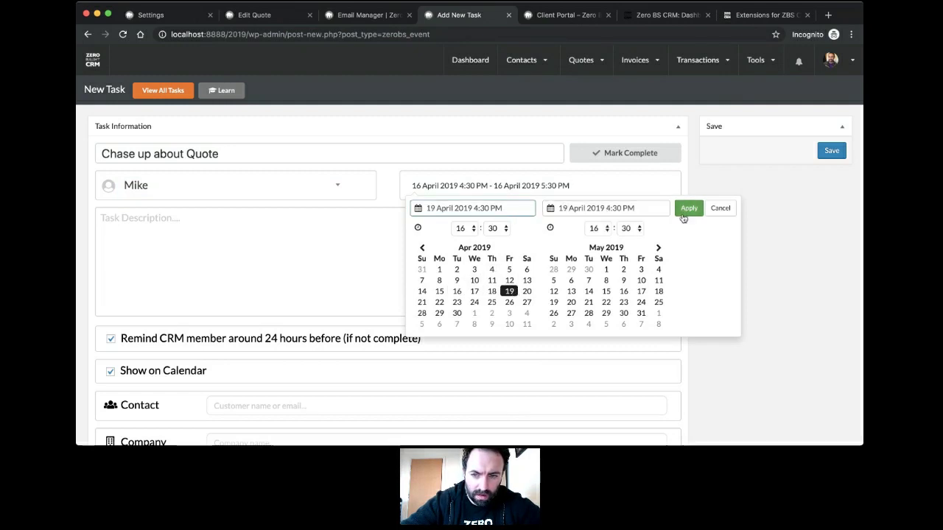
pyautogui.click(685, 209)
# Step: Describe following up with the contact about the quote, link the customer contact, and save the task
pyautogui.scroll(-3, 683, 227)
pyautogui.click(484, 131)
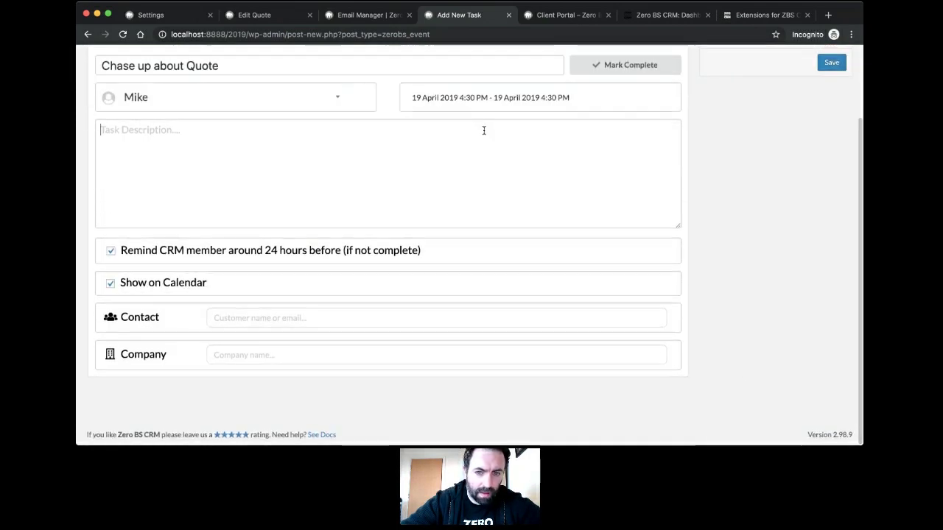
pyautogui.write('Chase Wo')
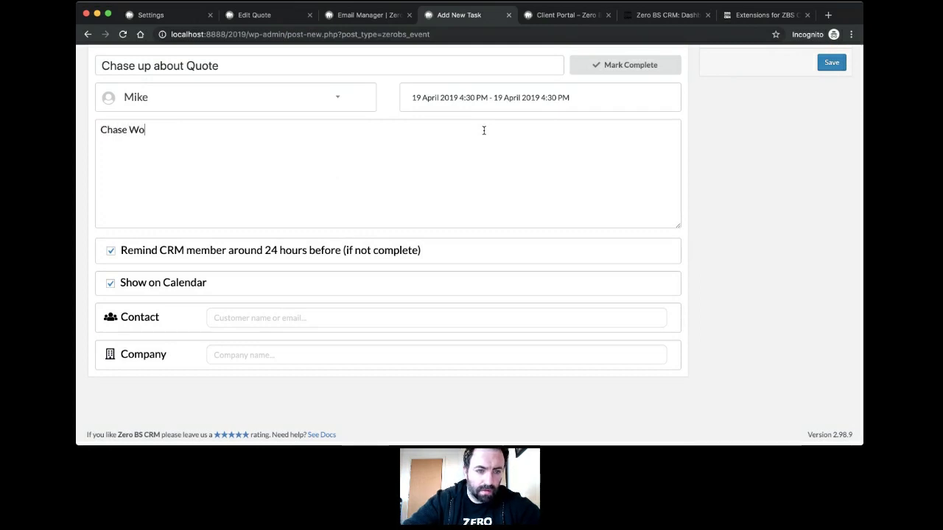
pyautogui.write('ody to see if he h')
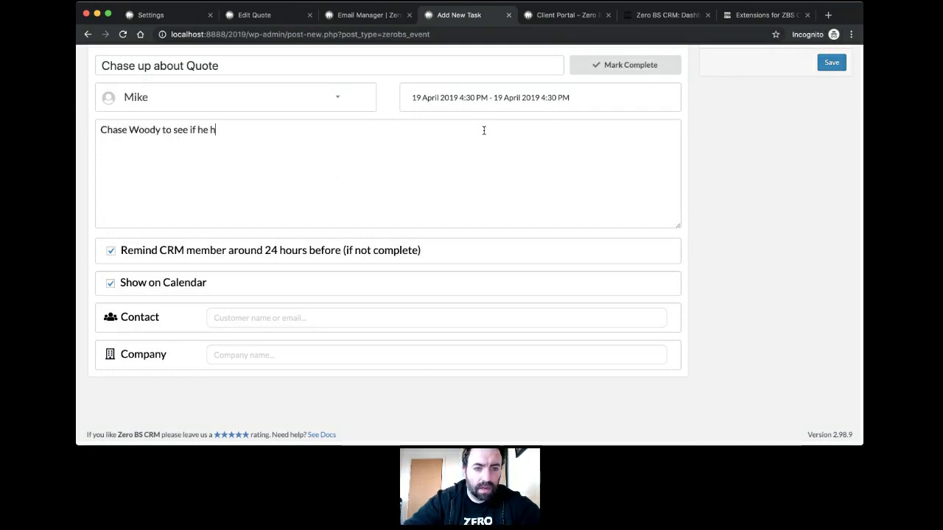
pyautogui.write('as seen the Quote.')
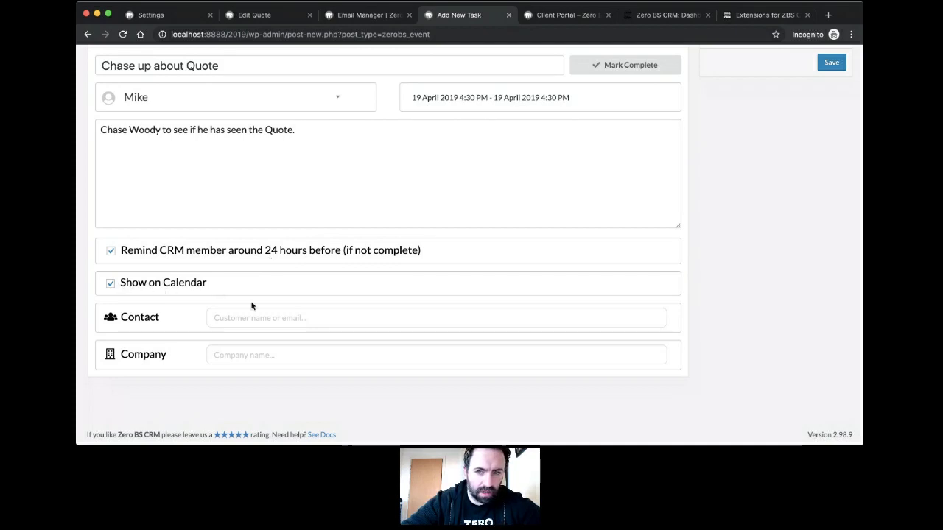
pyautogui.scroll(3, 252, 305)
pyautogui.scroll(-3, 367, 242)
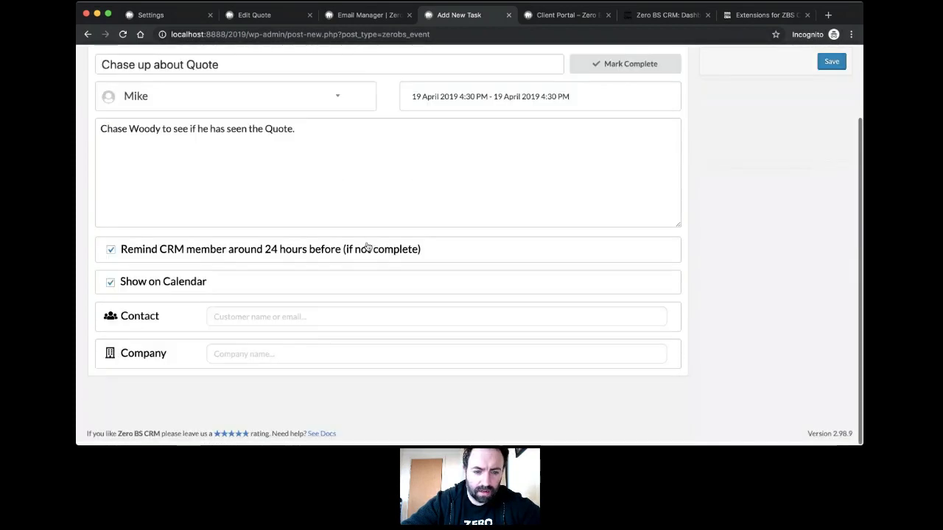
pyautogui.click(289, 317)
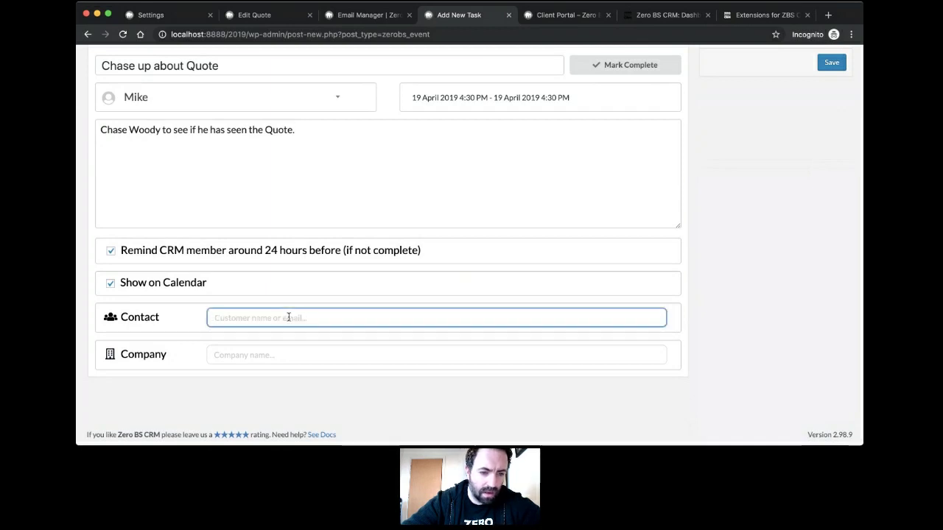
pyautogui.write('Woo')
pyautogui.click(260, 342)
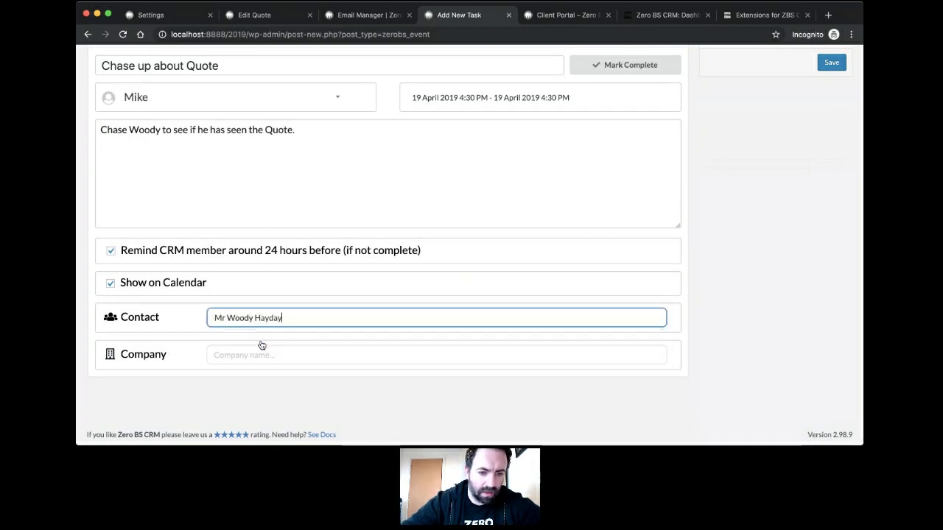
pyautogui.click(284, 398)
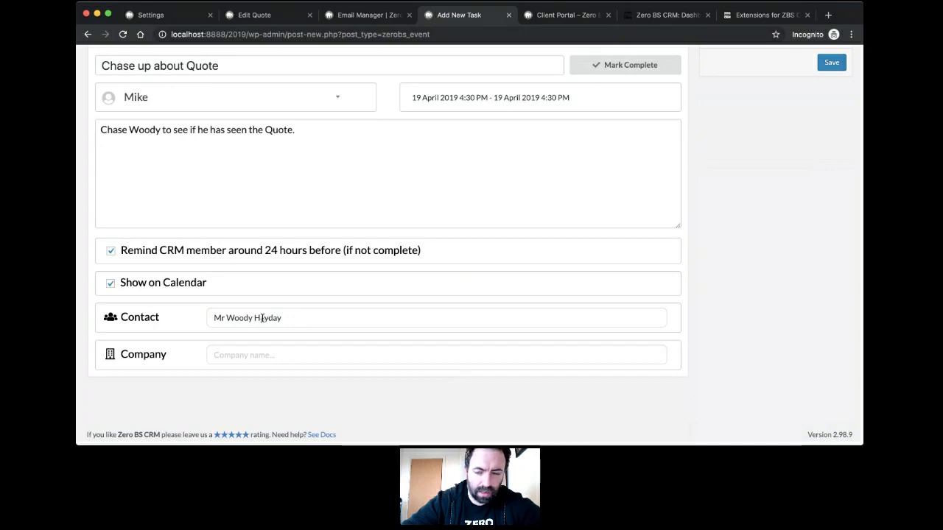
pyautogui.scroll(3, 690, 170)
pyautogui.click(832, 150)
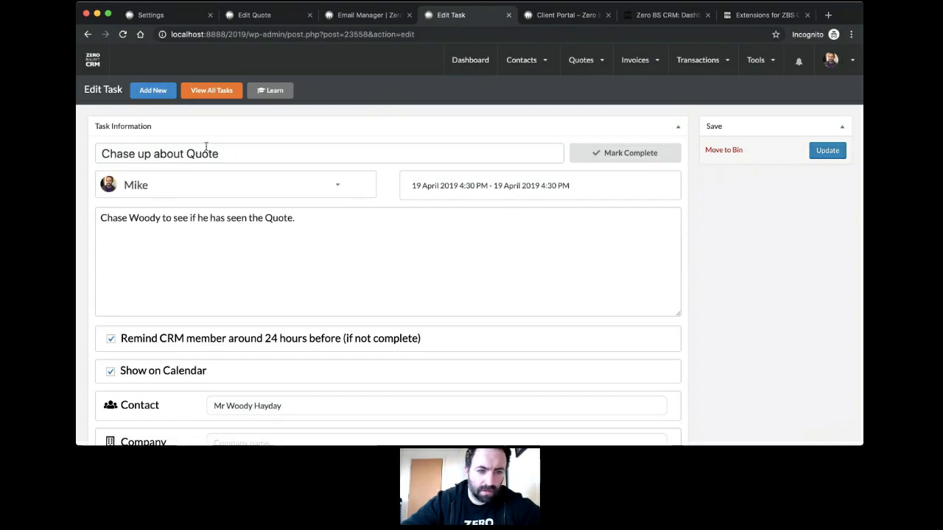
# Step: Check Your Tasks for the 'Chase up about Quote' task on April 19, then return to Email Manager
pyautogui.scroll(-3, 264, 280)
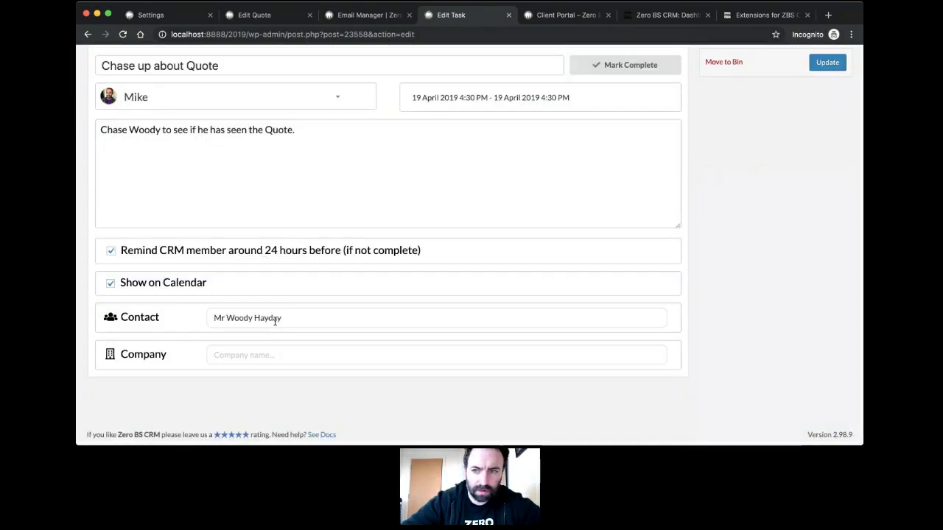
pyautogui.scroll(3, 709, 190)
pyautogui.click(756, 60)
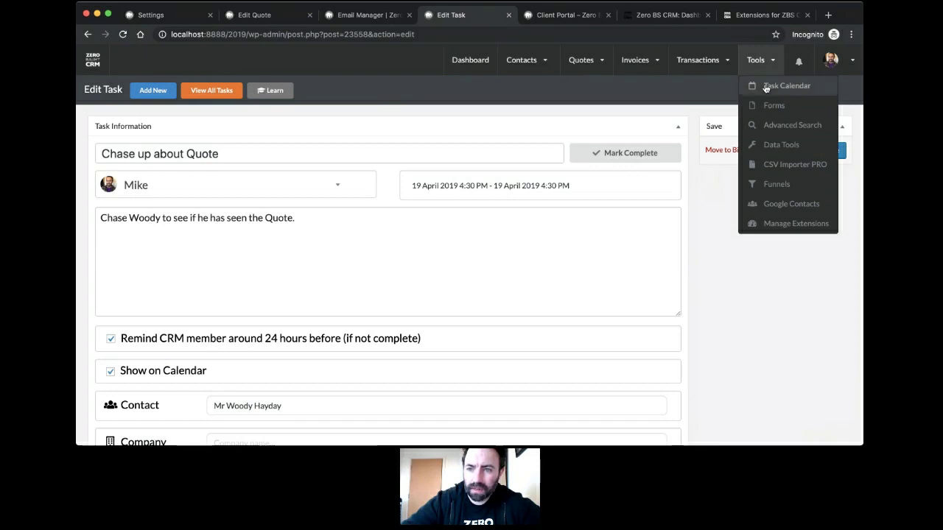
pyautogui.moveTo(830, 61)
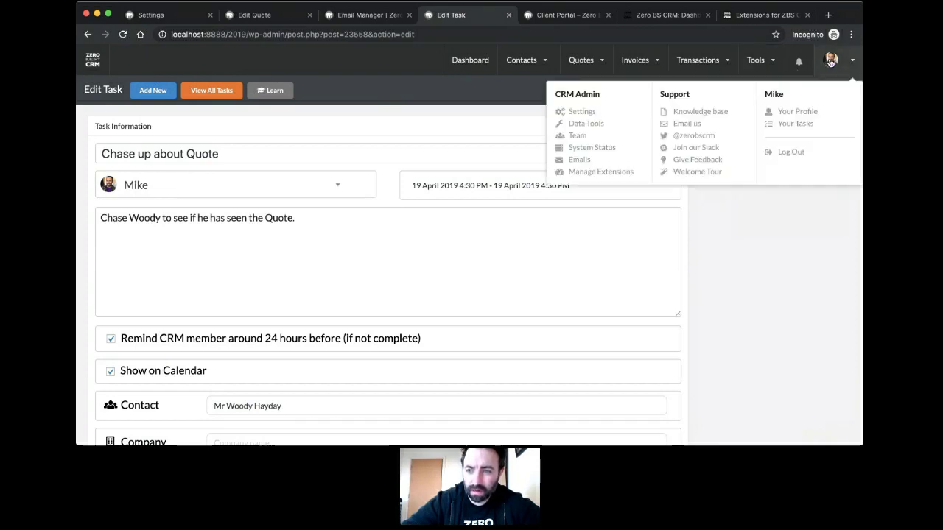
pyautogui.click(793, 124)
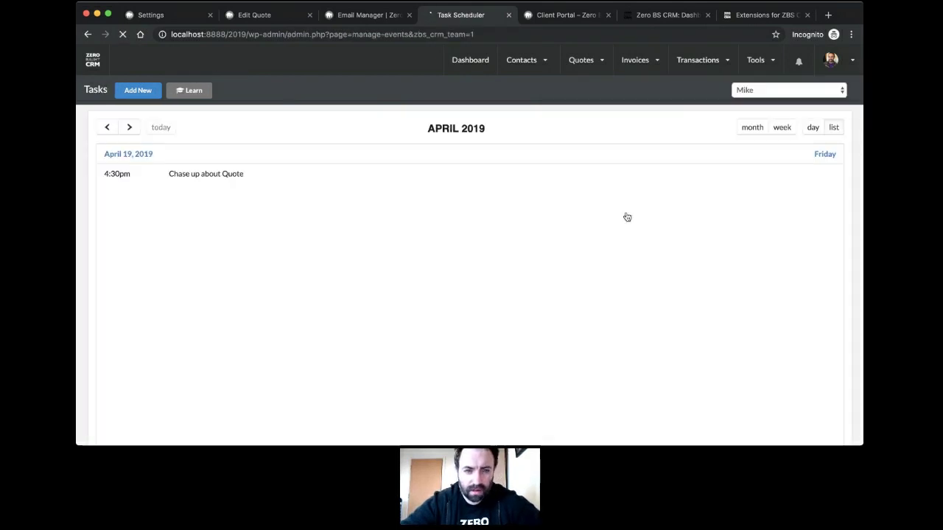
pyautogui.scroll(-2, 505, 298)
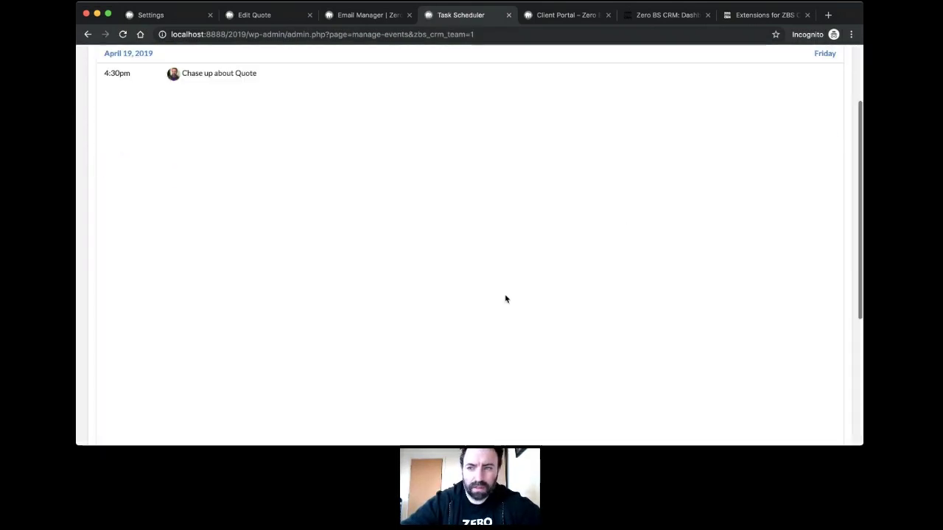
pyautogui.scroll(2, 505, 298)
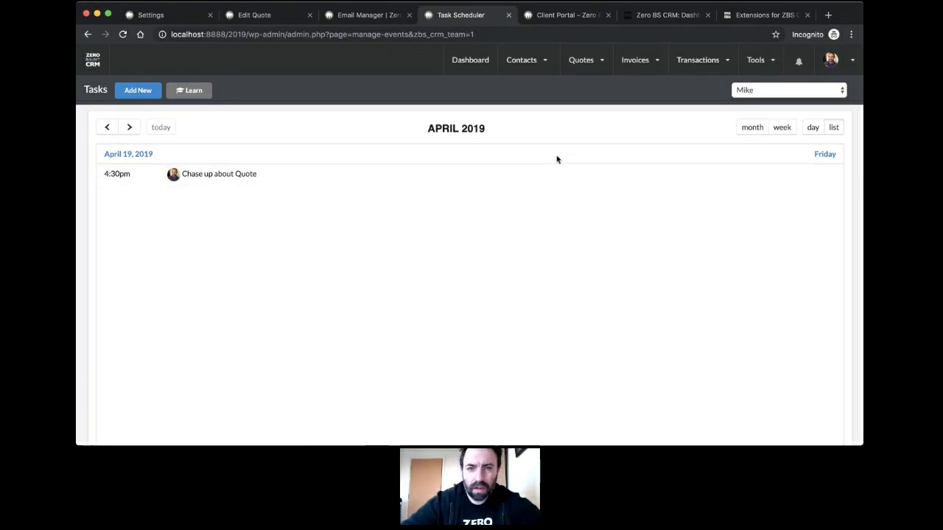
pyautogui.click(360, 18)
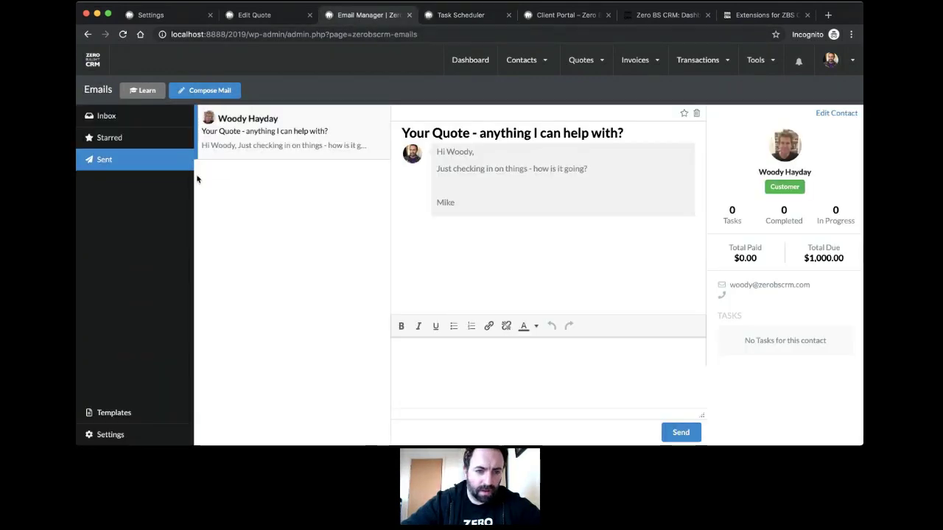
# Step: Refresh the contact's details from the sent email, then open the Task Calendar showing 19 April
pyautogui.click(256, 143)
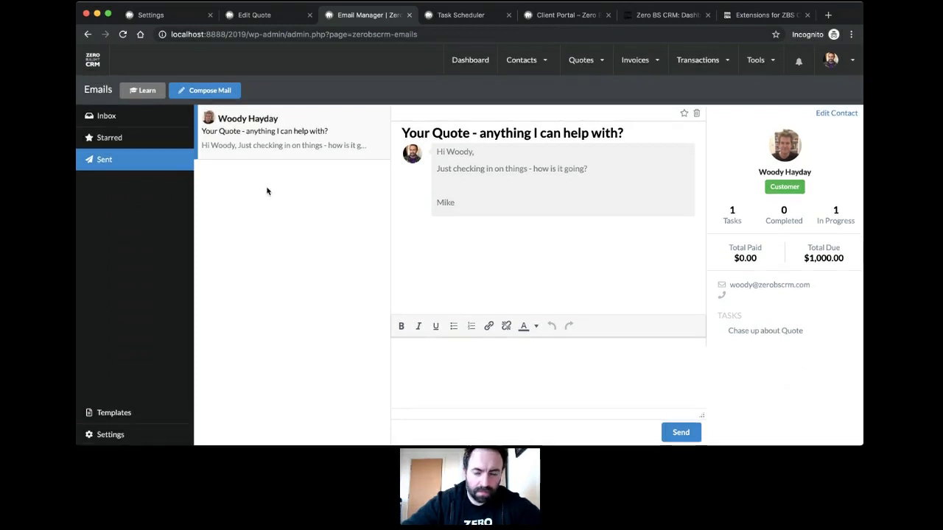
pyautogui.moveTo(758, 59)
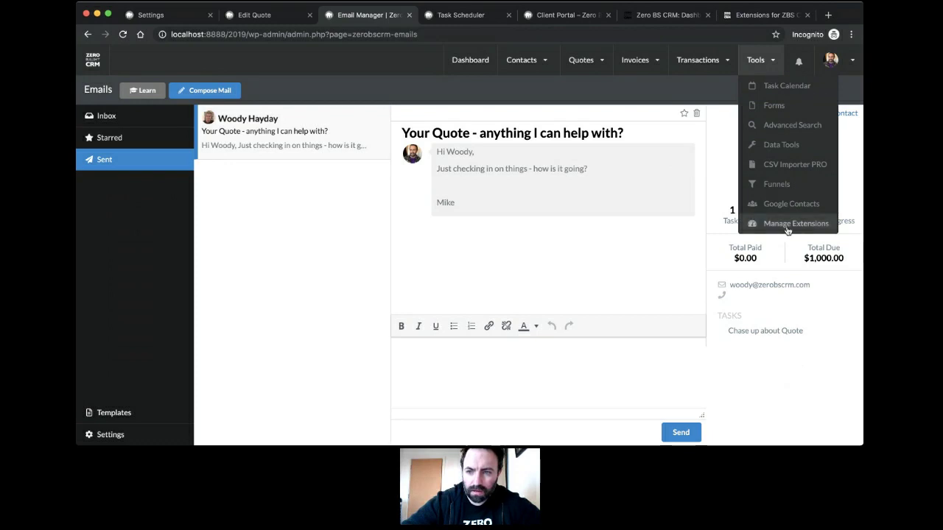
pyautogui.click(780, 89)
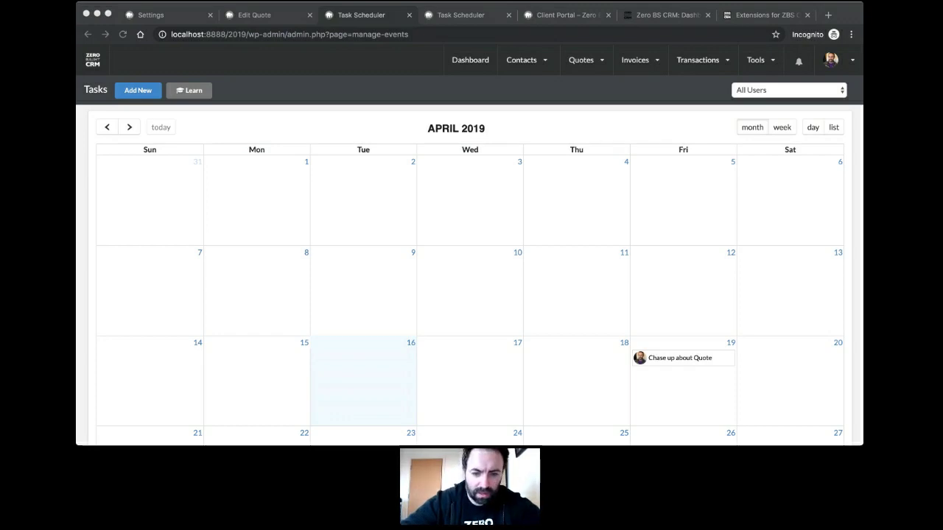
# Step: Page the task calendar forward to January 2020
pyautogui.click(421, 340)
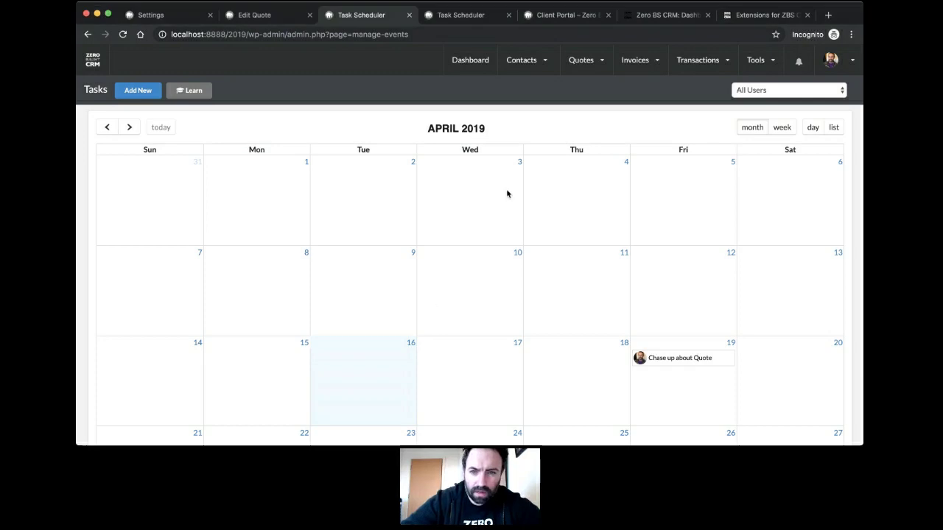
pyautogui.click(128, 128)
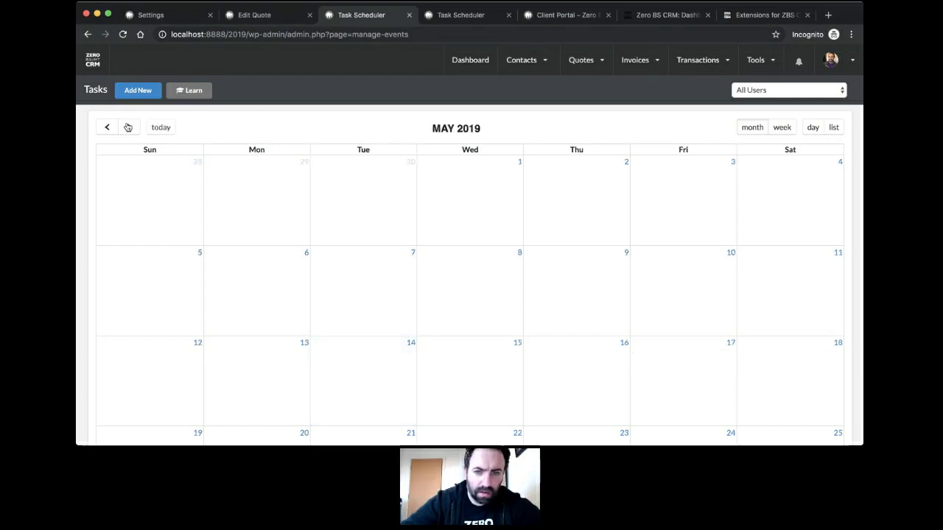
pyautogui.click(128, 127)
pyautogui.doubleClick(127, 127)
pyautogui.doubleClick(127, 128)
pyautogui.doubleClick(128, 128)
pyautogui.click(127, 128)
pyautogui.doubleClick(127, 127)
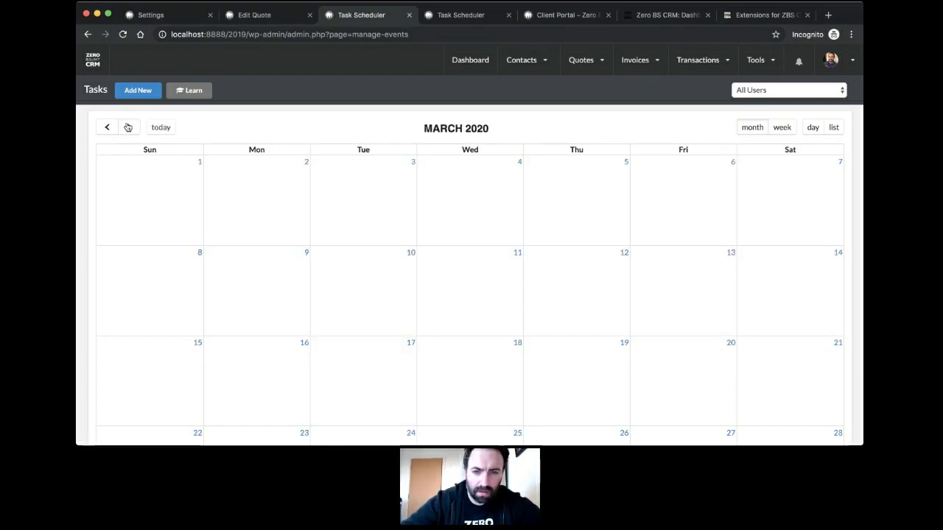
pyautogui.doubleClick(103, 131)
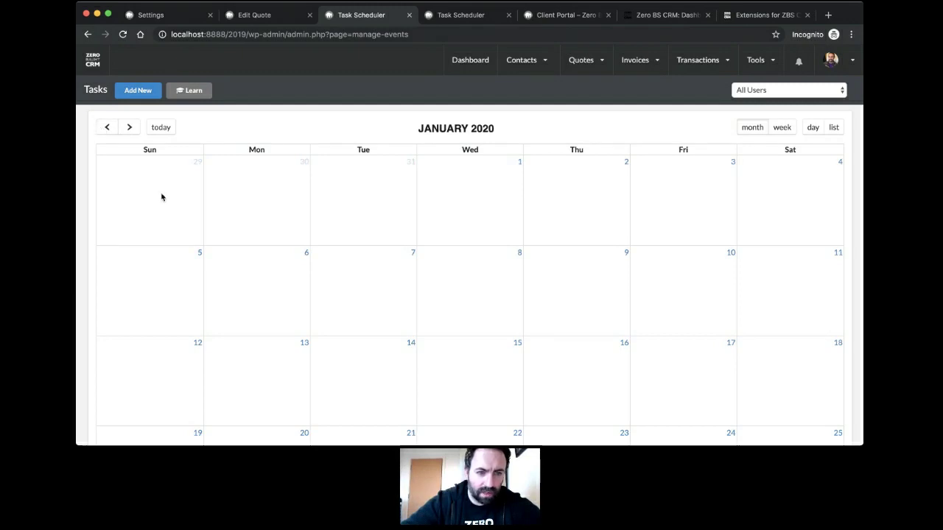
# Step: Start a new task named 'Renew Contracts'
pyautogui.click(138, 90)
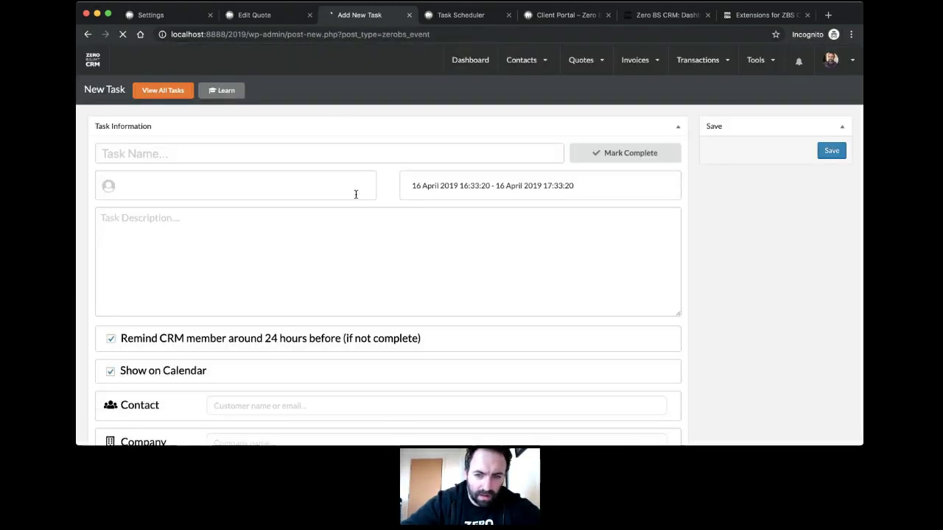
pyautogui.click(266, 154)
pyautogui.write('Renew C')
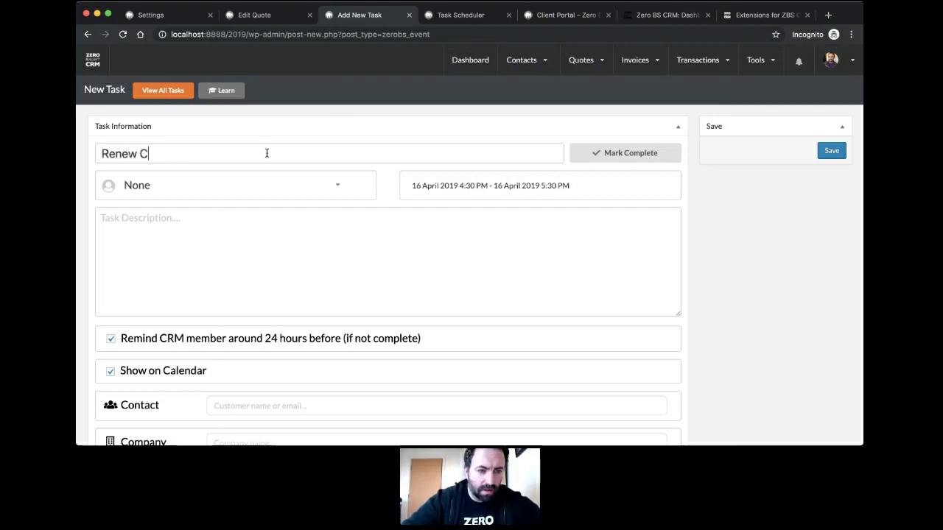
pyautogui.write('ontracts')
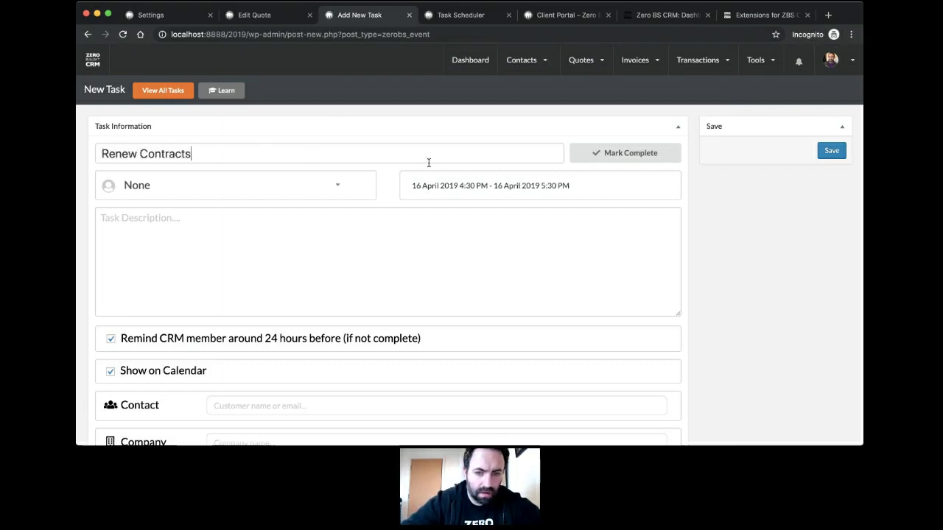
# Step: Set the task's start and end dates to 1 January 2020
pyautogui.click(450, 185)
pyautogui.click(511, 207)
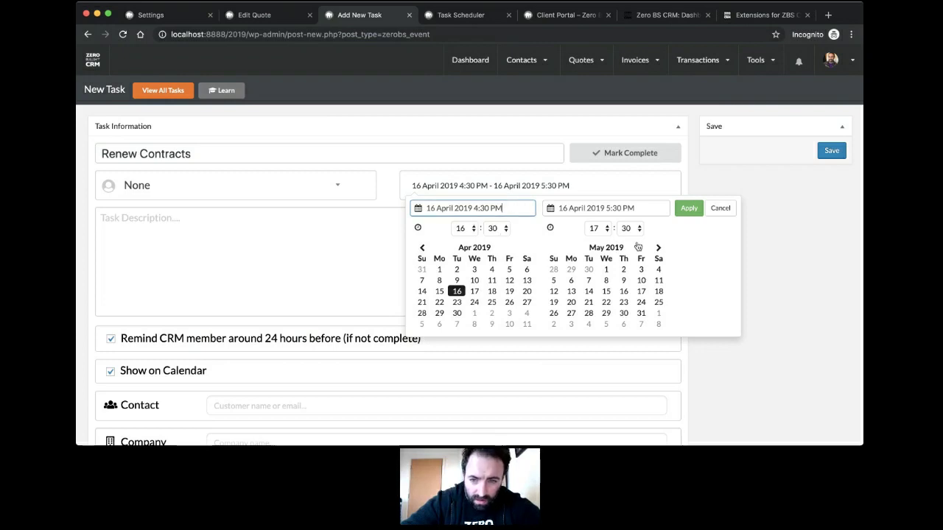
pyautogui.click(658, 248)
pyautogui.click(659, 248)
pyautogui.click(658, 248)
pyautogui.click(658, 248)
pyautogui.click(659, 248)
pyautogui.click(658, 249)
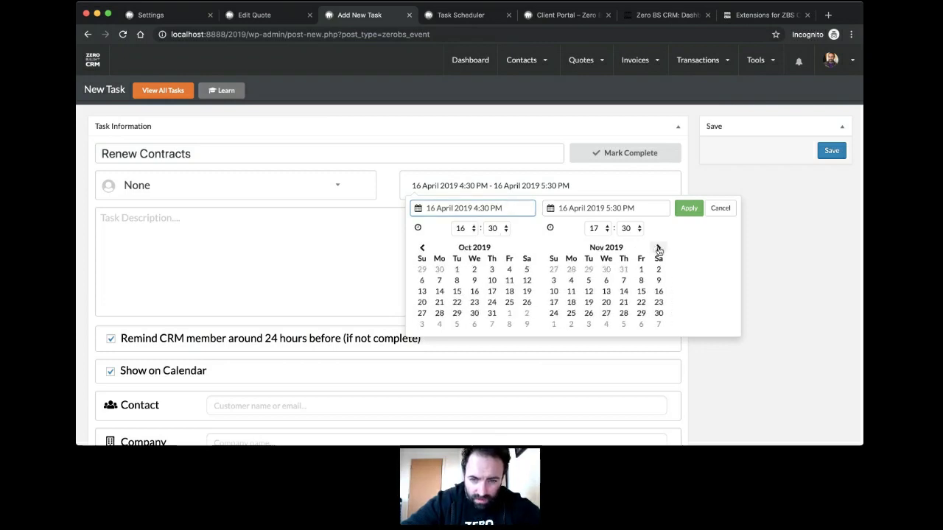
pyautogui.click(659, 249)
pyautogui.click(659, 249)
pyautogui.click(606, 270)
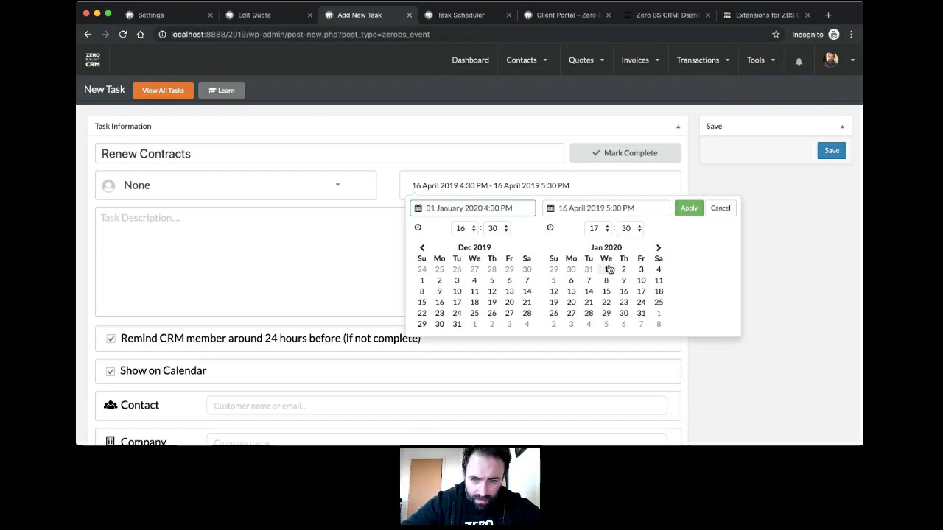
pyautogui.click(607, 270)
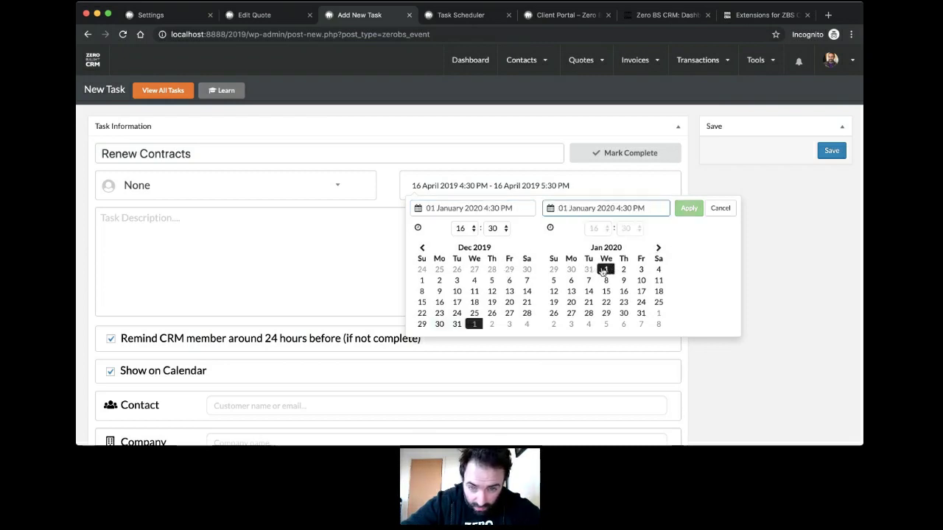
pyautogui.click(603, 271)
pyautogui.click(685, 211)
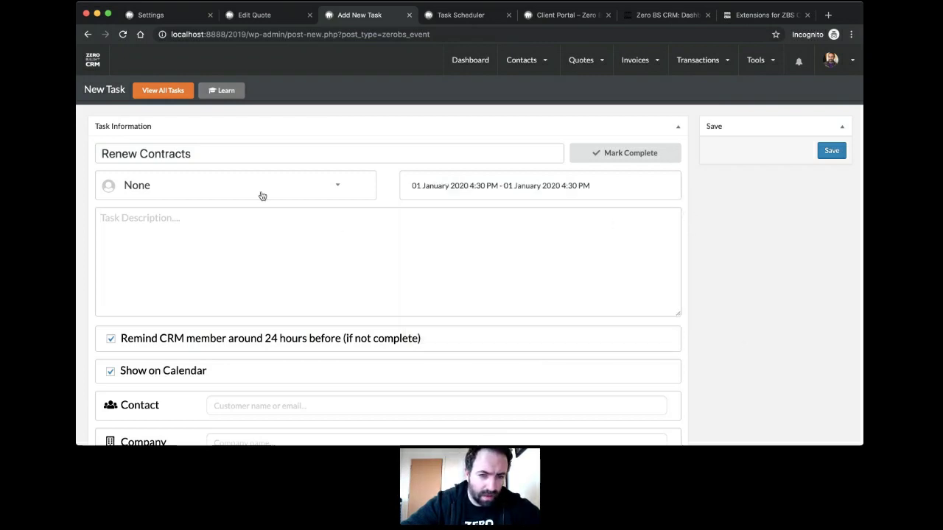
# Step: Assign the task to yourself, describe it as 'Renewal of Contracts due', and save
pyautogui.click(302, 184)
pyautogui.click(214, 241)
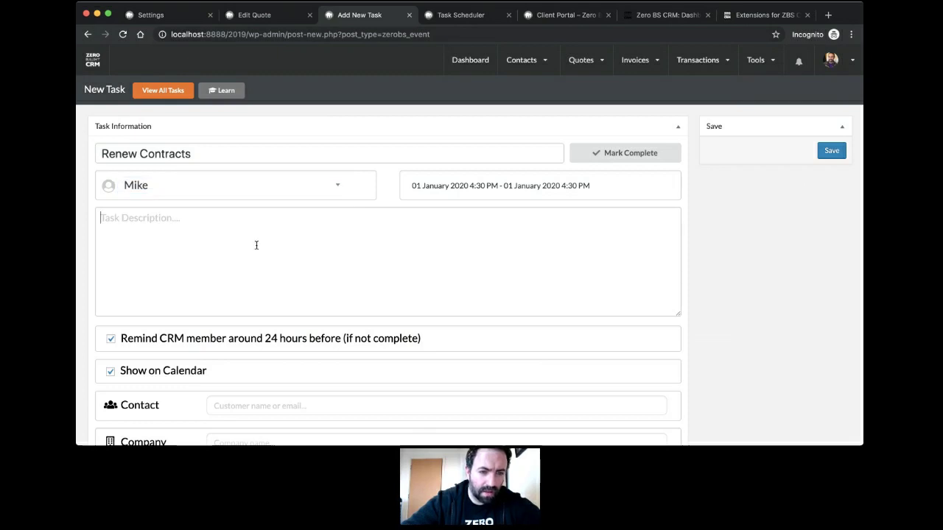
pyautogui.click(257, 245)
pyautogui.write('Renew')
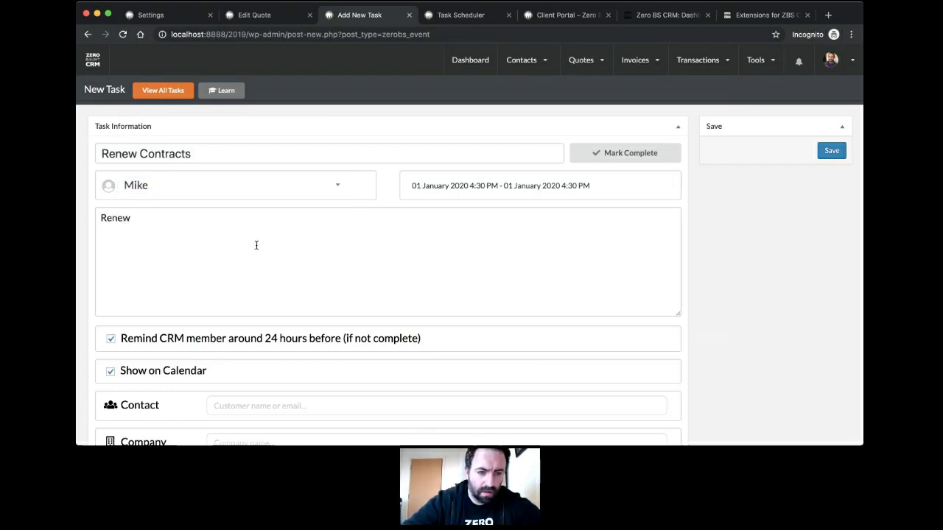
pyautogui.write('al of')
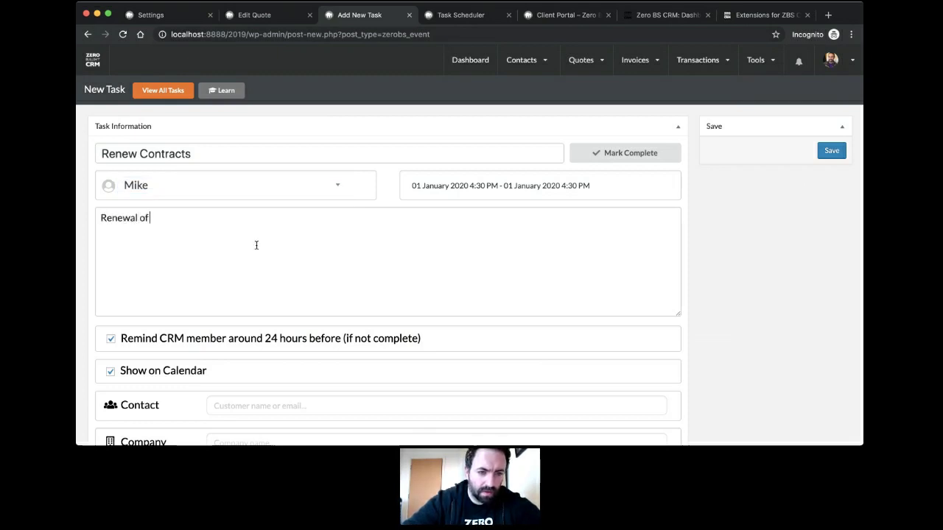
pyautogui.write(' Contracts due')
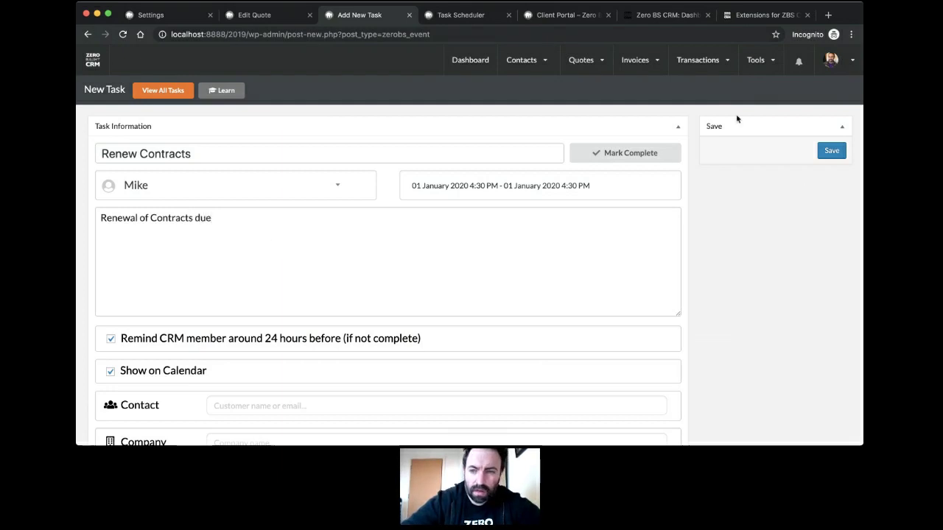
pyautogui.click(829, 150)
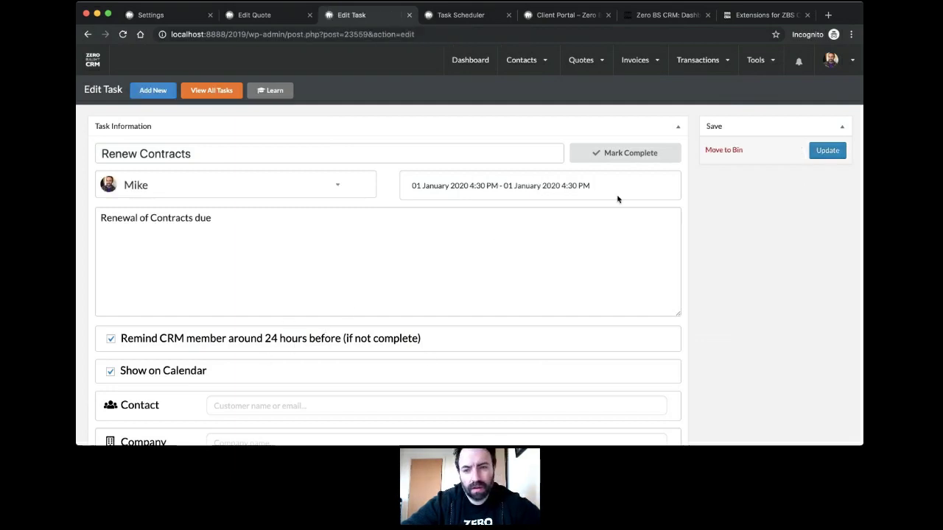
# Step: Untick Show on Calendar for the task and update it
pyautogui.scroll(-3, 346, 270)
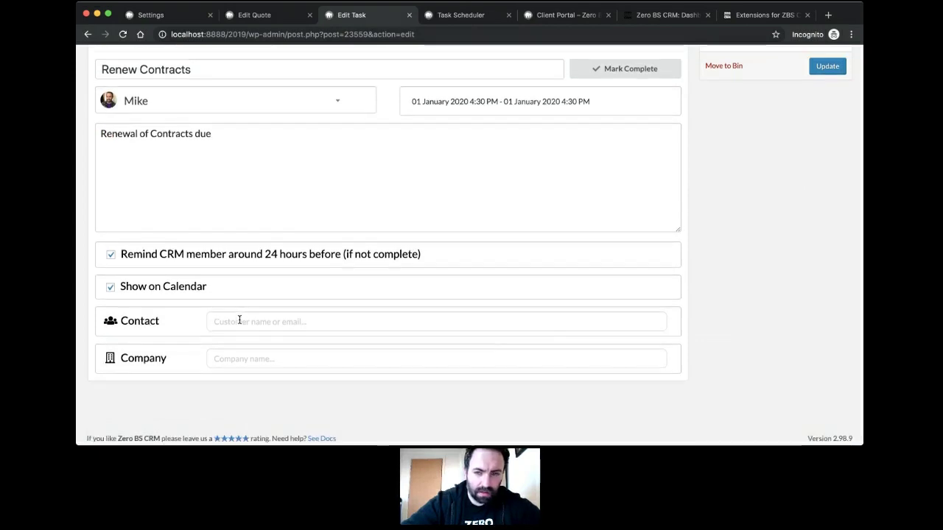
pyautogui.scroll(3, 568, 113)
pyautogui.scroll(-3, 317, 336)
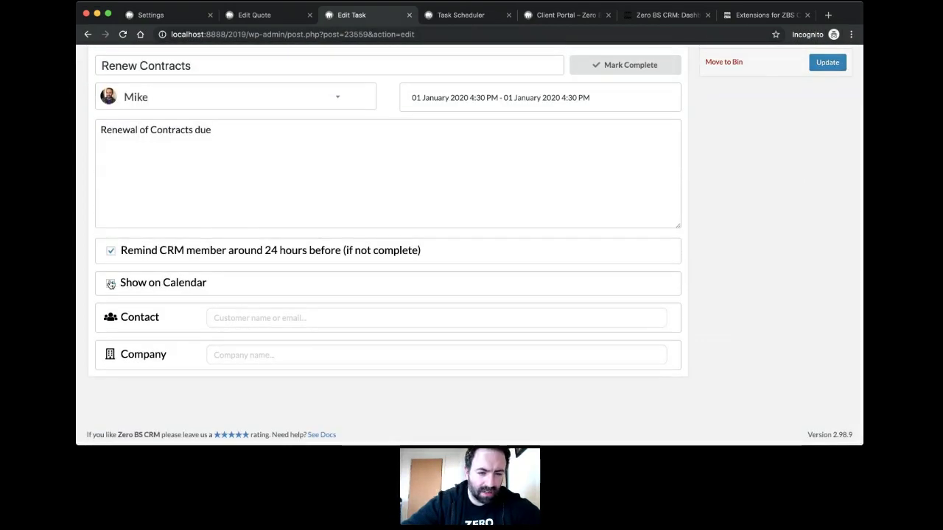
pyautogui.click(110, 284)
pyautogui.click(207, 285)
pyautogui.click(206, 284)
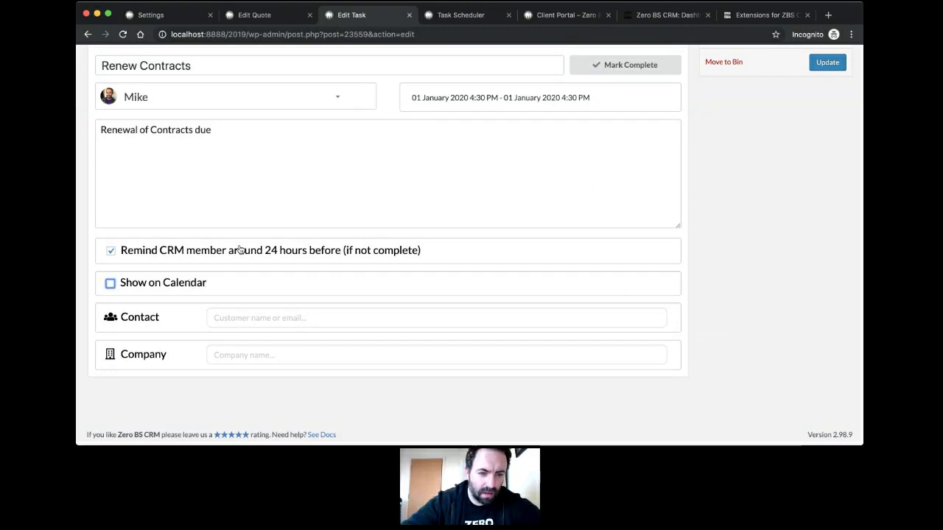
pyautogui.scroll(3, 739, 179)
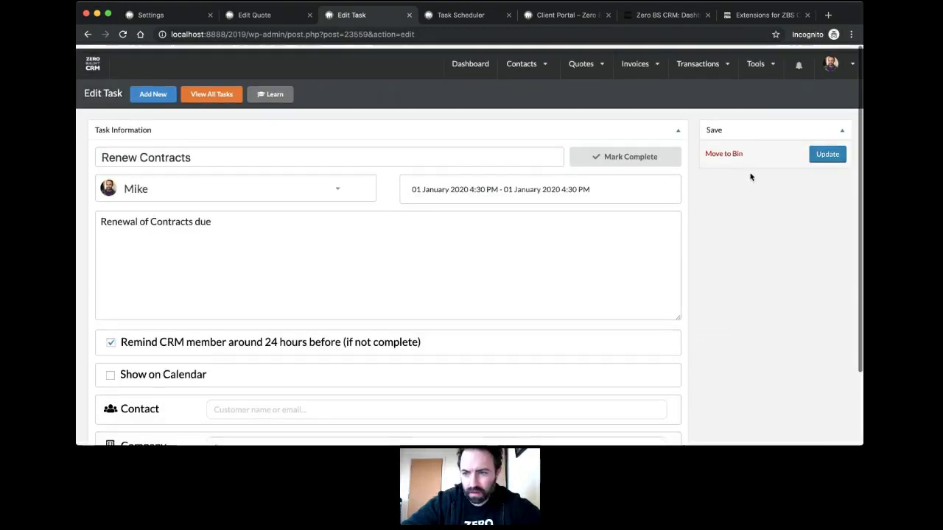
pyautogui.click(827, 151)
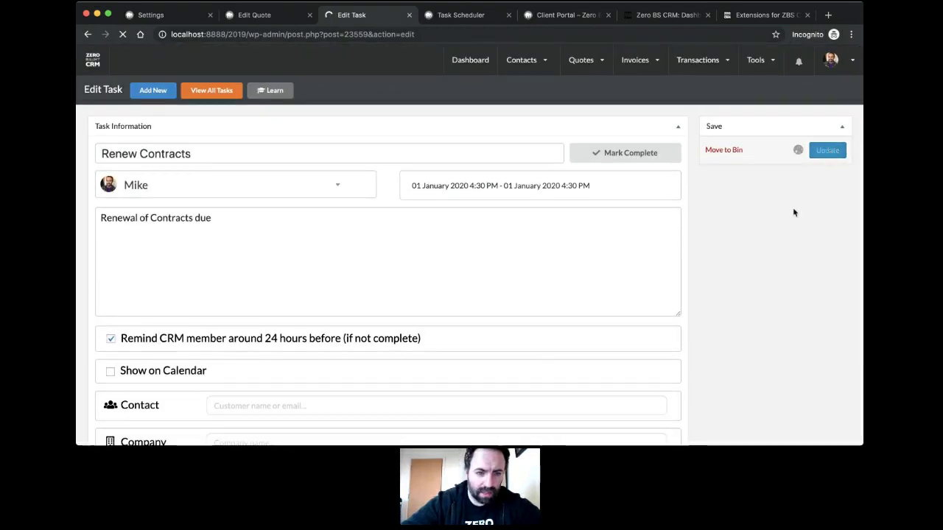
# Step: Go to Your Tasks from the account menu
pyautogui.click(832, 63)
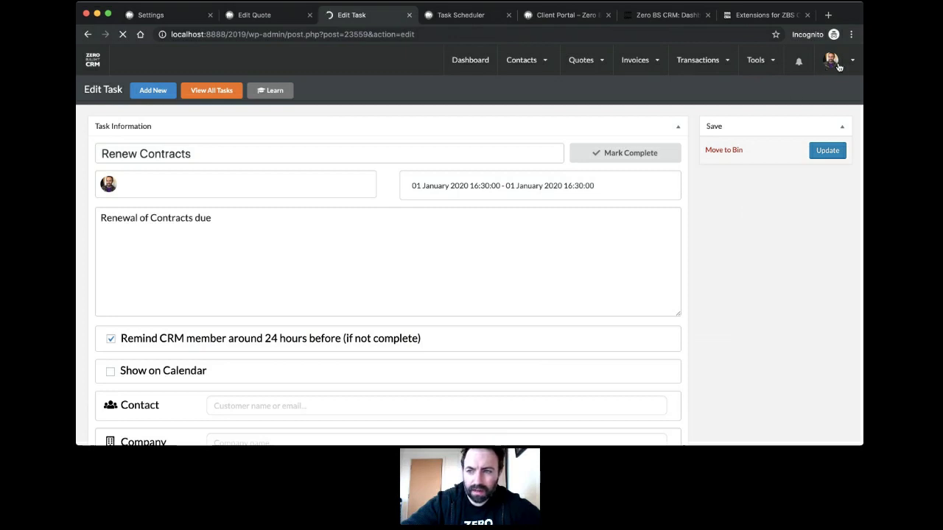
pyautogui.moveTo(834, 59)
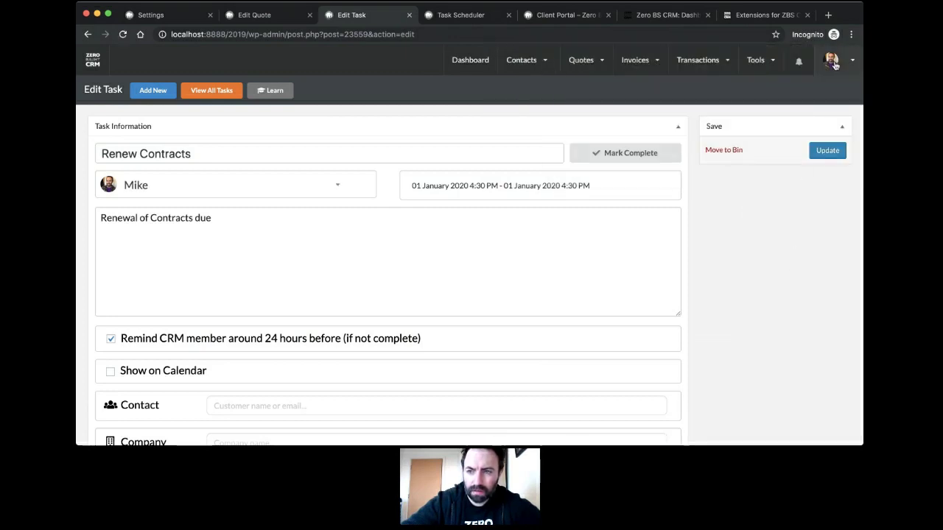
pyautogui.click(788, 123)
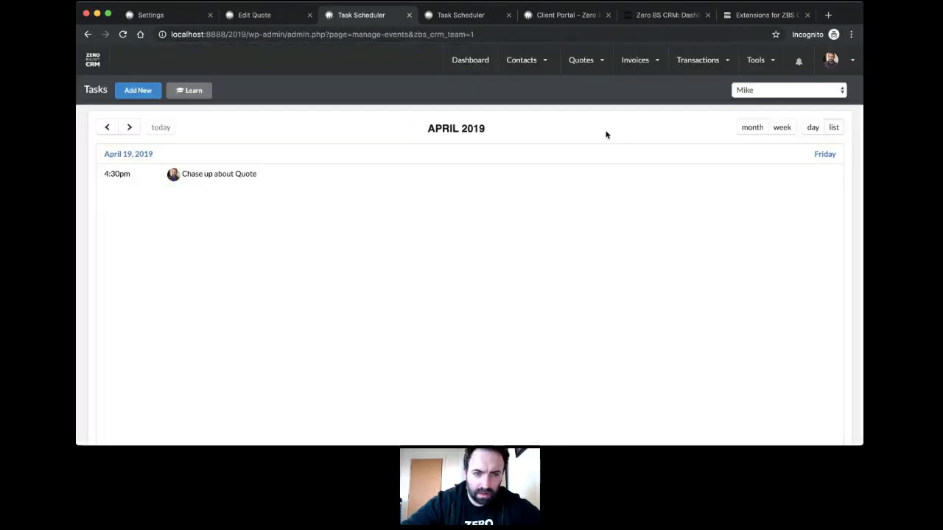
# Step: Page your task list forward to January 2020
pyautogui.click(130, 127)
pyautogui.click(130, 127)
pyautogui.click(130, 128)
pyautogui.click(131, 128)
pyautogui.click(131, 128)
pyautogui.click(131, 128)
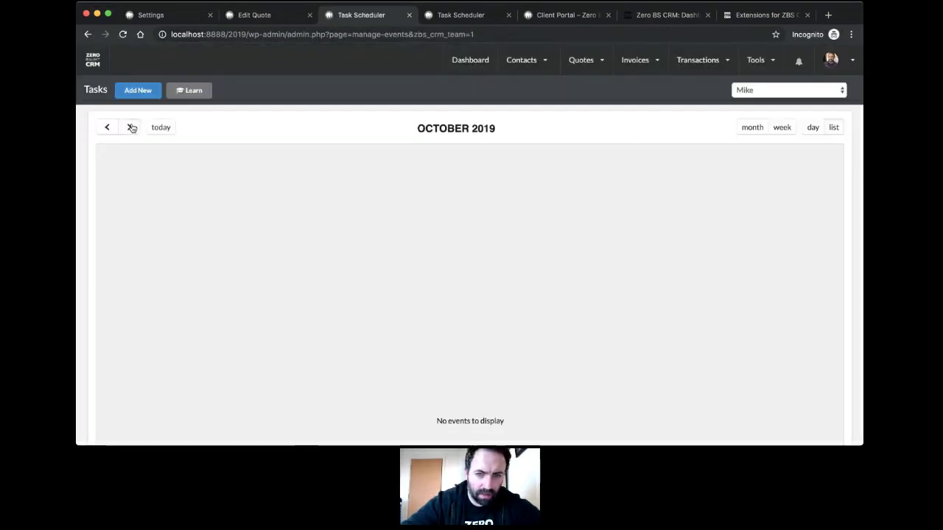
pyautogui.click(131, 128)
pyautogui.click(131, 128)
pyautogui.click(132, 128)
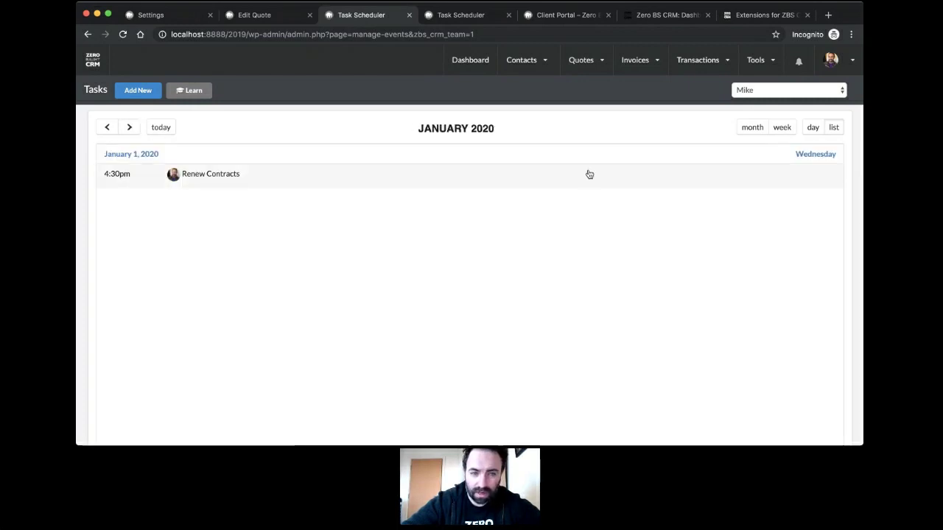
# Step: Open the all-users Task Calendar and advance it to January 2020
pyautogui.moveTo(773, 54)
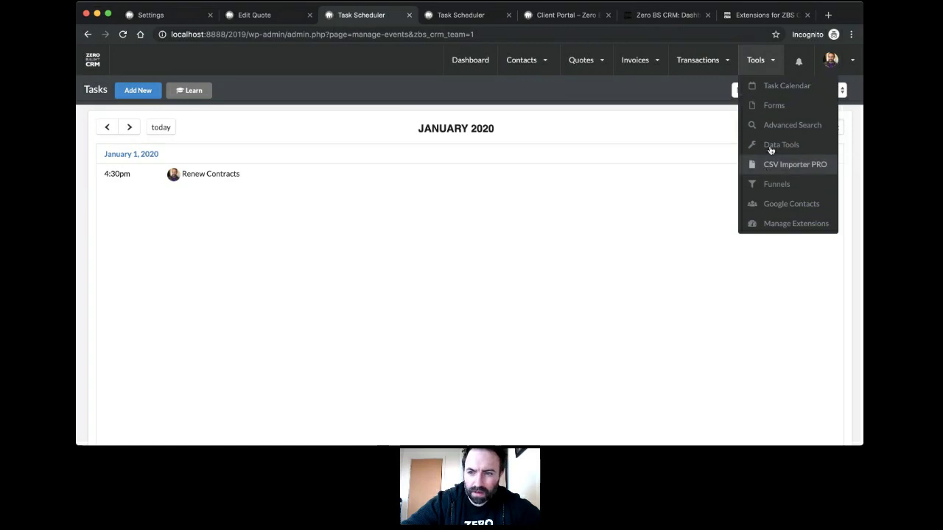
pyautogui.click(786, 89)
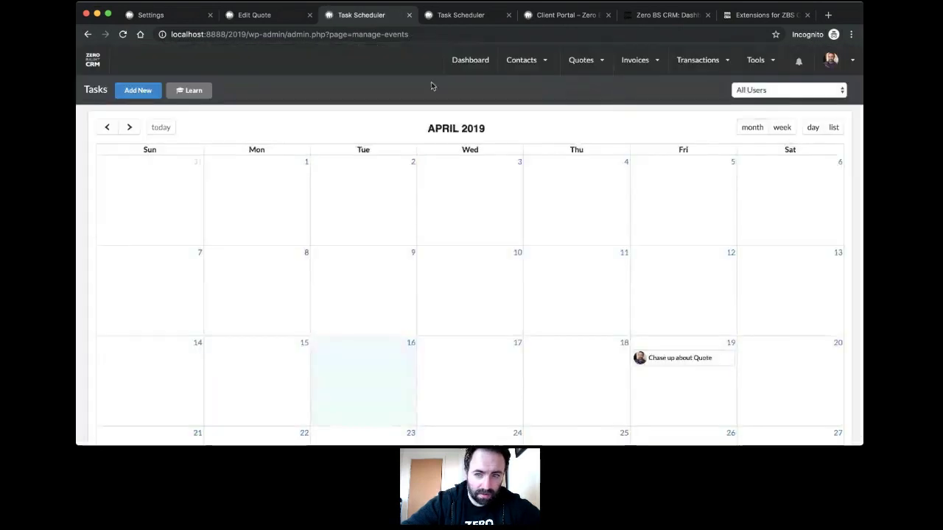
pyautogui.doubleClick(128, 128)
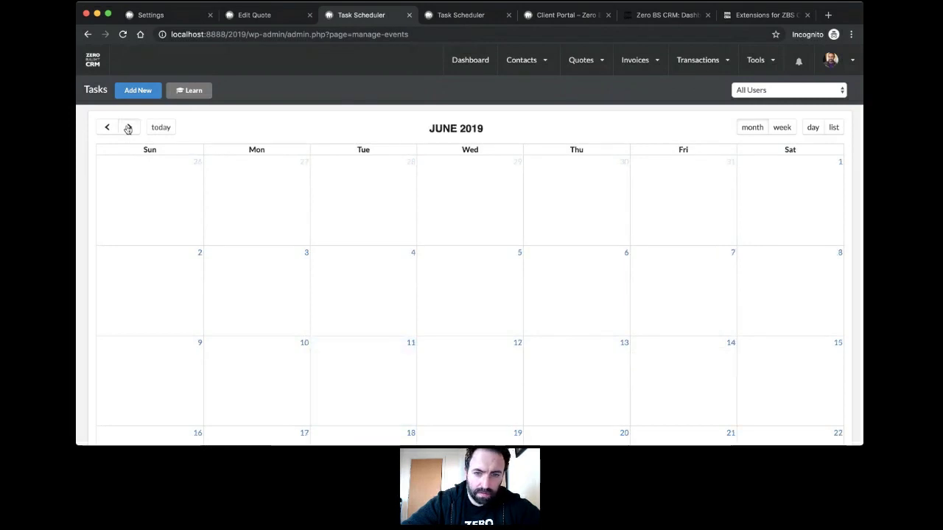
pyautogui.tripleClick(129, 128)
pyautogui.click(128, 127)
pyautogui.click(128, 128)
pyautogui.click(128, 127)
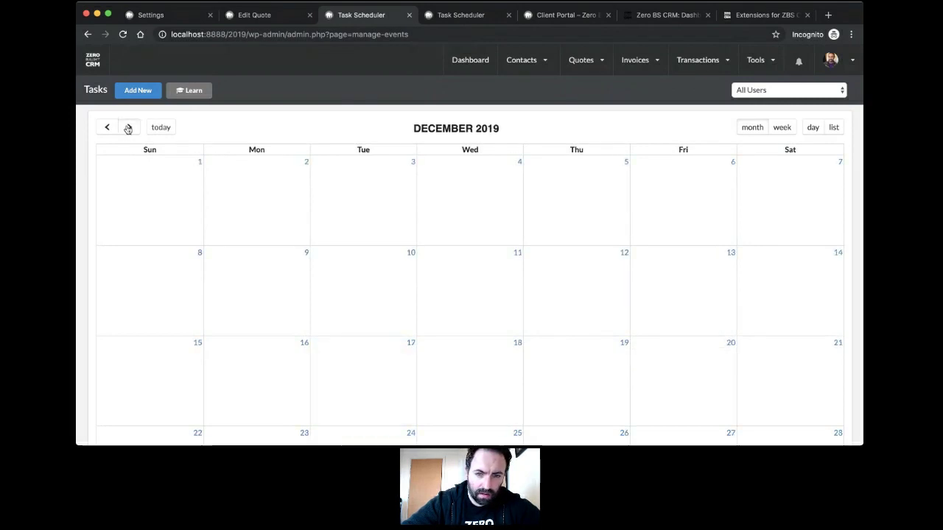
pyautogui.click(128, 128)
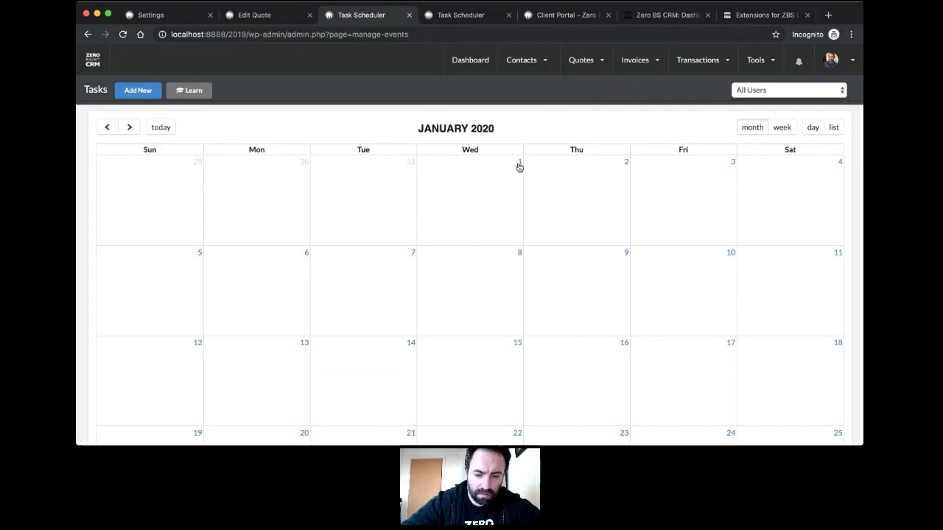
# Step: Switch January 2020 between list and month views, ending on the month grid
pyautogui.click(836, 128)
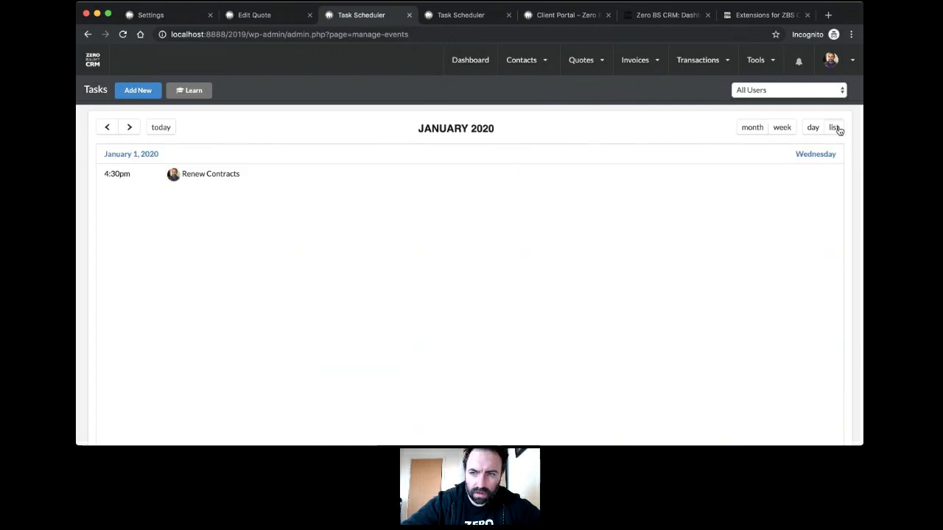
pyautogui.click(756, 128)
pyautogui.click(834, 128)
pyautogui.click(749, 130)
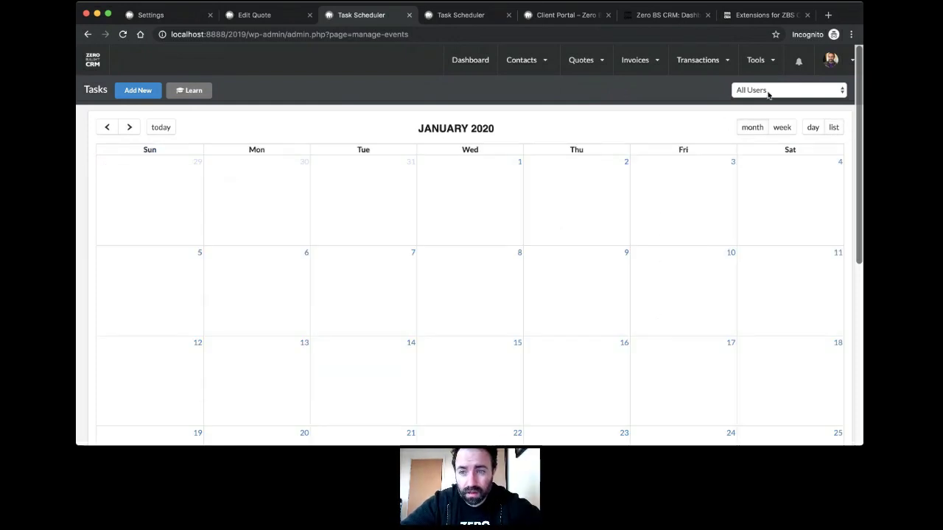
# Step: Create 'Woody Task' assigned to the other team member, with description 'A task.'
pyautogui.click(141, 91)
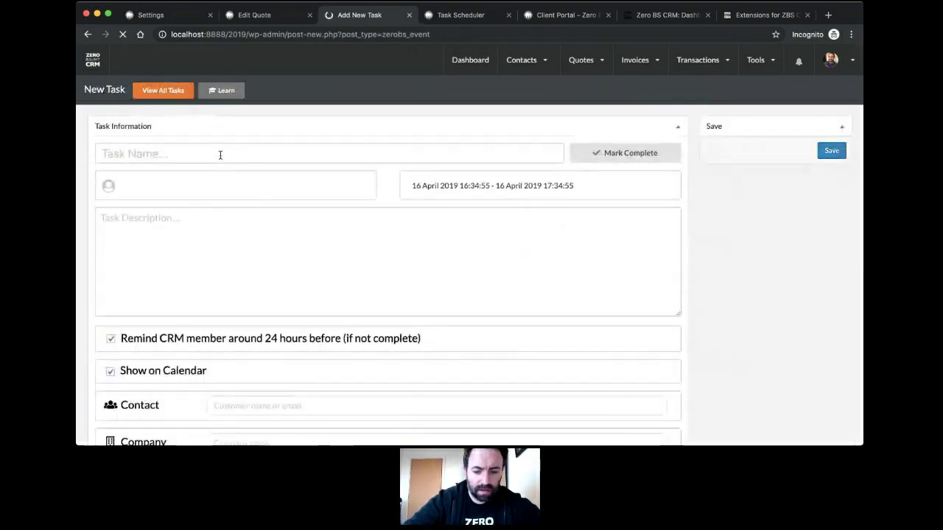
pyautogui.write('Woody Taks')
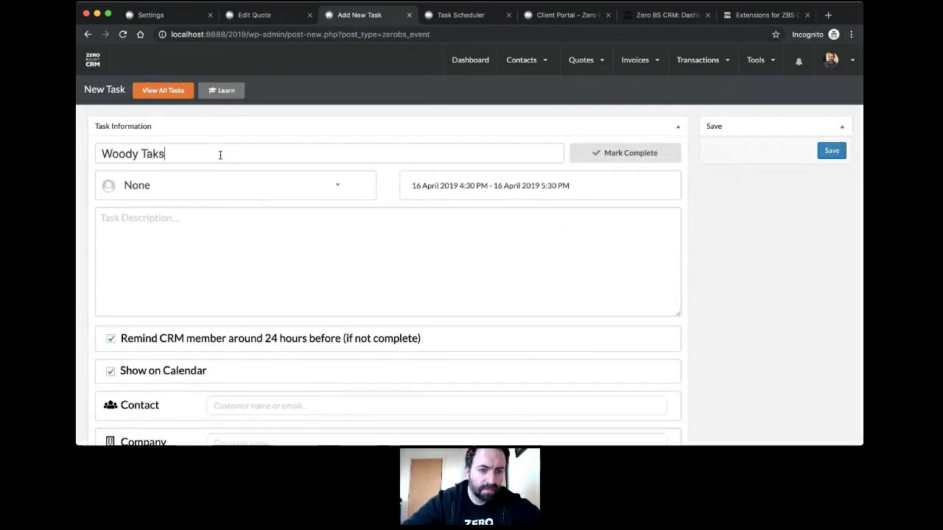
pyautogui.press('BackSpace')
pyautogui.press('BackSpace')
pyautogui.write('sk')
pyautogui.click(235, 189)
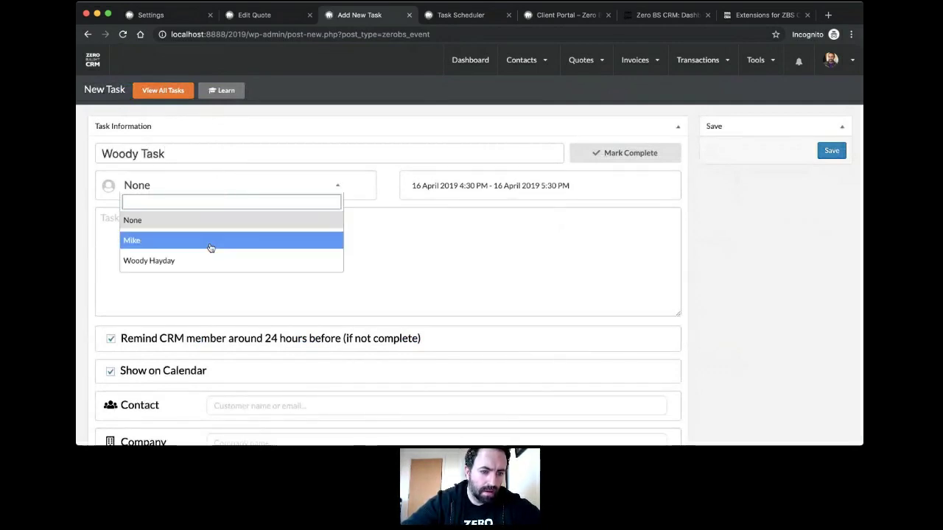
pyautogui.click(206, 260)
pyautogui.click(228, 238)
pyautogui.write('A ta')
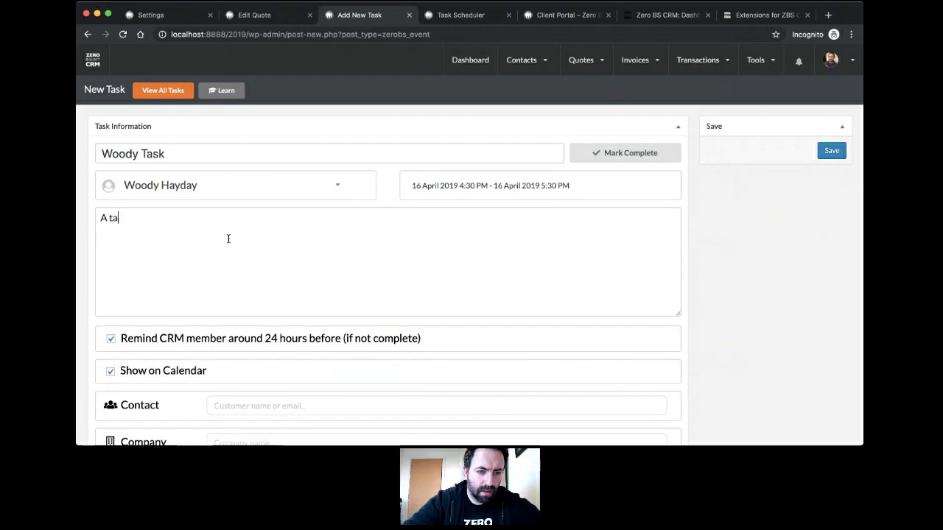
pyautogui.write('sk.')
# Step: Save Woody Task and mark it complete
pyautogui.scroll(-3, 279, 302)
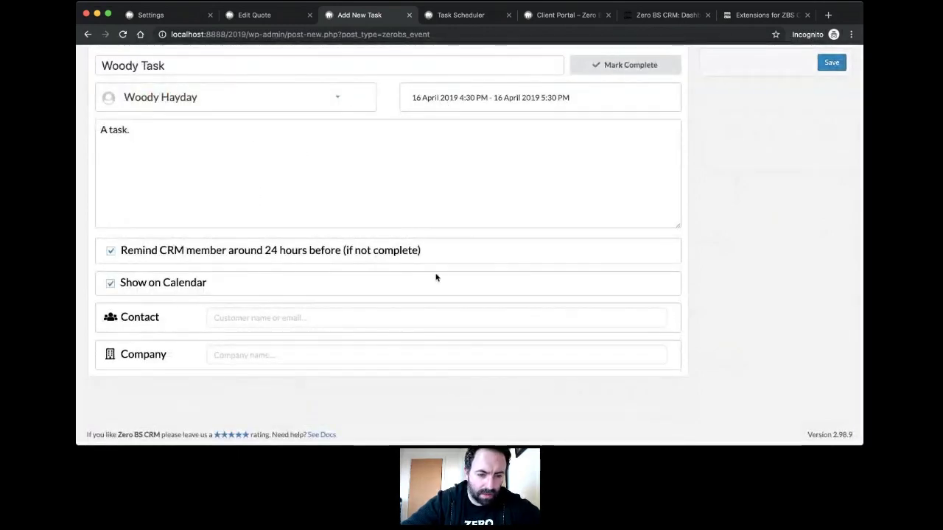
pyautogui.scroll(3, 436, 278)
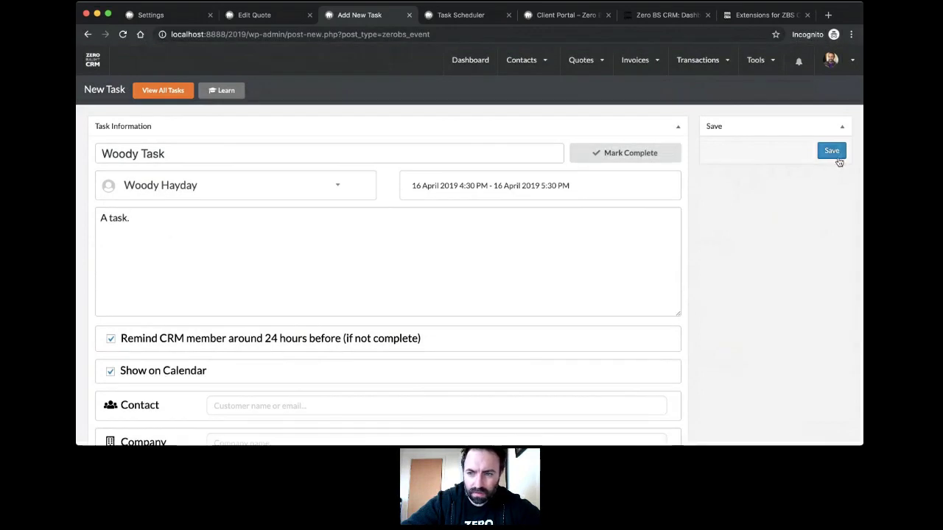
pyautogui.click(835, 156)
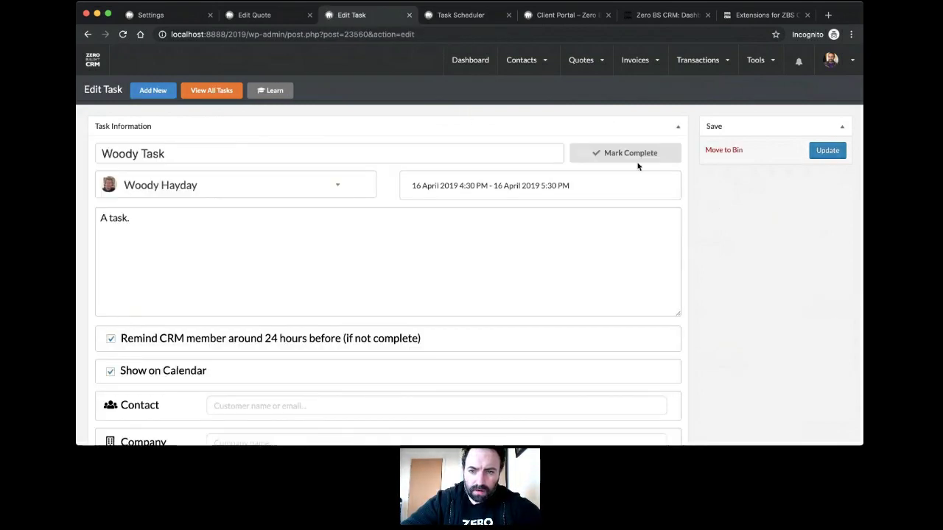
pyautogui.click(630, 156)
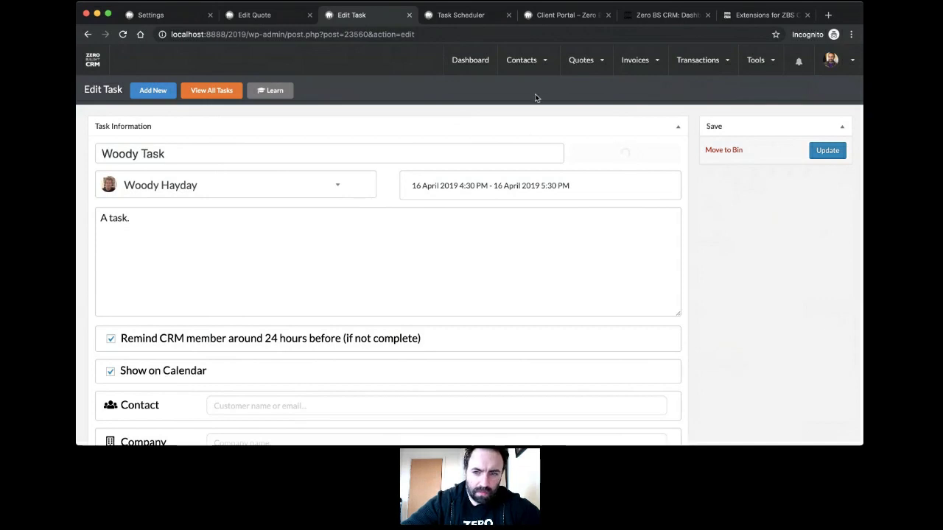
# Step: Go to Tools > Task Calendar
pyautogui.moveTo(726, 68)
pyautogui.moveTo(770, 63)
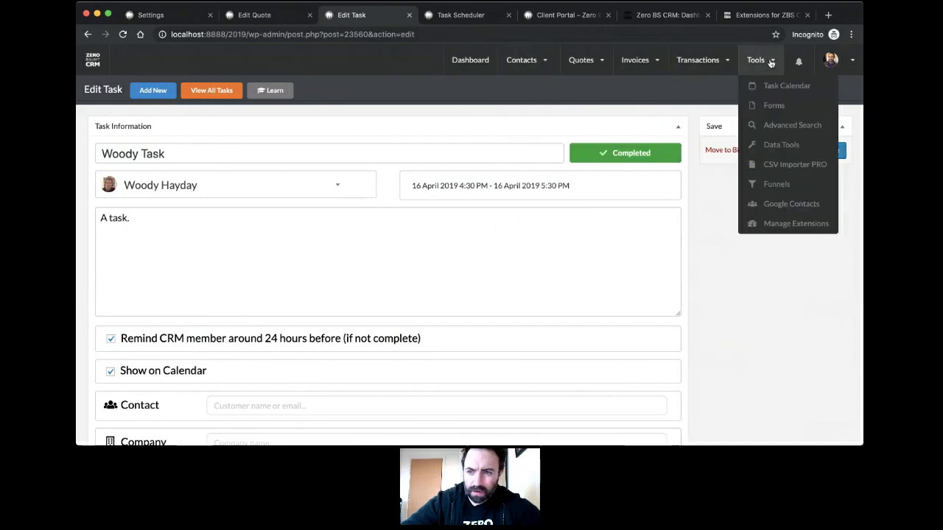
pyautogui.click(781, 88)
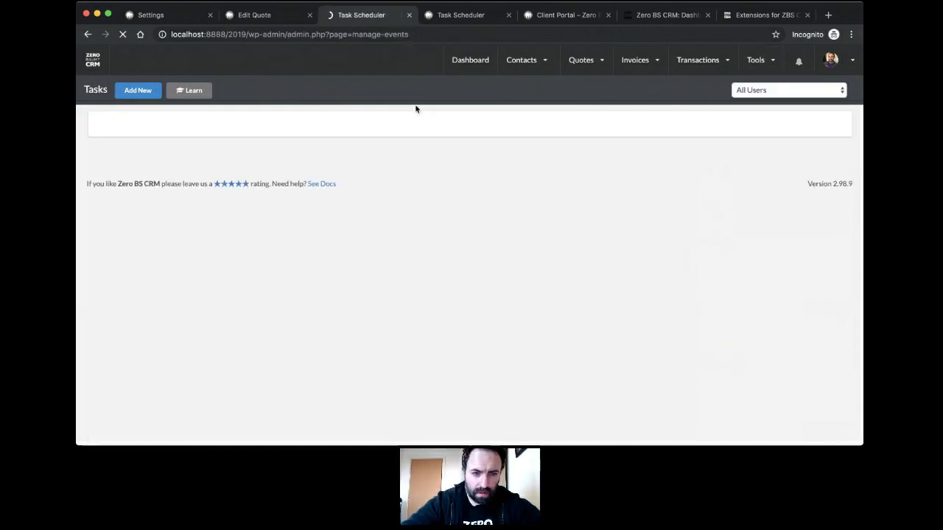
# Step: Switch the task calendar to list view and back to month view
pyautogui.scroll(-3, 467, 296)
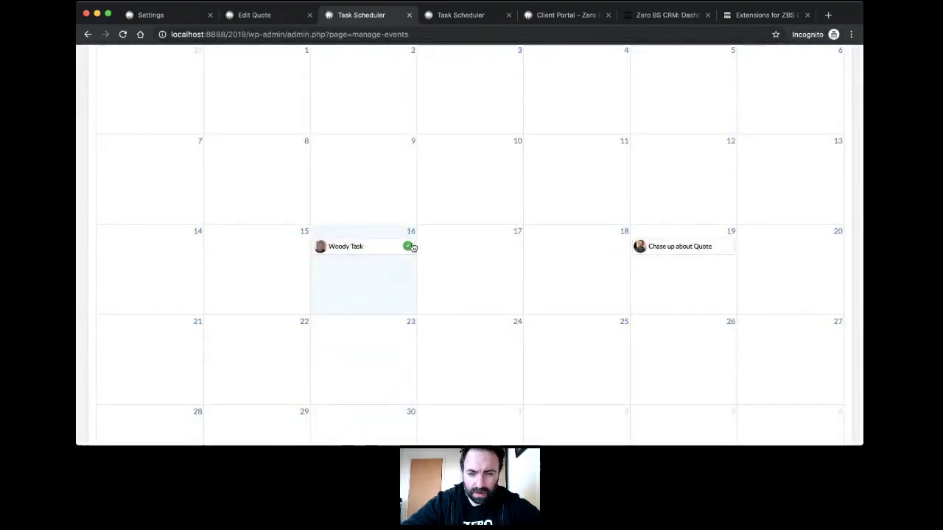
pyautogui.scroll(3, 411, 246)
pyautogui.click(832, 127)
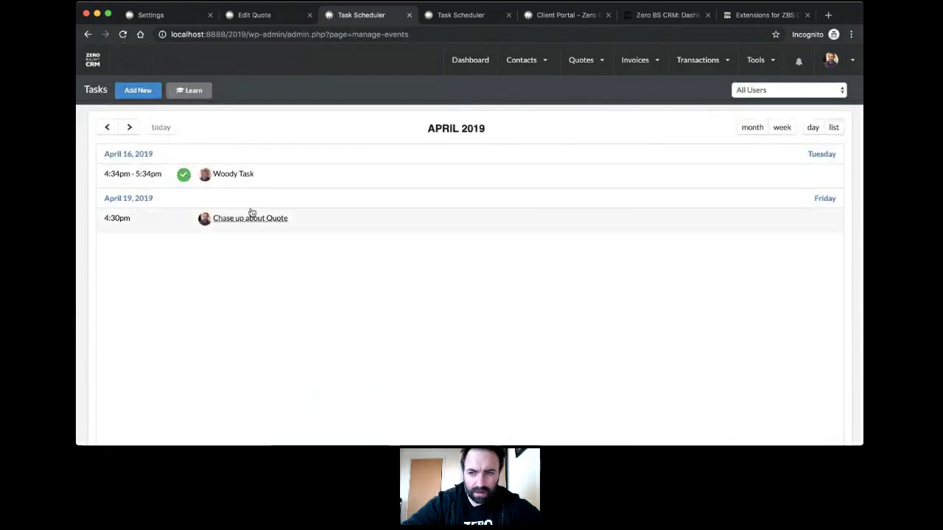
pyautogui.click(748, 128)
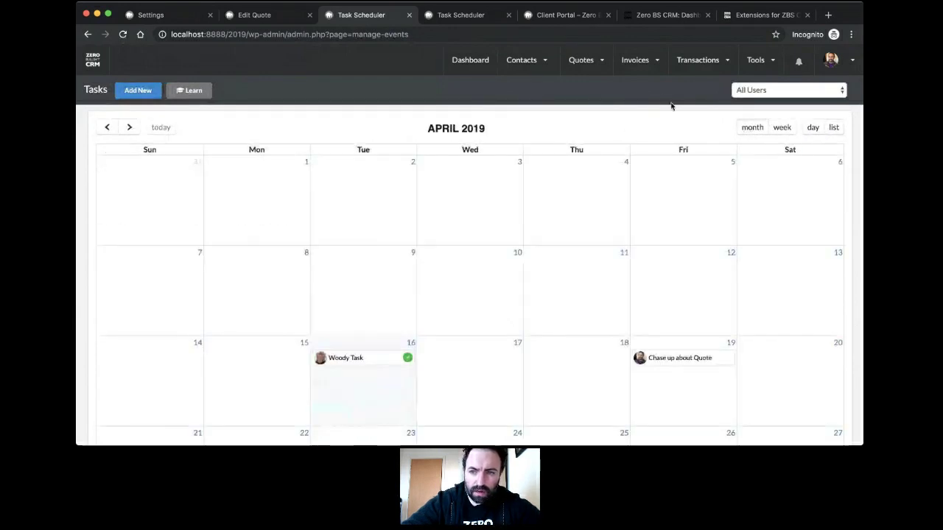
# Step: Filter the calendar to a single user and show those tasks as a list
pyautogui.click(789, 115)
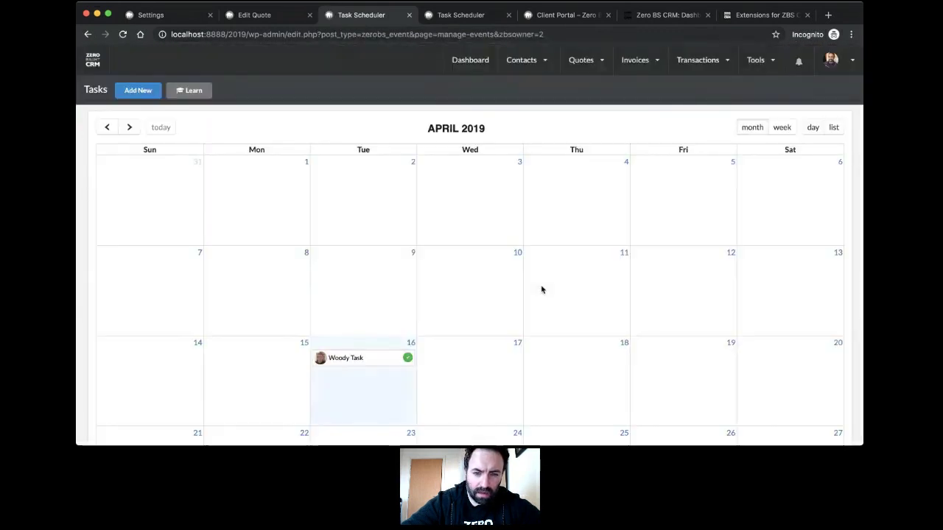
pyautogui.scroll(-3, 540, 288)
pyautogui.scroll(3, 405, 208)
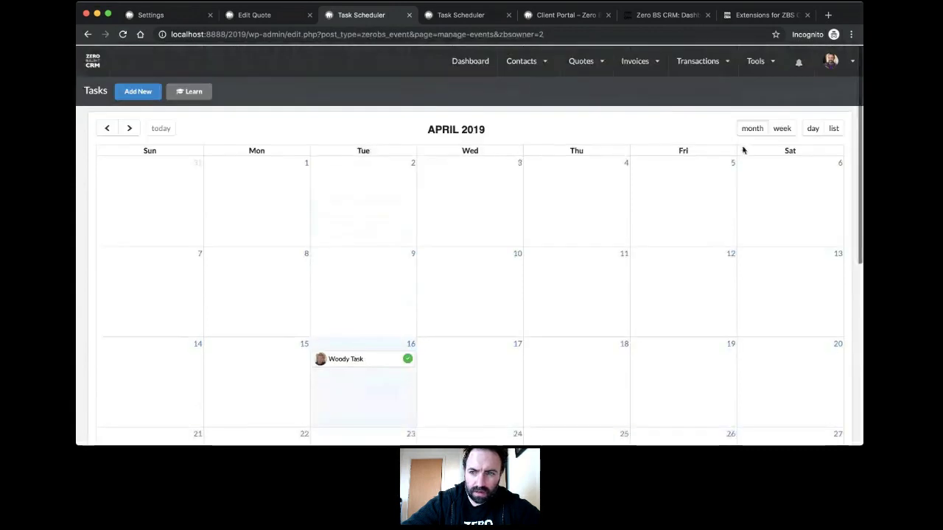
pyautogui.click(827, 127)
pyautogui.scroll(-3, 467, 296)
pyautogui.scroll(3, 467, 297)
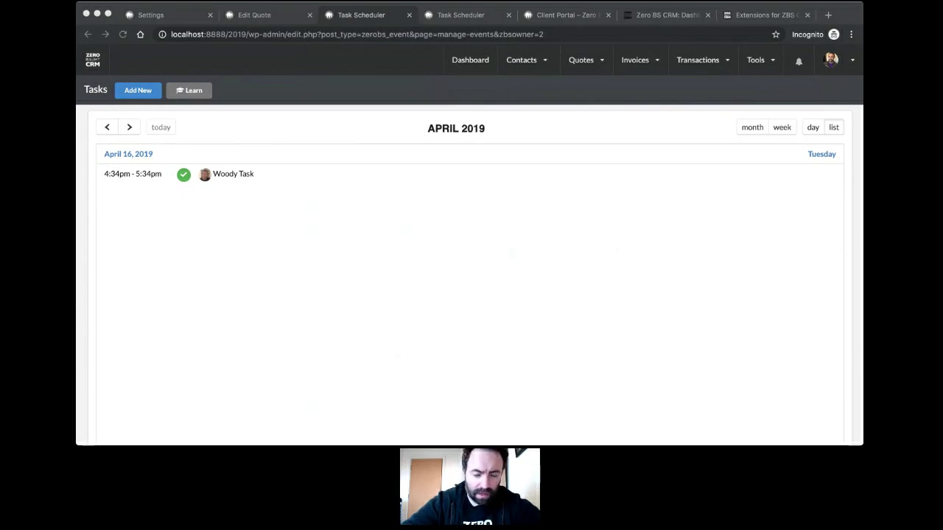
# Step: Go to Invoices > Add New
pyautogui.click(364, 169)
pyautogui.moveTo(626, 67)
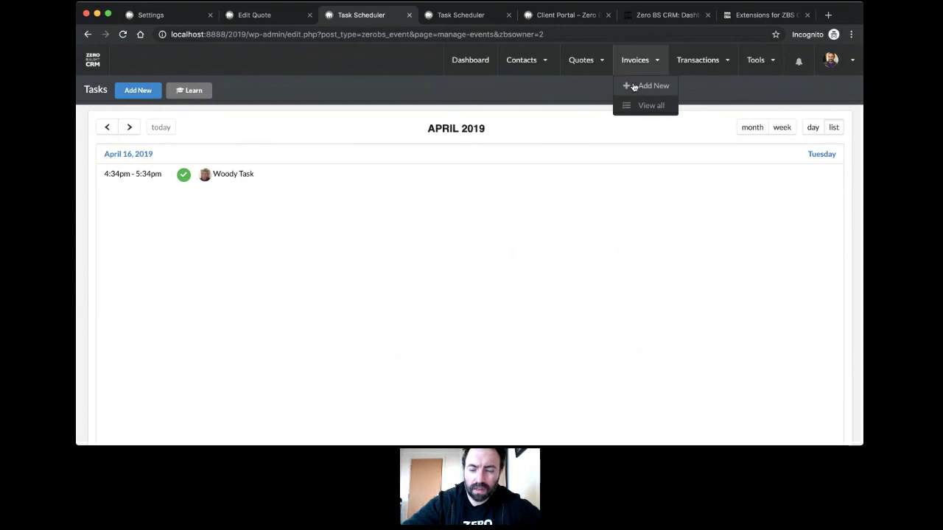
pyautogui.click(633, 86)
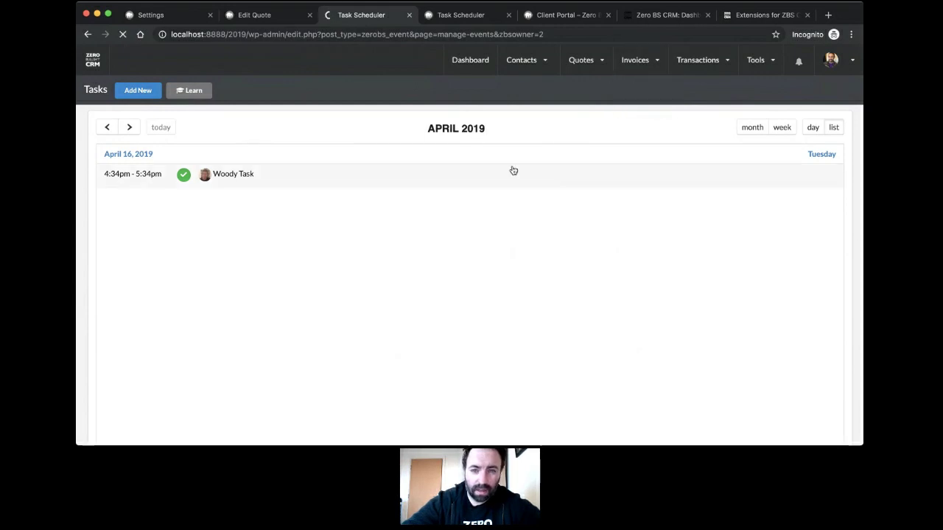
# Step: Scroll the New Invoice form and expand then collapse Your business information
pyautogui.moveTo(633, 63)
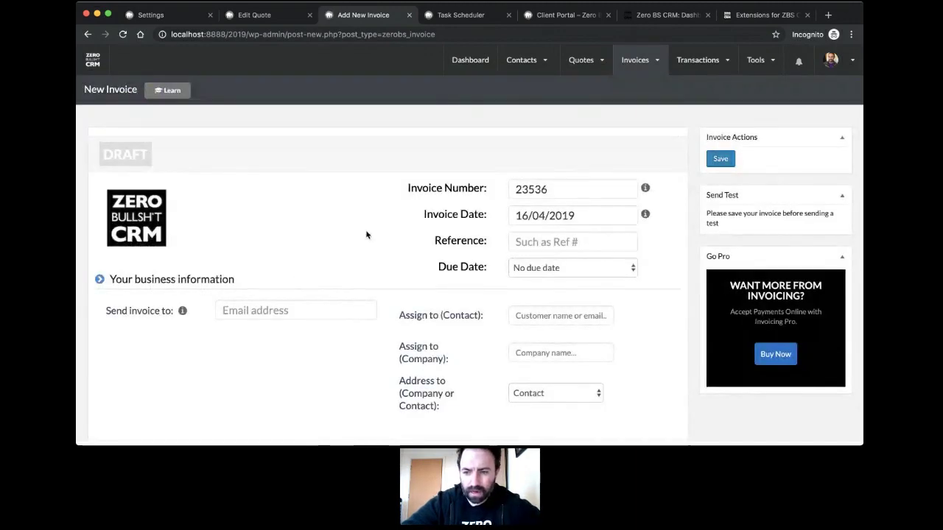
pyautogui.scroll(-5, 366, 235)
pyautogui.scroll(4, 366, 235)
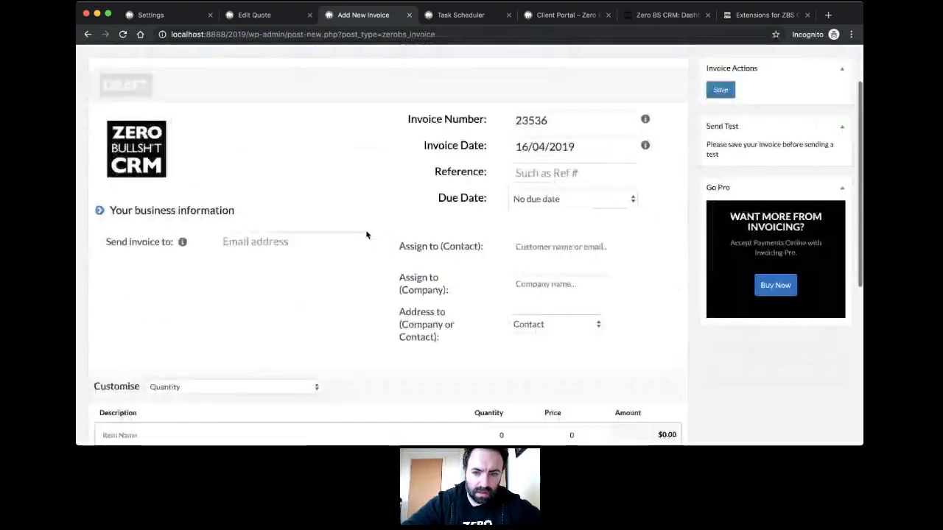
pyautogui.scroll(2, 383, 239)
pyautogui.scroll(-5, 416, 247)
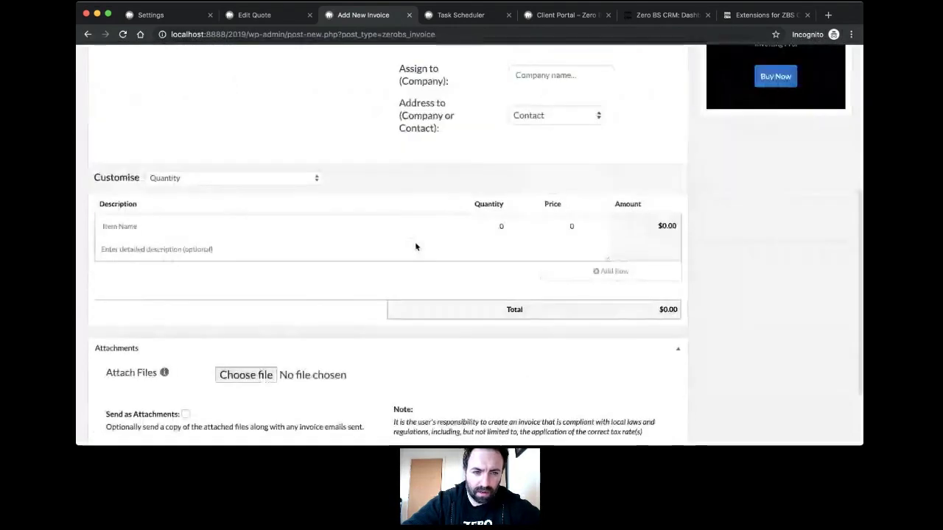
pyautogui.scroll(1, 415, 246)
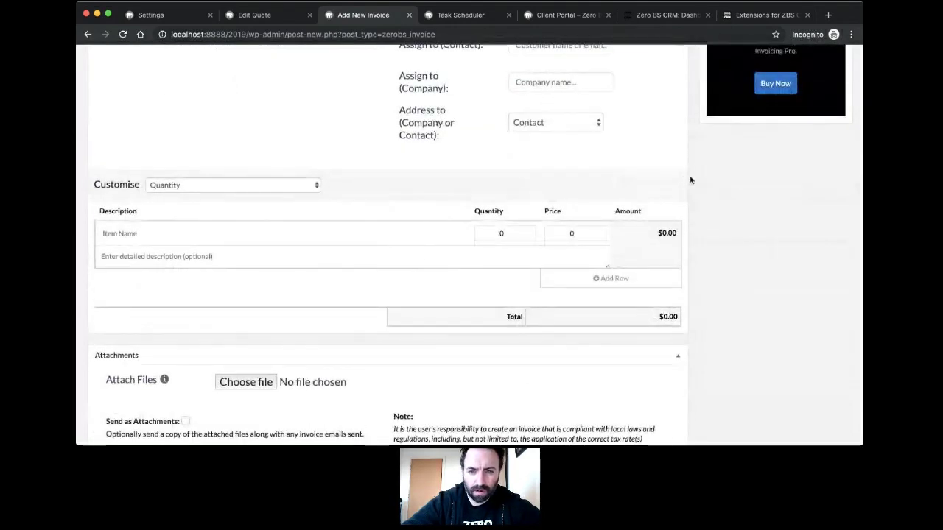
pyautogui.scroll(-2, 560, 188)
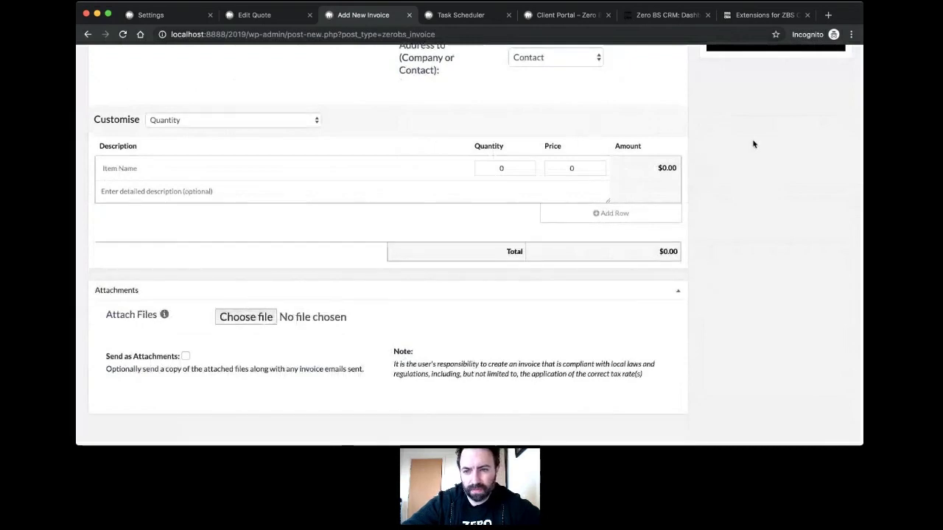
pyautogui.scroll(10, 753, 144)
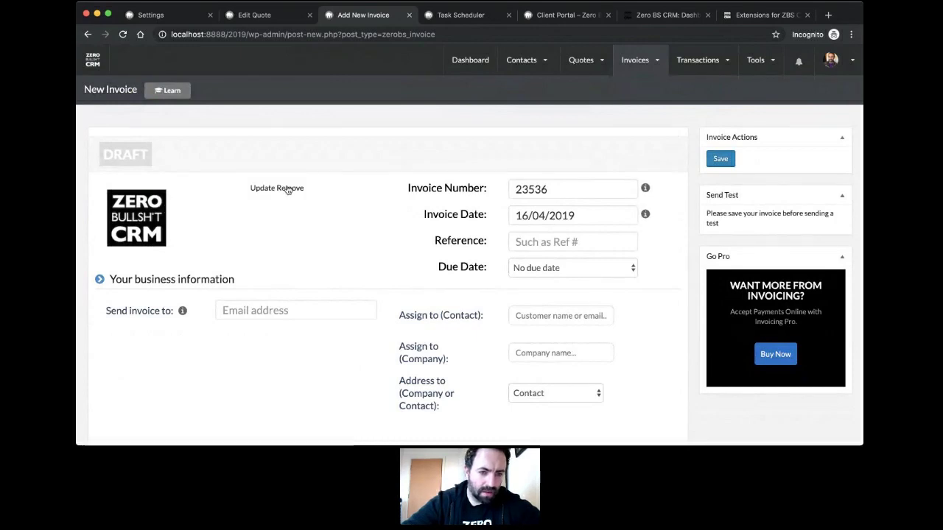
pyautogui.click(180, 280)
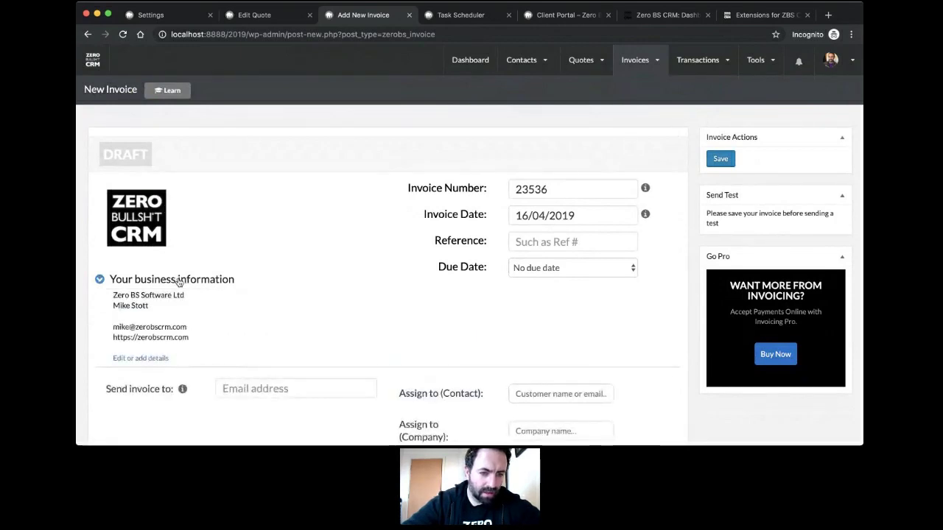
pyautogui.click(176, 281)
# Step: Add a second line-item row, remove it again, and return to the top
pyautogui.scroll(-3, 337, 238)
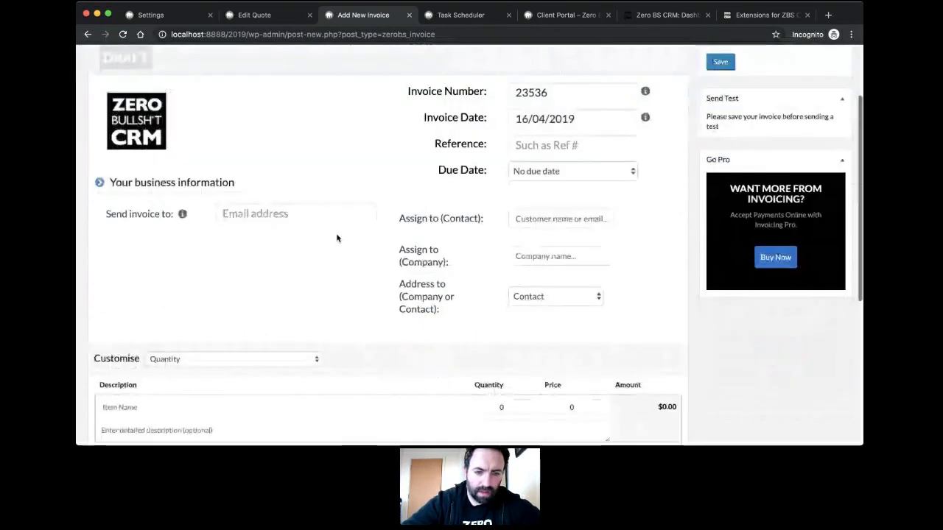
pyautogui.scroll(-5, 324, 213)
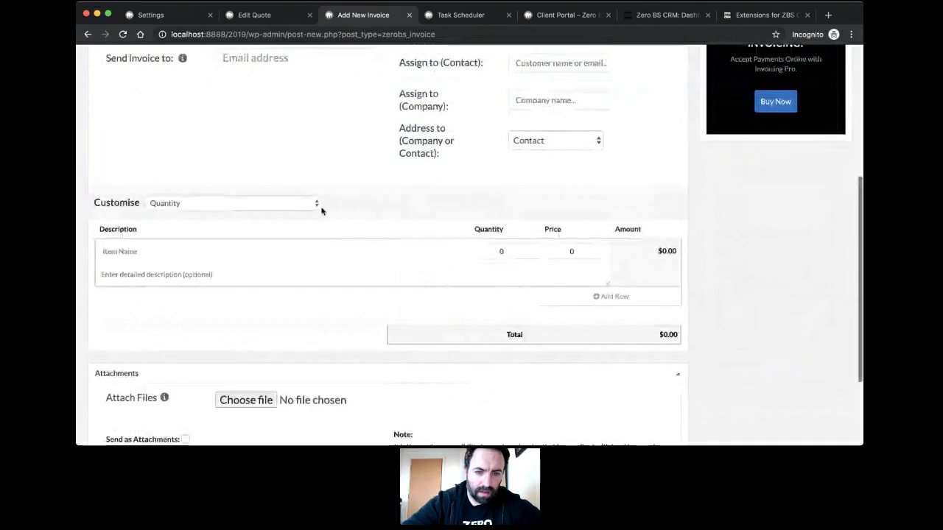
pyautogui.click(600, 296)
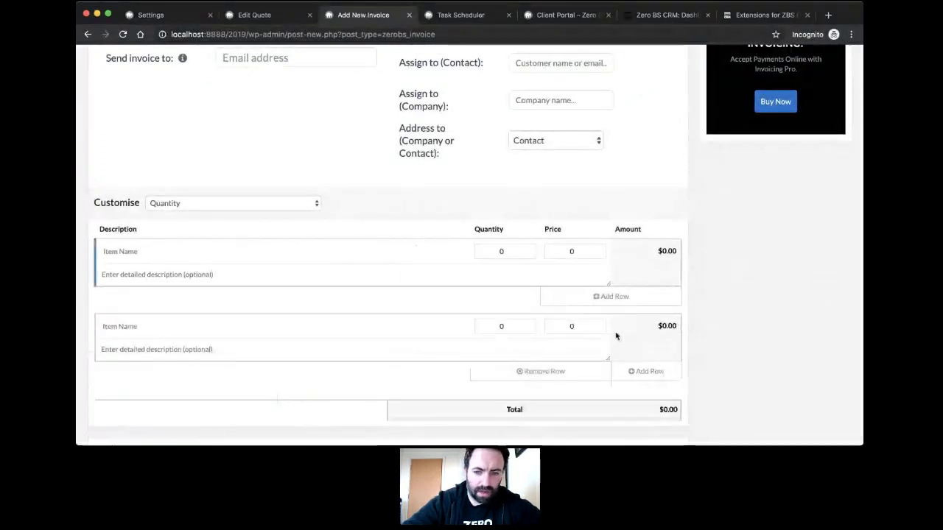
pyautogui.click(539, 373)
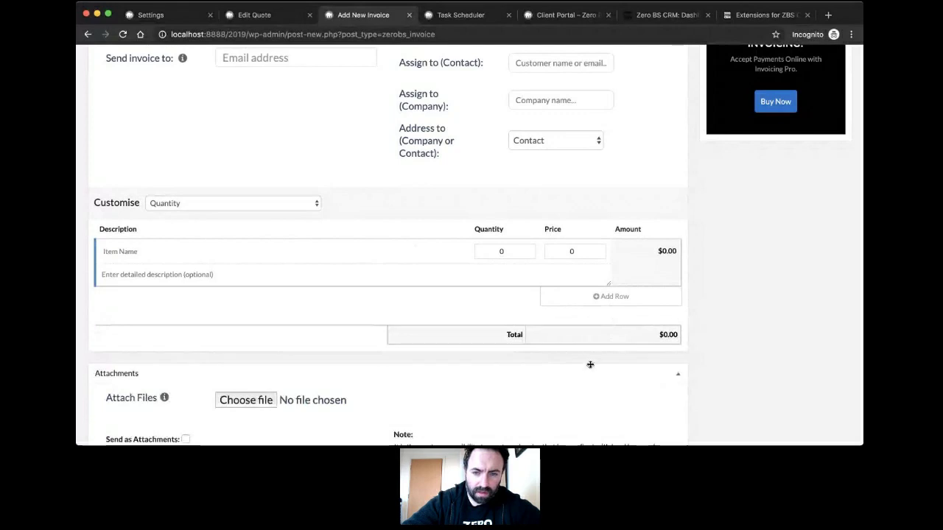
pyautogui.scroll(3, 590, 364)
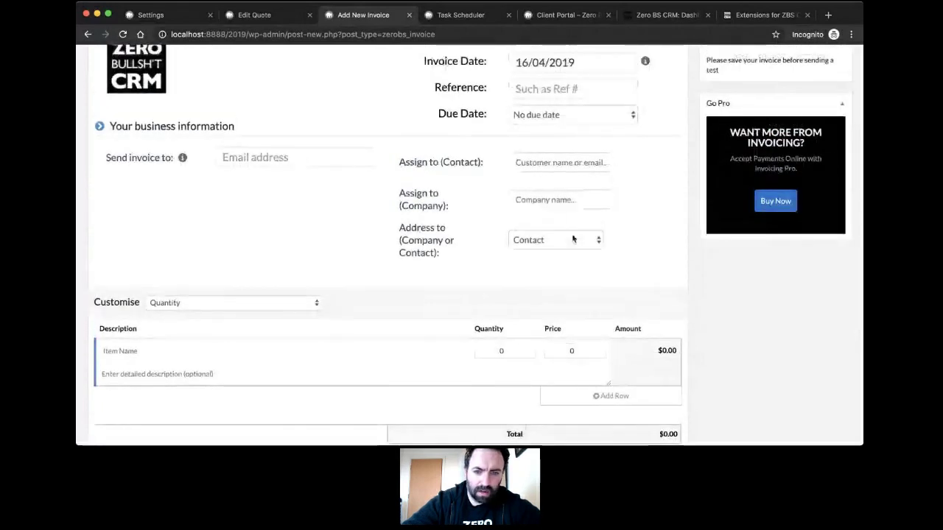
pyautogui.scroll(5, 606, 226)
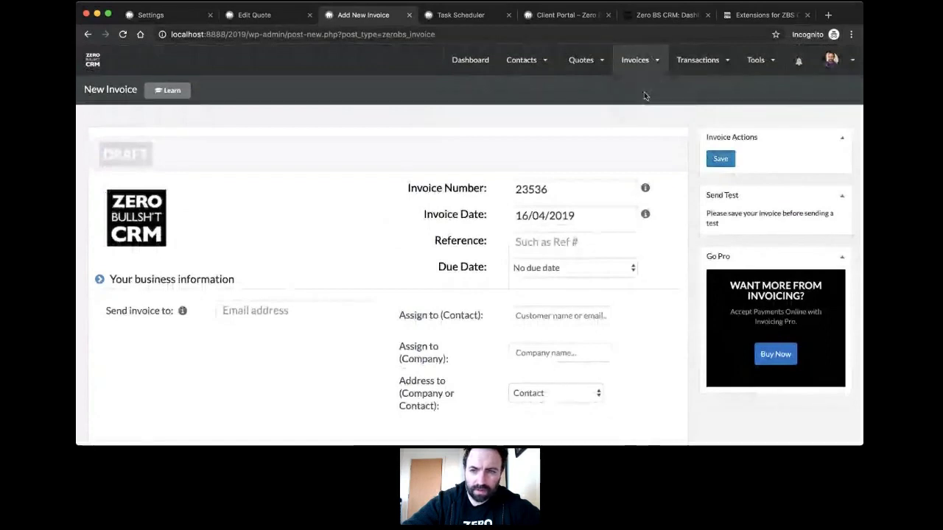
pyautogui.moveTo(702, 61)
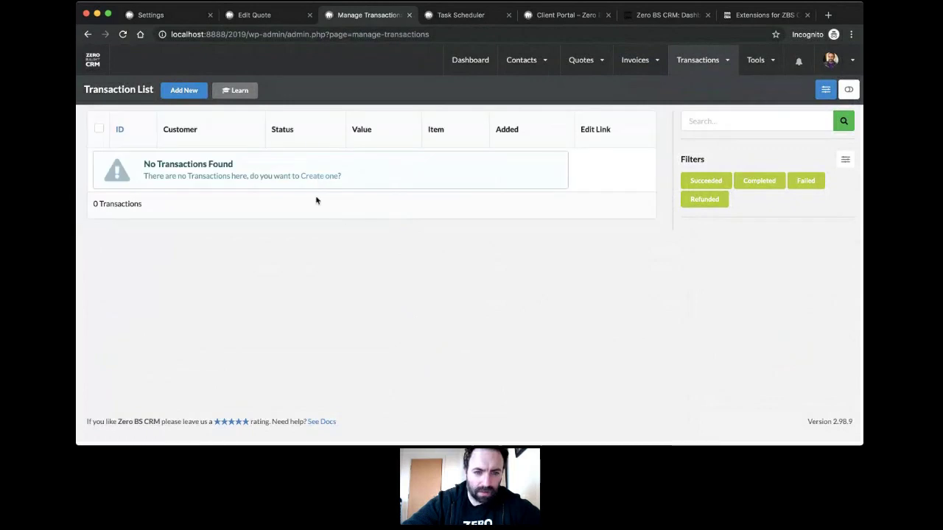
pyautogui.click(184, 90)
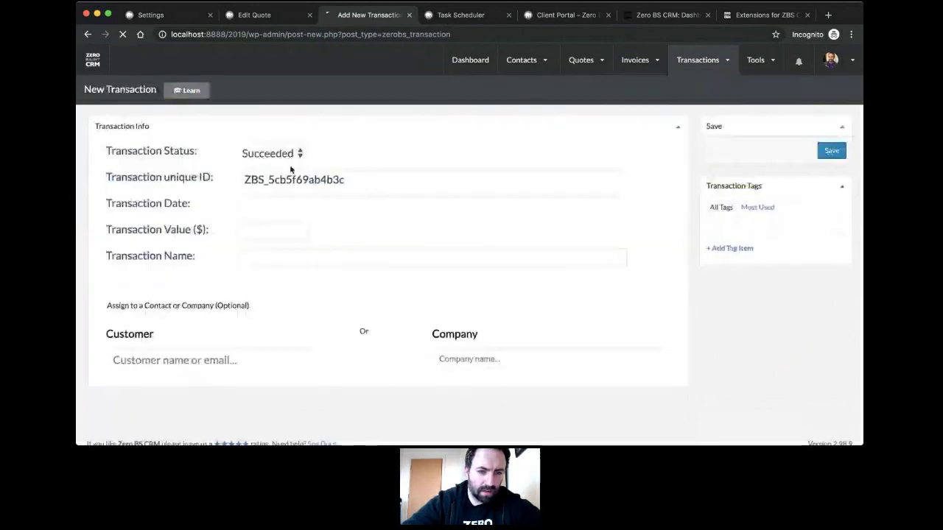
pyautogui.click(276, 234)
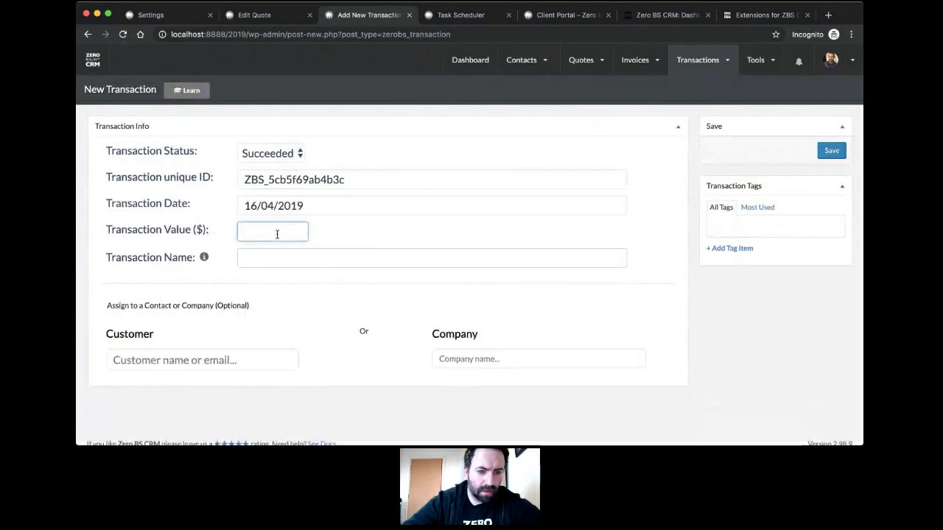
pyautogui.write('200')
pyautogui.click(285, 257)
pyautogui.write('M')
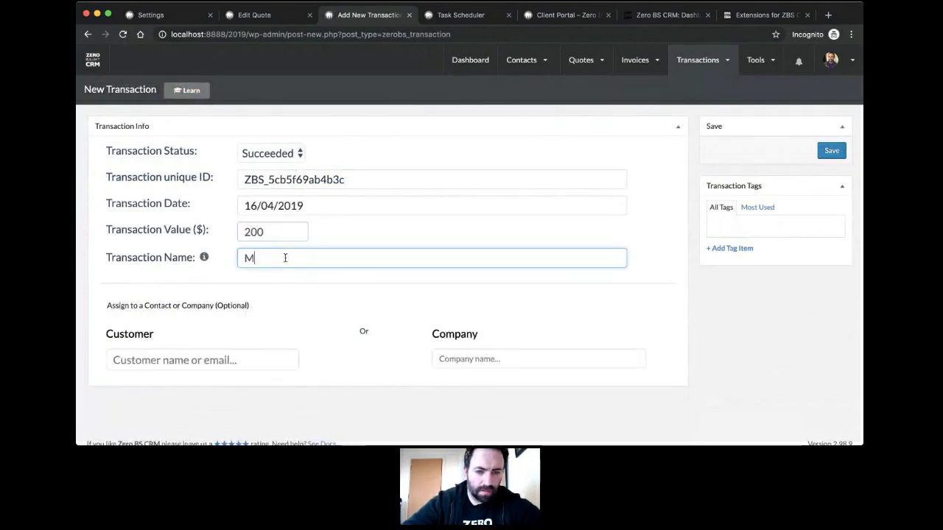
pyautogui.write('ike ')
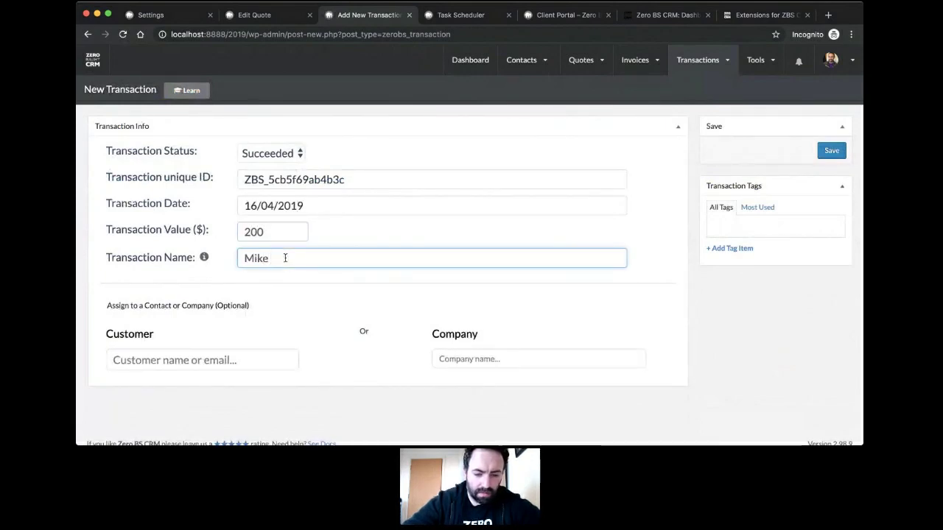
pyautogui.write('Beer')
pyautogui.click(186, 358)
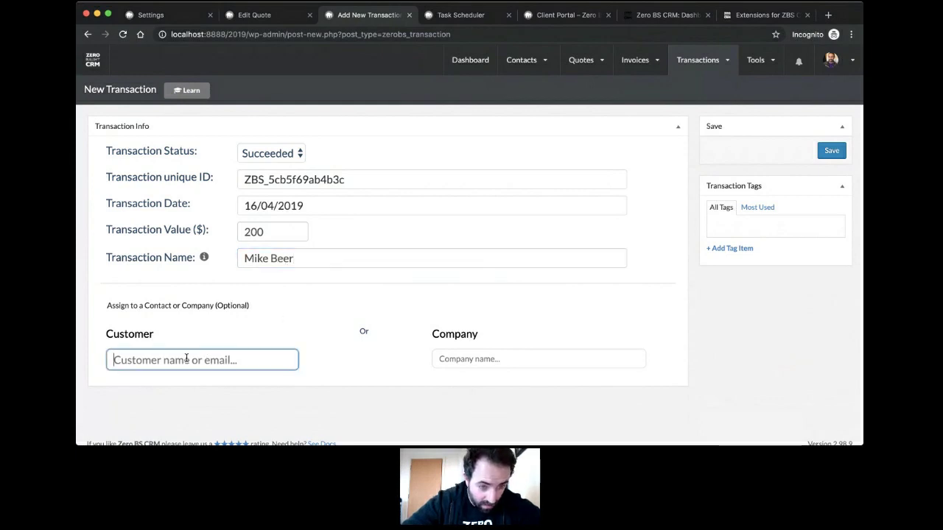
pyautogui.write('Mike')
pyautogui.click(177, 403)
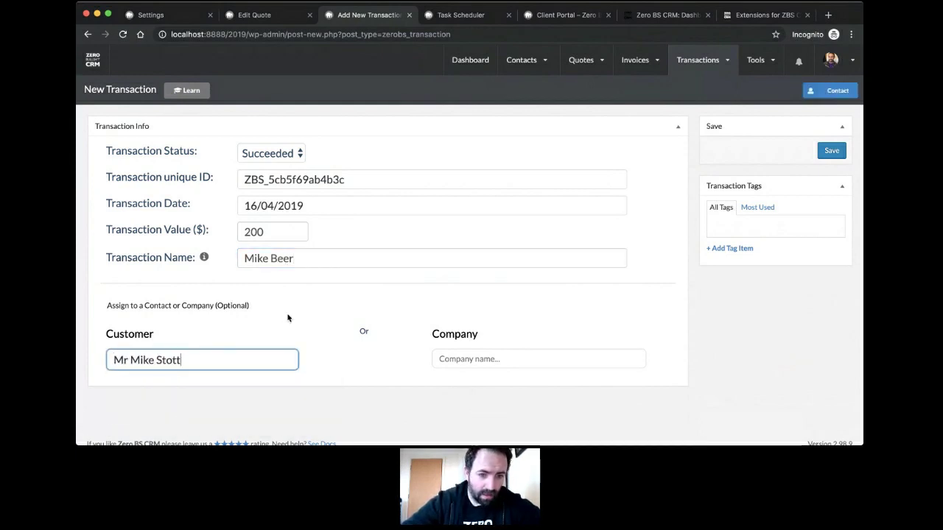
pyautogui.click(833, 156)
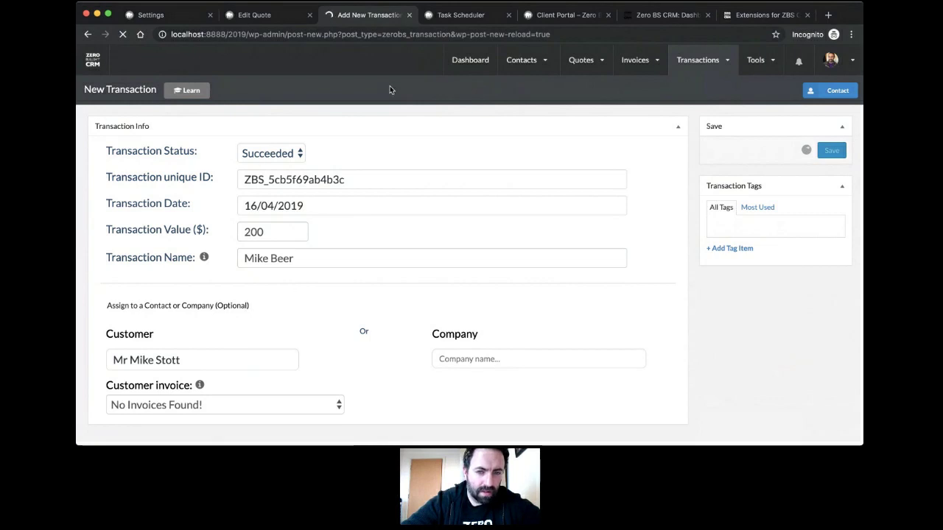
# Step: Open the customer's contact record and view its Transactions tab under Documents
pyautogui.moveTo(538, 60)
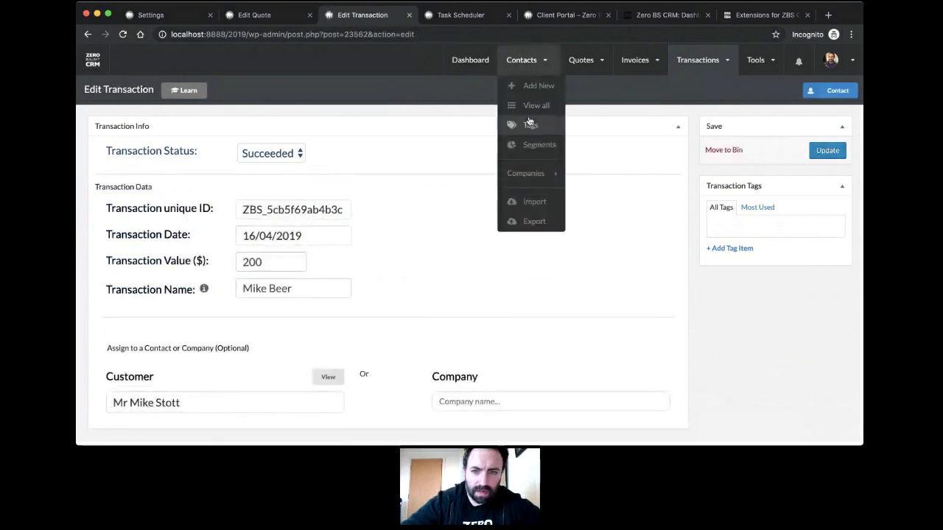
pyautogui.click(535, 107)
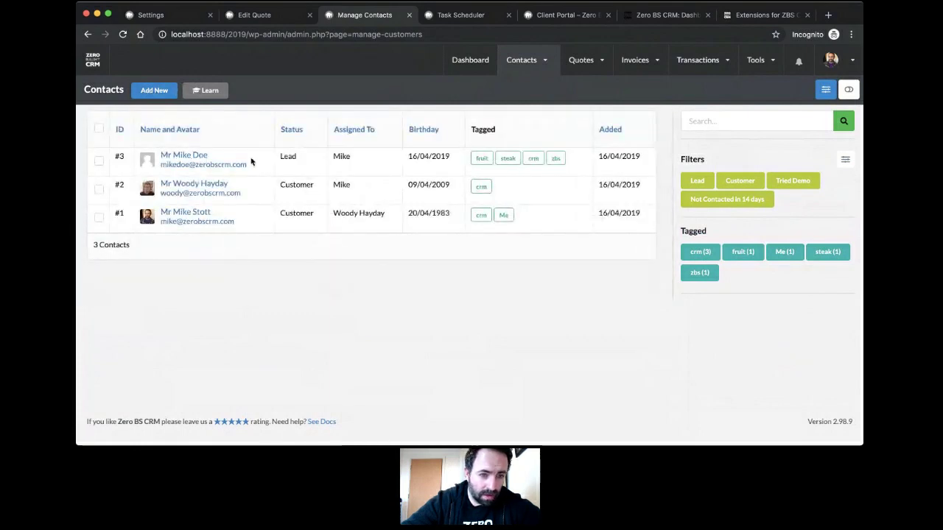
pyautogui.click(200, 213)
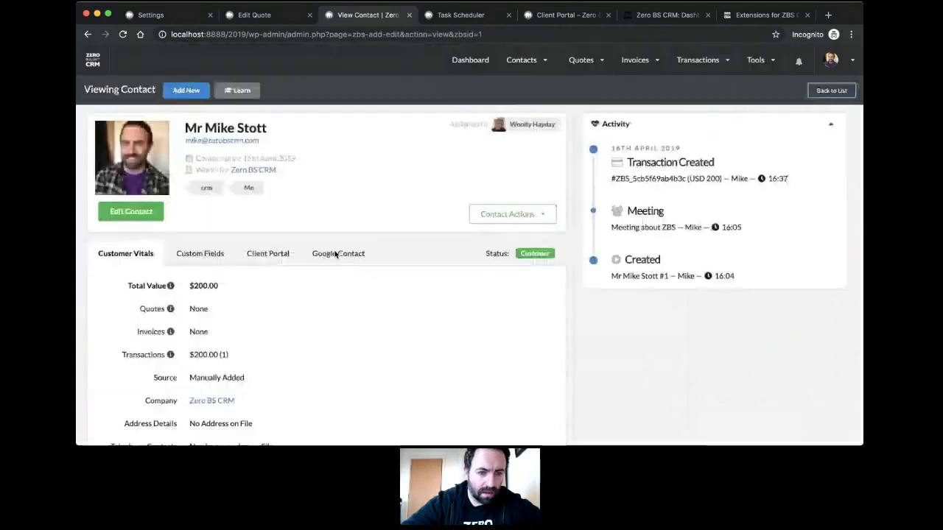
pyautogui.scroll(-2, 334, 254)
pyautogui.scroll(-4, 334, 254)
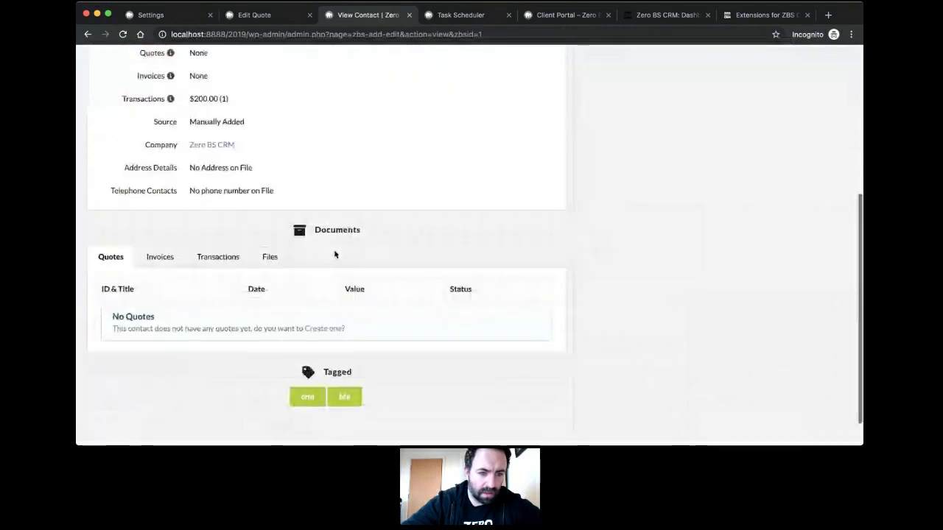
pyautogui.click(164, 258)
pyautogui.click(215, 258)
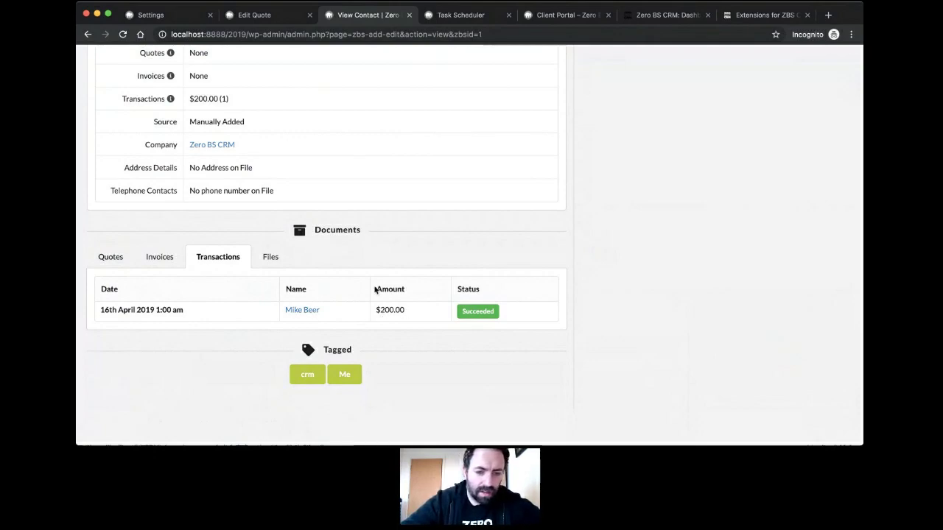
# Step: Open Transactions > View all
pyautogui.scroll(-1, 374, 290)
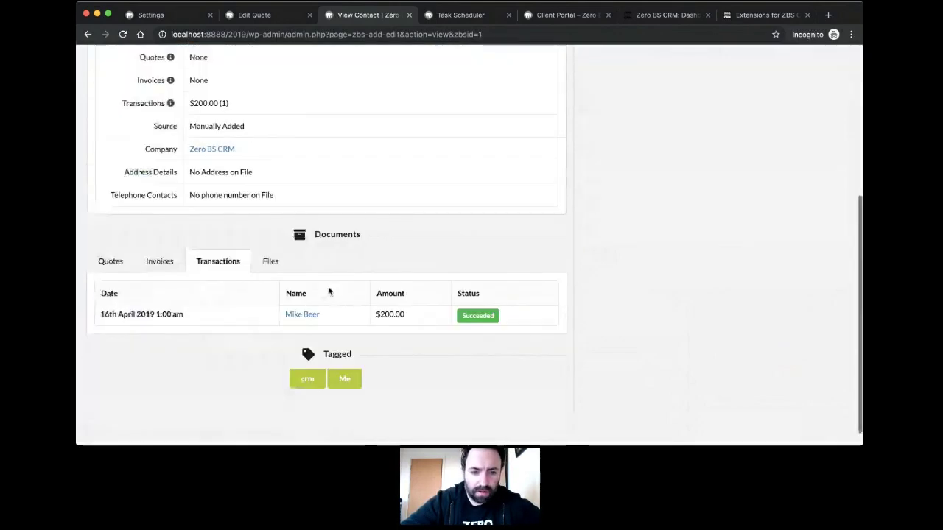
pyautogui.scroll(2, 346, 270)
pyautogui.scroll(5, 345, 270)
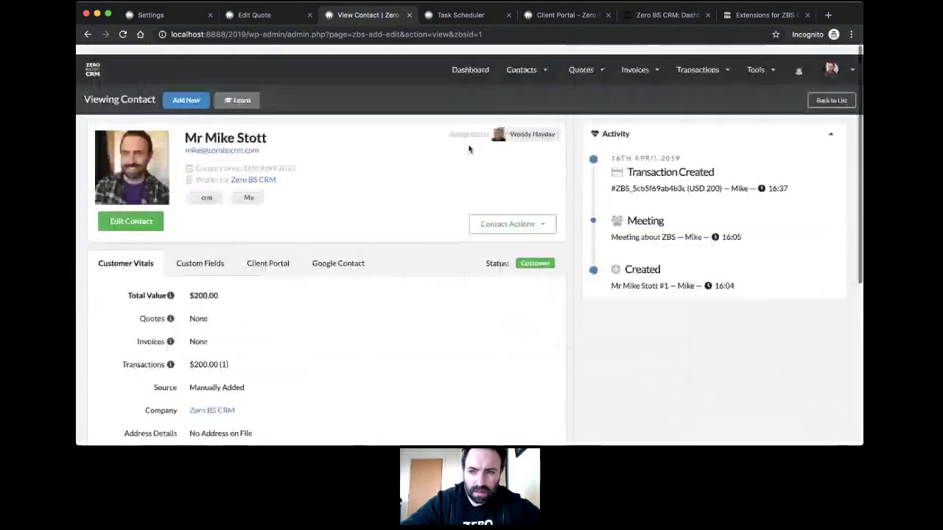
pyautogui.moveTo(703, 63)
pyautogui.click(694, 115)
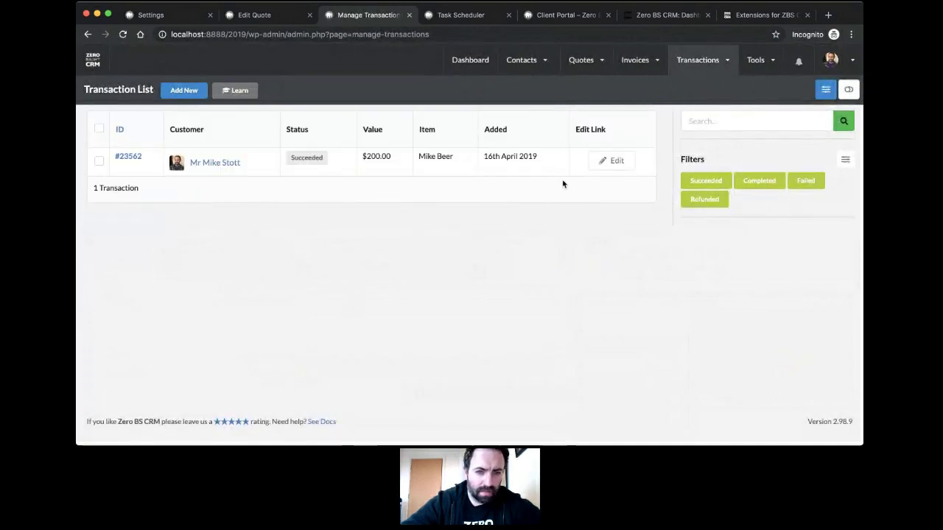
# Step: Search the transactions for 'beer', then clear the search box
pyautogui.click(731, 118)
pyautogui.write('beer')
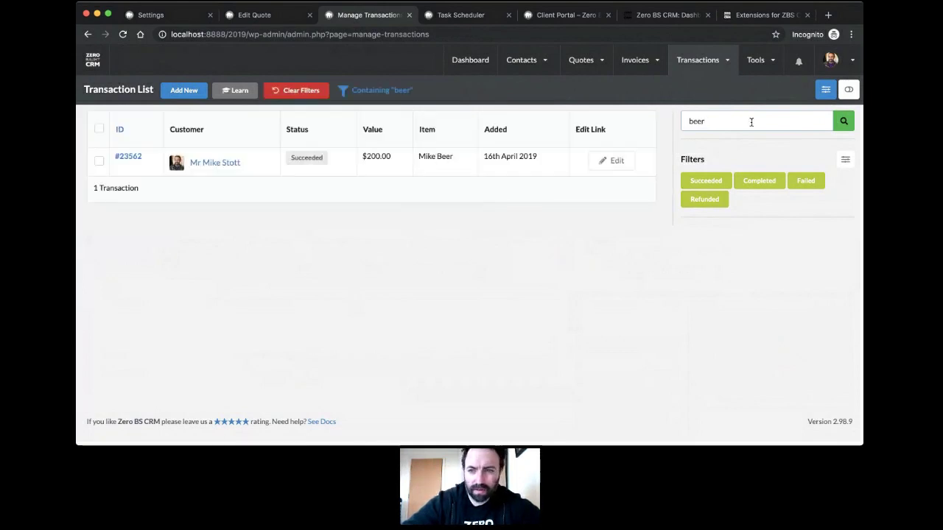
pyautogui.moveTo(751, 123); pyautogui.dragTo(682, 121)
pyautogui.press('BackSpace')
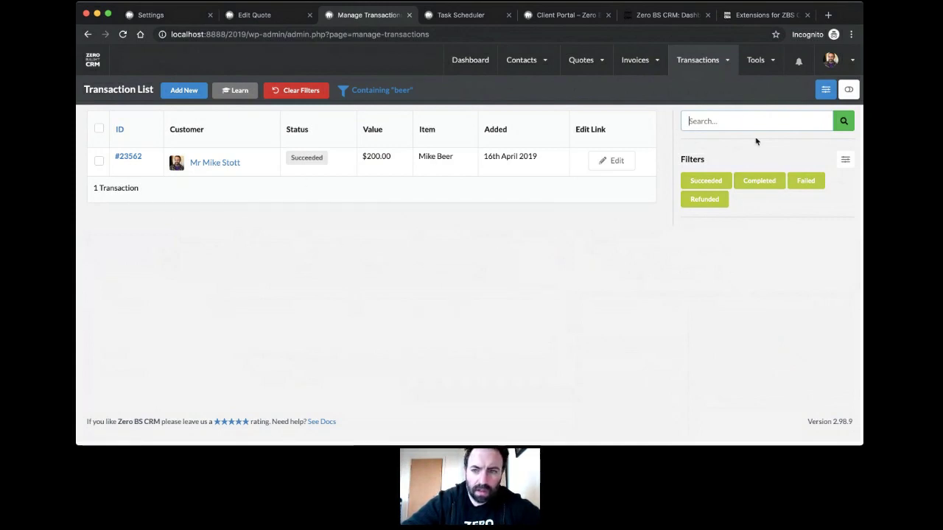
pyautogui.click(98, 161)
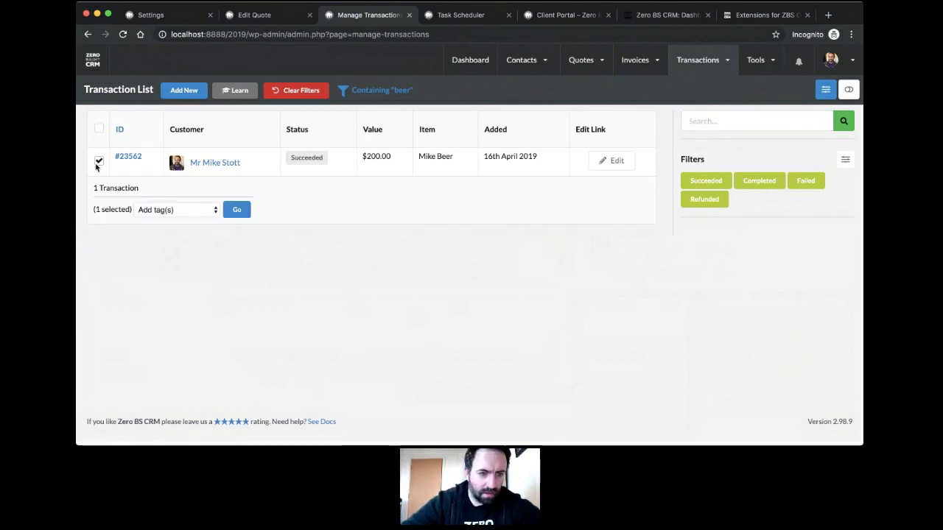
pyautogui.click(236, 210)
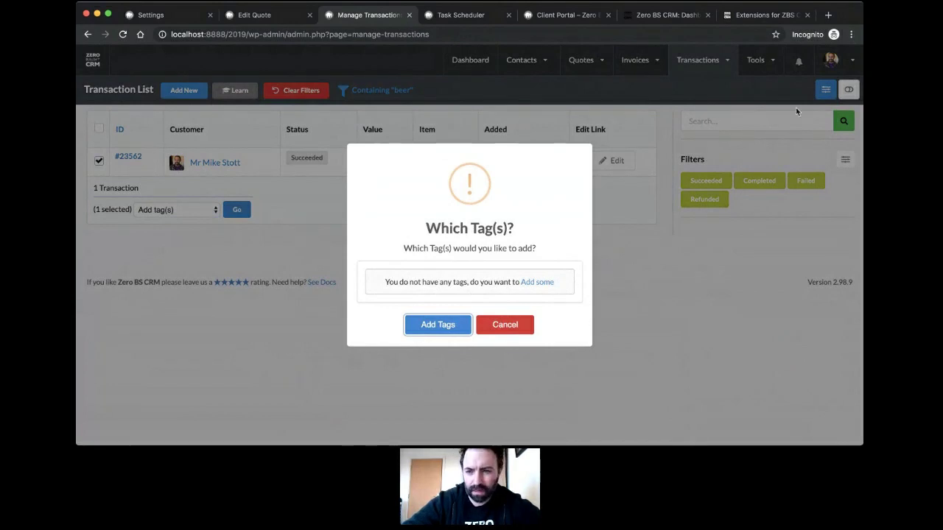
pyautogui.click(514, 327)
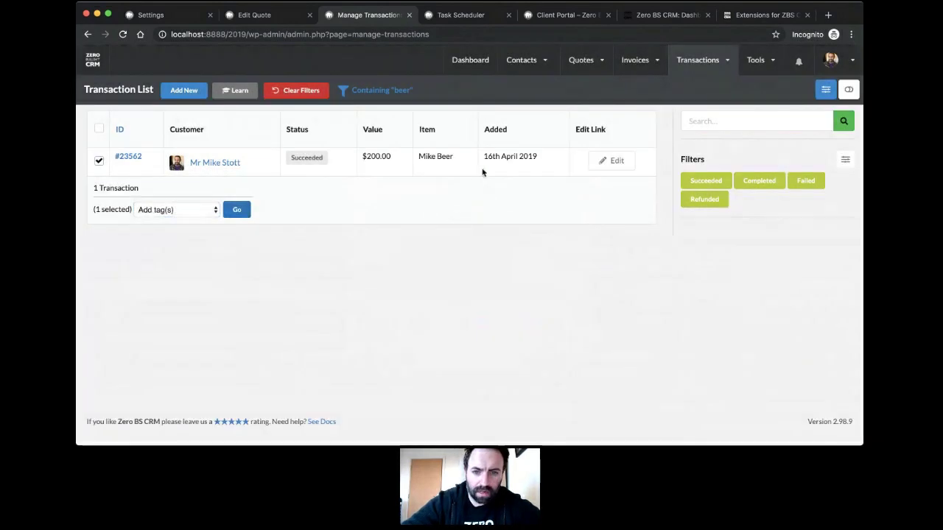
pyautogui.click(478, 62)
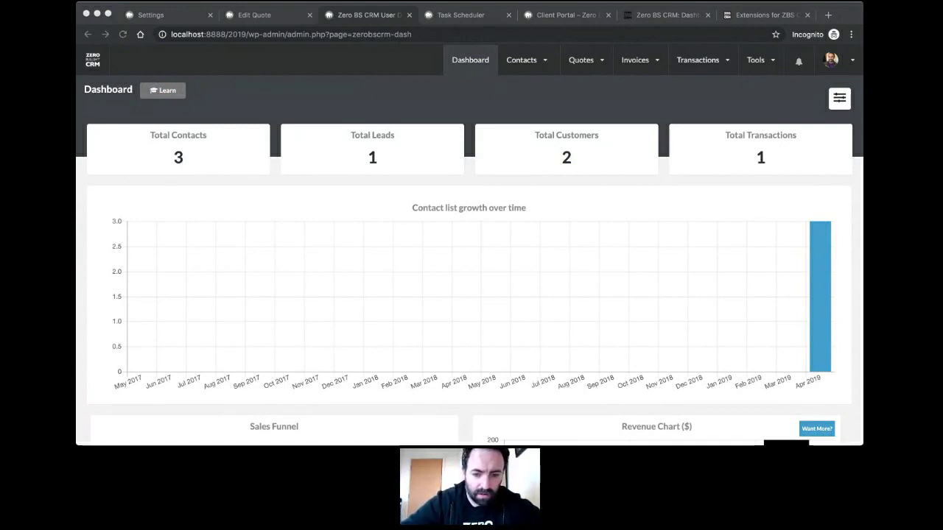
# Step: Look over the Quotes menu options in the CRM top bar
pyautogui.click(432, 337)
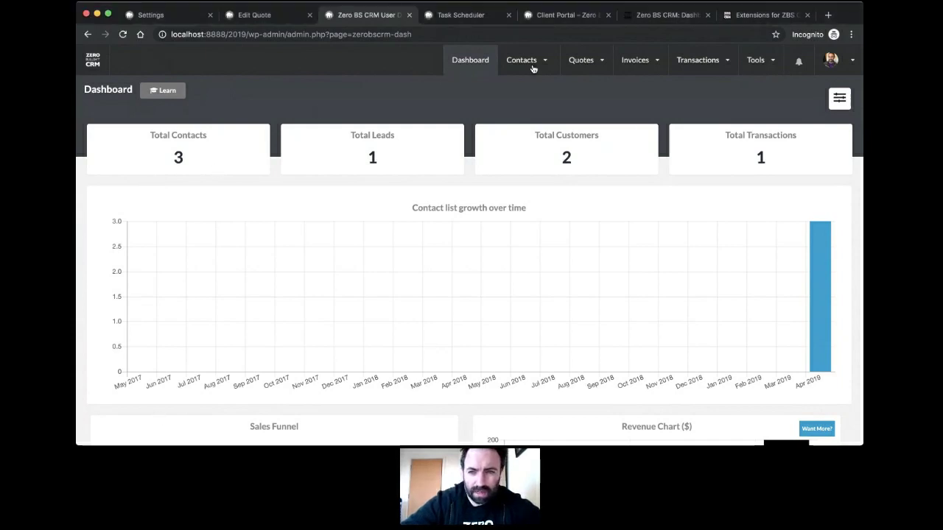
pyautogui.click(586, 64)
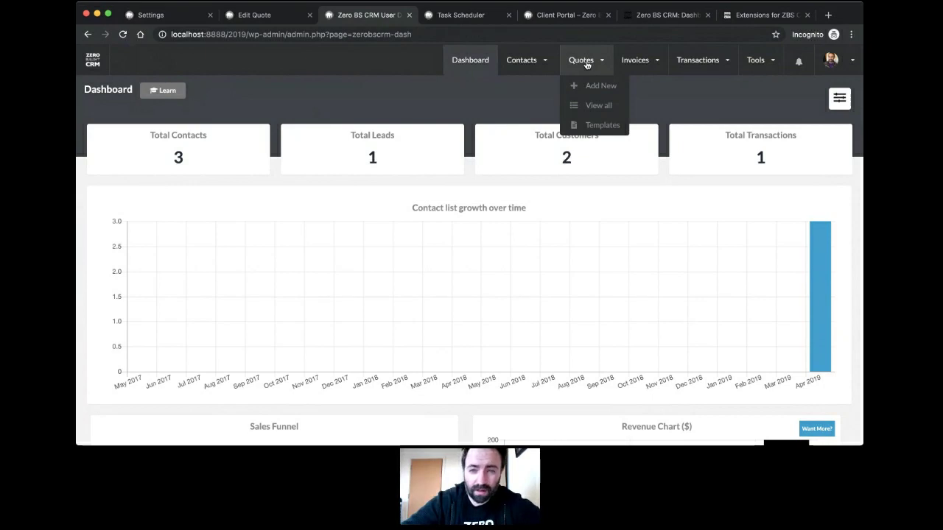
pyautogui.moveTo(657, 63)
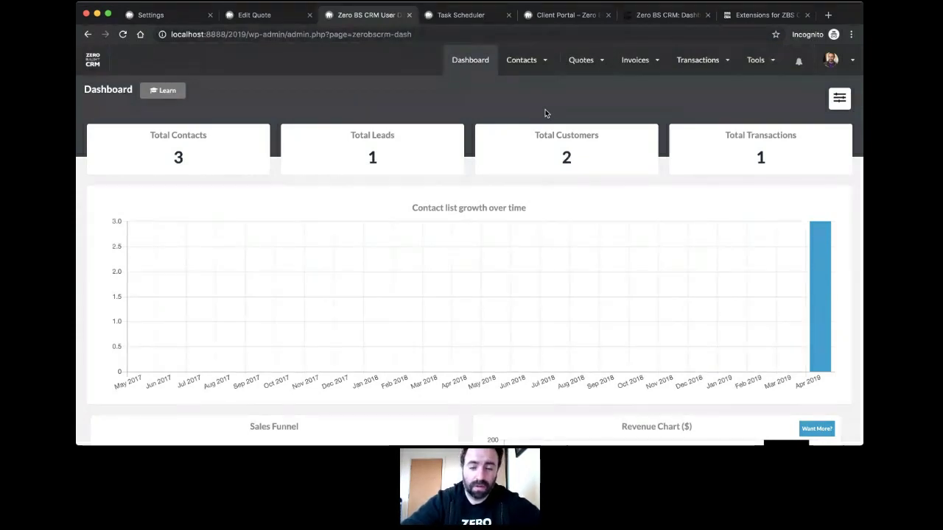
pyautogui.moveTo(580, 64)
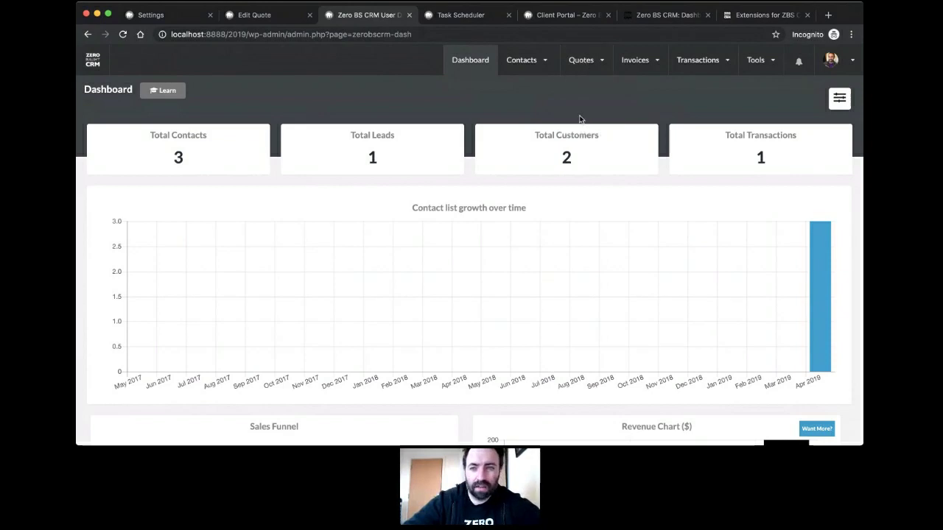
# Step: Exit CRM full-screen mode to reveal the WordPress admin menu
pyautogui.click(92, 63)
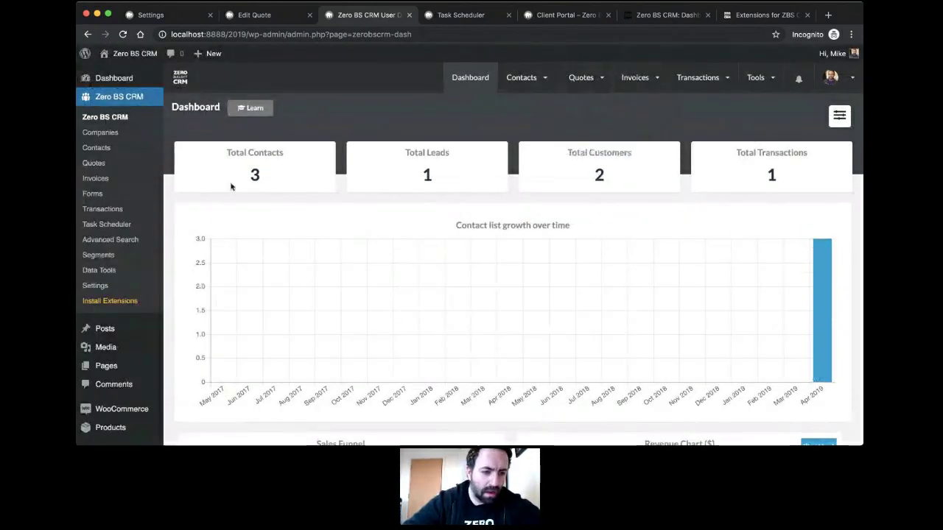
pyautogui.moveTo(140, 415)
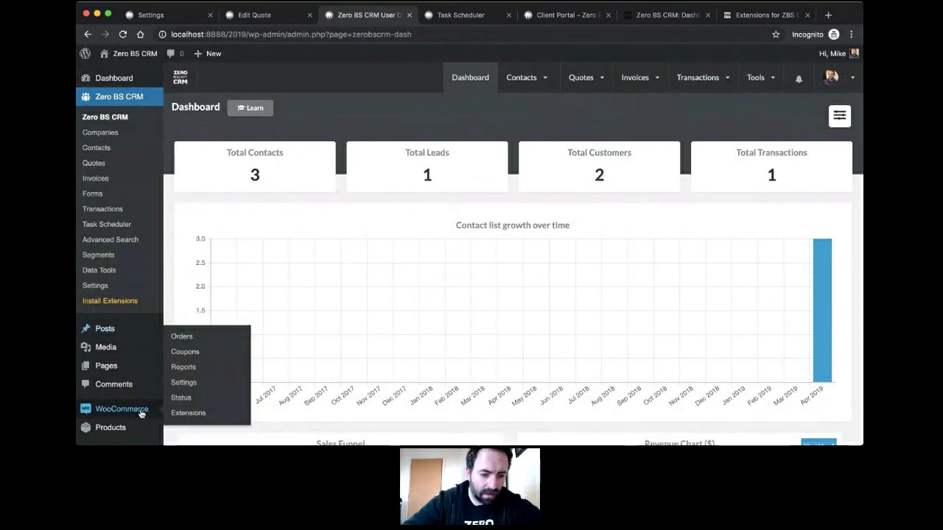
pyautogui.scroll(-2, 141, 414)
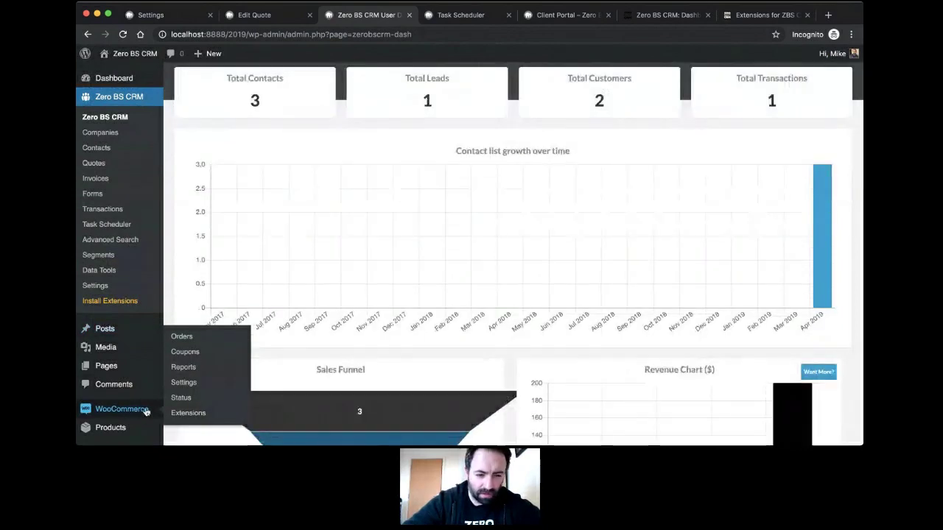
# Step: From the WooCommerce orders list, open the latest completed $500.00 Elite Bundle order and review it
pyautogui.click(184, 338)
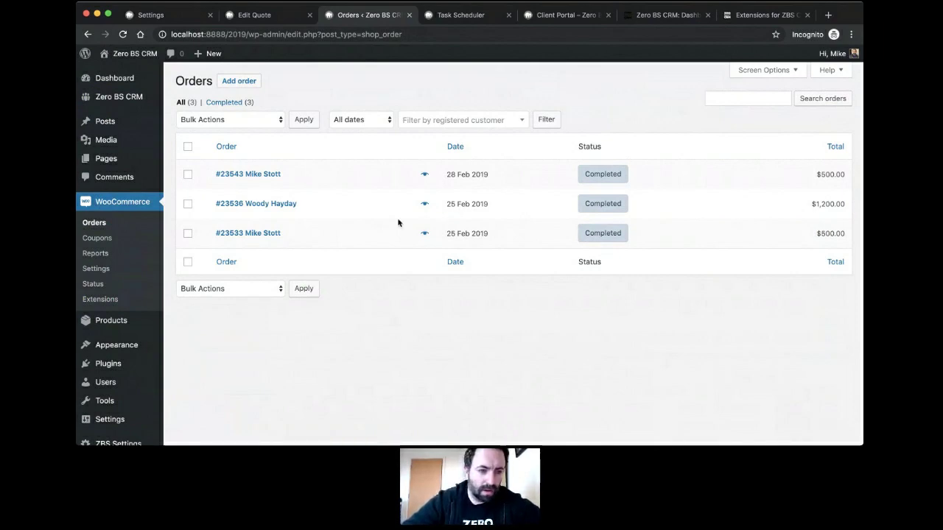
pyautogui.click(272, 174)
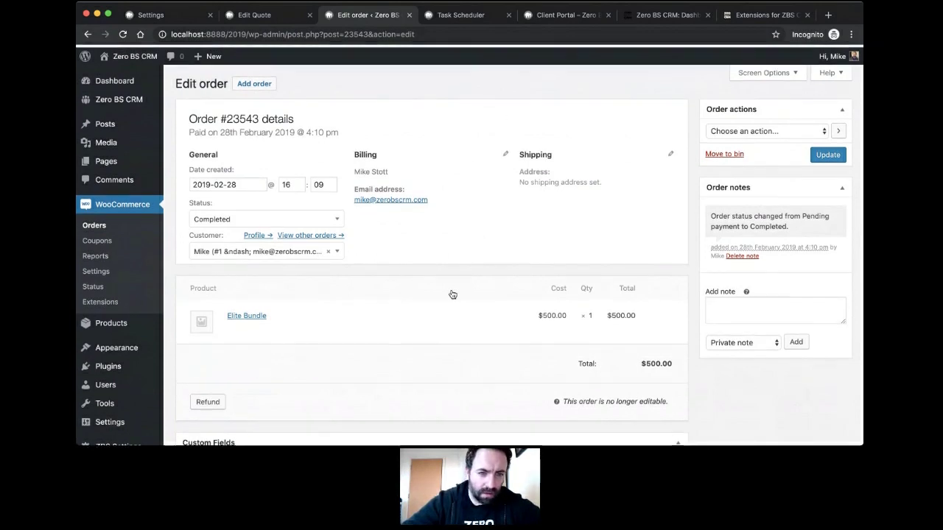
pyautogui.scroll(-5, 452, 294)
pyautogui.scroll(5, 452, 294)
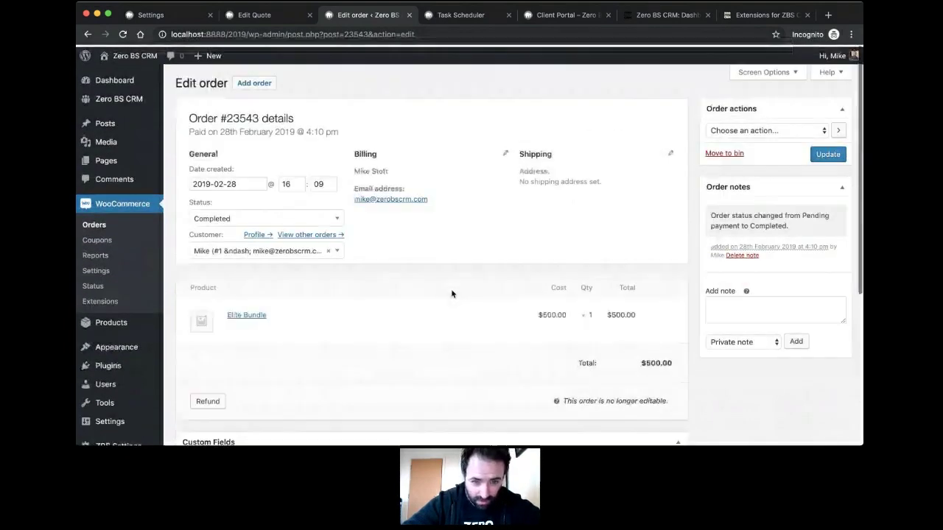
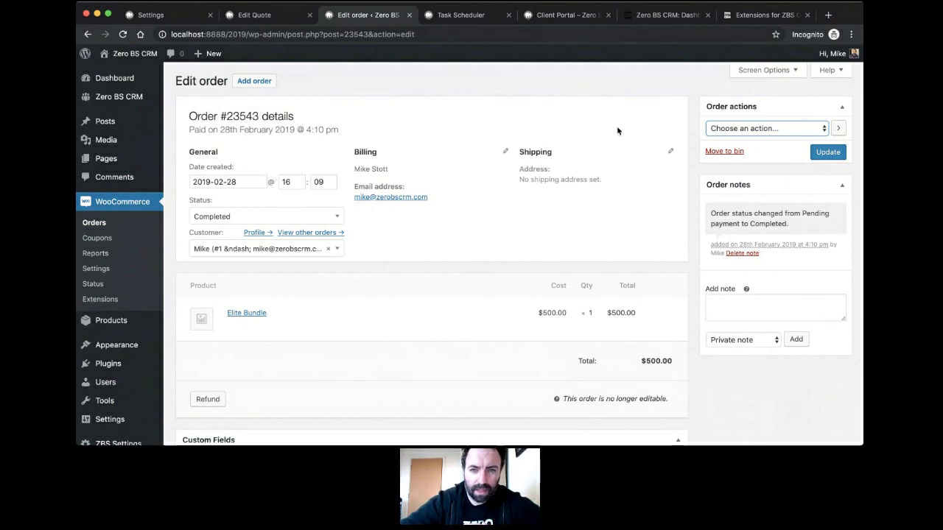
# Step: Bring up the Task Scheduler showing the April 19, 2019 'Chase up about Quote' task
pyautogui.click(490, 16)
# Step: Open the full invoices list, which shows 0 invoices
pyautogui.moveTo(634, 61)
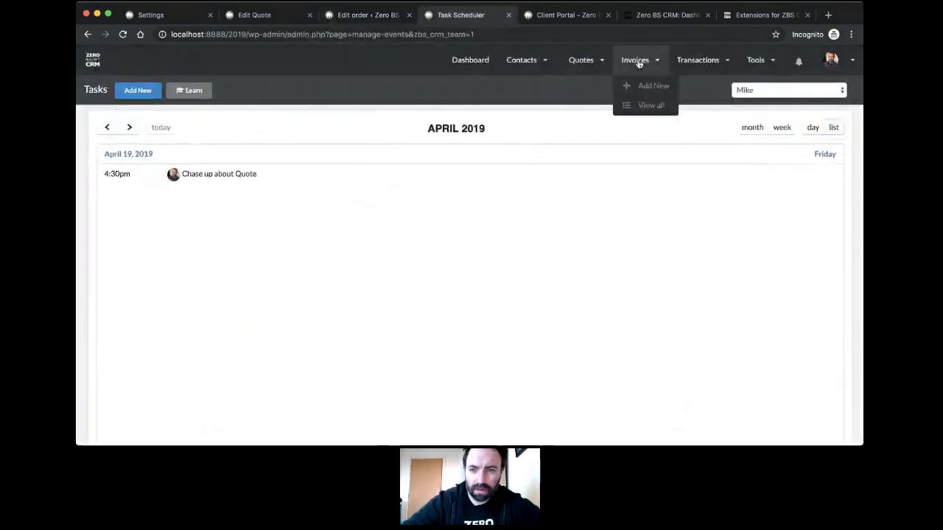
pyautogui.click(640, 106)
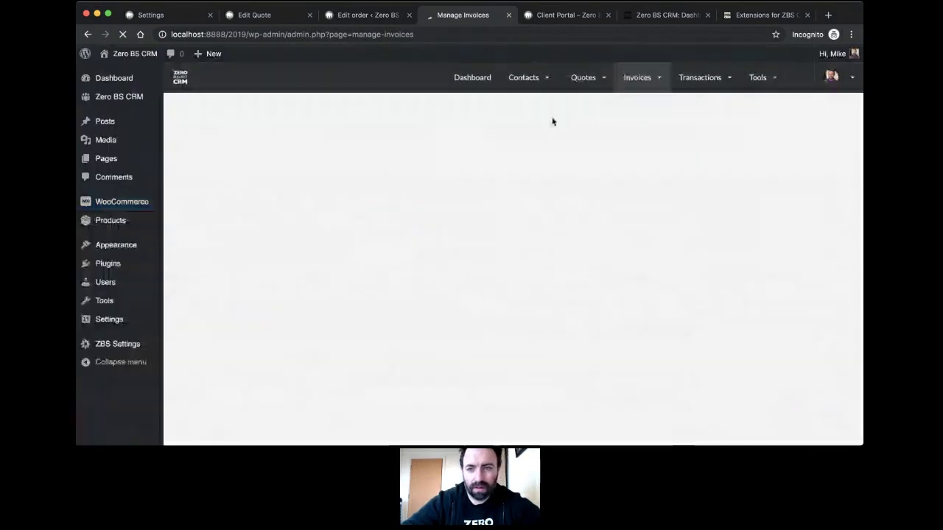
pyautogui.moveTo(662, 94)
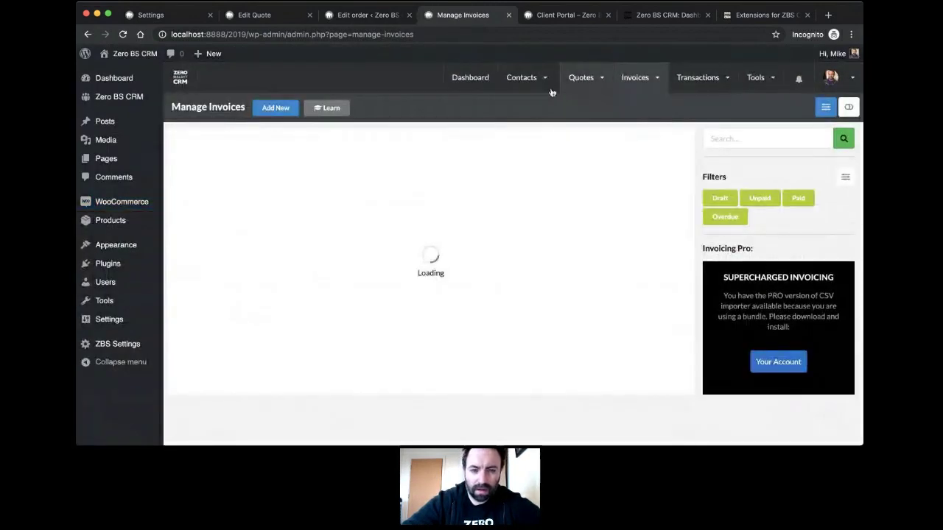
pyautogui.moveTo(681, 78)
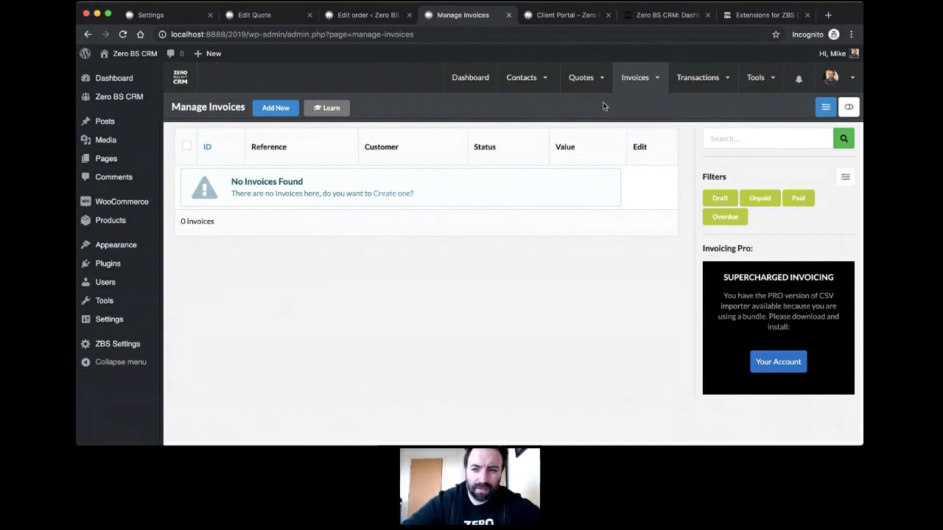
pyautogui.moveTo(638, 103)
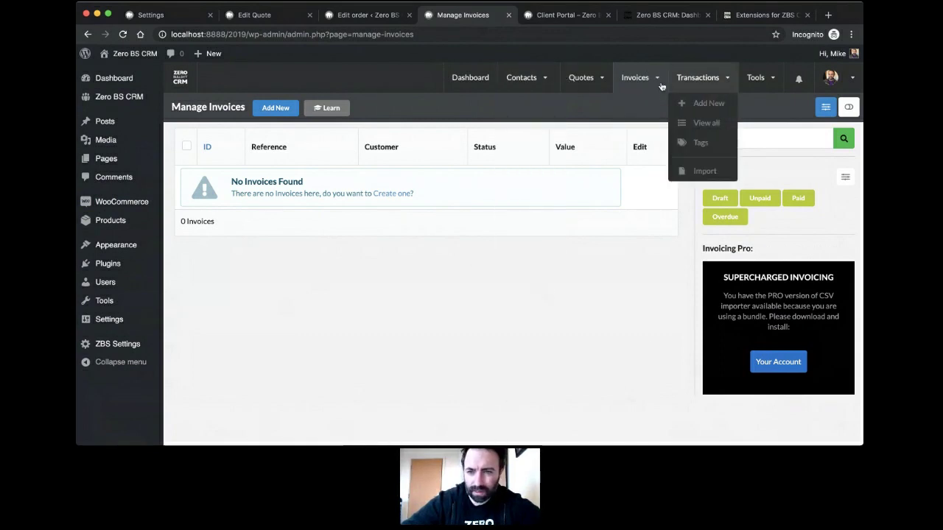
pyautogui.moveTo(631, 78)
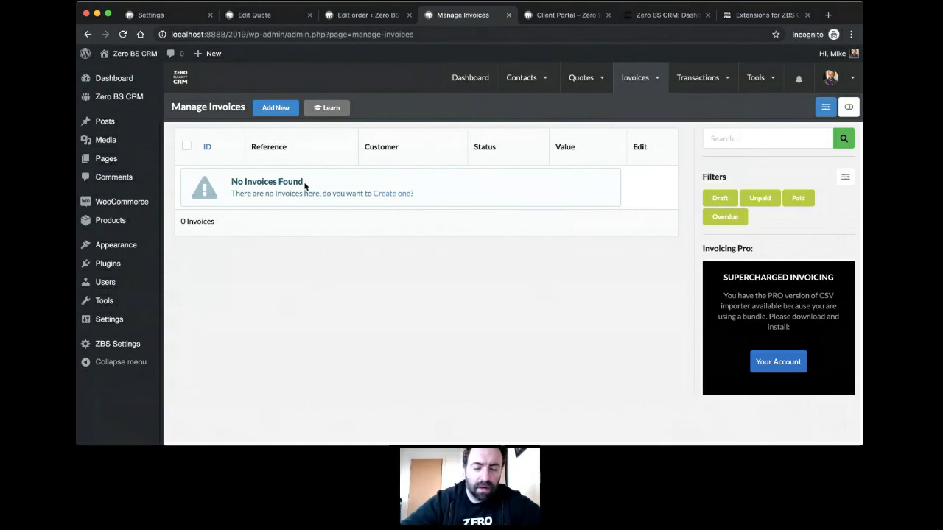
# Step: Glance back at WooCommerce order #23543, then return and start a new invoice
pyautogui.click(364, 14)
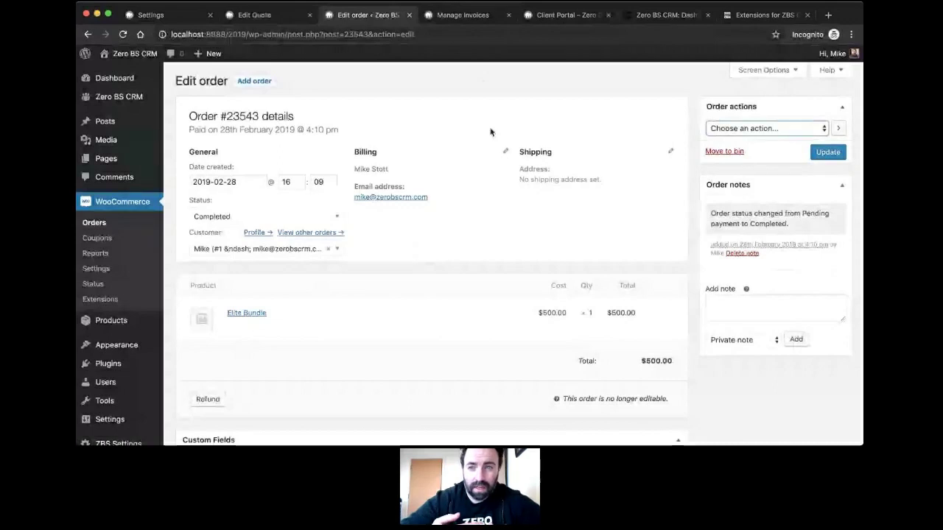
pyautogui.click(475, 17)
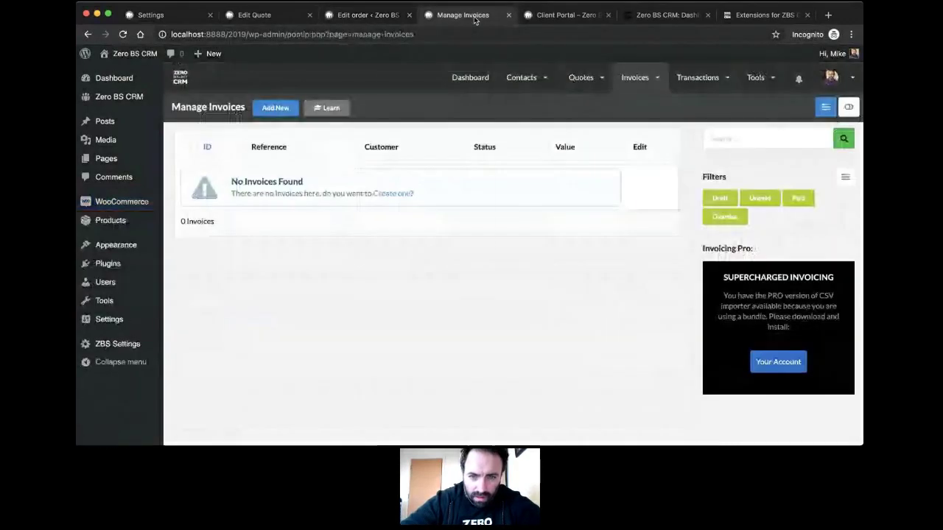
pyautogui.click(381, 193)
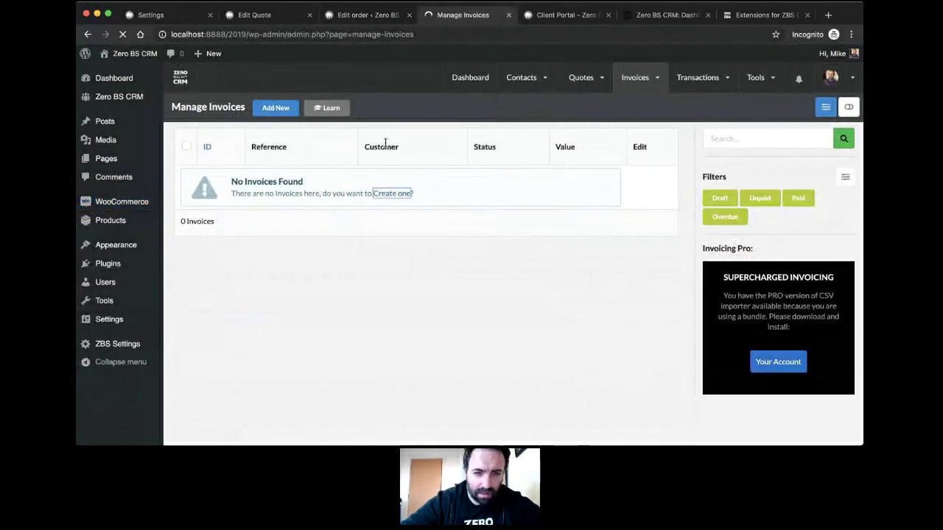
# Step: Name the line item 'WooCommerce 1' and assign the invoice to the matching 'Mr' contact
pyautogui.scroll(-5, 365, 215)
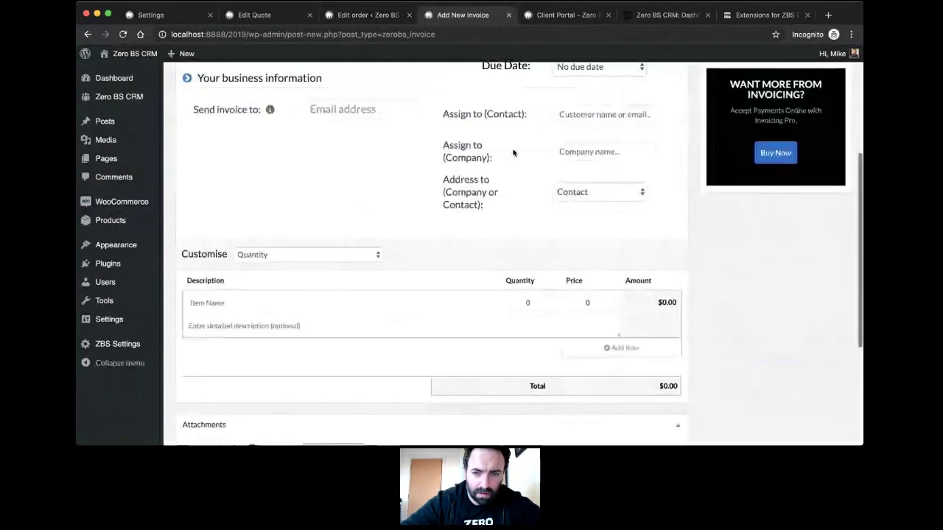
pyautogui.click(578, 111)
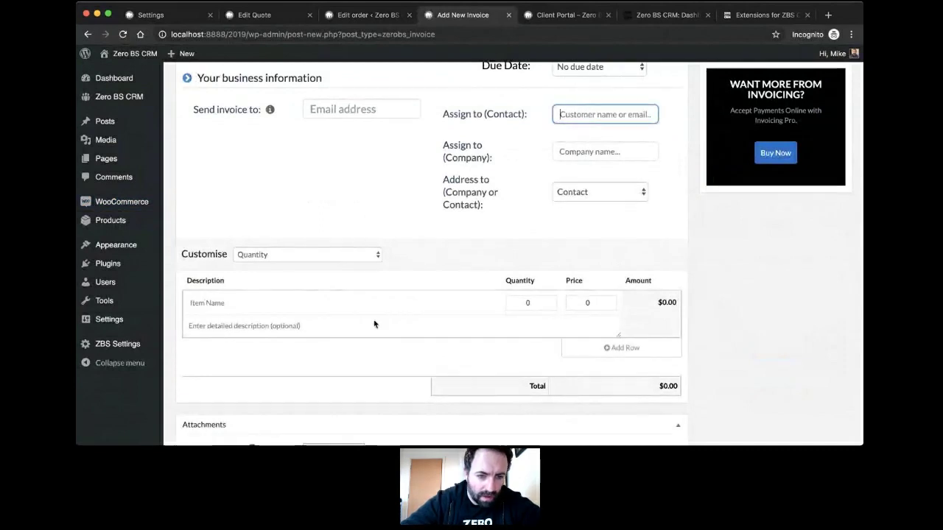
pyautogui.click(340, 307)
pyautogui.write('WooCom')
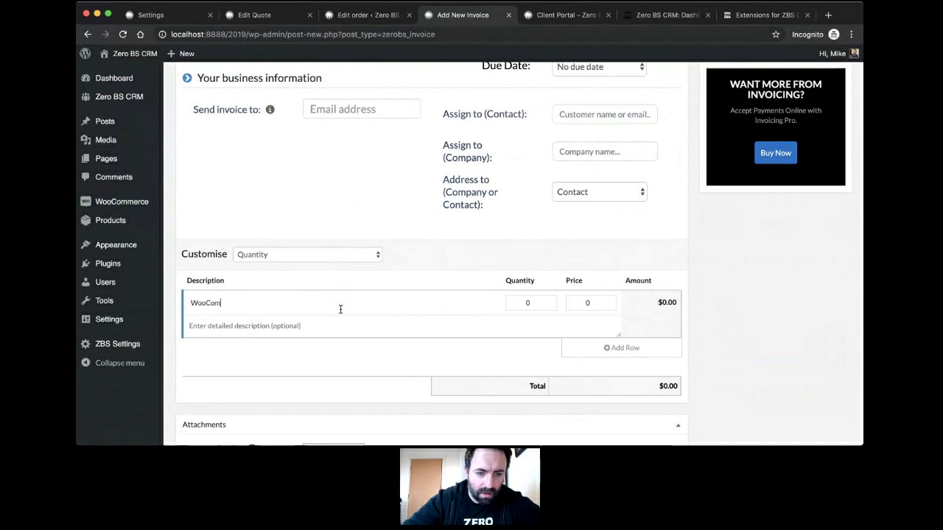
pyautogui.write('merce 1')
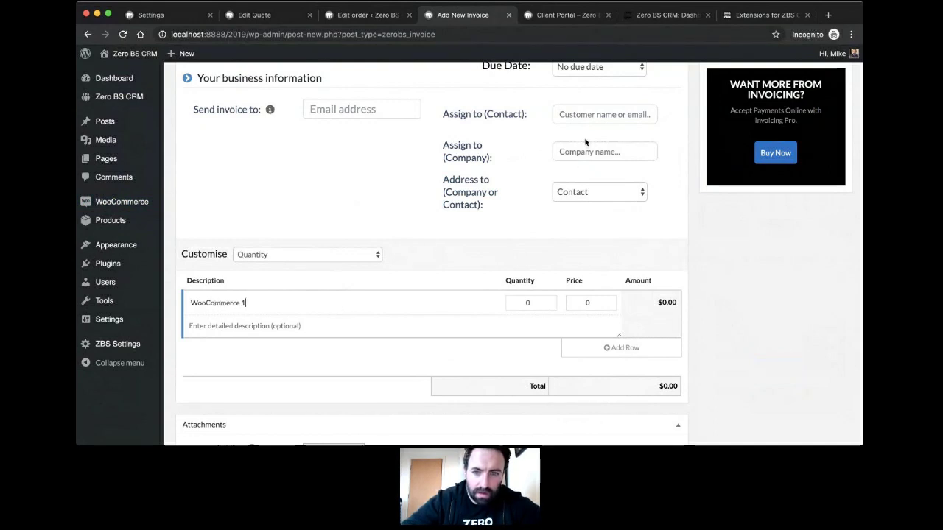
pyautogui.click(593, 119)
pyautogui.write('Mr Mike Stott')
pyautogui.click(596, 166)
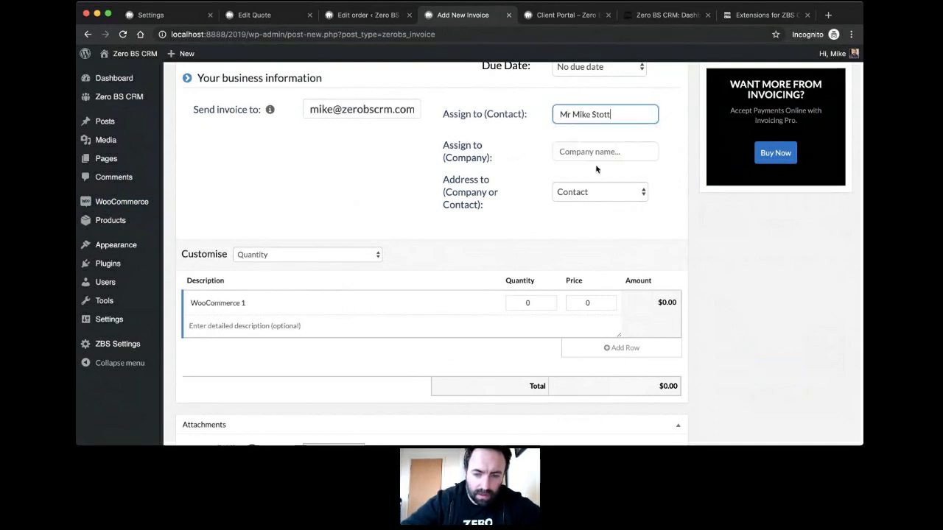
# Step: Set quantity 10 at price 100 and save the $1000.00 draft invoice
pyautogui.scroll(-2, 530, 243)
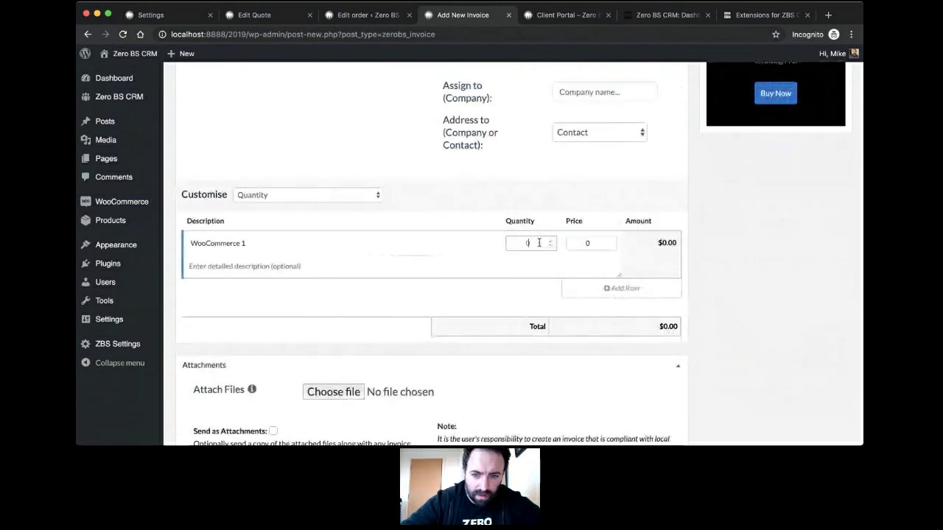
pyautogui.doubleClick(538, 242)
pyautogui.write('10')
pyautogui.press('Tab')
pyautogui.write('100')
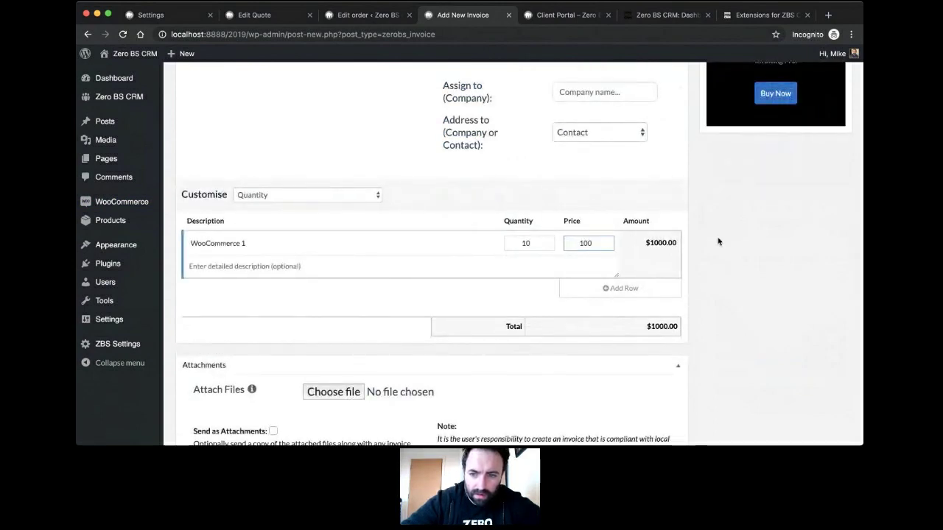
pyautogui.scroll(8, 715, 238)
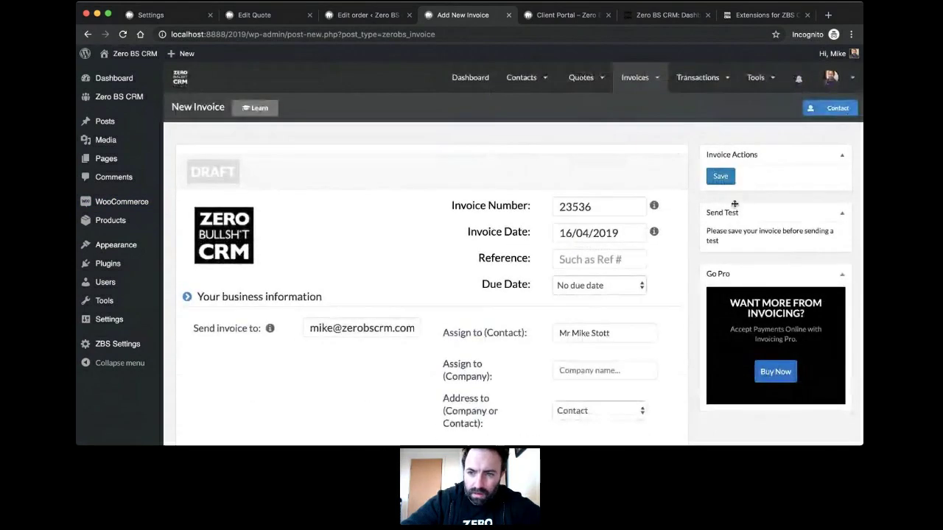
pyautogui.click(721, 180)
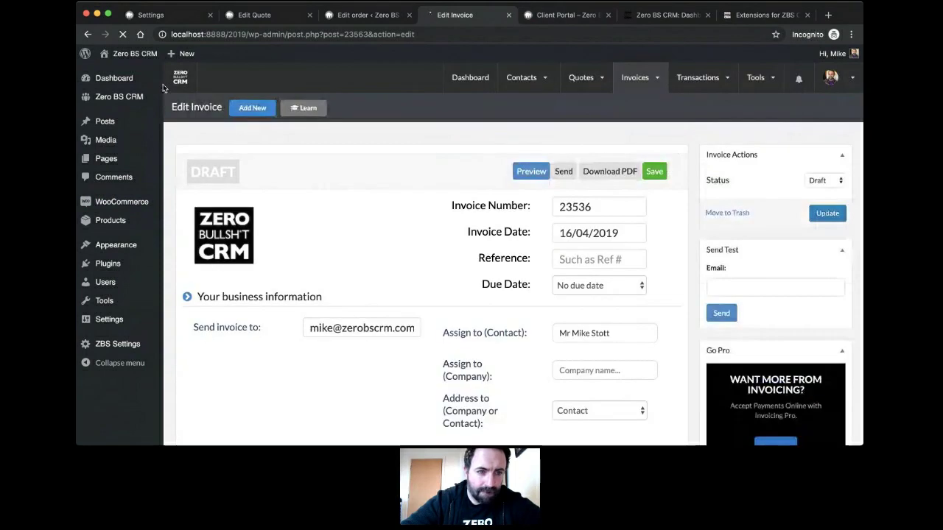
# Step: Check the client portal's invoice list, which is still empty, then return to the invoice
pyautogui.click(567, 18)
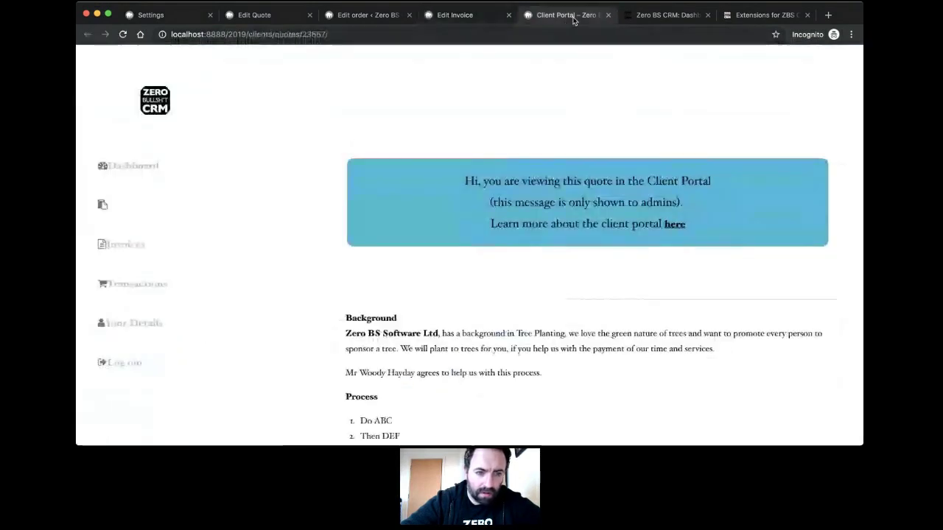
pyautogui.click(129, 246)
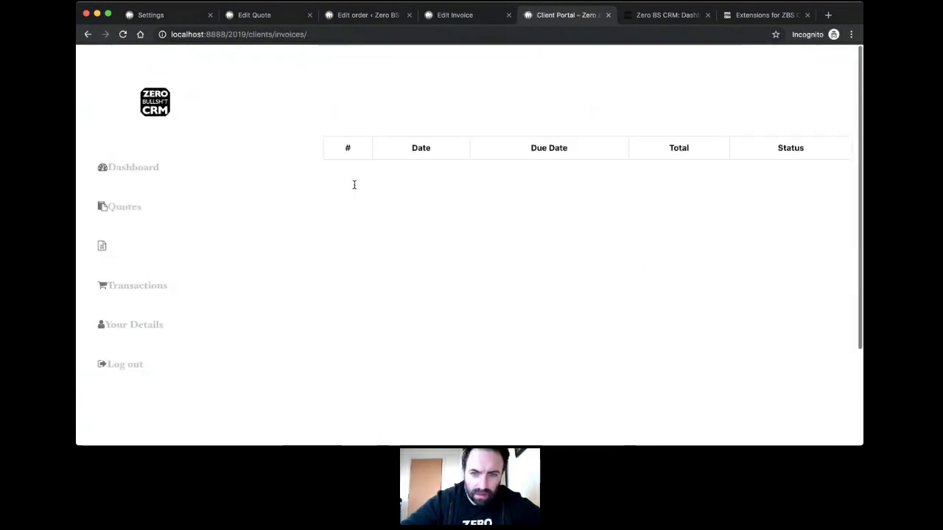
pyautogui.click(122, 252)
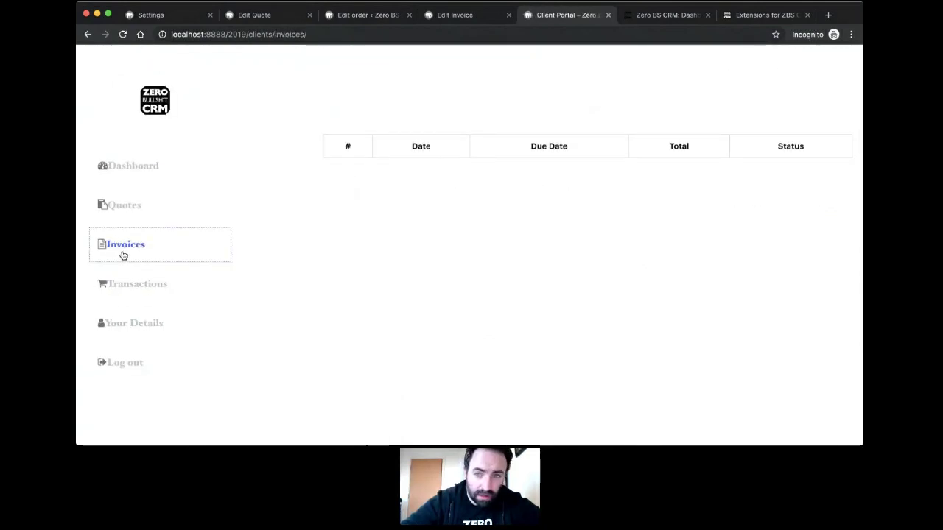
pyautogui.click(478, 14)
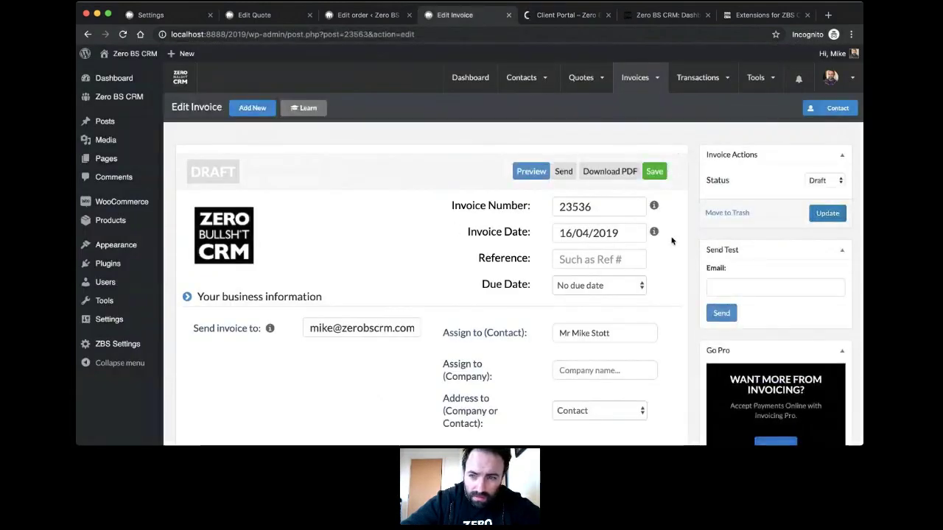
# Step: Change invoice 23536's status from Draft to Unpaid, then to Paid
pyautogui.scroll(-1, 678, 266)
pyautogui.scroll(-4, 678, 265)
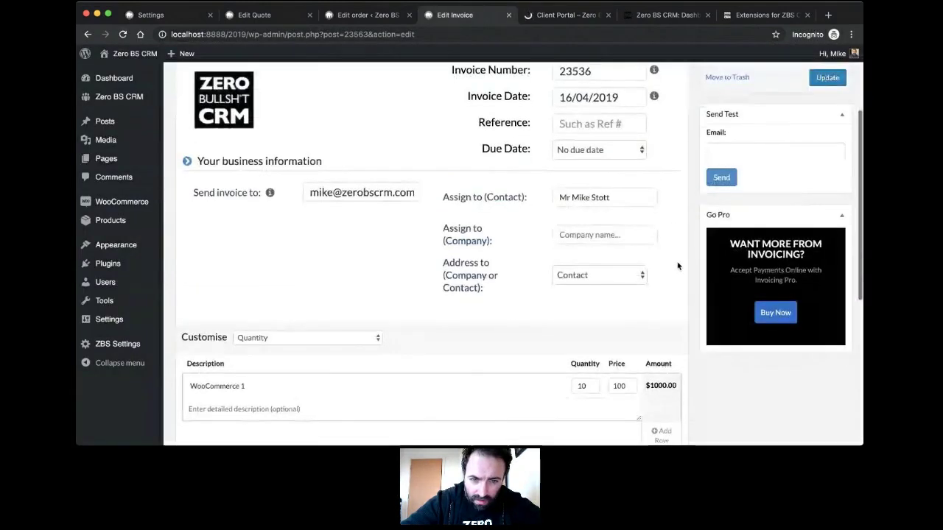
pyautogui.scroll(-2, 489, 302)
pyautogui.scroll(7, 486, 301)
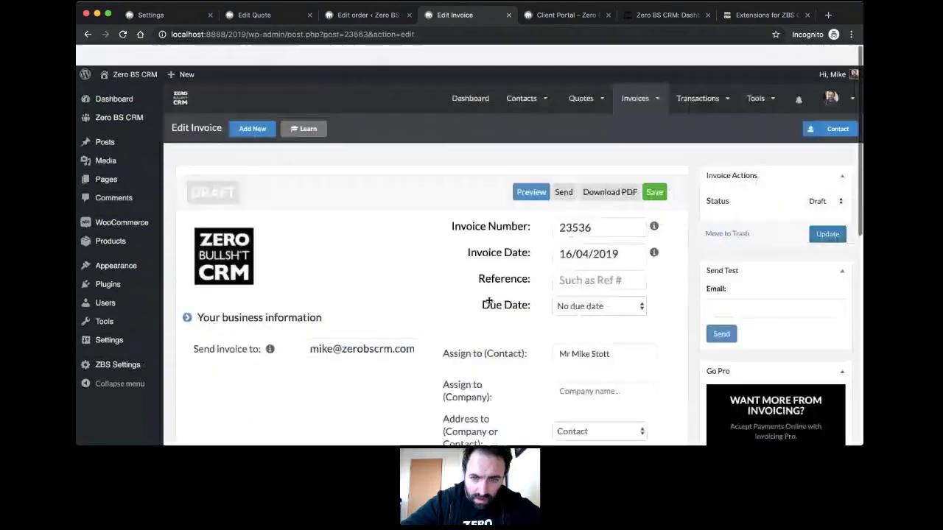
pyautogui.click(818, 182)
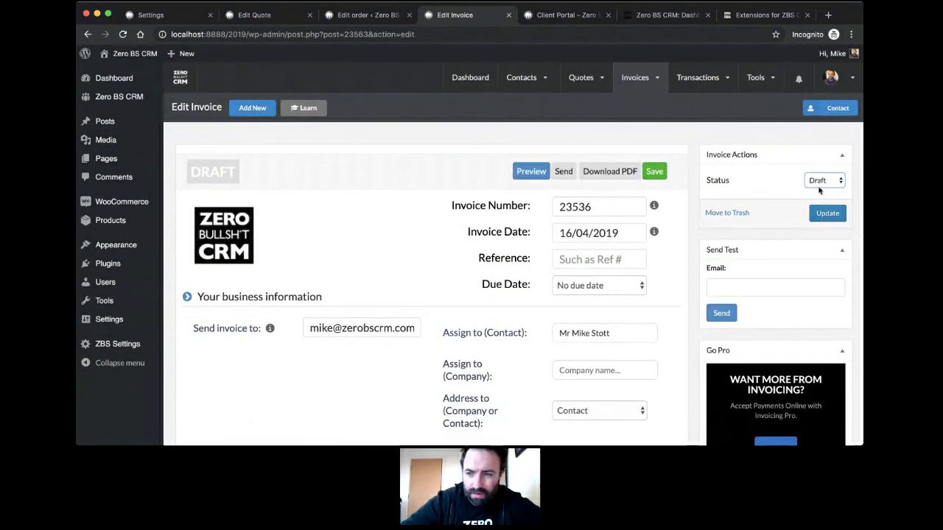
pyautogui.press('Down')
pyautogui.click(827, 215)
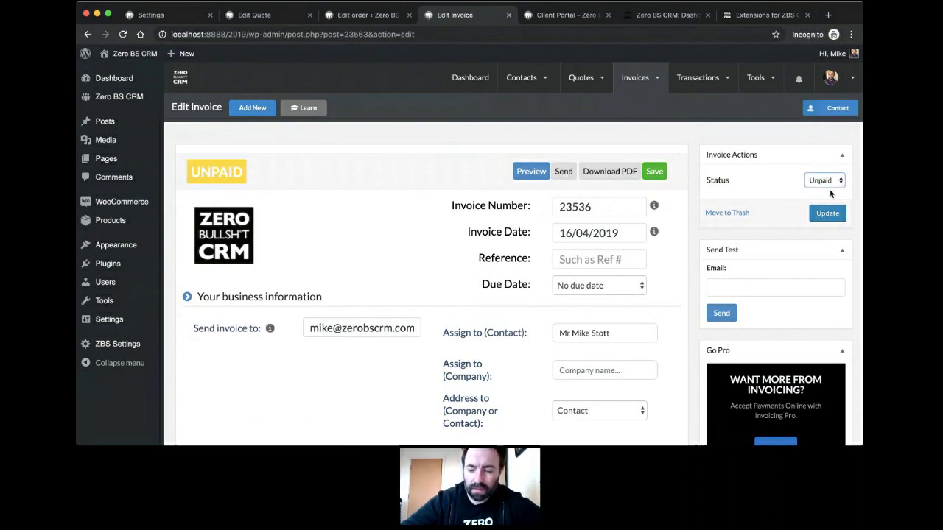
pyautogui.click(830, 193)
pyautogui.click(821, 212)
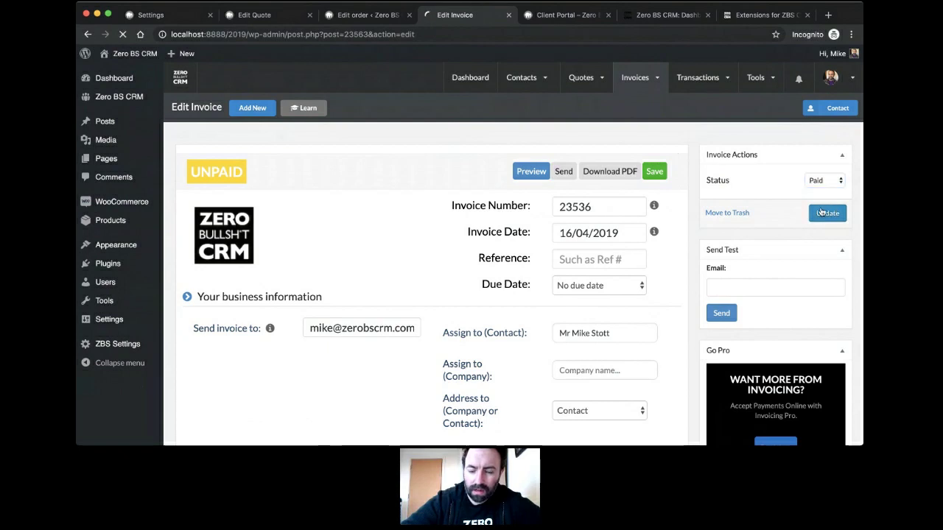
# Step: Review paid invoice #23536 ($1,000.00) in the client portal, then switch to order #23543
pyautogui.click(555, 15)
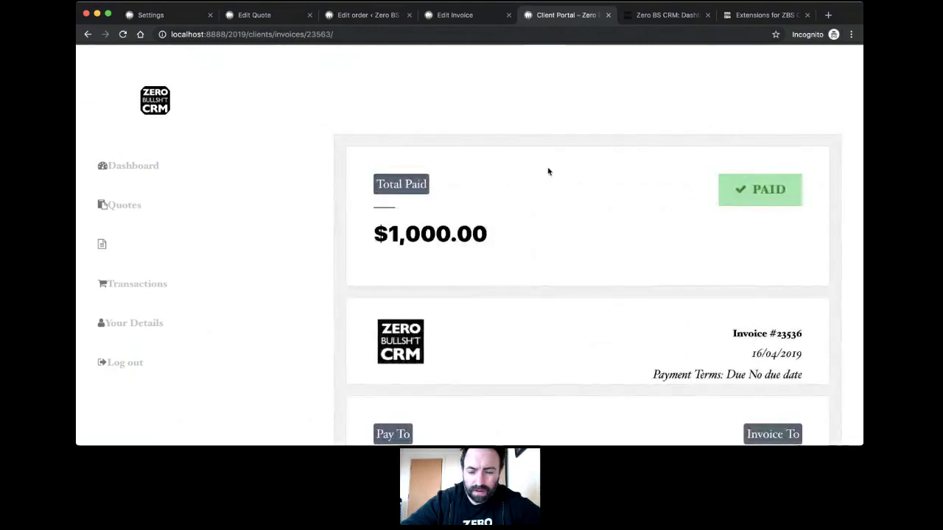
pyautogui.scroll(-5, 547, 169)
pyautogui.scroll(-1, 547, 171)
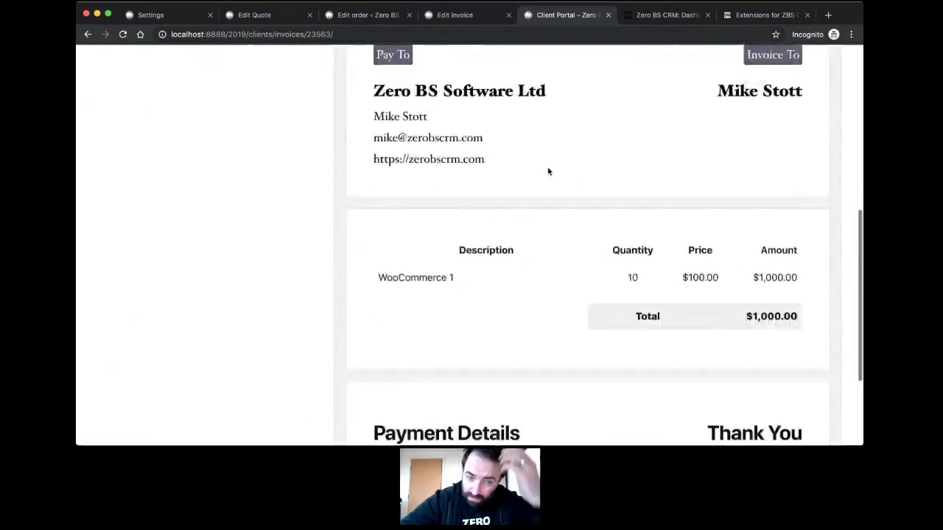
pyautogui.scroll(-3, 478, 254)
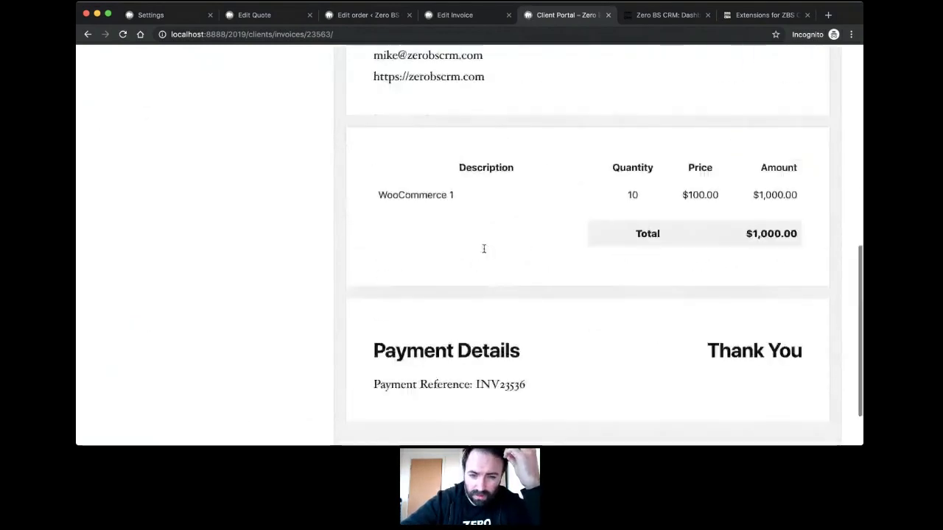
pyautogui.scroll(8, 484, 251)
pyautogui.scroll(2, 484, 252)
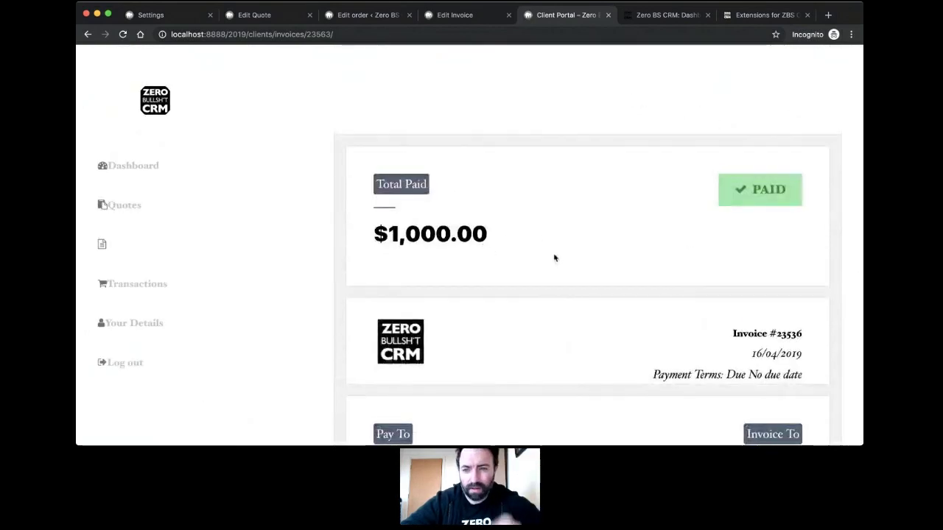
pyautogui.click(138, 245)
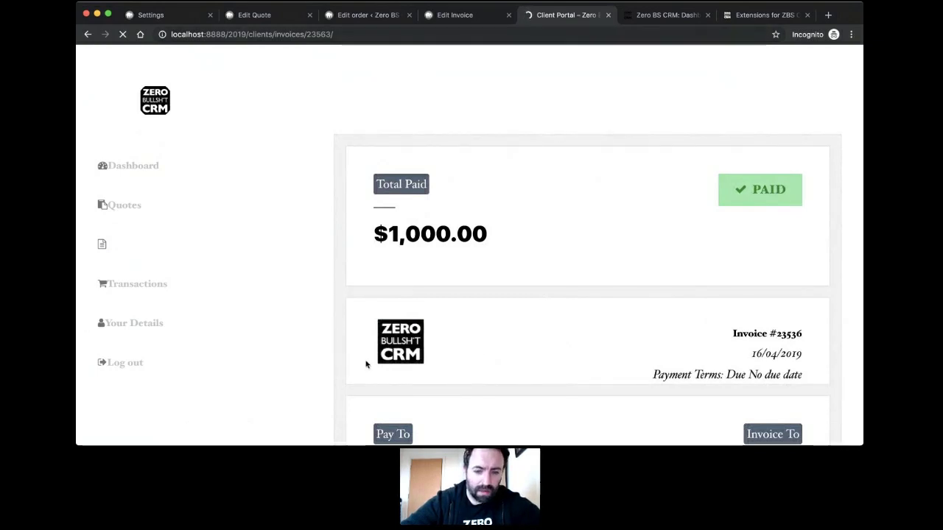
pyautogui.click(362, 21)
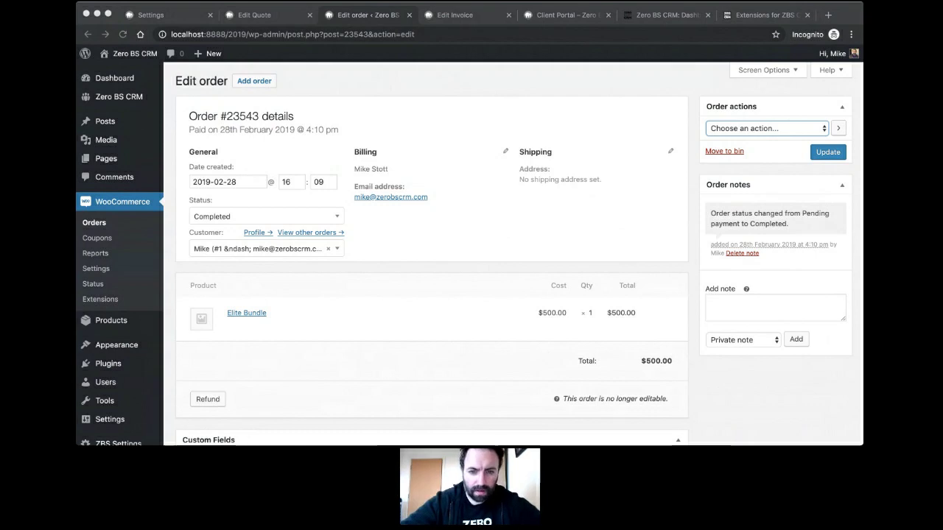
# Step: Open the Zero BS CRM dashboard from the WordPress sidebar
pyautogui.click(437, 231)
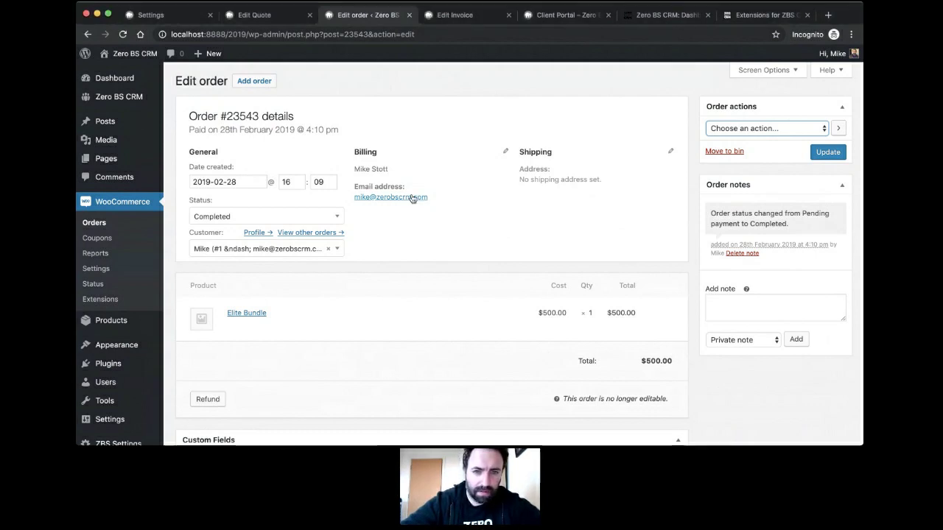
pyautogui.scroll(1, 448, 238)
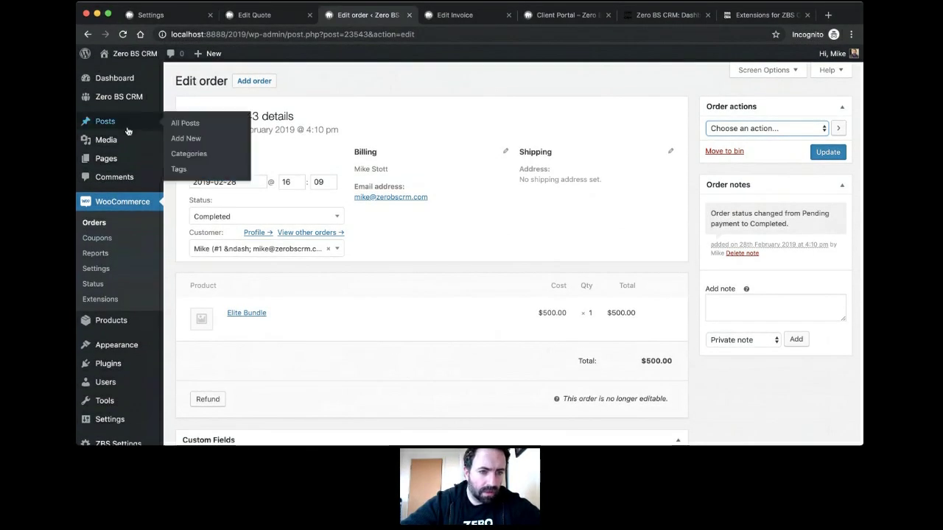
pyautogui.moveTo(129, 97)
pyautogui.click(205, 99)
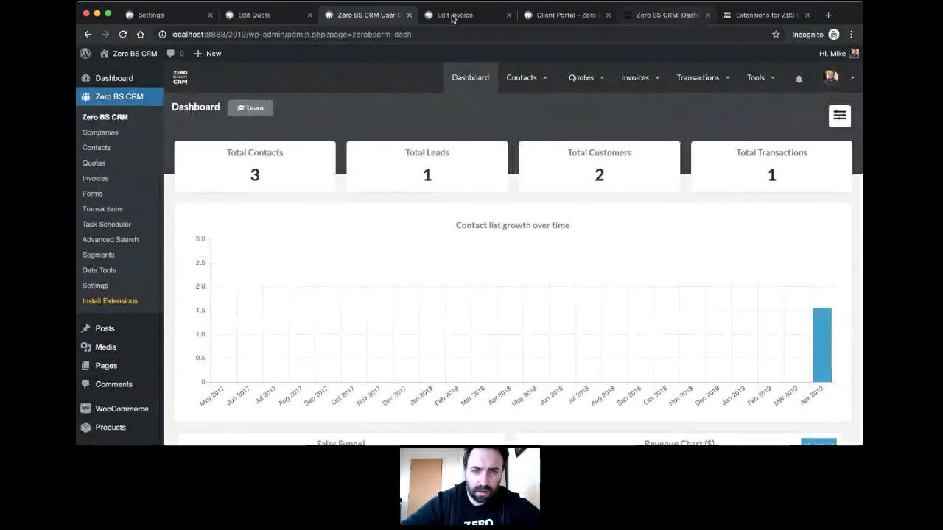
# Step: Move the website's Extensions and dashboard feature tabs beside the CRM, then return to its dashboard
pyautogui.moveTo(688, 15); pyautogui.dragTo(467, 16)
pyautogui.scroll(10, 499, 196)
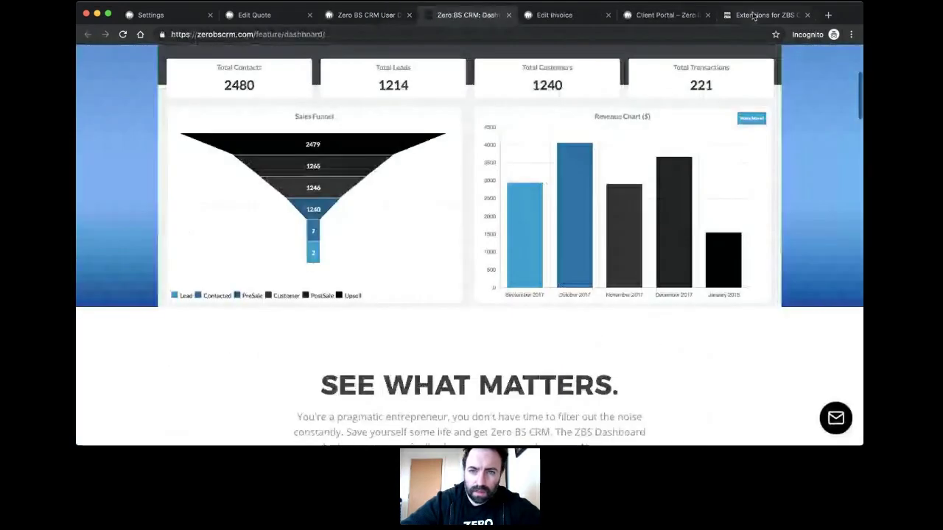
pyautogui.moveTo(744, 15); pyautogui.dragTo(466, 20)
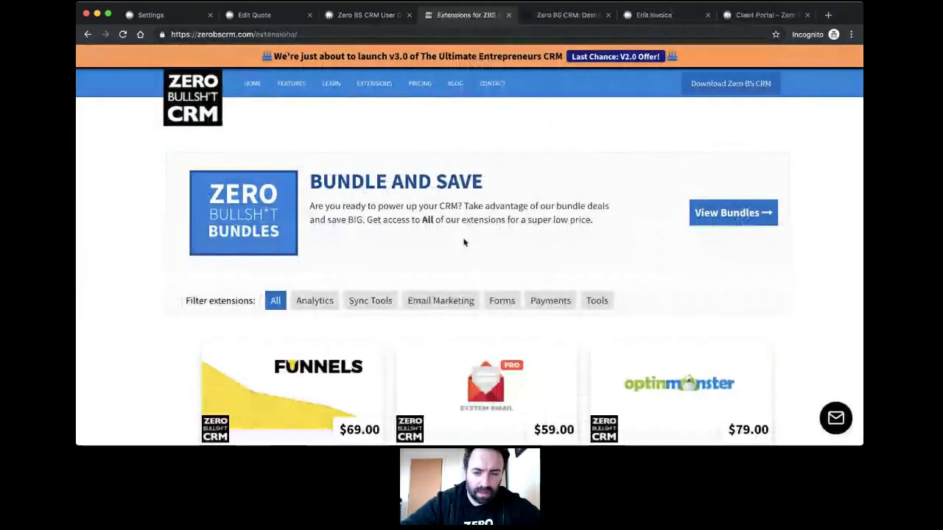
pyautogui.scroll(-3, 442, 236)
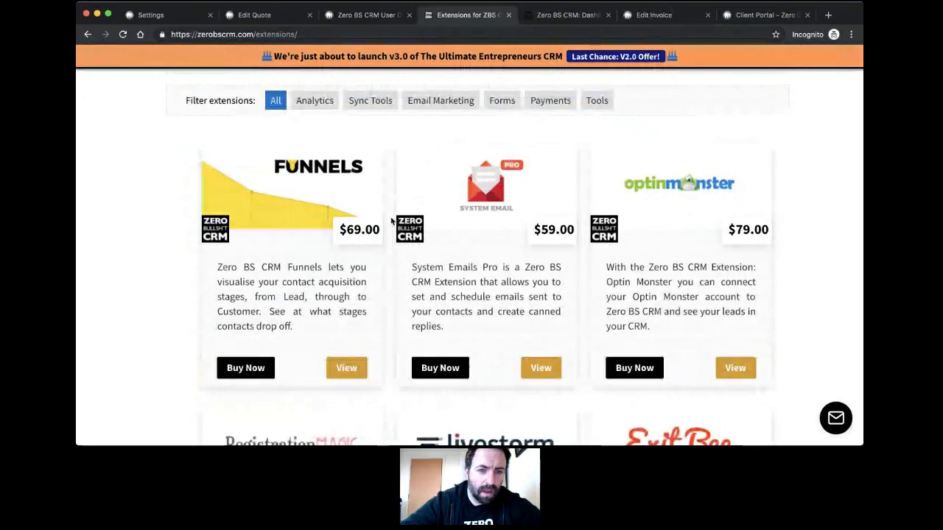
pyautogui.scroll(3, 386, 147)
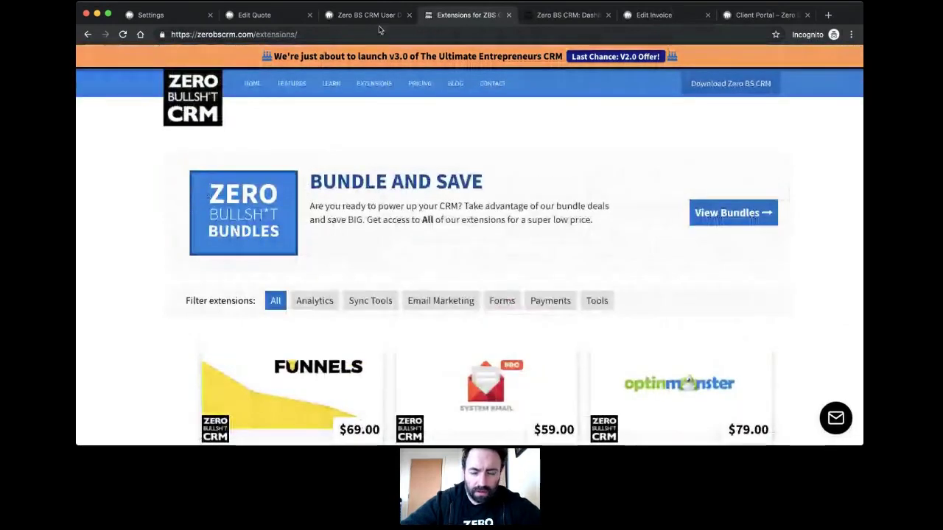
pyautogui.click(369, 15)
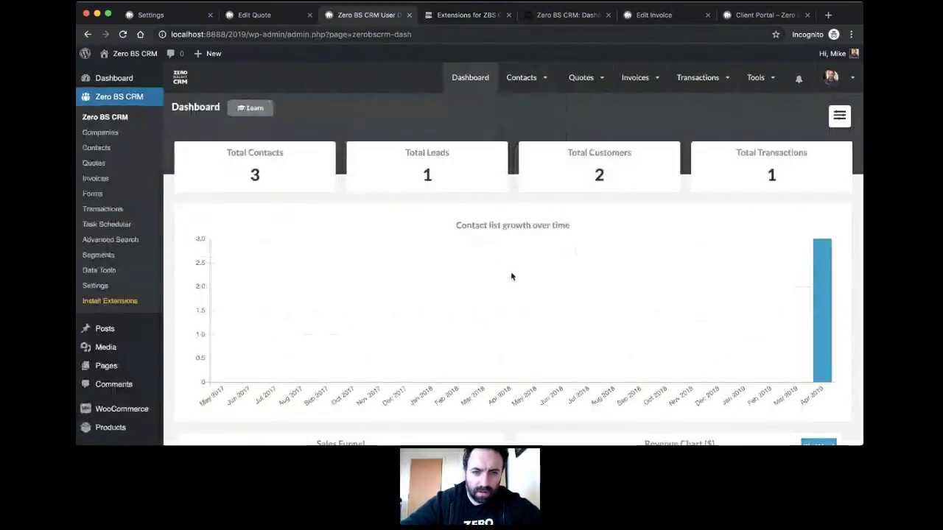
pyautogui.scroll(-6, 510, 271)
pyautogui.scroll(4, 510, 271)
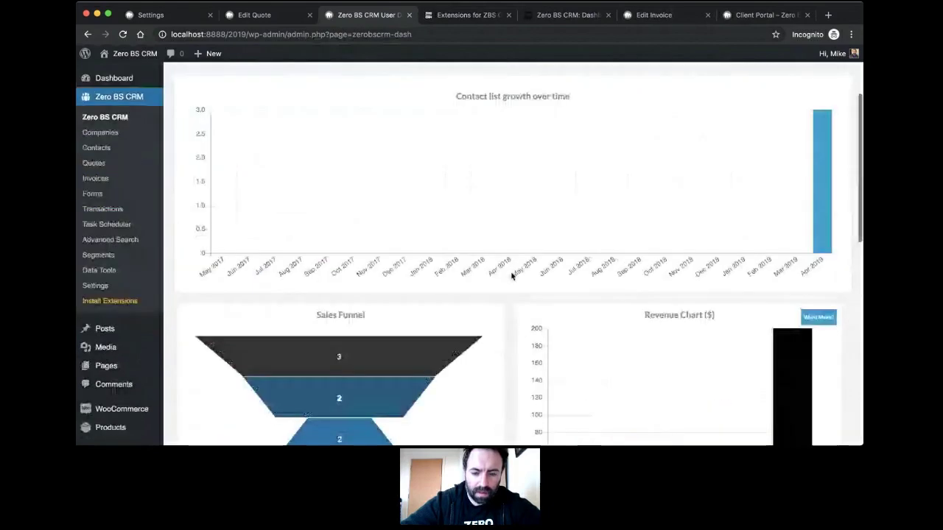
pyautogui.scroll(-7, 512, 274)
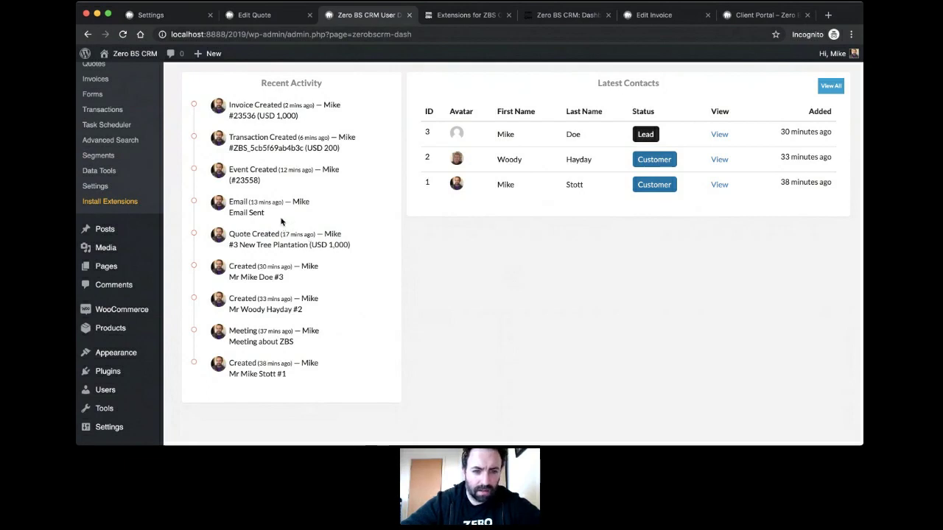
pyautogui.scroll(1, 280, 221)
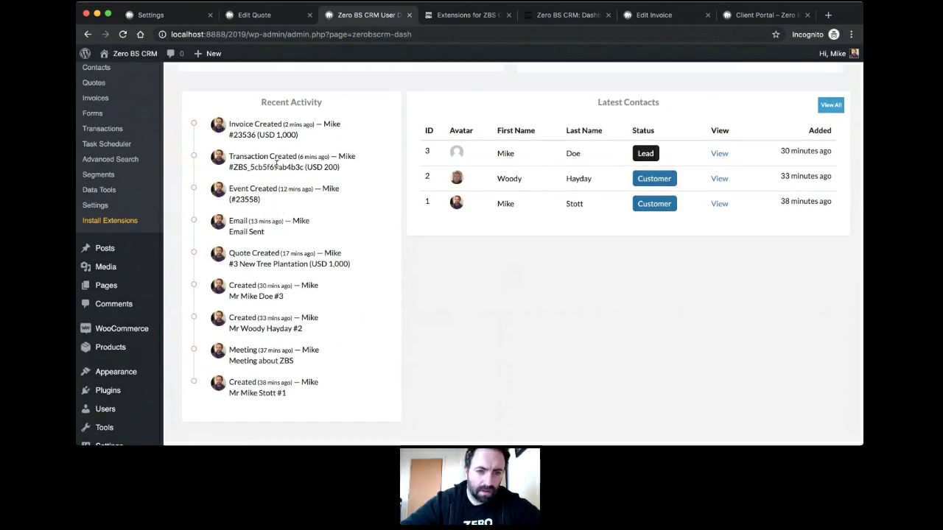
pyautogui.scroll(1, 278, 149)
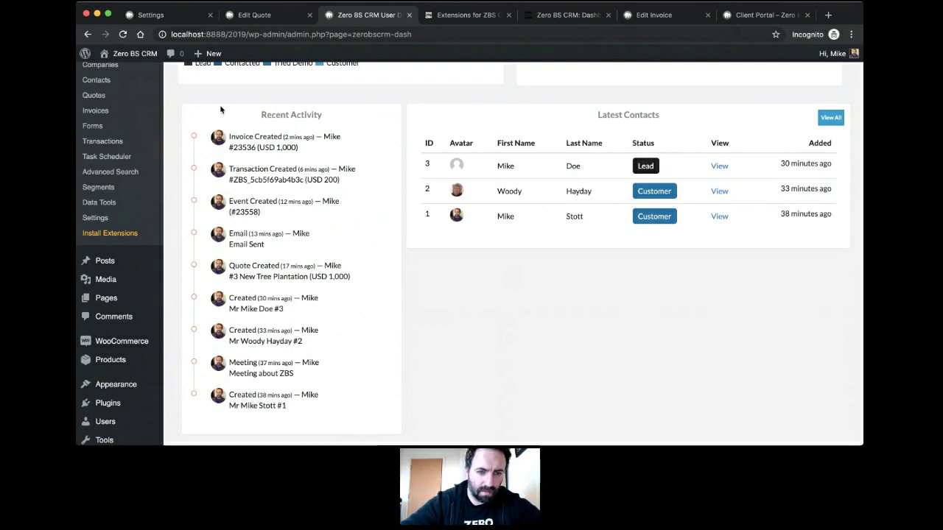
pyautogui.scroll(3, 343, 257)
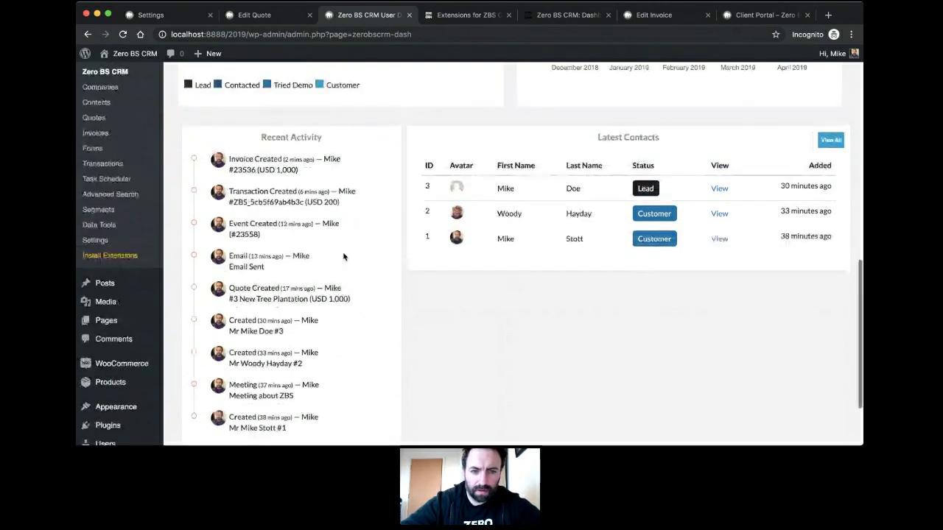
pyautogui.scroll(4, 343, 257)
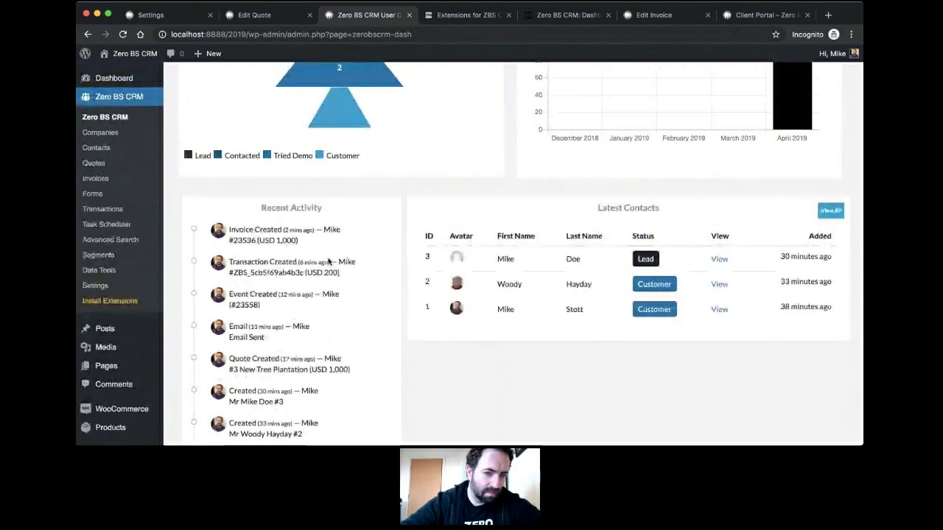
pyautogui.scroll(-3, 328, 259)
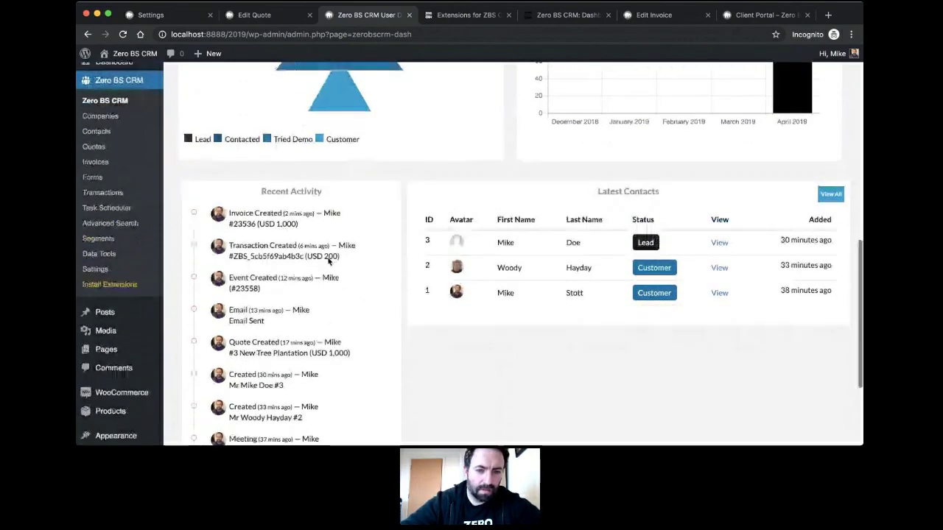
pyautogui.scroll(-1, 328, 262)
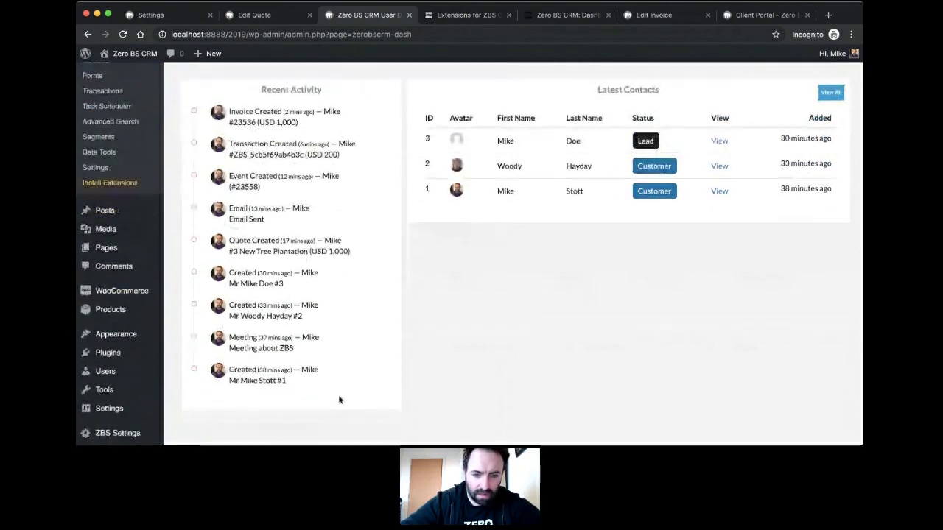
pyautogui.click(361, 451)
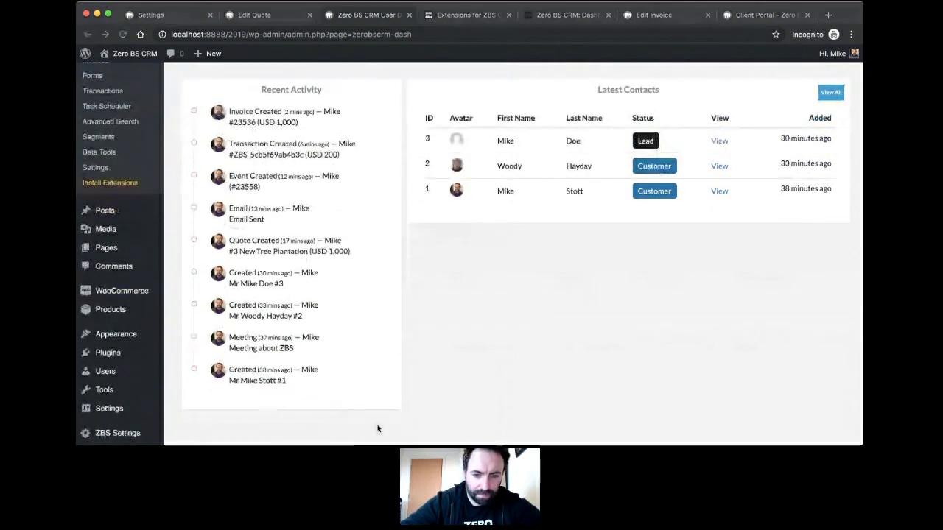
pyautogui.click(444, 341)
pyautogui.press('super+Tab')
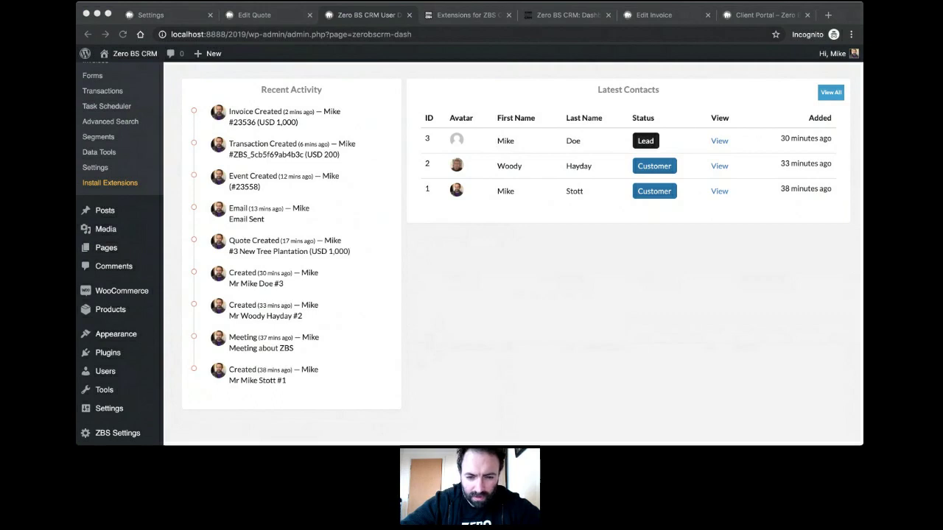
pyautogui.click(425, 330)
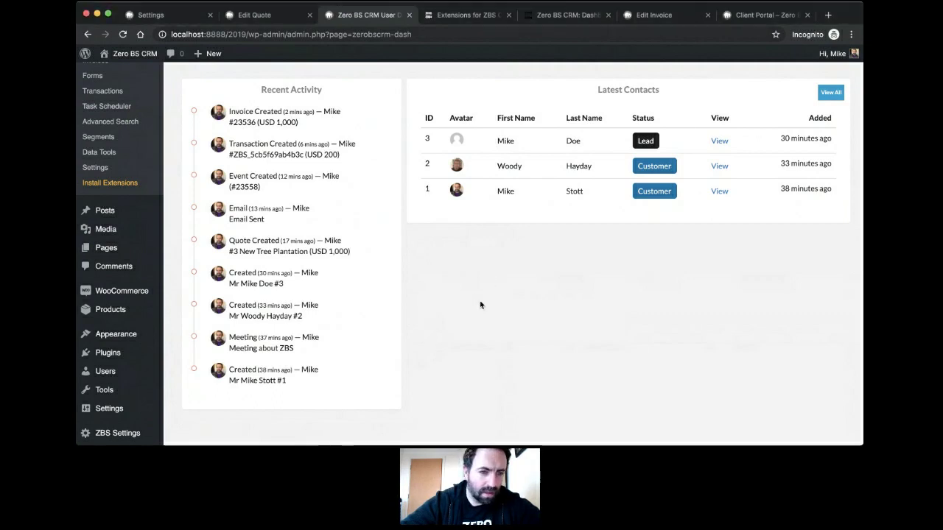
pyautogui.scroll(3, 465, 333)
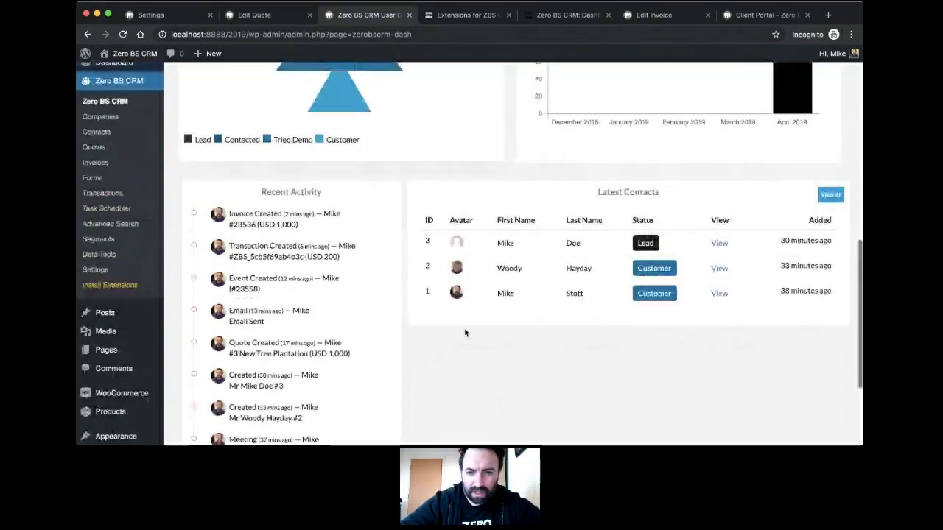
pyautogui.scroll(5, 464, 333)
pyautogui.moveTo(656, 80)
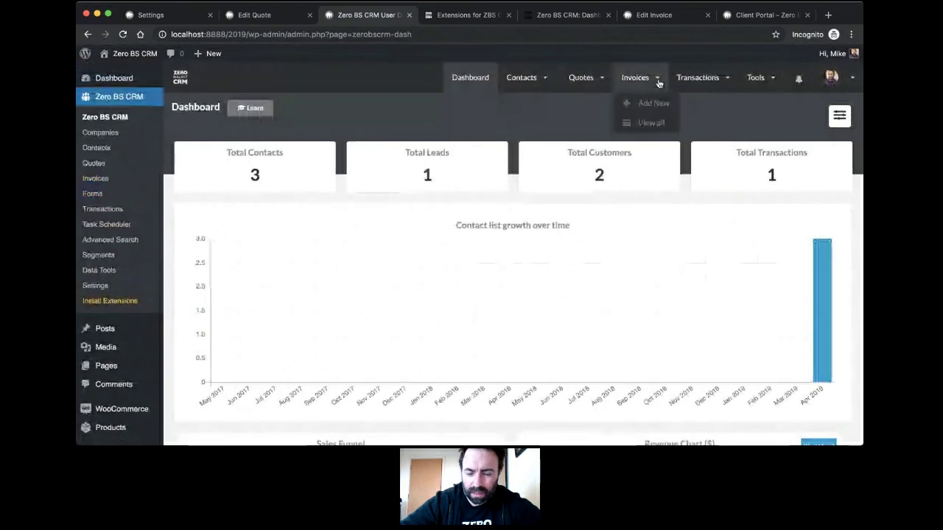
pyautogui.click(646, 124)
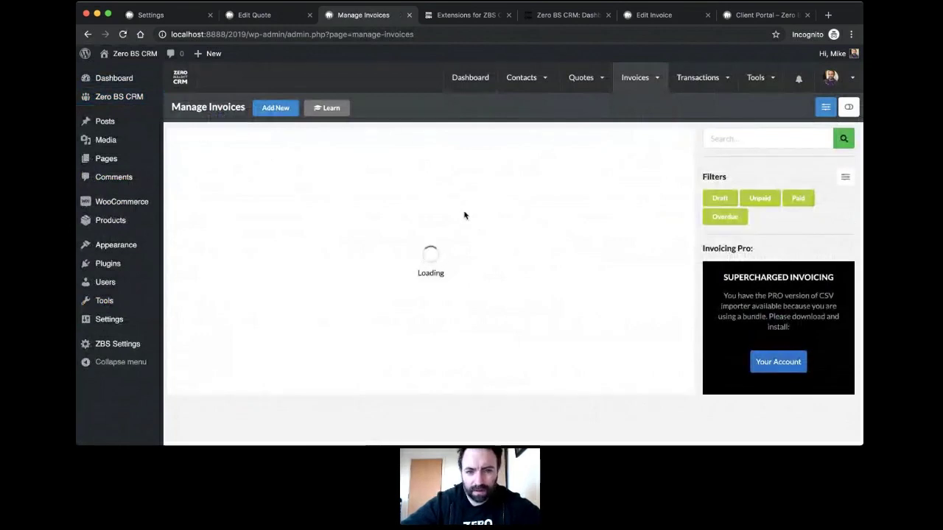
pyautogui.click(282, 111)
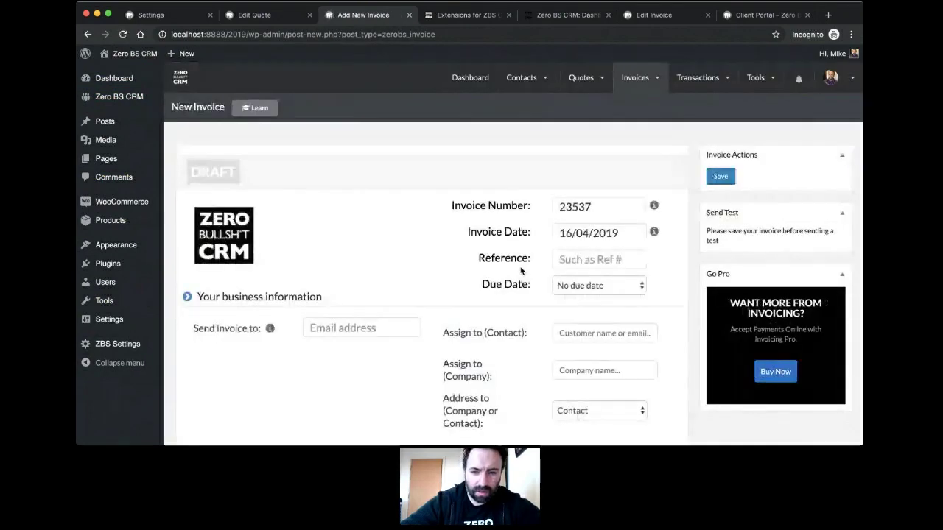
pyautogui.scroll(-3, 516, 273)
pyautogui.scroll(-4, 505, 277)
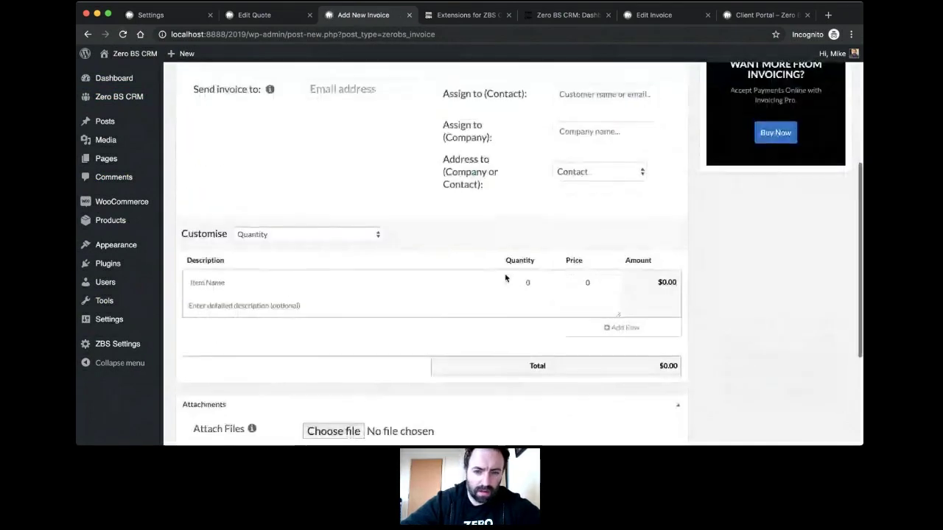
pyautogui.scroll(-3, 505, 277)
pyautogui.scroll(8, 506, 277)
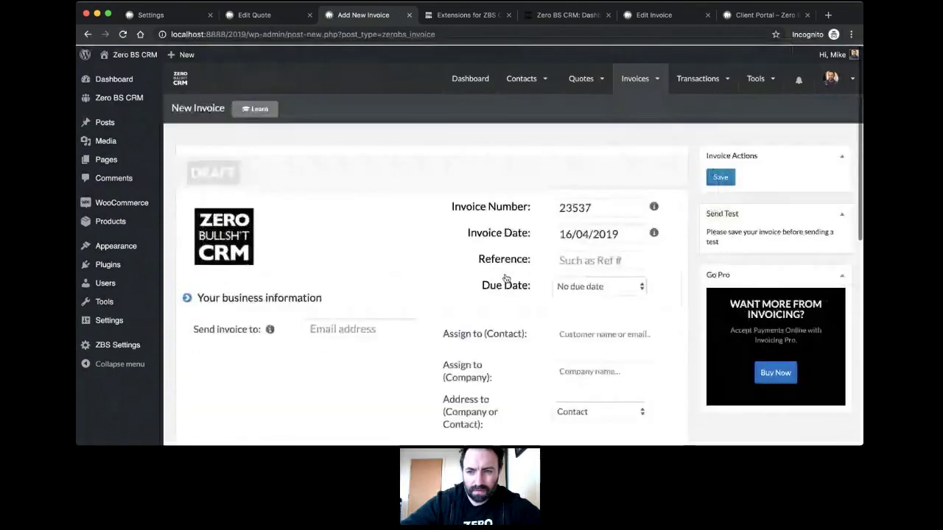
pyautogui.scroll(-2, 506, 277)
pyautogui.scroll(1, 506, 277)
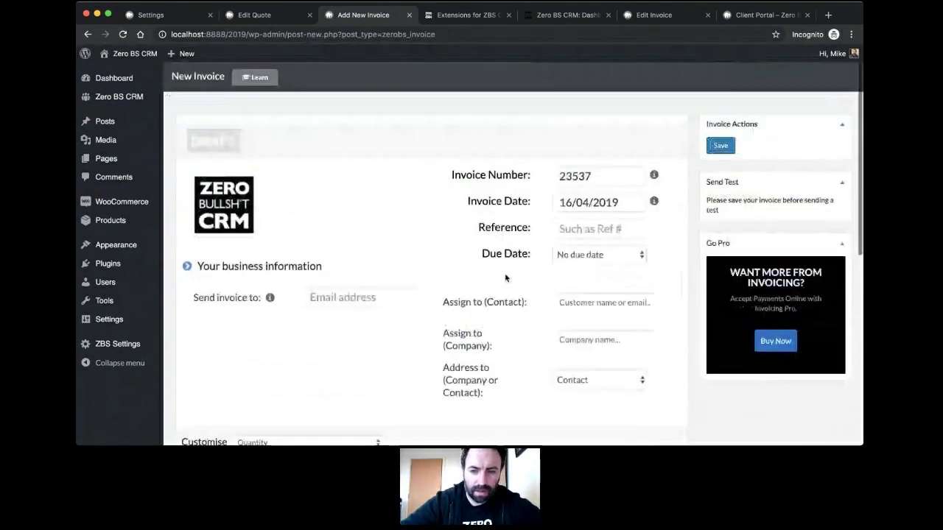
pyautogui.scroll(1, 486, 185)
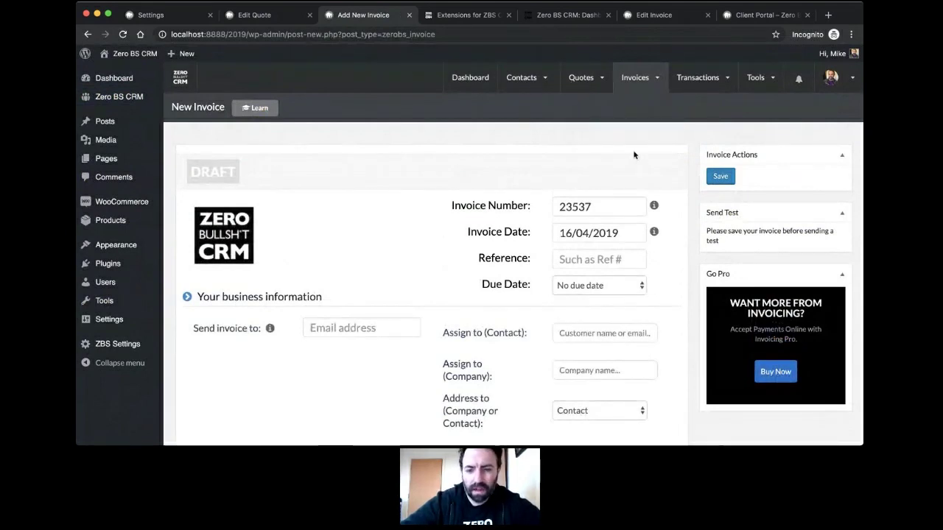
pyautogui.scroll(-2, 561, 162)
pyautogui.scroll(2, 636, 414)
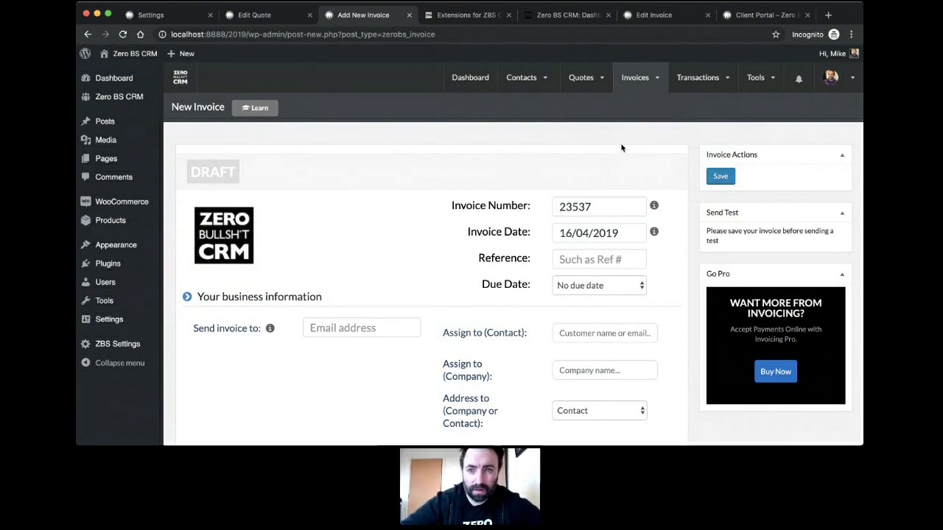
pyautogui.scroll(-1, 592, 125)
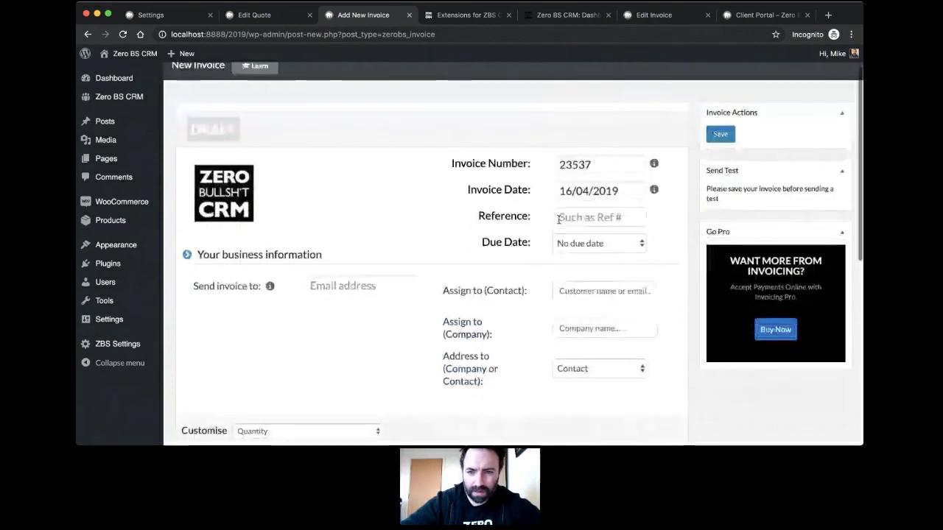
pyautogui.scroll(1, 592, 125)
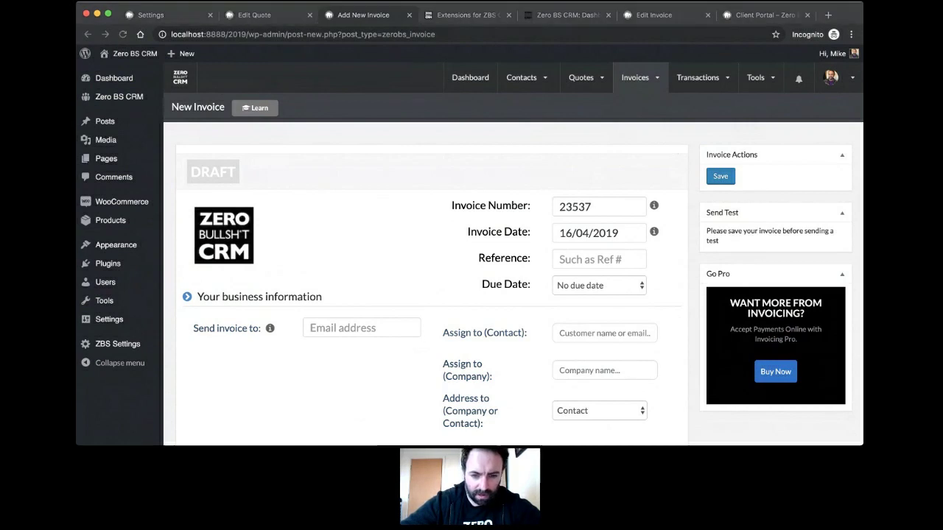
pyautogui.click(420, 199)
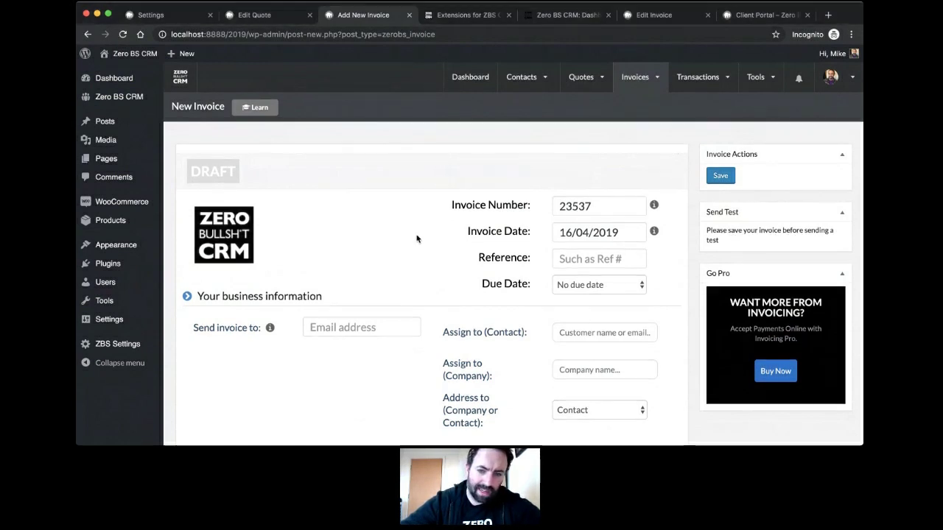
pyautogui.scroll(-3, 416, 238)
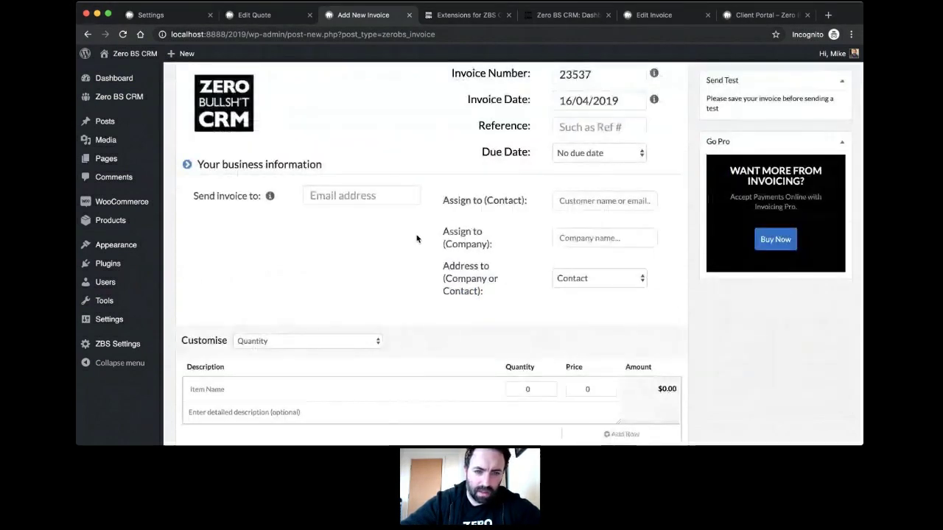
pyautogui.scroll(2, 416, 238)
pyautogui.scroll(-4, 398, 330)
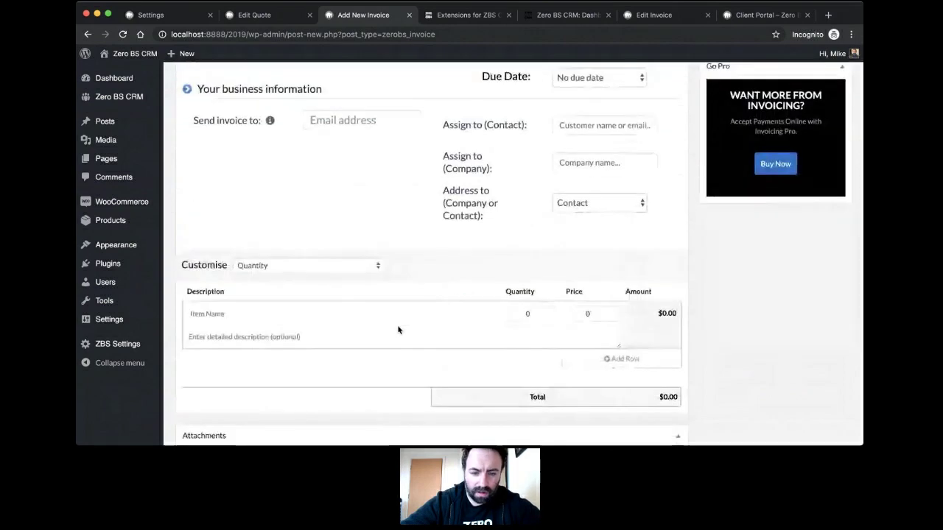
pyautogui.scroll(-3, 397, 328)
pyautogui.scroll(-2, 400, 326)
pyautogui.scroll(10, 411, 122)
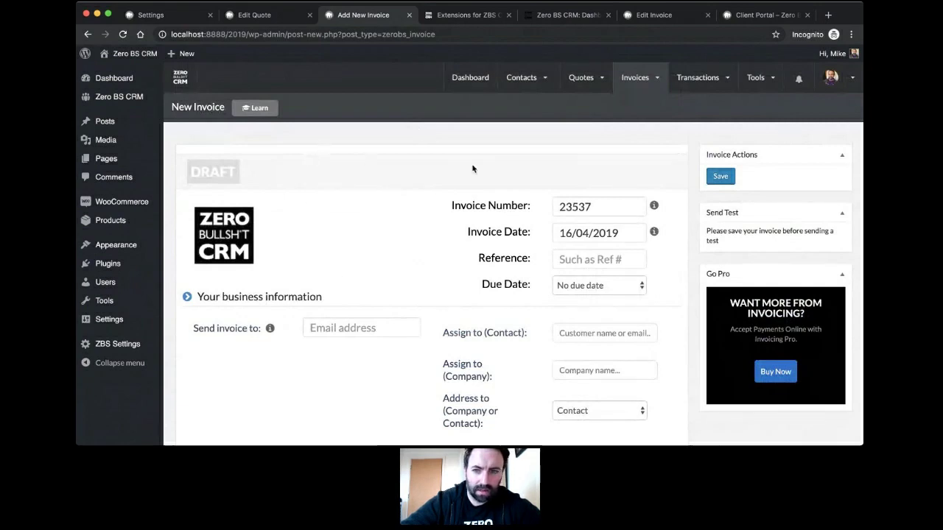
pyautogui.moveTo(638, 127)
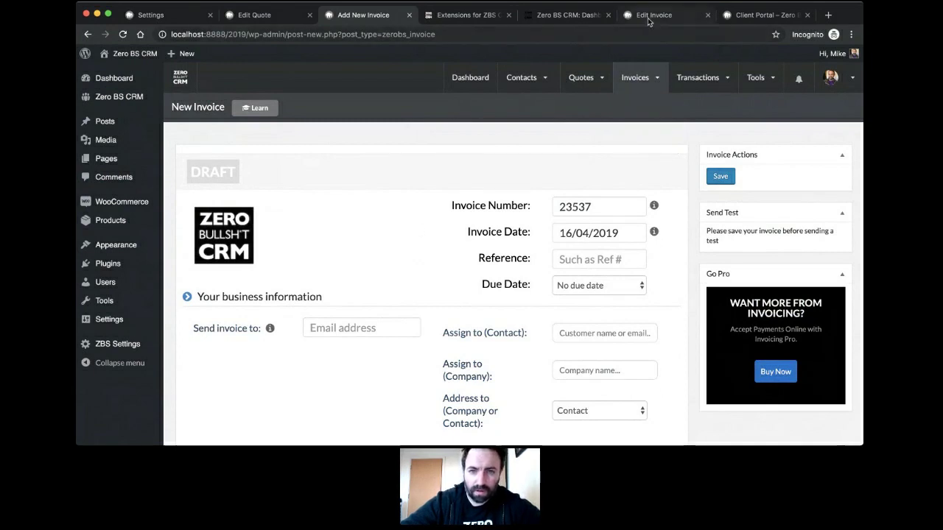
pyautogui.moveTo(615, 82)
pyautogui.moveTo(582, 80)
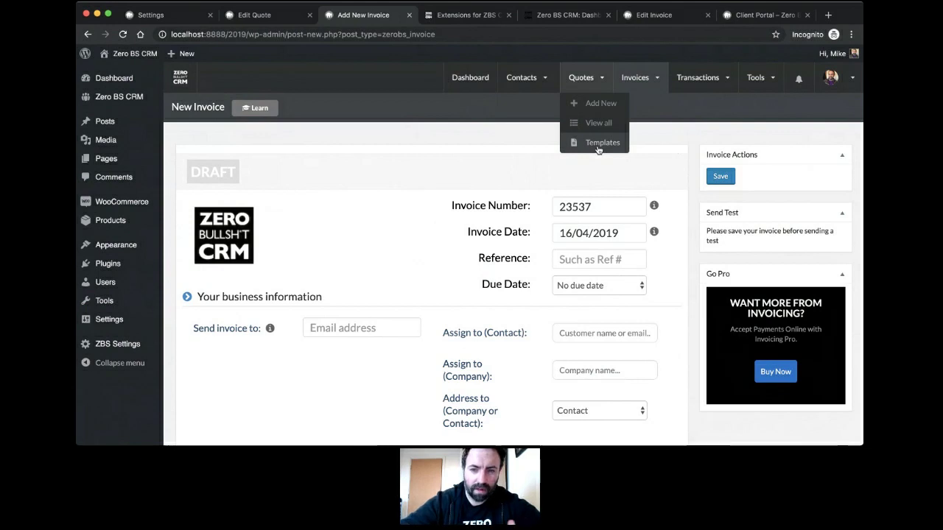
# Step: Move through the browser tabs to the client portal and open its Quotes page
pyautogui.click(558, 20)
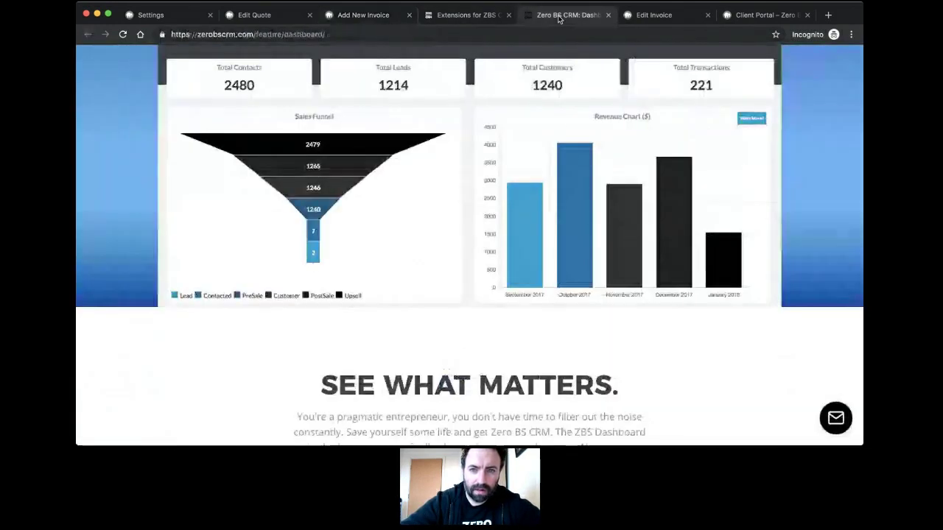
pyautogui.click(359, 16)
pyautogui.click(759, 16)
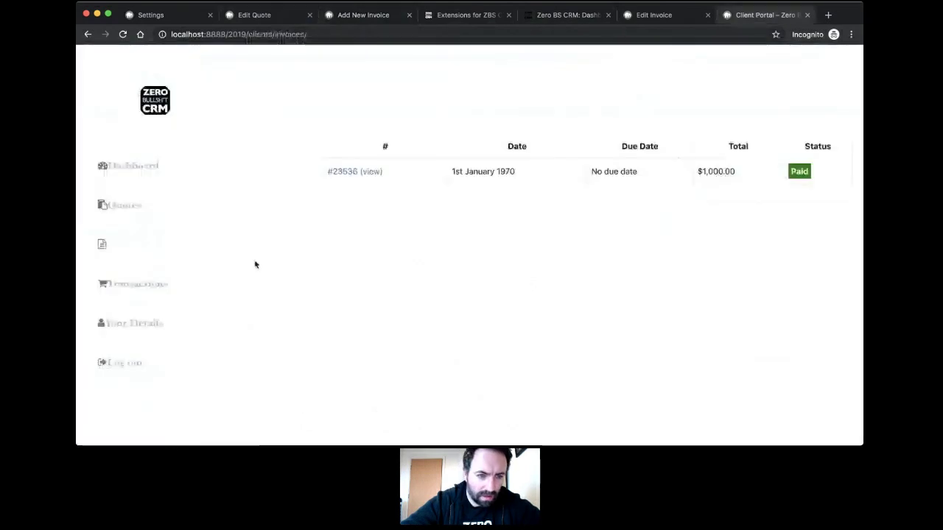
pyautogui.click(119, 204)
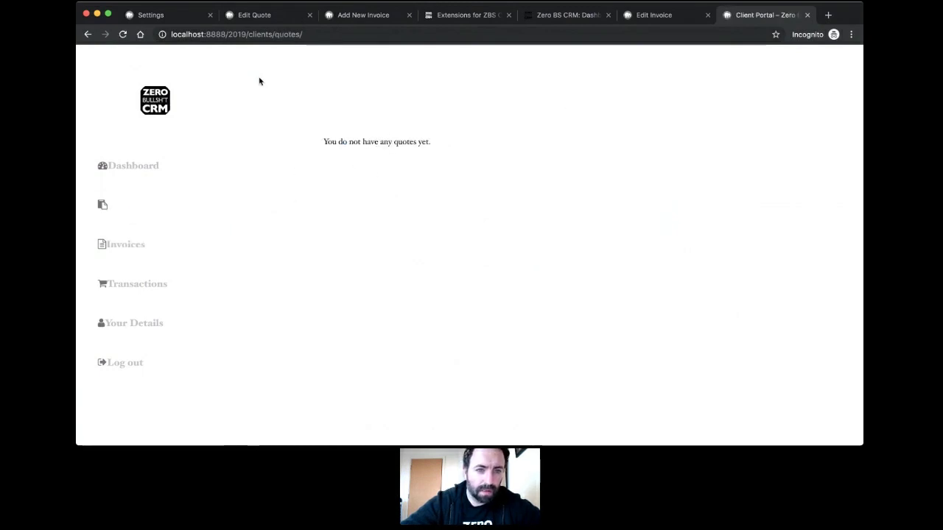
# Step: Preview the published quote as the client sees it, then go to General Settings
pyautogui.click(261, 18)
pyautogui.scroll(-15, 349, 221)
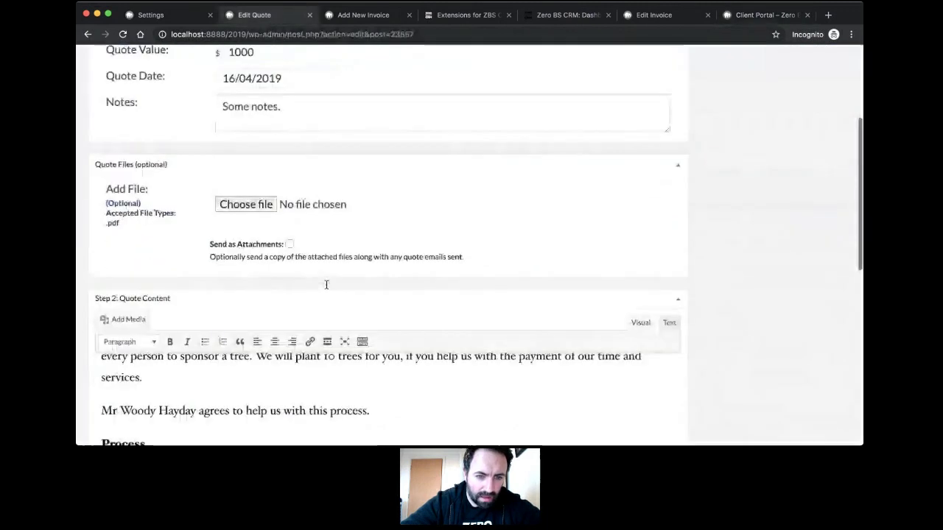
pyautogui.click(421, 280)
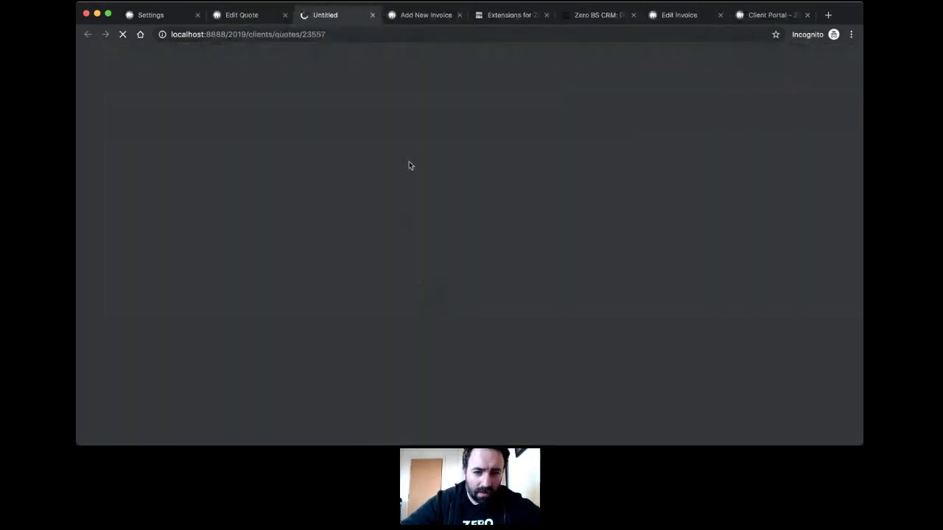
pyautogui.scroll(-5, 389, 215)
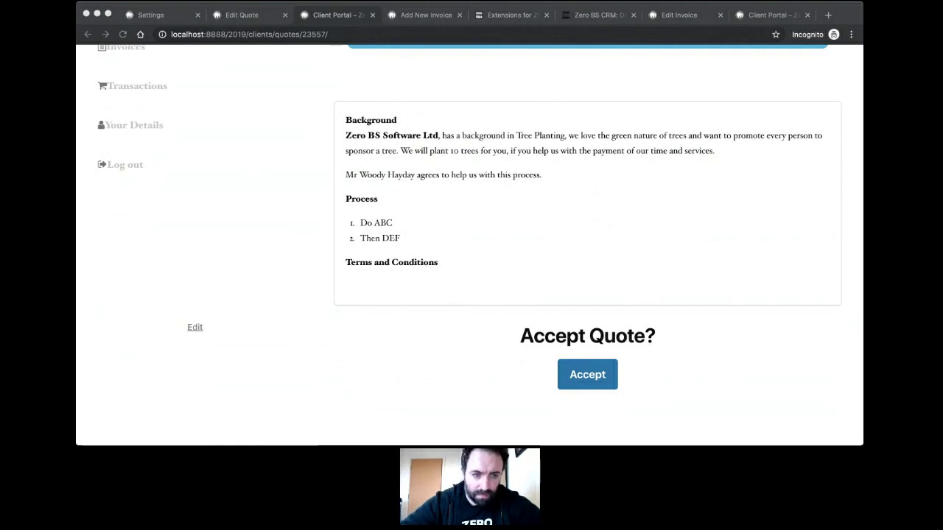
pyautogui.click(241, 16)
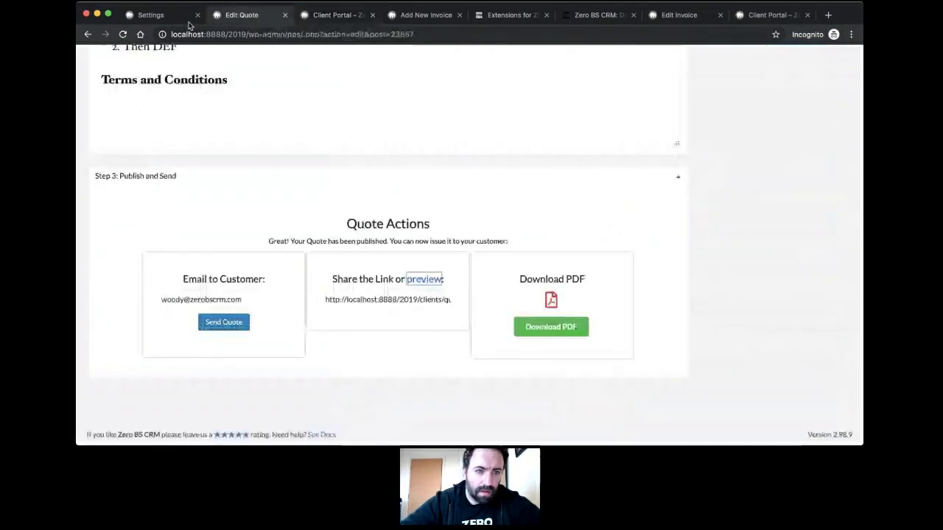
pyautogui.click(189, 22)
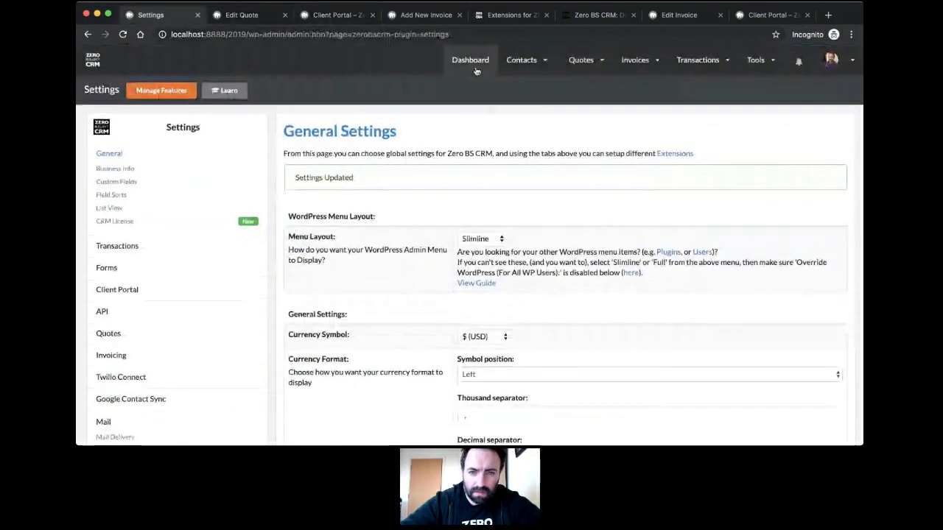
# Step: Browse the zerobscrm.com extensions catalogue, then return to the client's quote preview
pyautogui.click(476, 71)
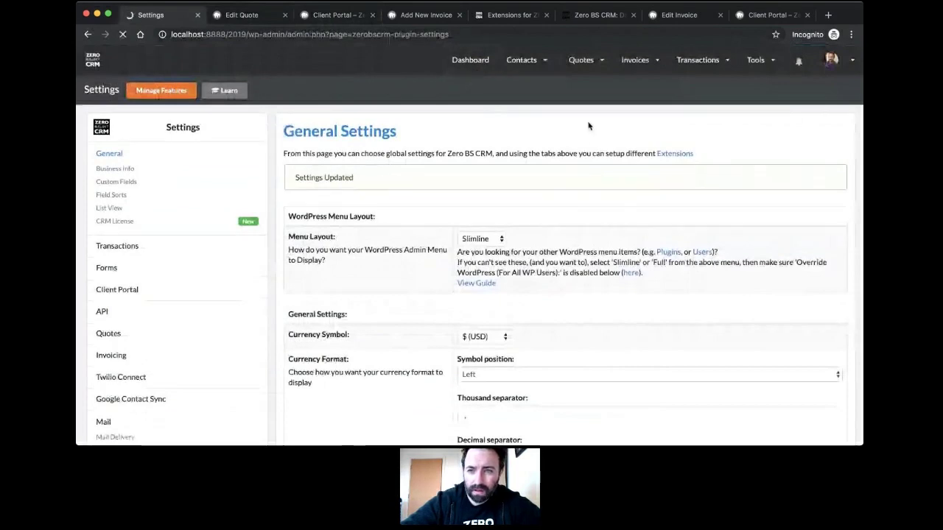
pyautogui.click(510, 19)
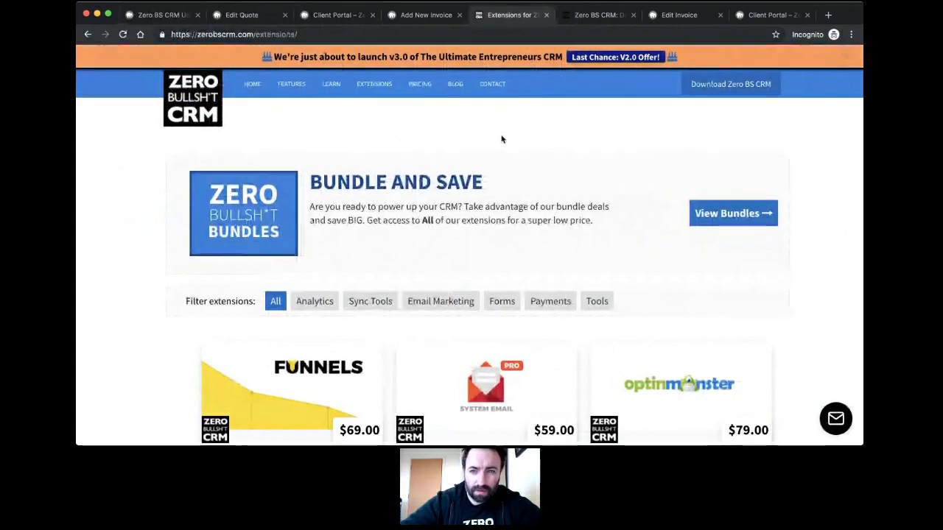
pyautogui.scroll(-5, 400, 233)
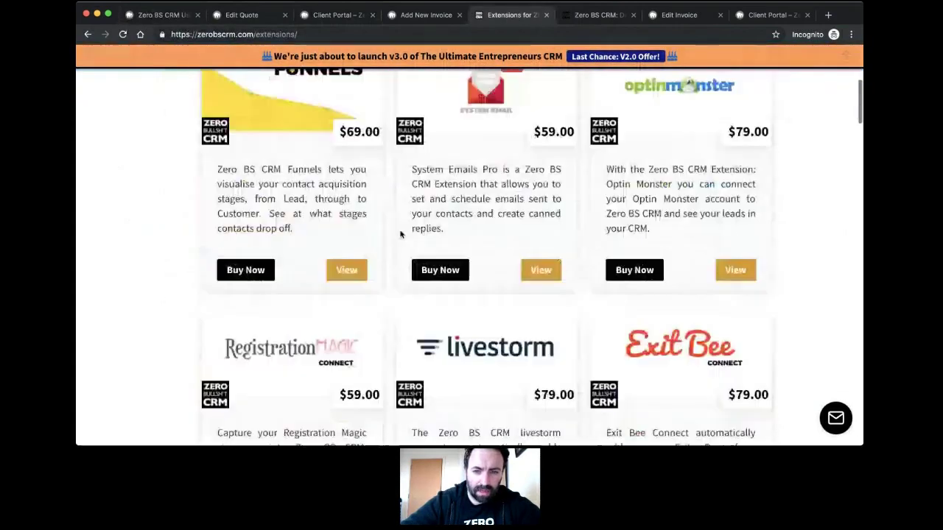
pyautogui.scroll(3, 400, 234)
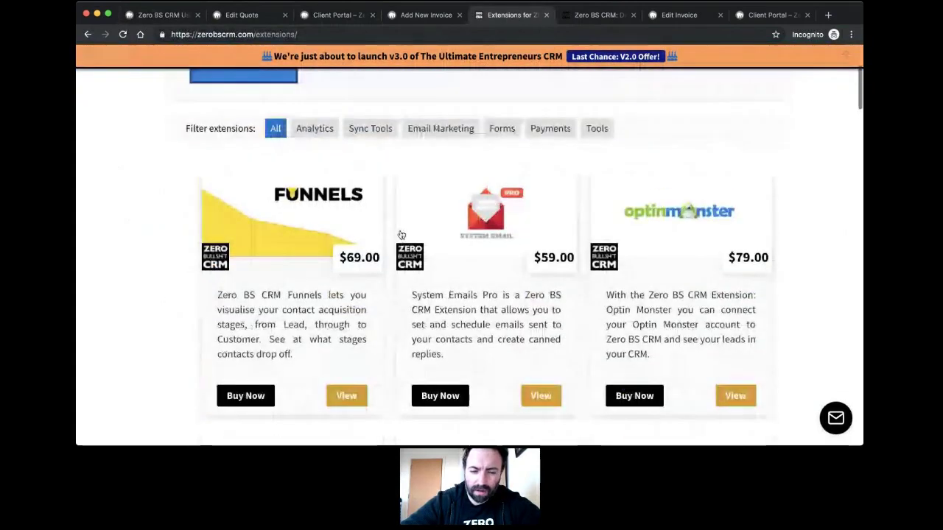
pyautogui.scroll(-1, 400, 234)
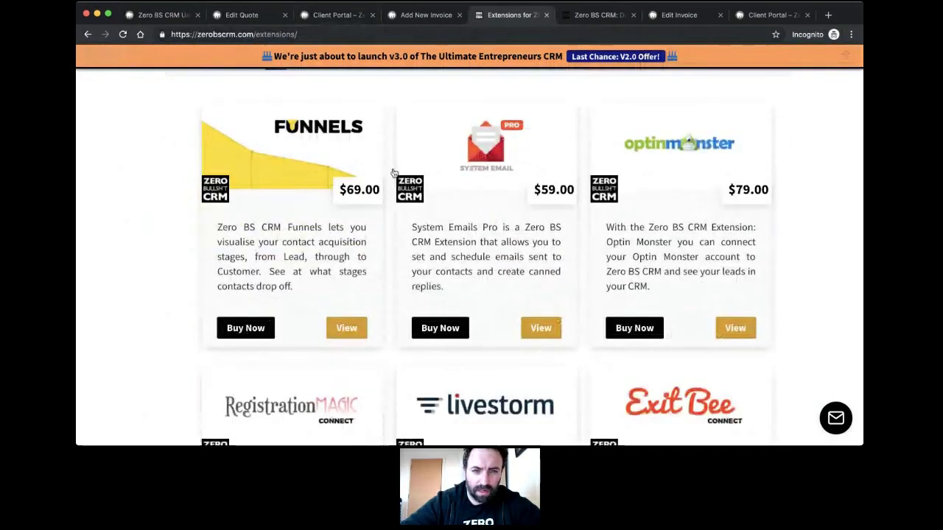
pyautogui.click(330, 16)
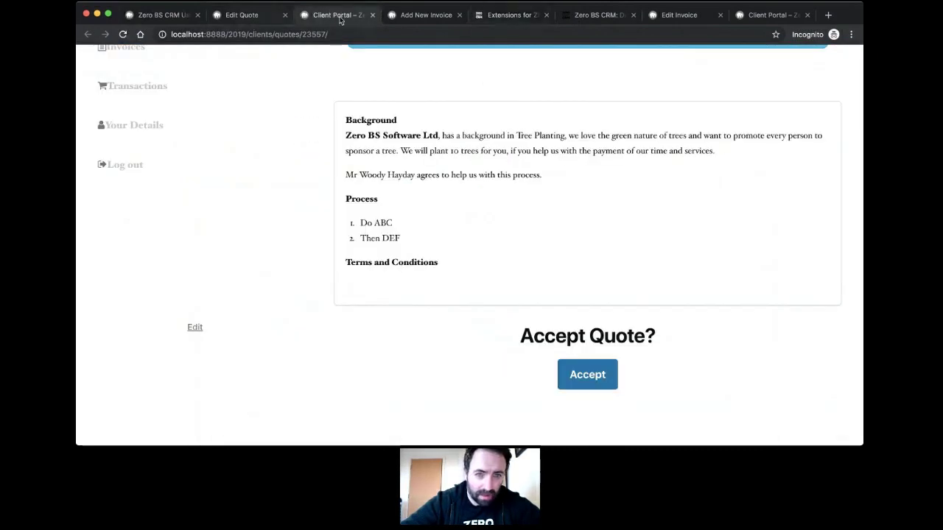
# Step: Close the quote preview and open the Funnels report from the CRM dashboard
pyautogui.click(373, 16)
pyautogui.click(175, 14)
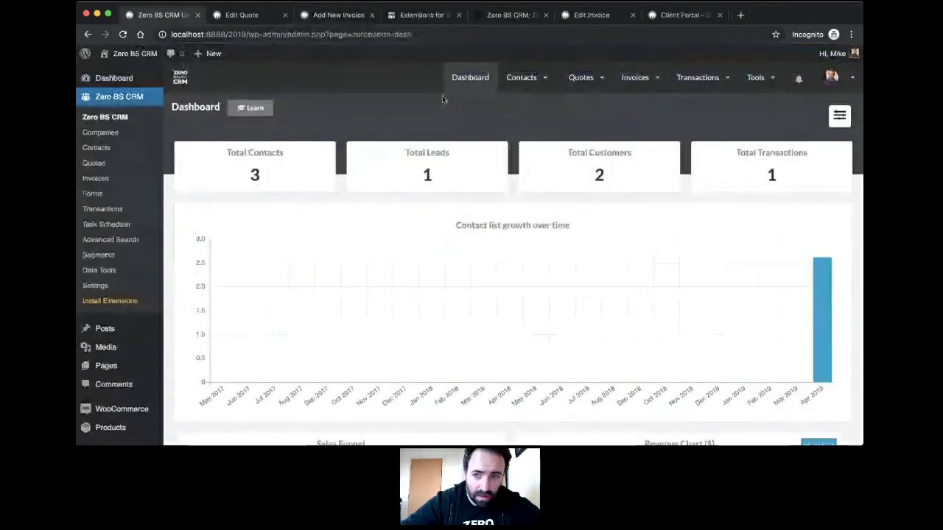
pyautogui.moveTo(748, 79)
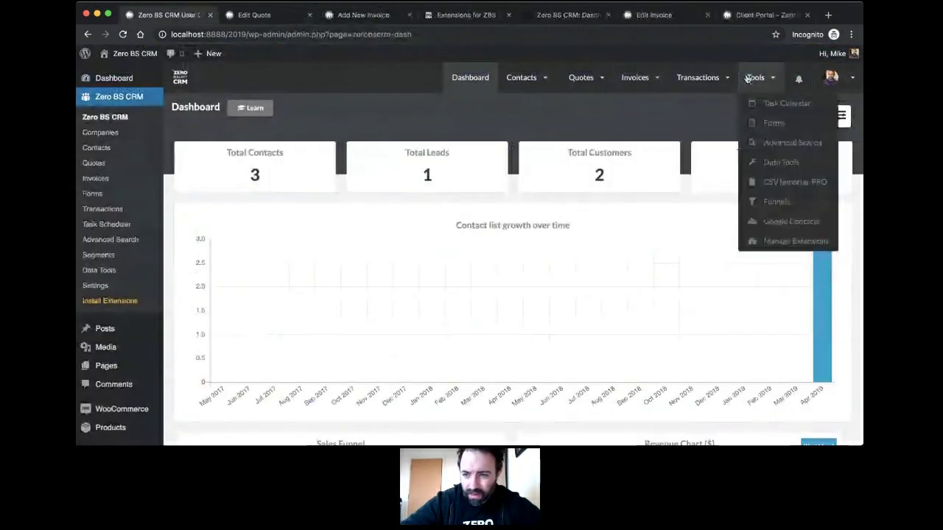
pyautogui.click(751, 202)
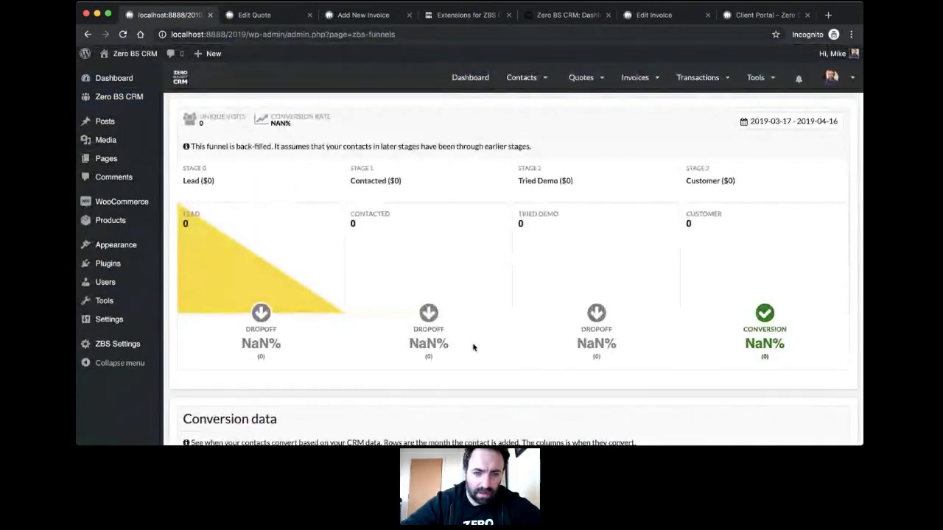
# Step: Review the funnels report, then view the website's dashboard feature page with its sample funnel
pyautogui.scroll(-5, 473, 348)
pyautogui.scroll(5, 472, 347)
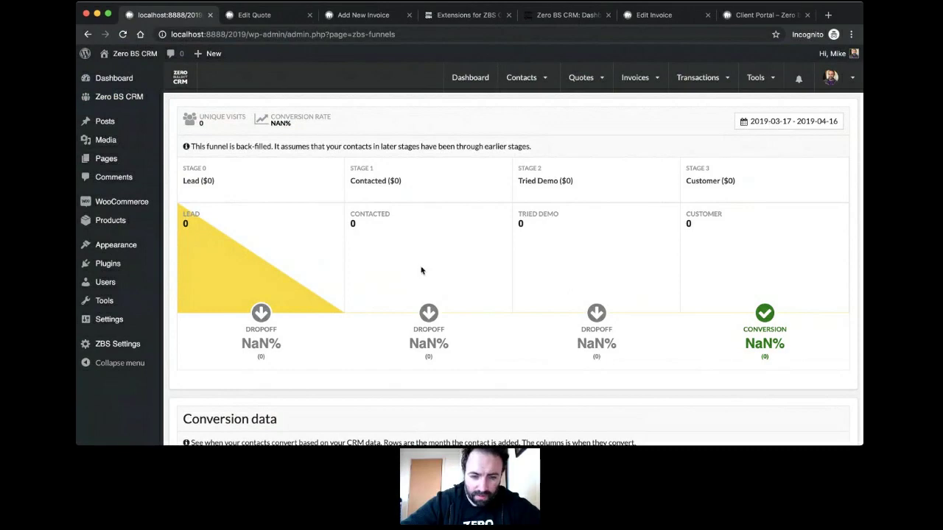
pyautogui.scroll(-2, 418, 269)
pyautogui.scroll(2, 418, 268)
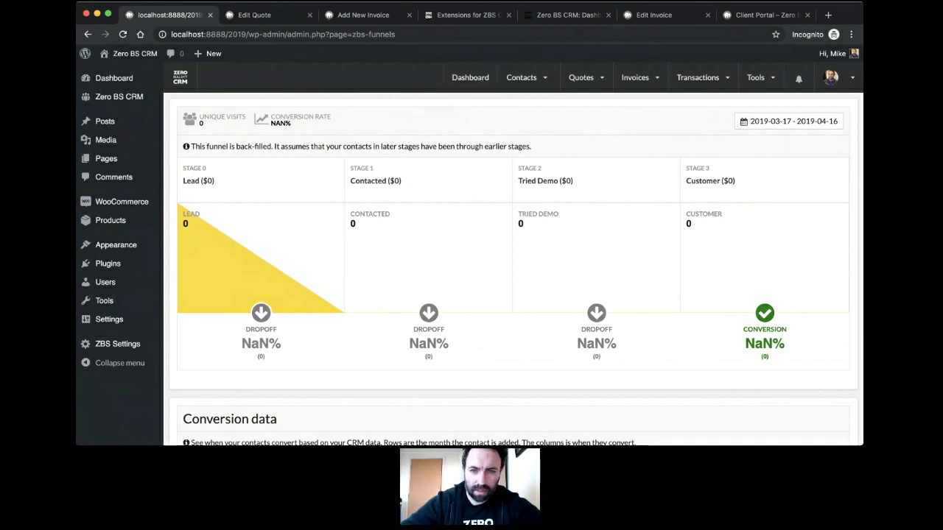
pyautogui.click(468, 77)
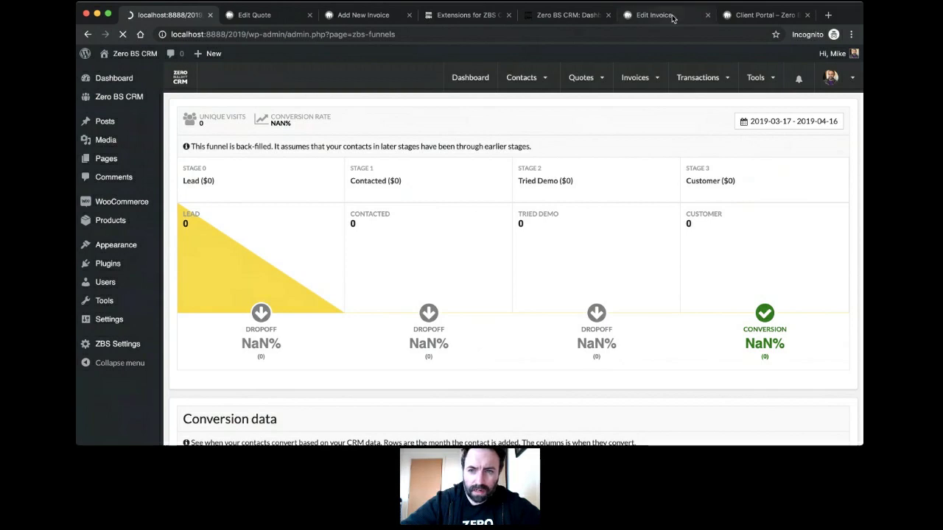
pyautogui.click(551, 16)
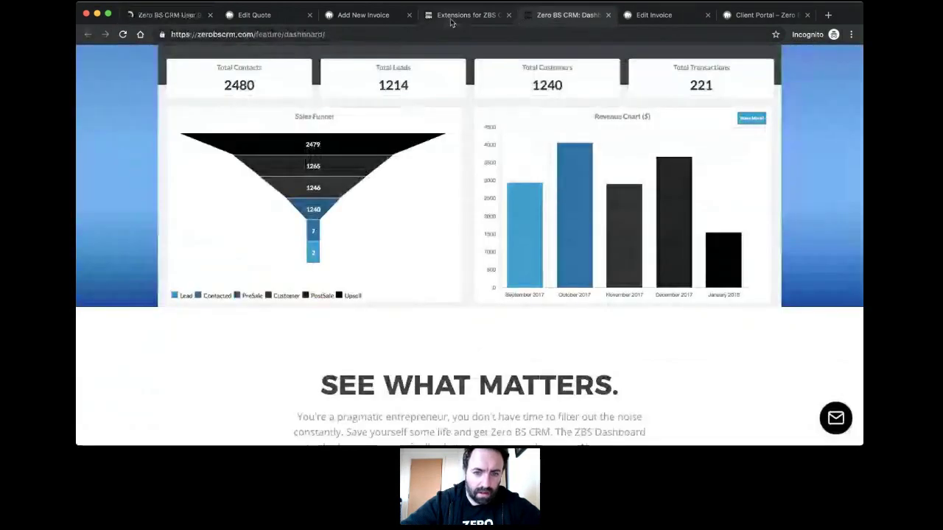
# Step: Open the Extensions for ZBS catalogue and browse the priced add-ons such as Funnels at $69.00
pyautogui.click(451, 21)
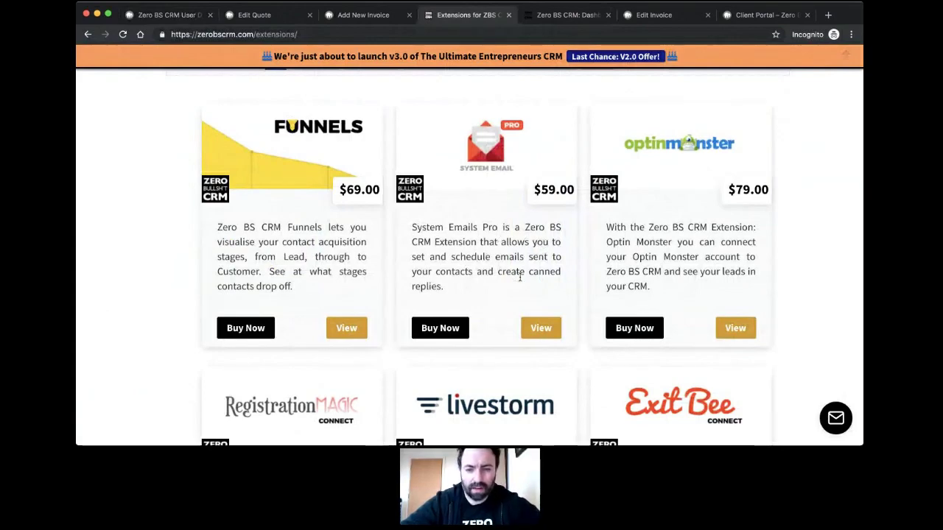
pyautogui.scroll(-3, 498, 247)
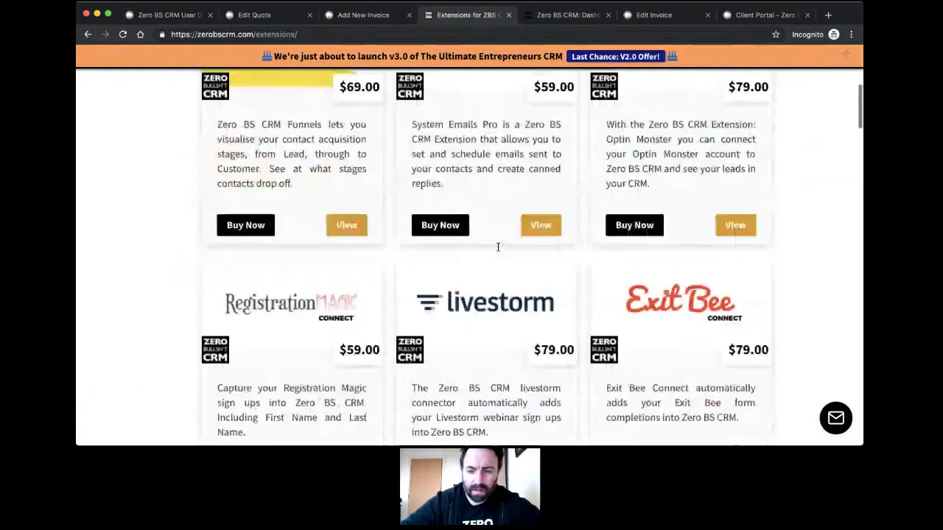
pyautogui.scroll(3, 579, 203)
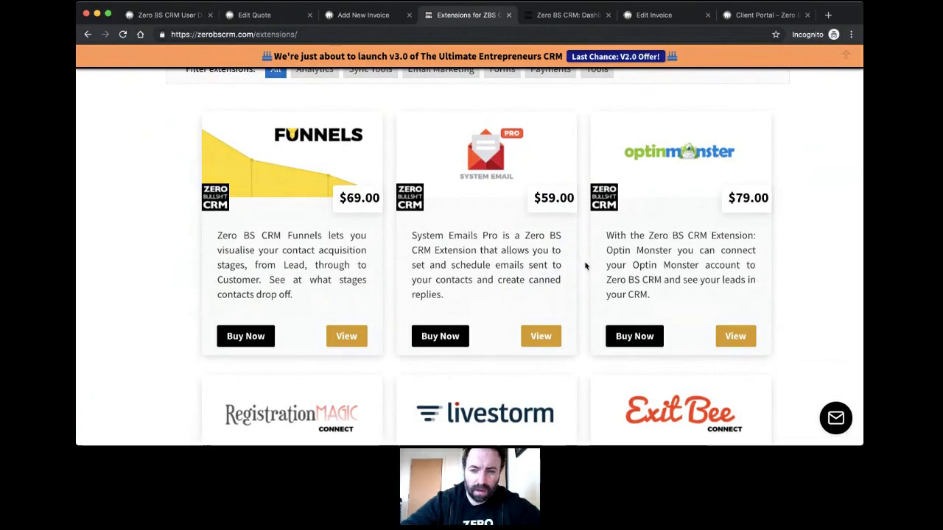
pyautogui.scroll(-4, 583, 266)
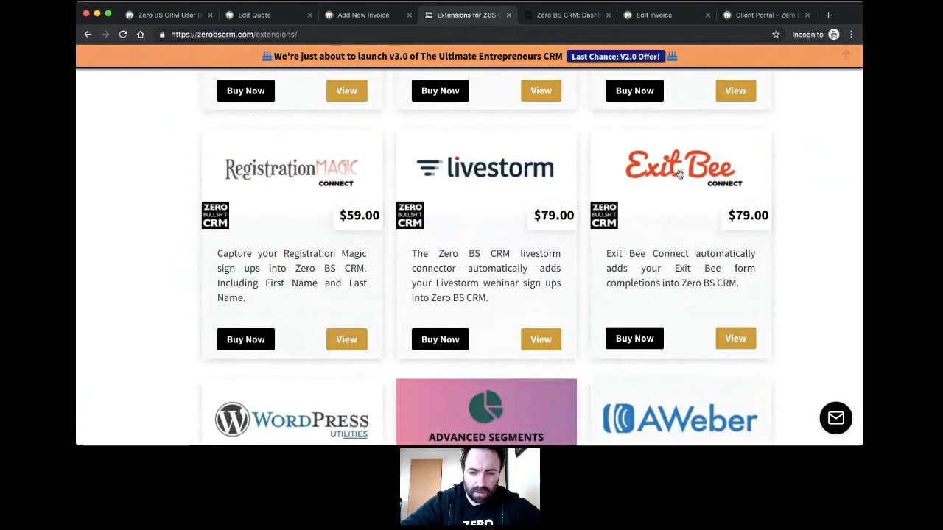
pyautogui.scroll(-5, 677, 173)
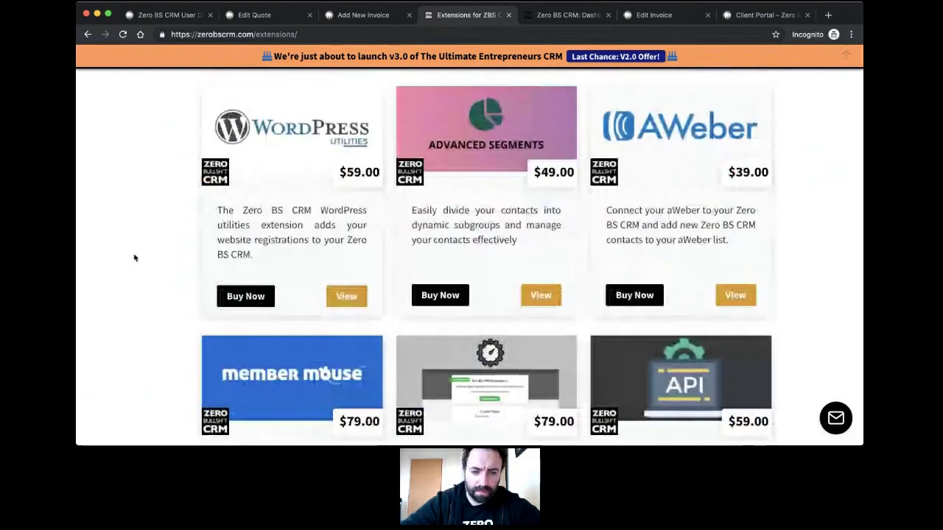
pyautogui.scroll(-2, 177, 260)
pyautogui.scroll(2, 177, 260)
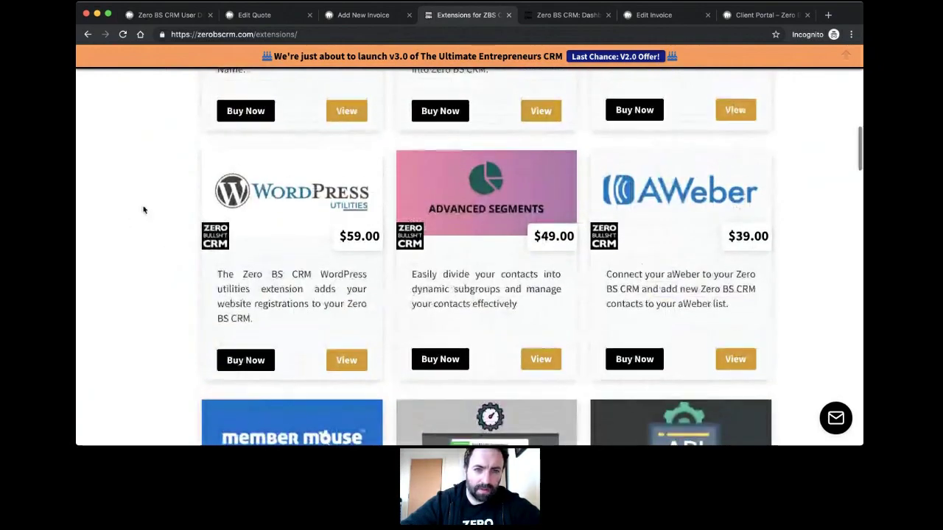
pyautogui.scroll(4, 143, 209)
pyautogui.scroll(-1, 144, 210)
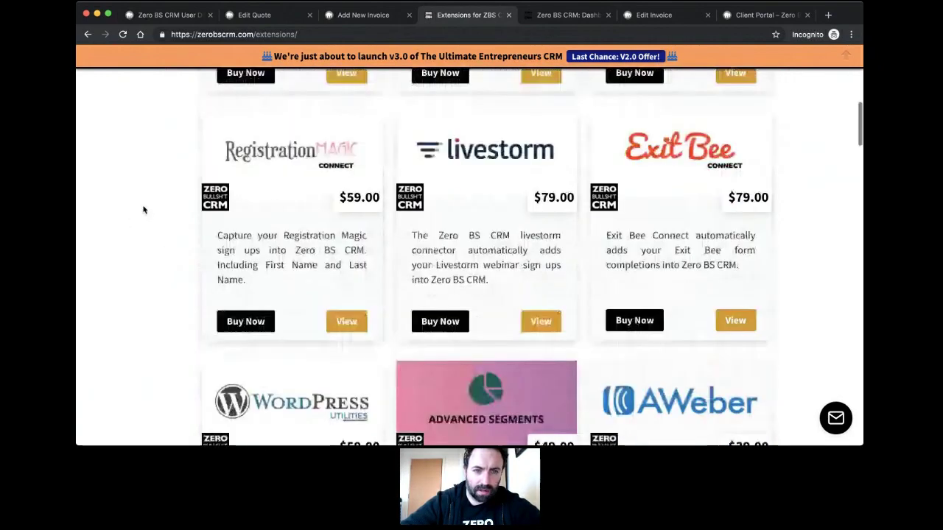
pyautogui.scroll(-3, 144, 210)
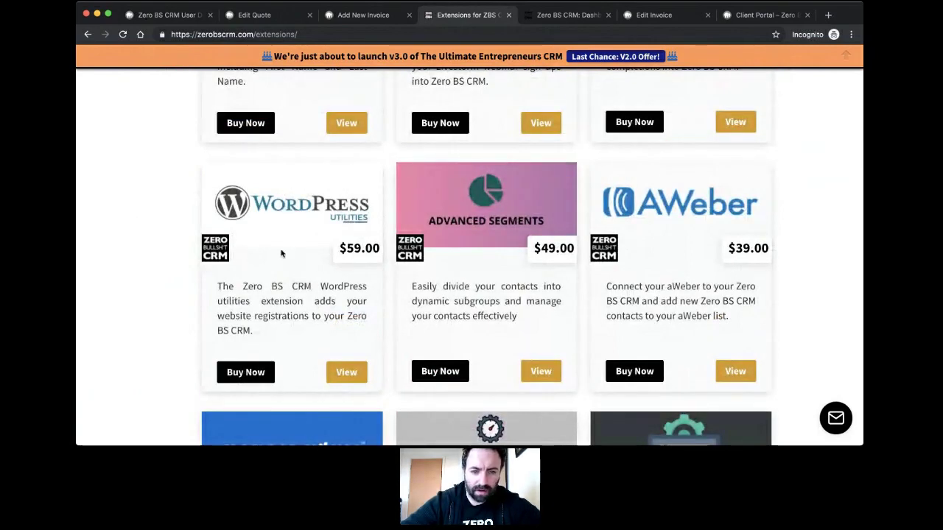
pyautogui.scroll(-1, 334, 249)
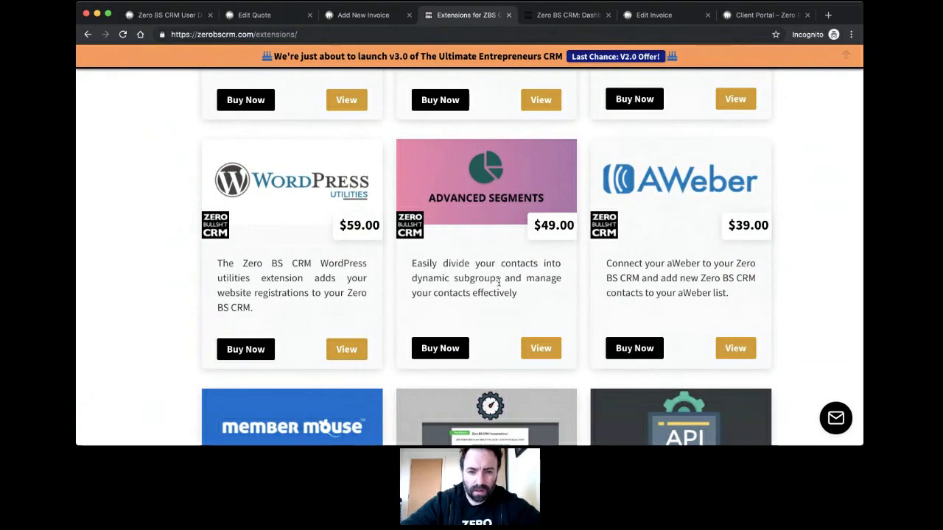
pyautogui.scroll(-4, 473, 302)
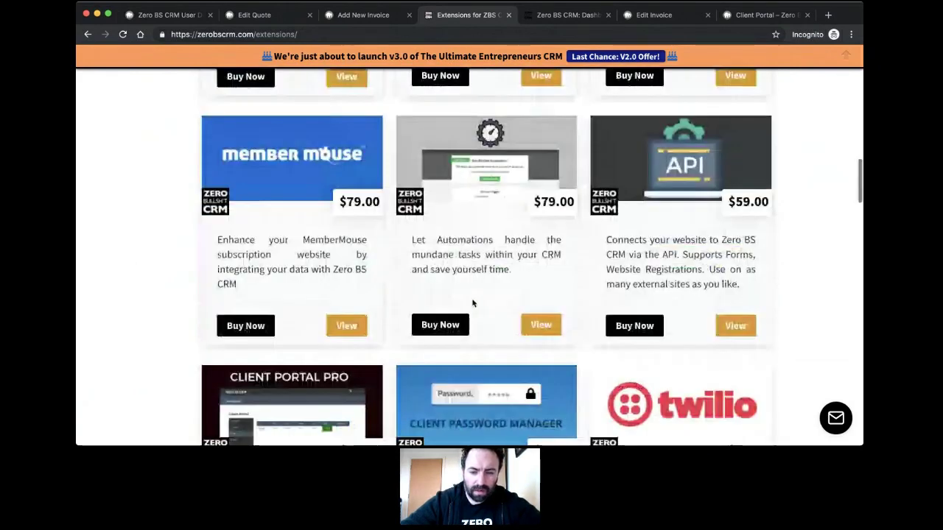
pyautogui.scroll(-1, 492, 241)
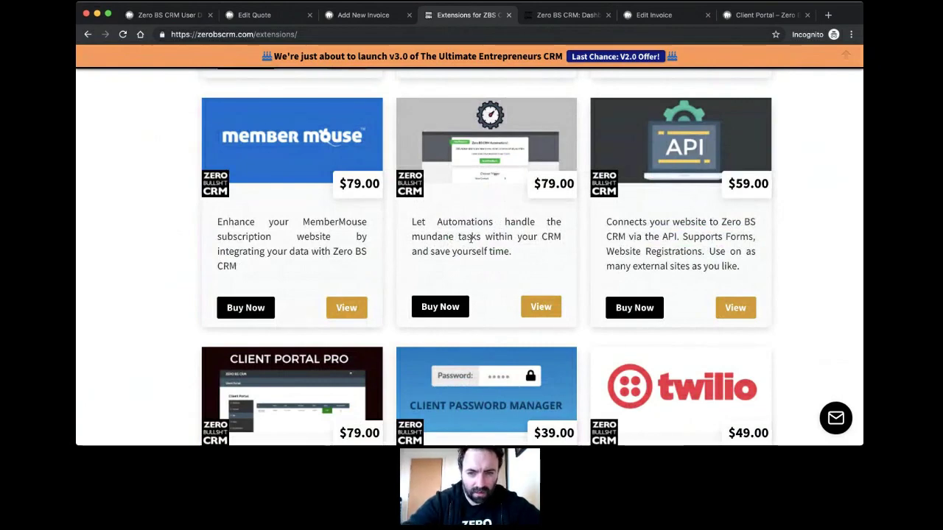
pyautogui.scroll(-4, 471, 237)
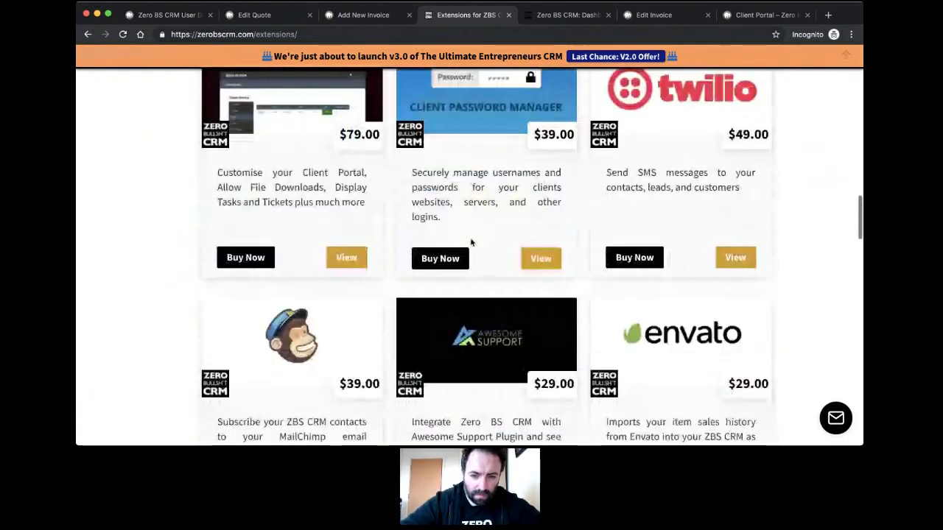
# Step: Return to the top of the catalogue and open the Bundle and Save offers
pyautogui.scroll(1, 472, 243)
pyautogui.scroll(-6, 472, 243)
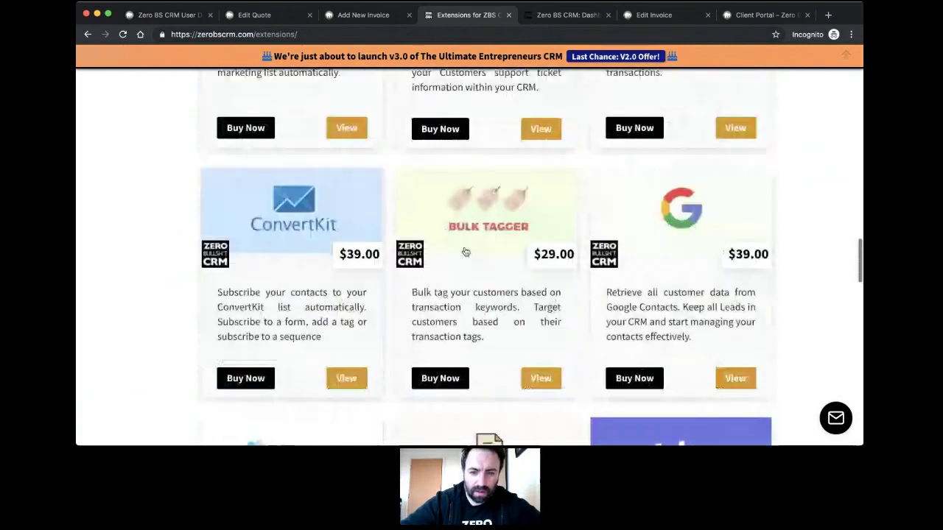
pyautogui.scroll(4, 465, 252)
pyautogui.scroll(10, 465, 251)
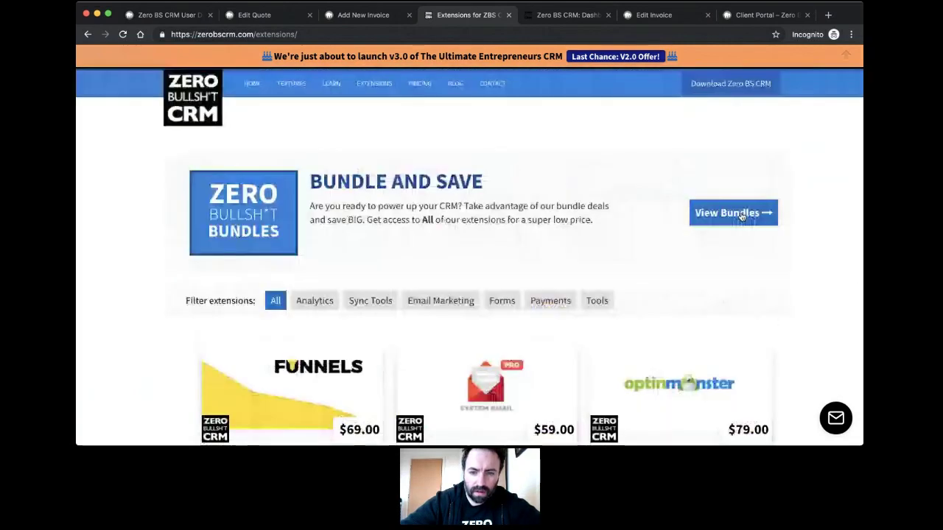
pyautogui.scroll(-5, 511, 248)
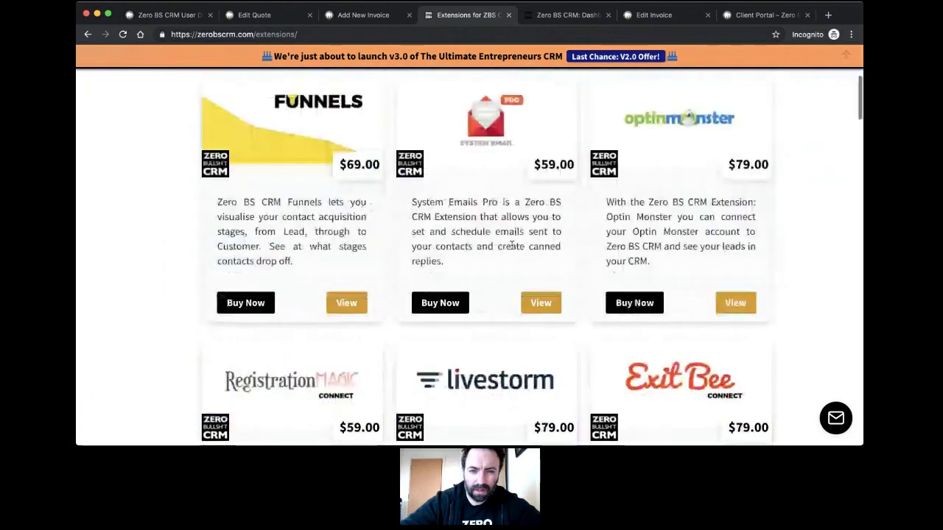
pyautogui.scroll(5, 714, 232)
pyautogui.click(732, 212)
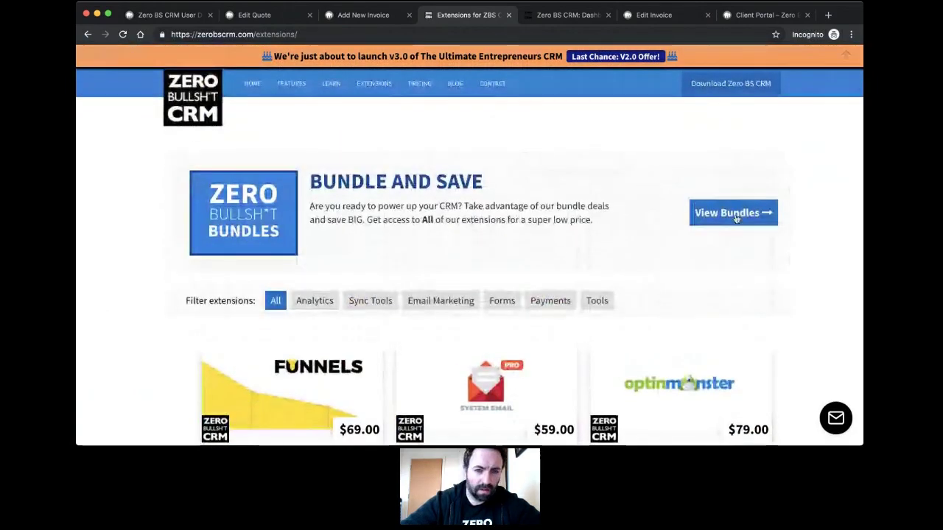
# Step: Check the Freelancer, Entrepreneur and Reseller bundle prices, then load the Coming Soon page via 'co'
pyautogui.scroll(-3, 545, 221)
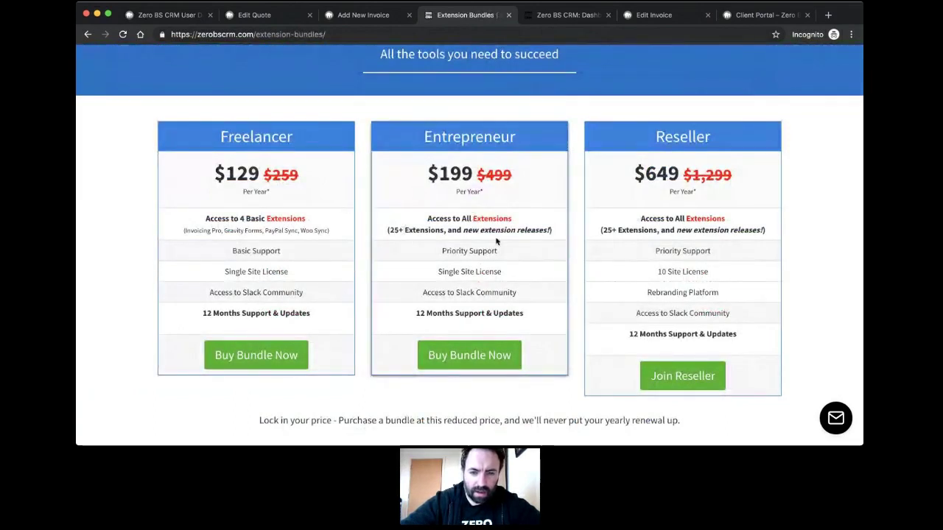
pyautogui.scroll(3, 469, 232)
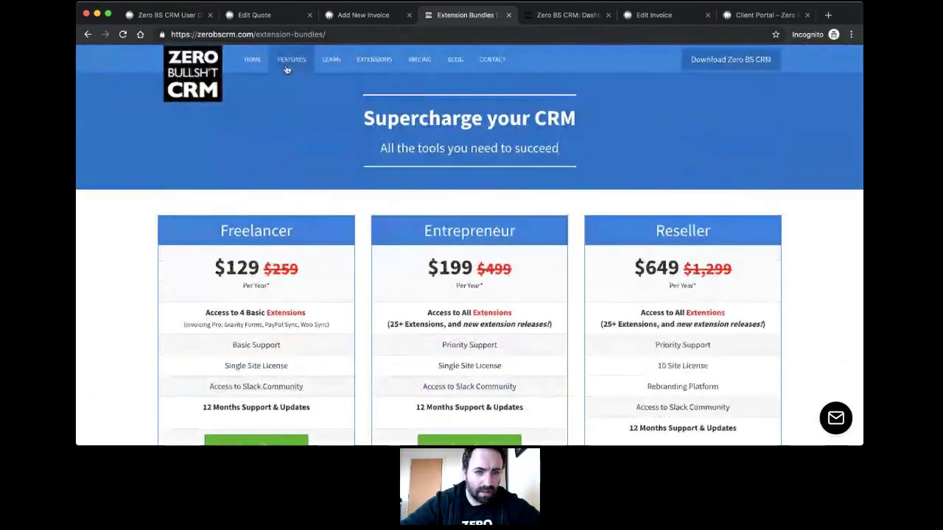
pyautogui.moveTo(257, 35); pyautogui.dragTo(481, 62)
pyautogui.press('BackSpace')
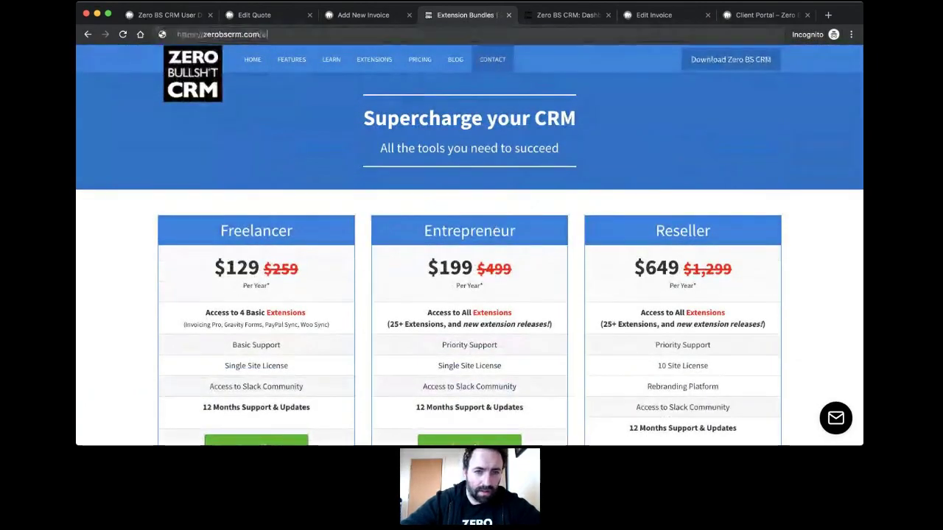
pyautogui.write('c')
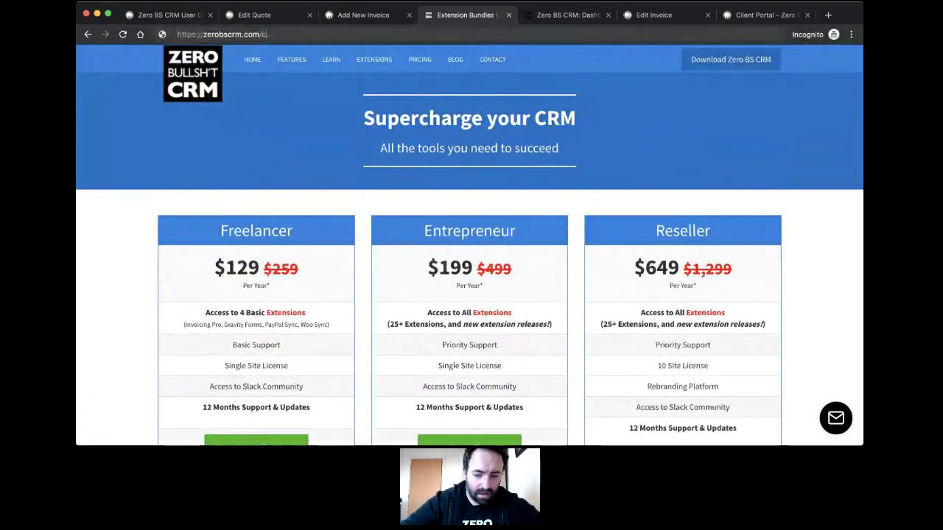
pyautogui.write('om')
pyautogui.press('Return')
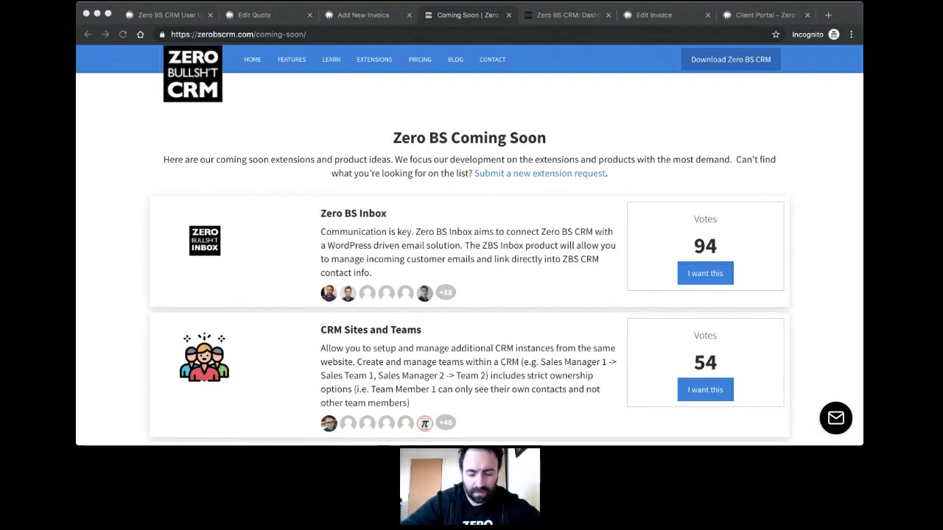
# Step: Scroll through the Coming Soon list of voted ideas, led by Zero BS Inbox at 94 votes
pyautogui.click(428, 337)
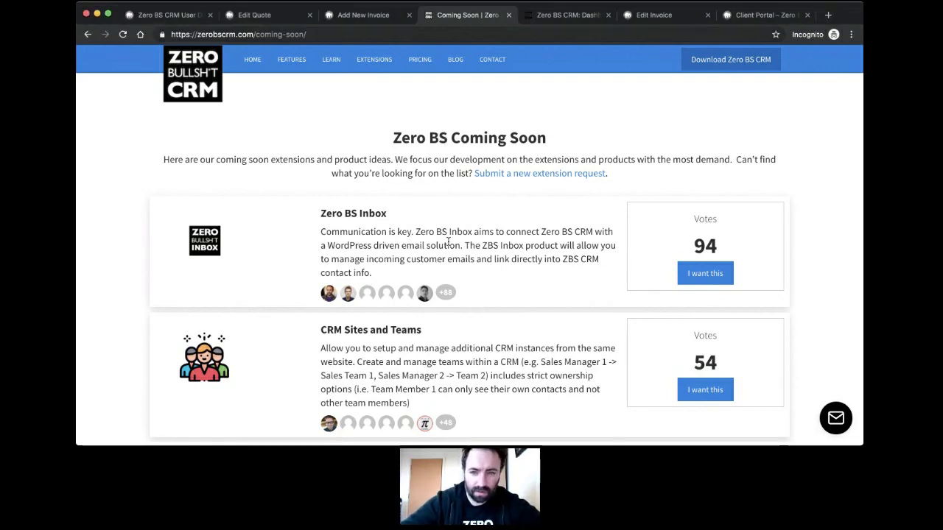
pyautogui.scroll(-1, 439, 309)
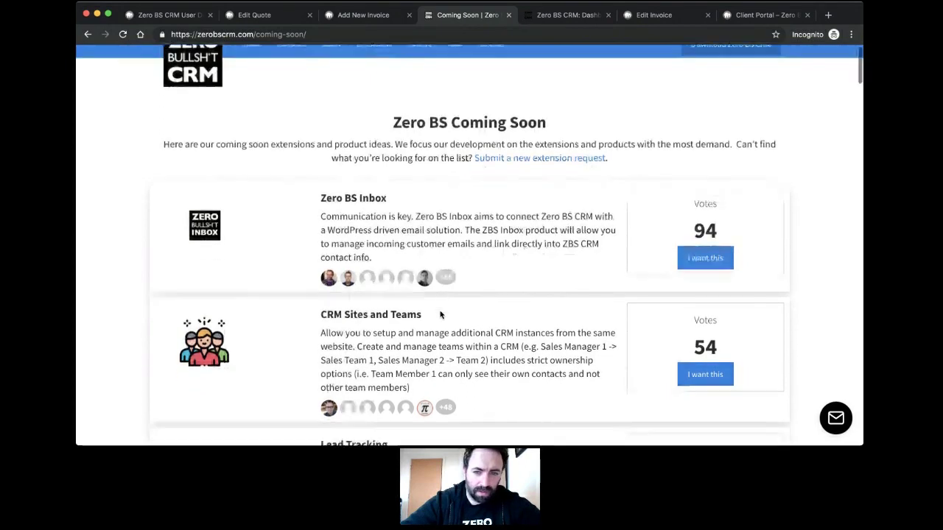
pyautogui.scroll(1, 440, 294)
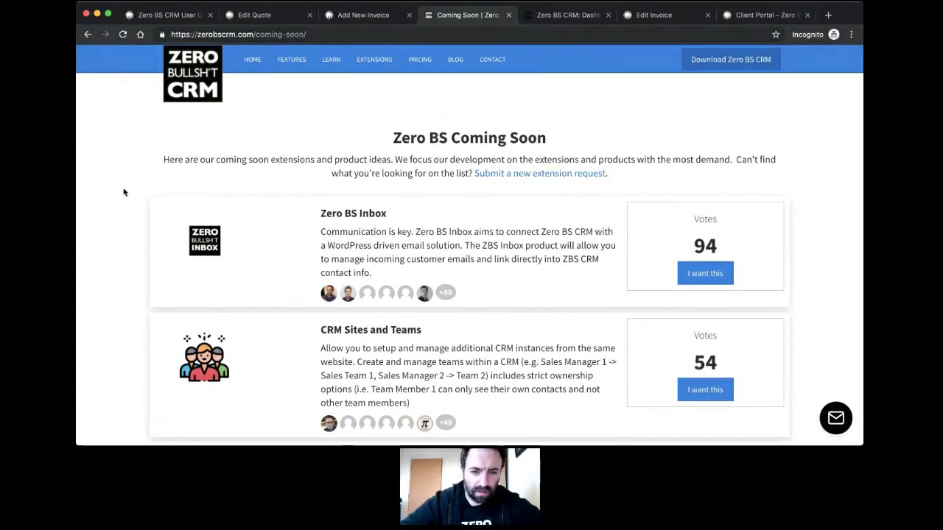
pyautogui.scroll(-5, 124, 192)
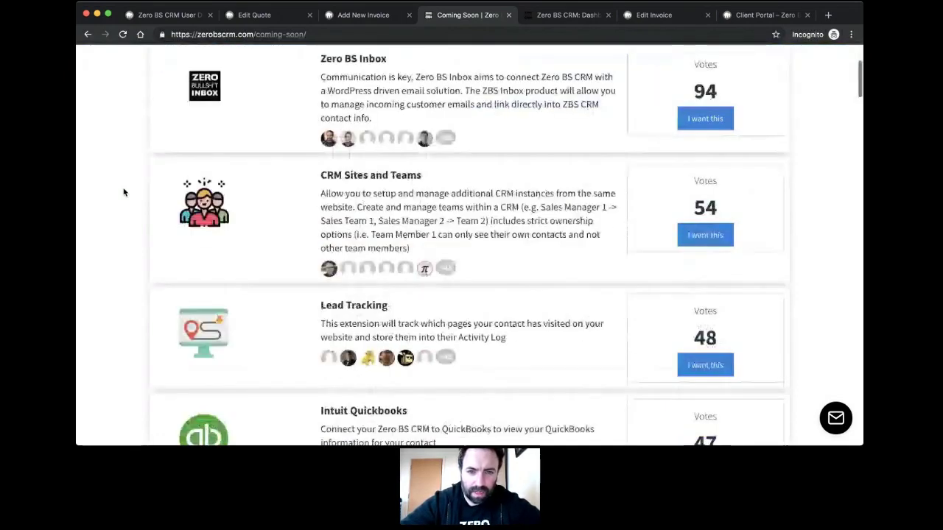
pyautogui.scroll(-1, 123, 192)
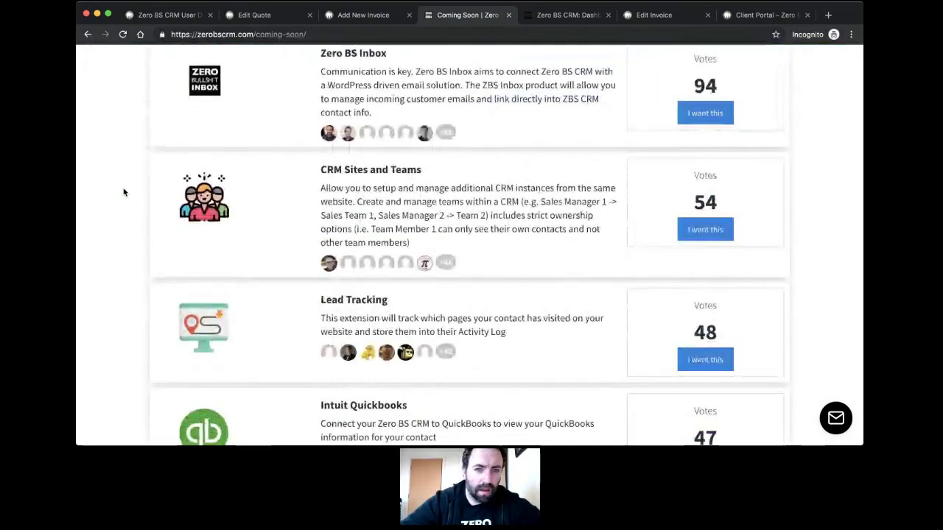
pyautogui.scroll(-3, 123, 192)
pyautogui.scroll(3, 124, 192)
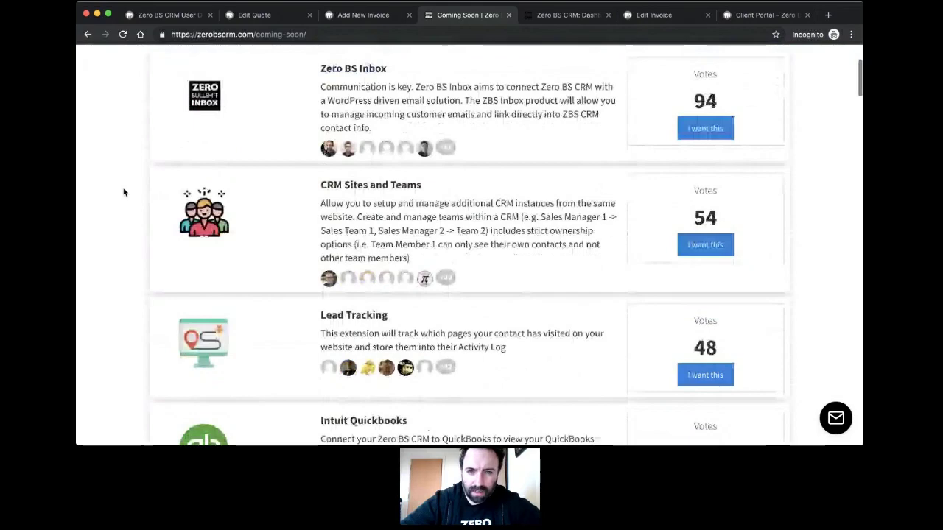
pyautogui.scroll(-1, 124, 192)
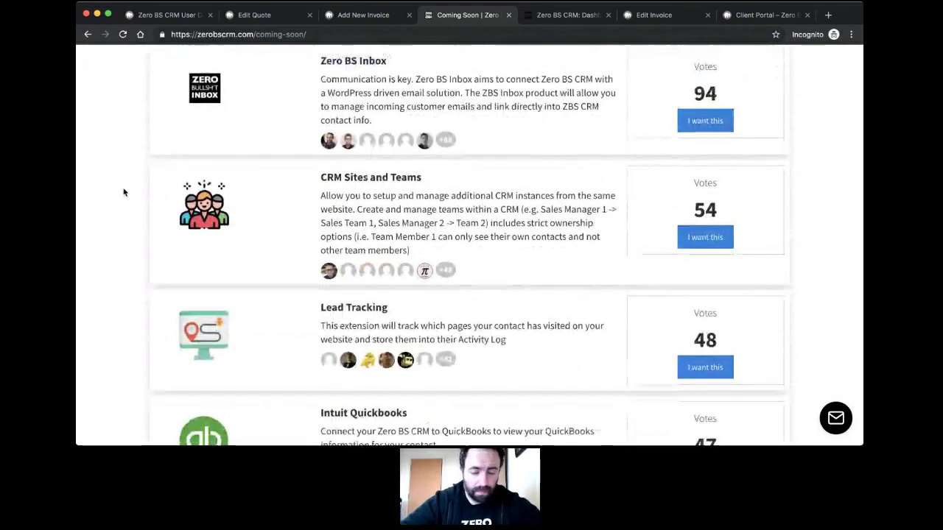
pyautogui.scroll(-3, 124, 192)
pyautogui.scroll(3, 124, 192)
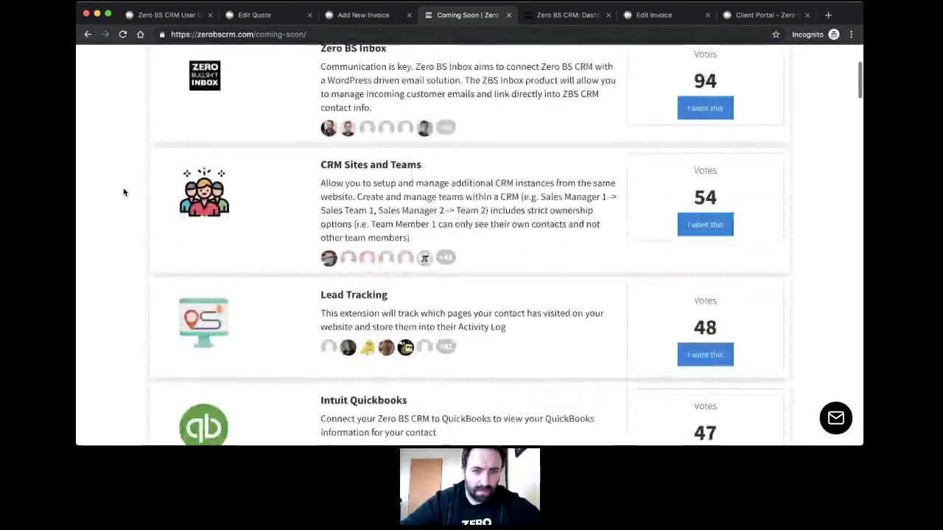
pyautogui.scroll(2, 123, 193)
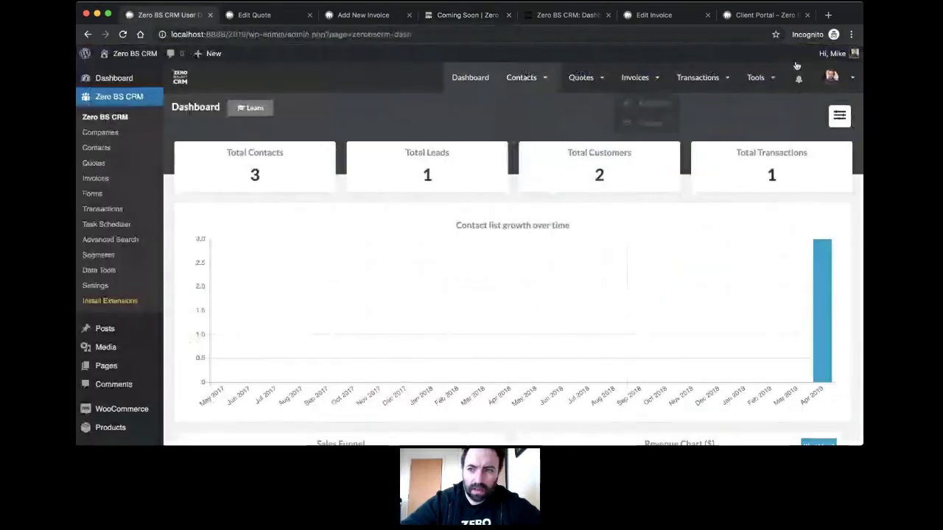
# Step: Open the email manager full-width, view the empty Inbox, and open its Learn More feature page
pyautogui.moveTo(836, 82)
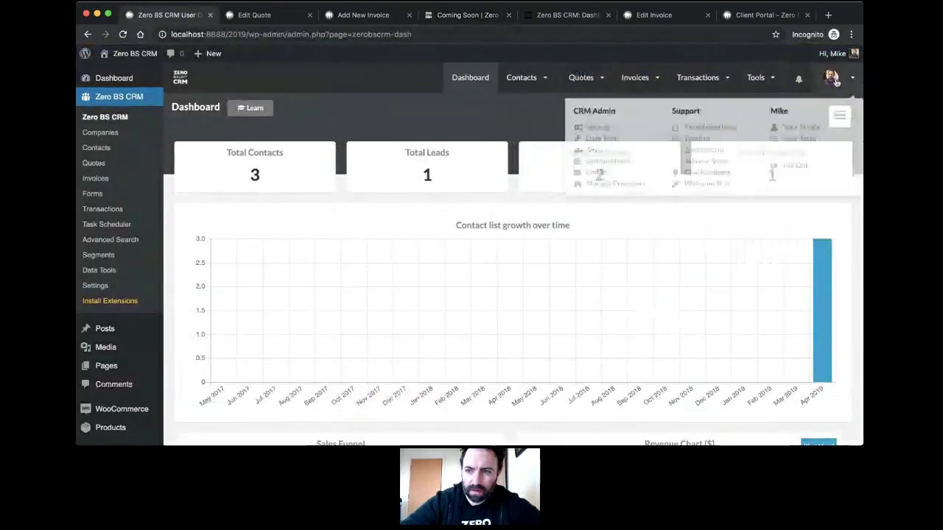
pyautogui.click(573, 174)
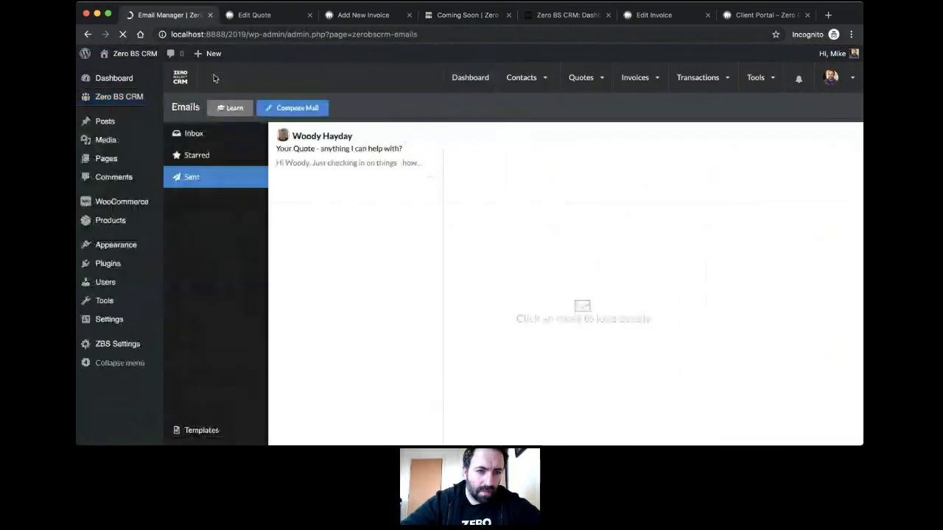
pyautogui.click(180, 78)
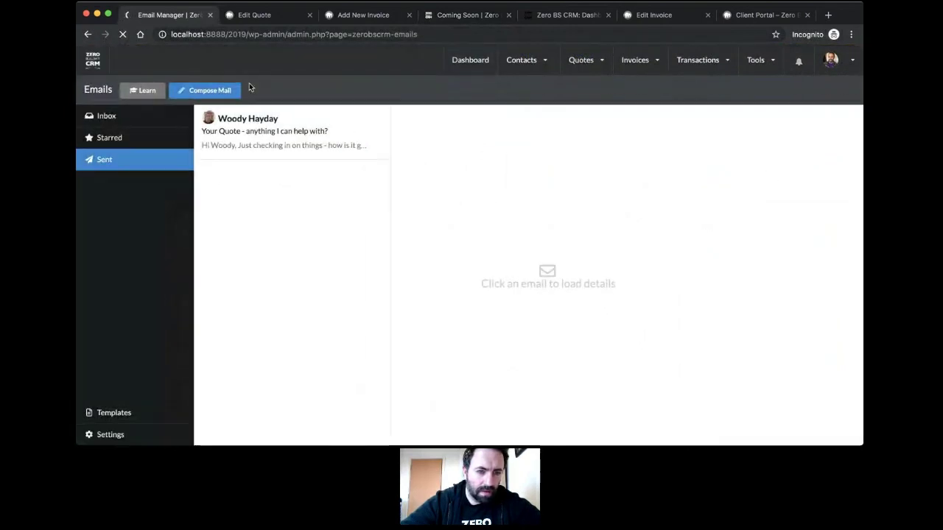
pyautogui.click(109, 120)
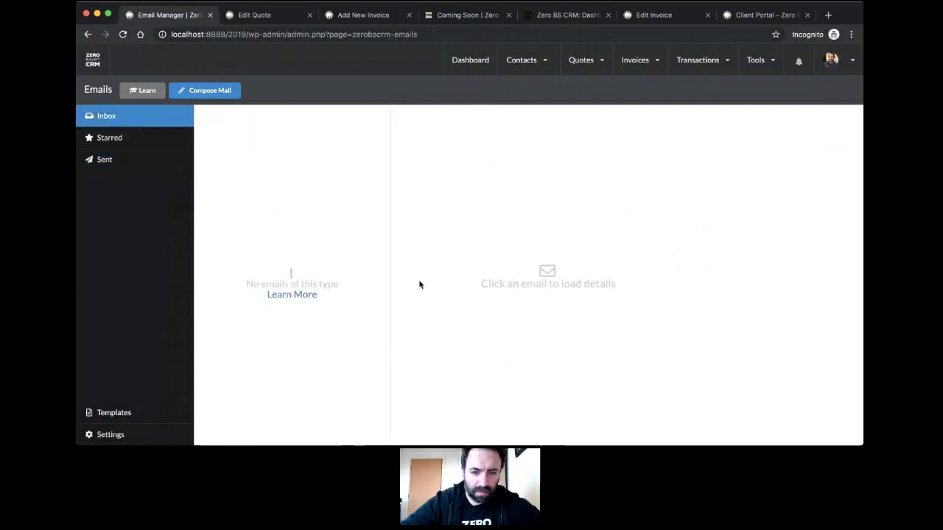
pyautogui.click(280, 295)
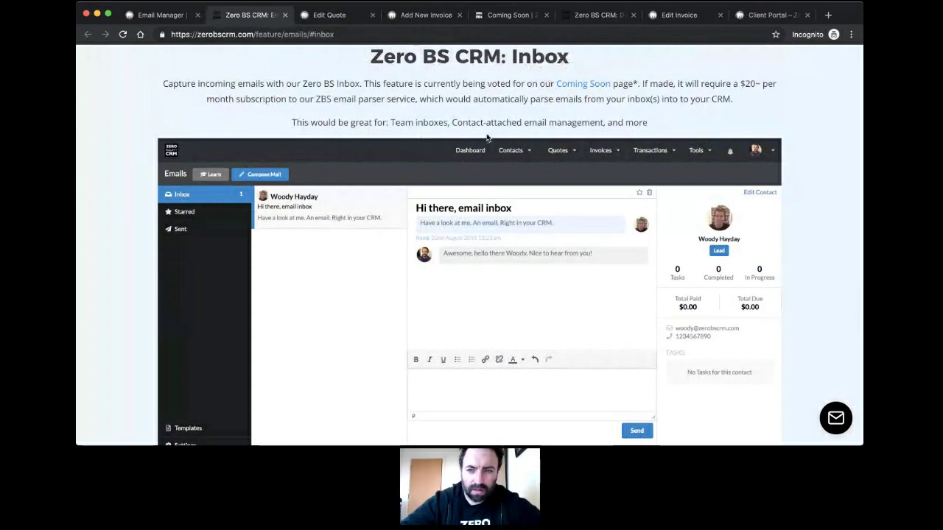
# Step: Close the Inbox feature page and show the Sent folder with its one quote follow-up email
pyautogui.scroll(-2, 486, 134)
pyautogui.scroll(1, 486, 133)
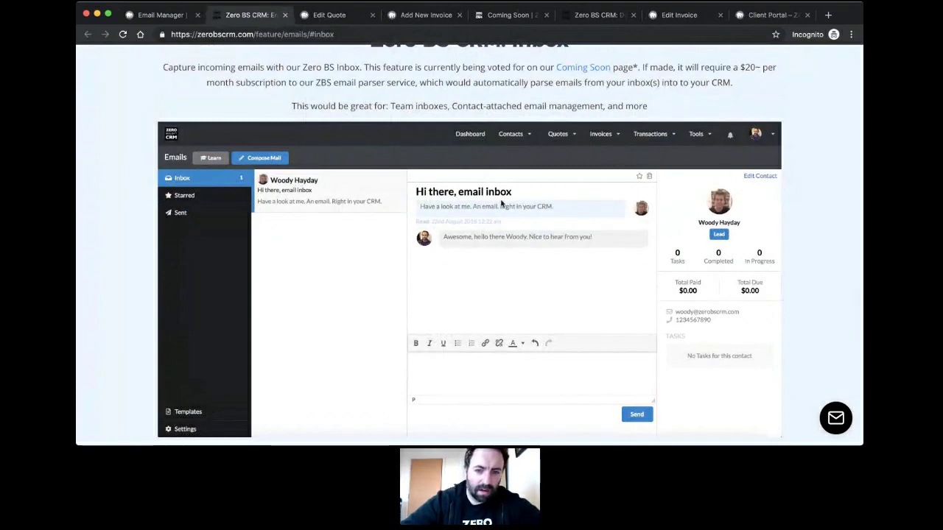
pyautogui.click(285, 15)
pyautogui.click(143, 164)
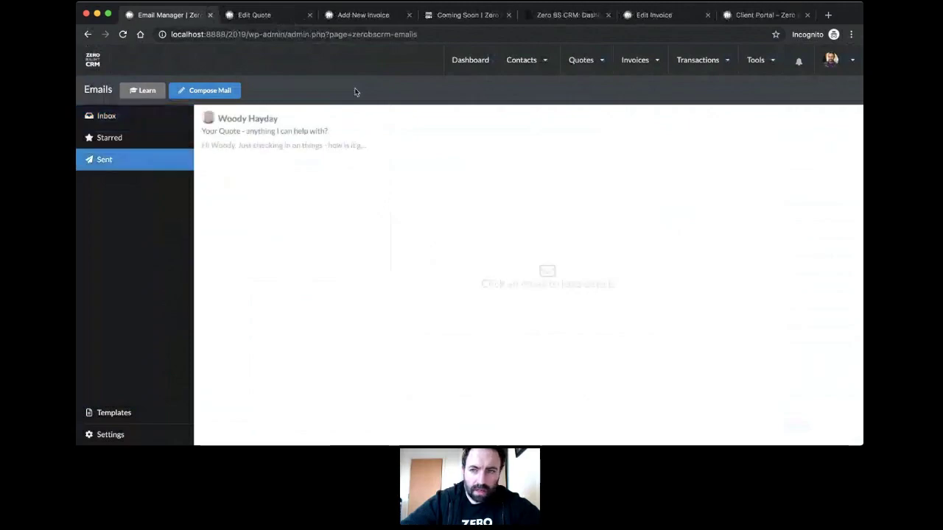
# Step: Return to the Coming Soon page and look over the top of its list
pyautogui.click(455, 15)
pyautogui.scroll(2, 502, 140)
pyautogui.scroll(-5, 504, 142)
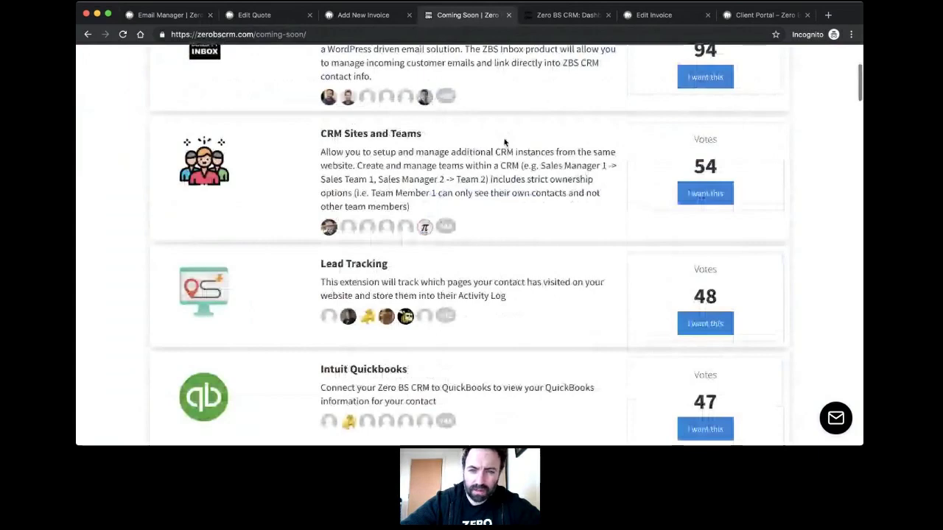
pyautogui.scroll(5, 504, 142)
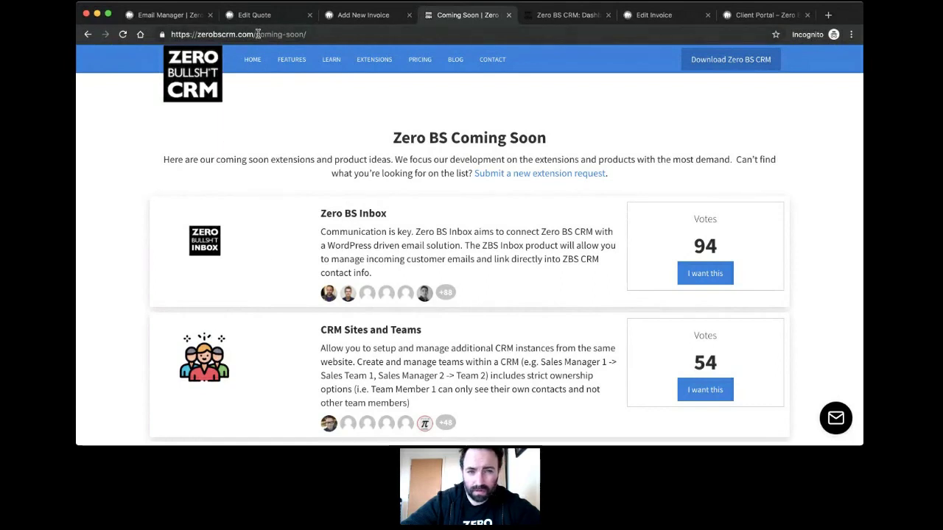
pyautogui.moveTo(257, 34); pyautogui.dragTo(326, 34)
pyautogui.click(335, 93)
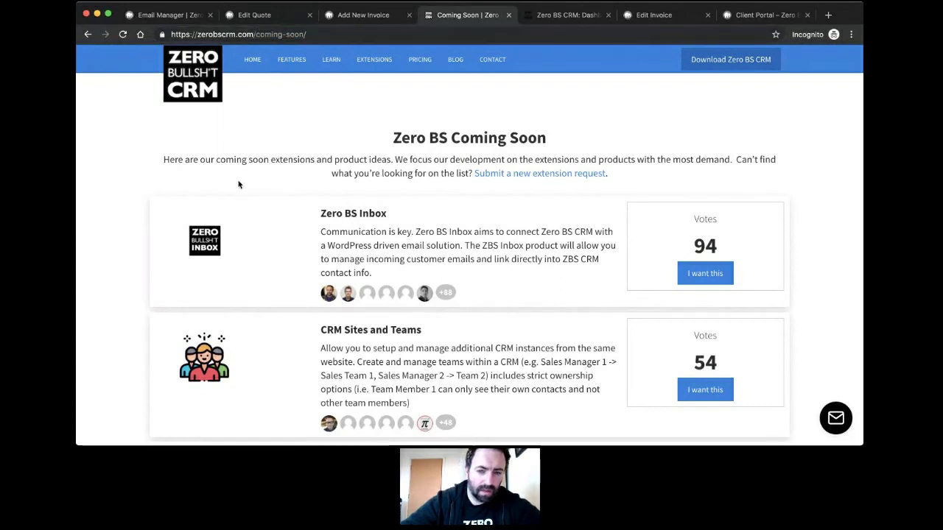
# Step: Browse the voted extension cards to the bottom and back up, then select the page path
pyautogui.scroll(-2, 286, 275)
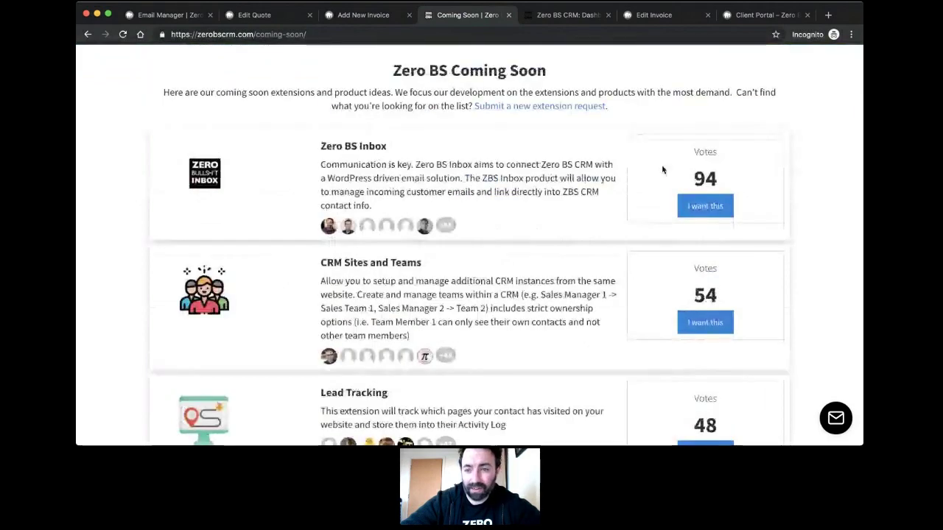
pyautogui.scroll(-3, 583, 264)
pyautogui.scroll(3, 334, 165)
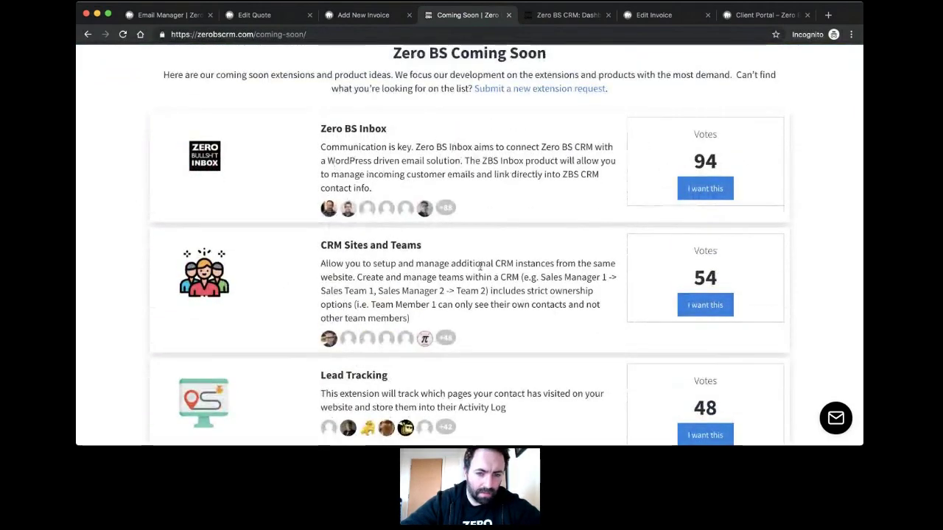
pyautogui.scroll(-2, 480, 266)
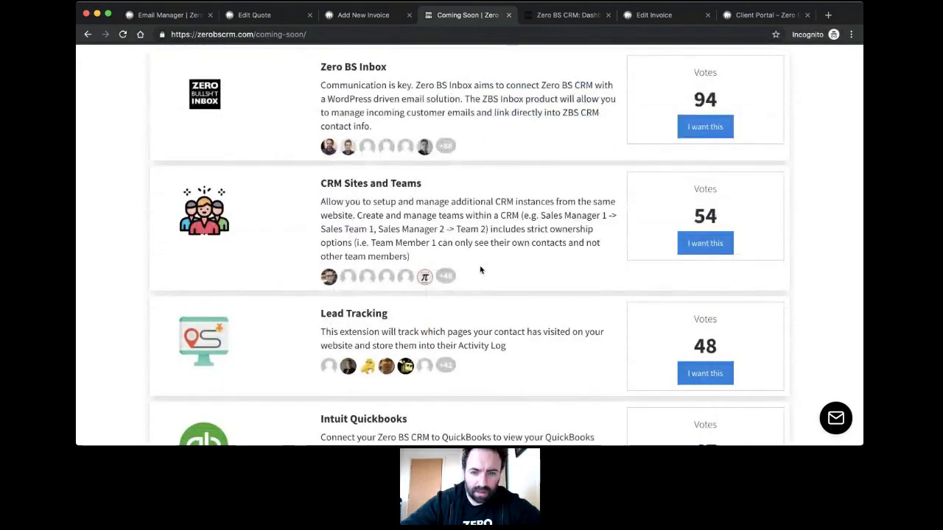
pyautogui.scroll(-3, 480, 270)
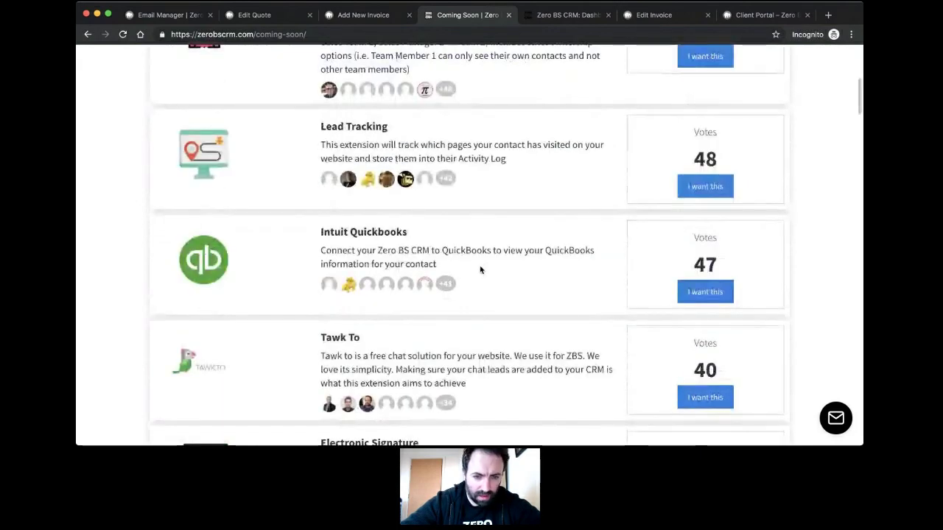
pyautogui.scroll(-3, 480, 270)
pyautogui.scroll(-6, 479, 268)
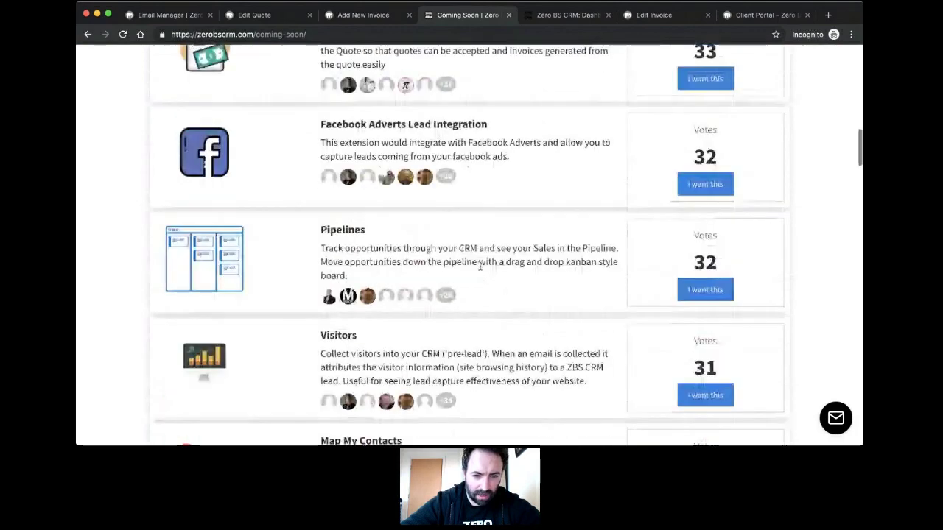
pyautogui.scroll(-5, 479, 268)
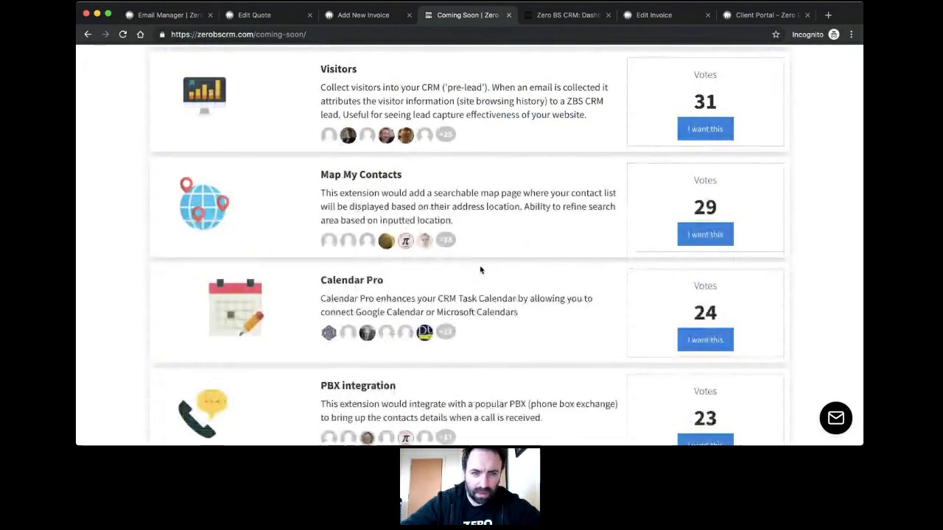
pyautogui.scroll(12, 480, 270)
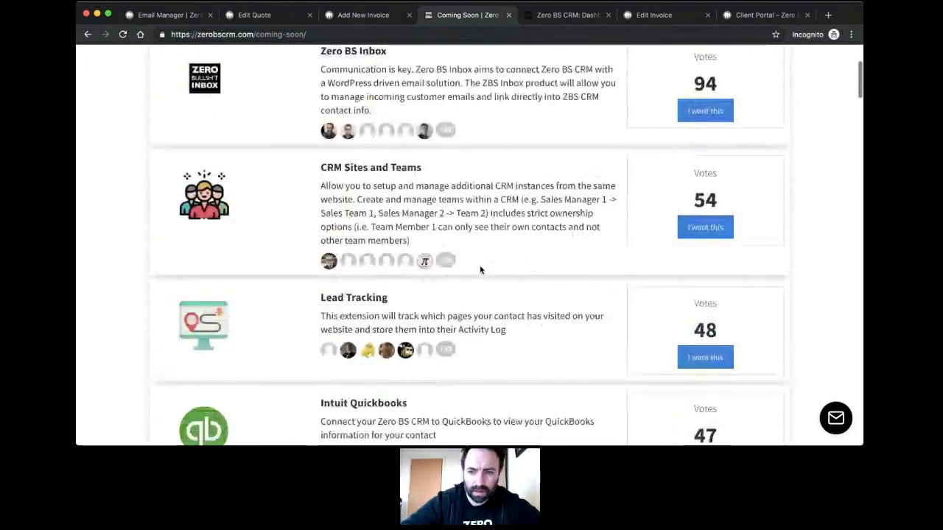
pyautogui.scroll(3, 480, 270)
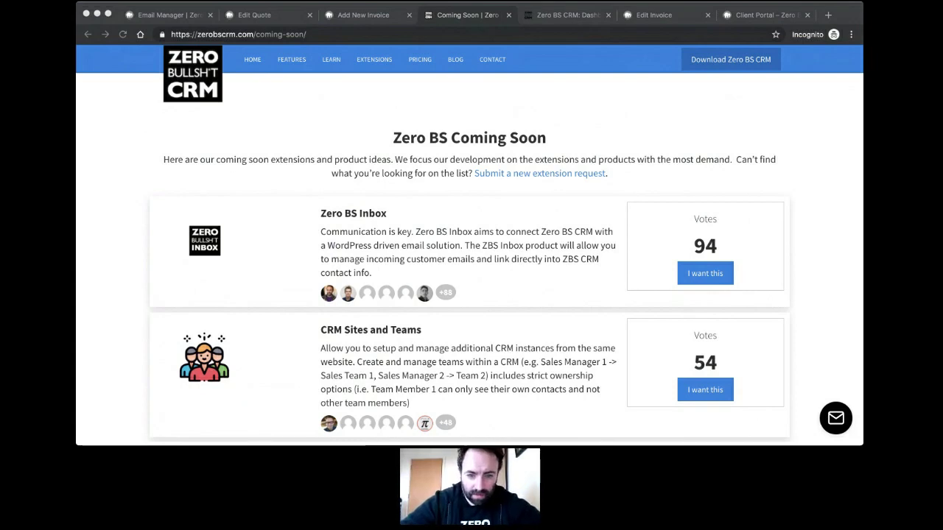
pyautogui.click(488, 91)
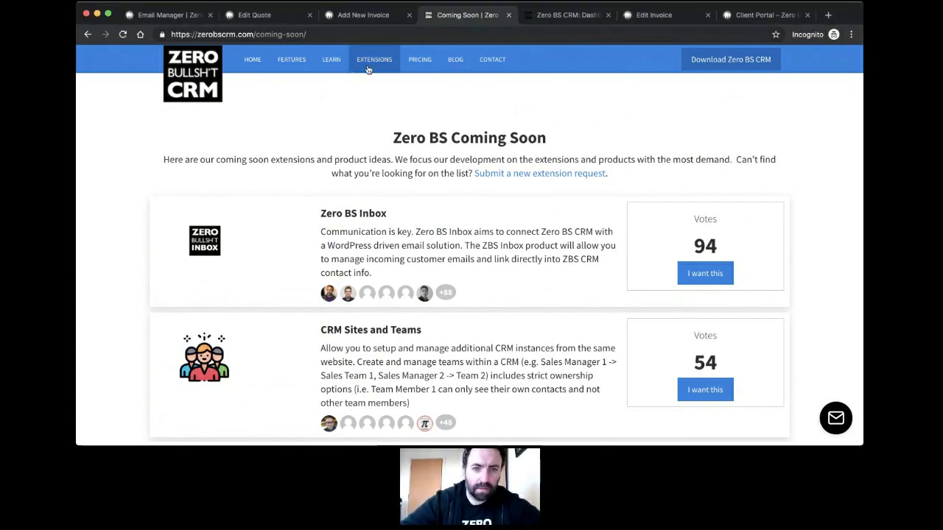
pyautogui.moveTo(261, 34); pyautogui.dragTo(350, 35)
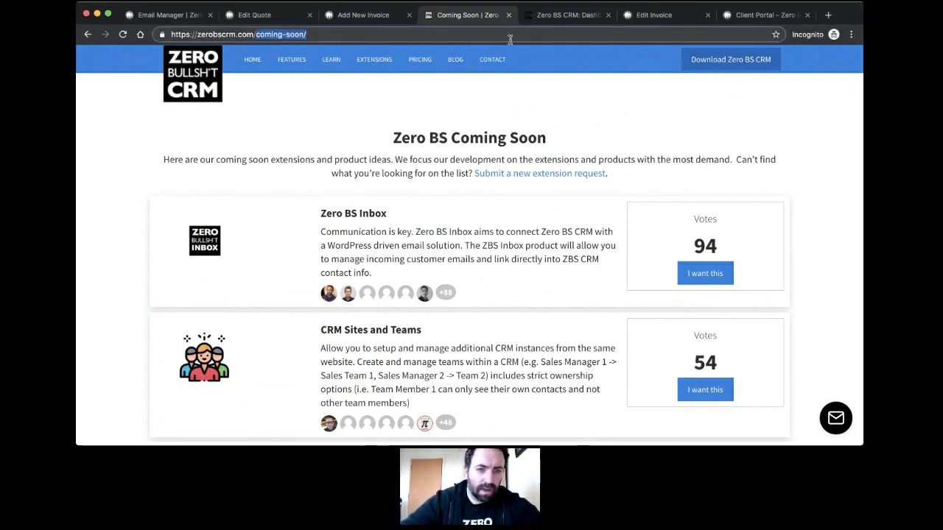
# Step: Load the Road to v3.0 roadmap page by entering 'ro' in the address
pyautogui.write('ro')
pyautogui.press('Return')
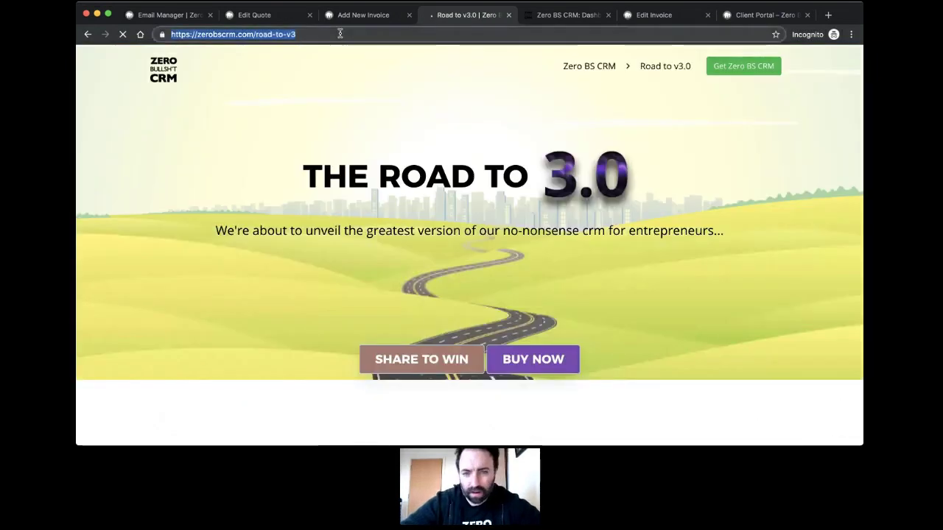
pyautogui.scroll(-2, 332, 133)
pyautogui.scroll(2, 332, 132)
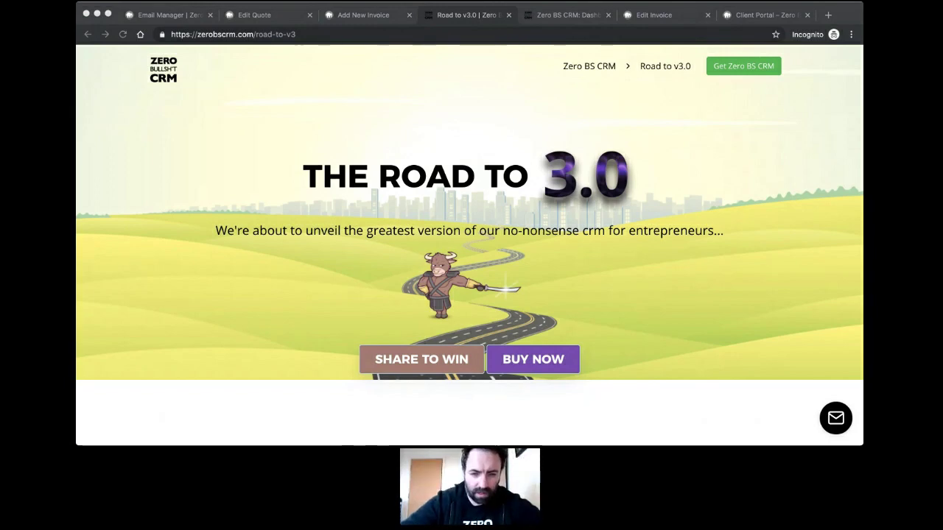
# Step: Scroll the roadmap down to the 3.0 milestone, then return to the blank New Invoice draft 23537
pyautogui.click(406, 202)
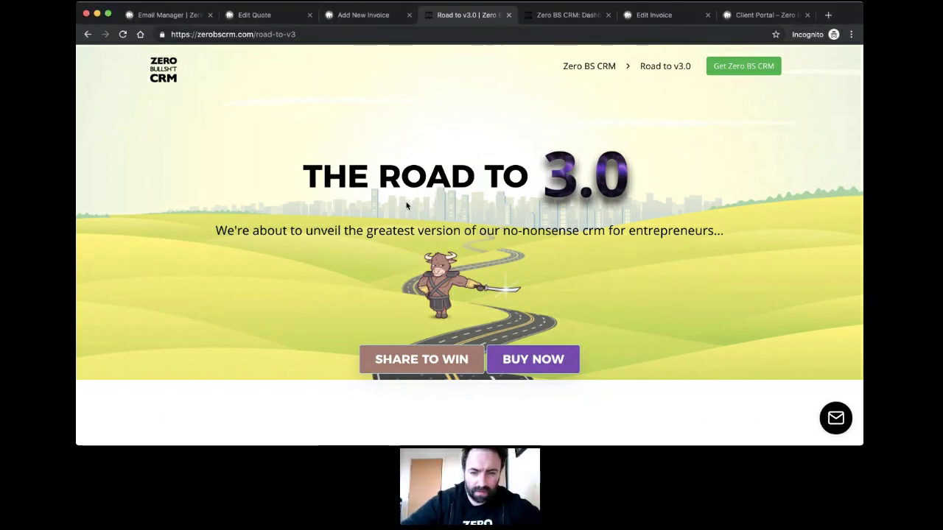
pyautogui.scroll(-3, 407, 202)
pyautogui.scroll(-3, 324, 271)
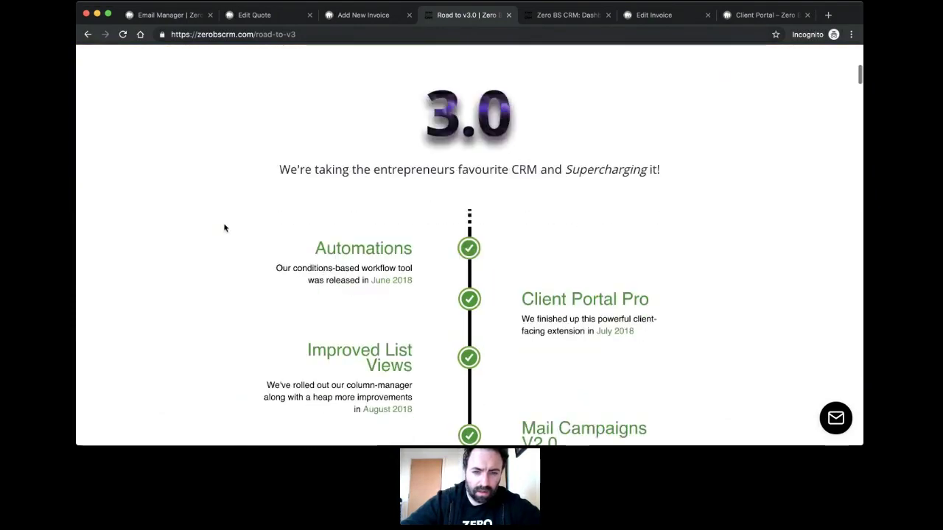
pyautogui.scroll(-2, 225, 228)
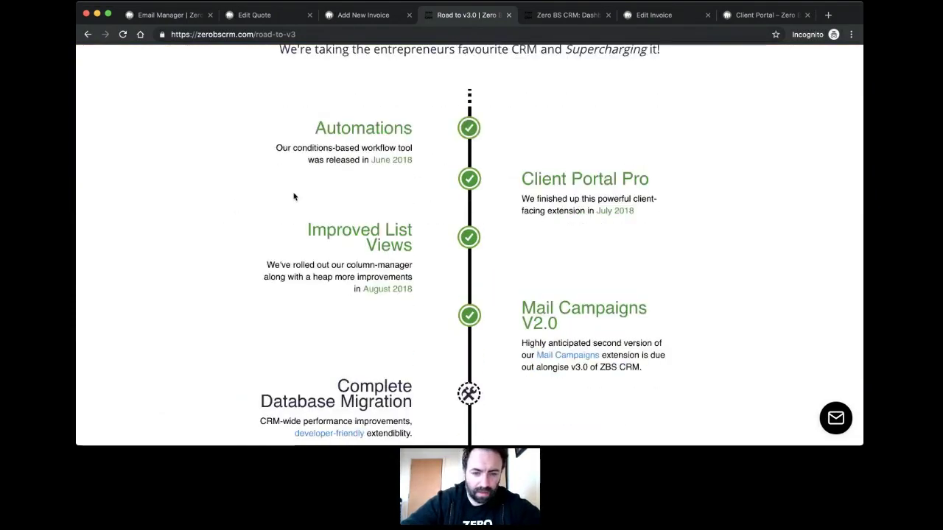
pyautogui.scroll(-1, 293, 196)
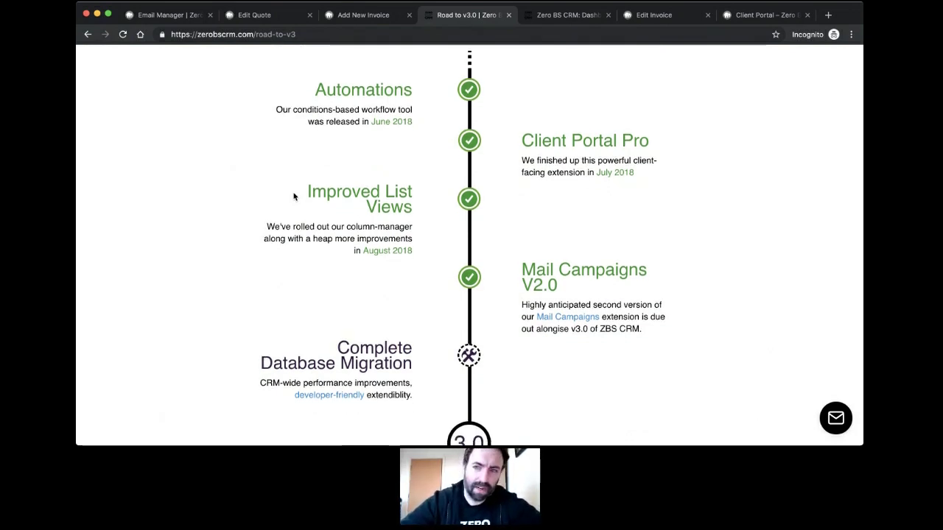
pyautogui.scroll(-1, 296, 206)
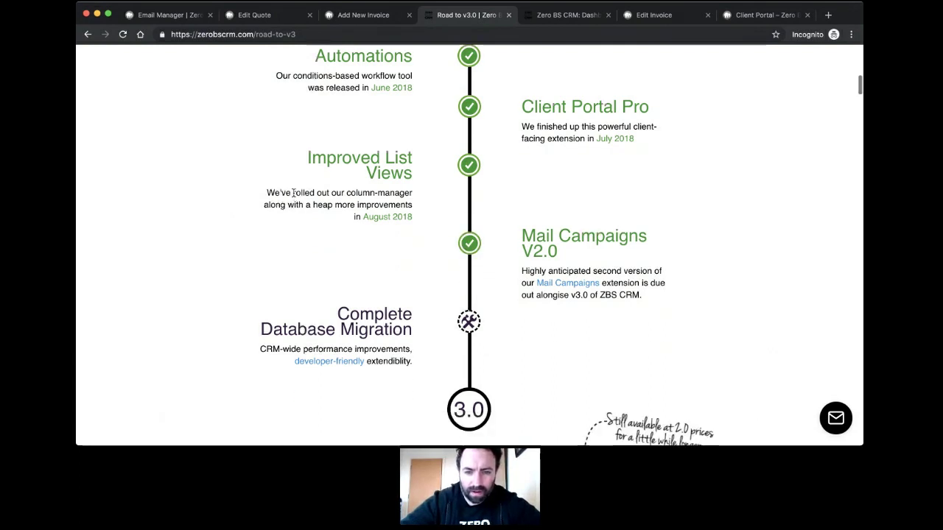
pyautogui.scroll(-1, 299, 215)
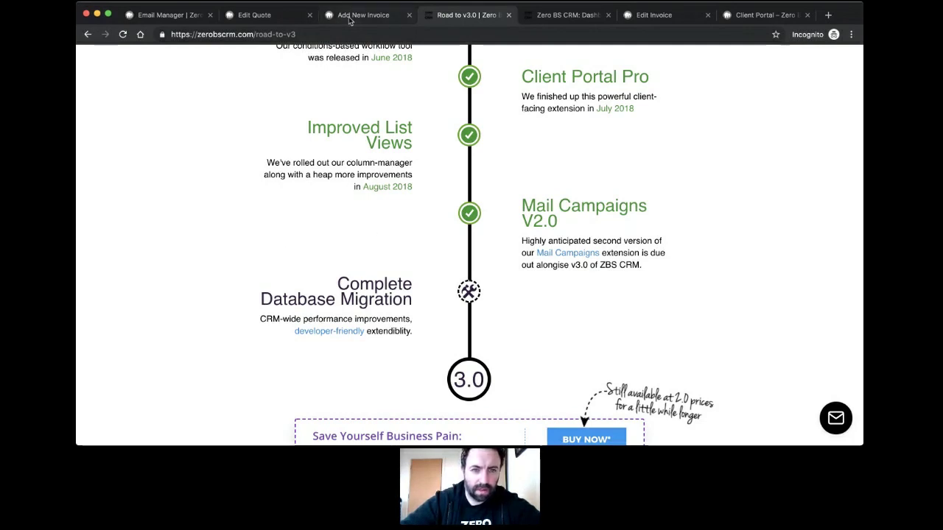
pyautogui.click(373, 16)
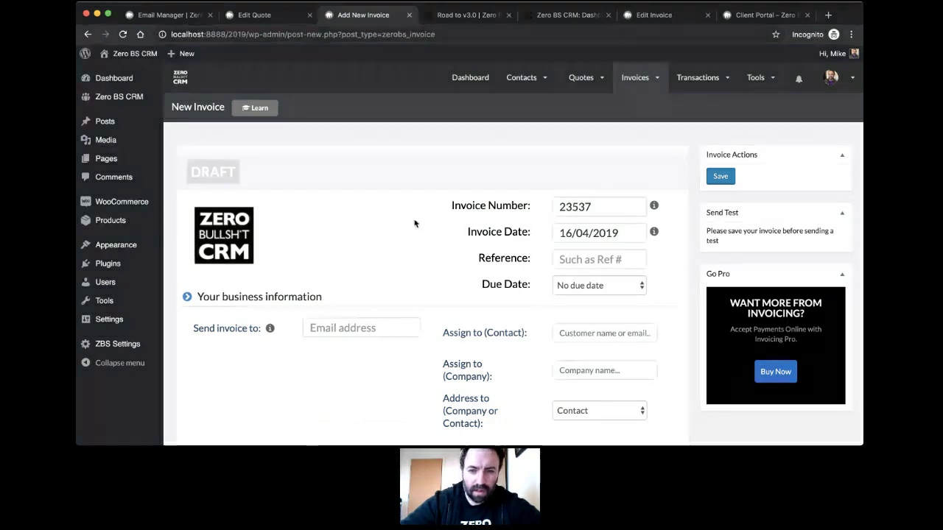
# Step: Glance over the New Invoice form and Transactions menu, then go back to the Road to v3.0 roadmap
pyautogui.scroll(-3, 449, 221)
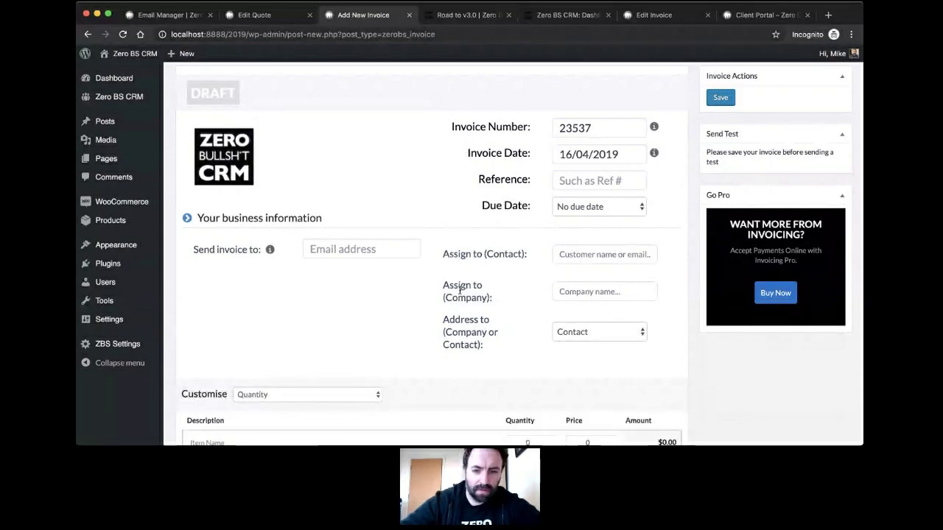
pyautogui.scroll(3, 472, 177)
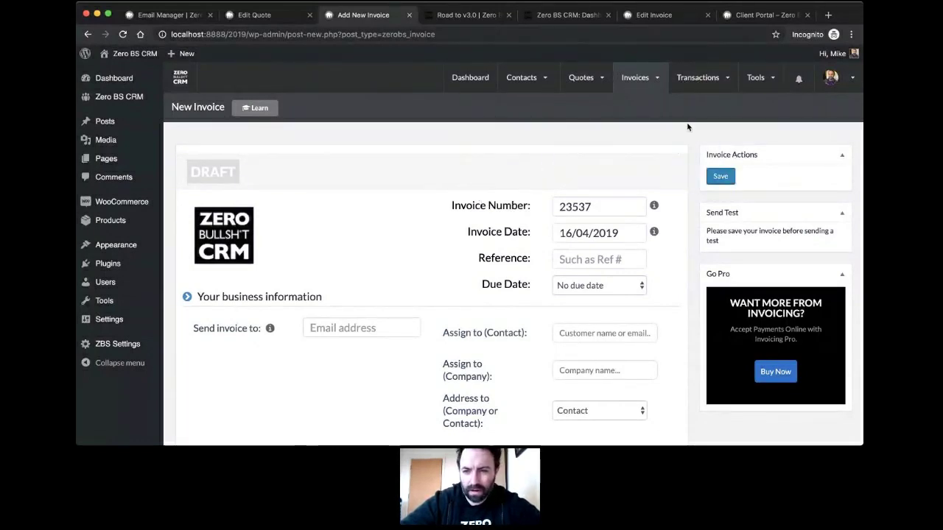
pyautogui.moveTo(702, 100)
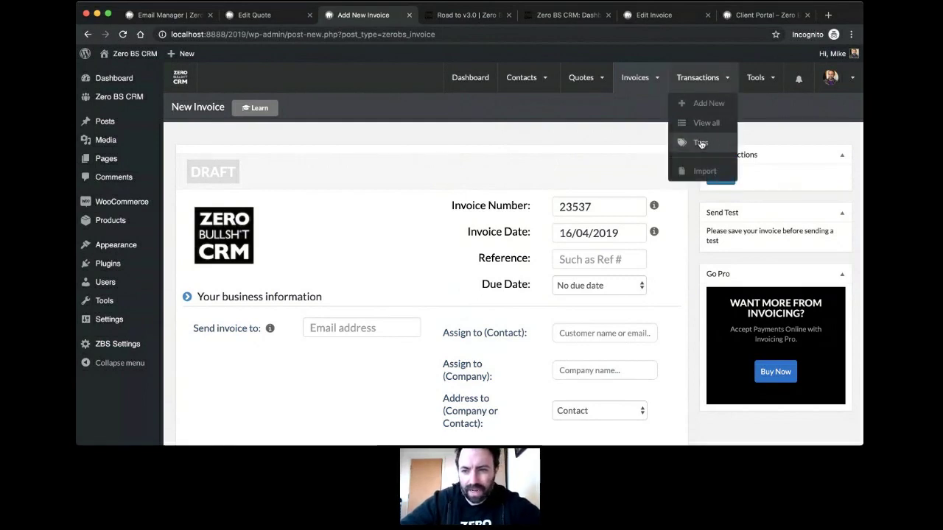
pyautogui.click(471, 14)
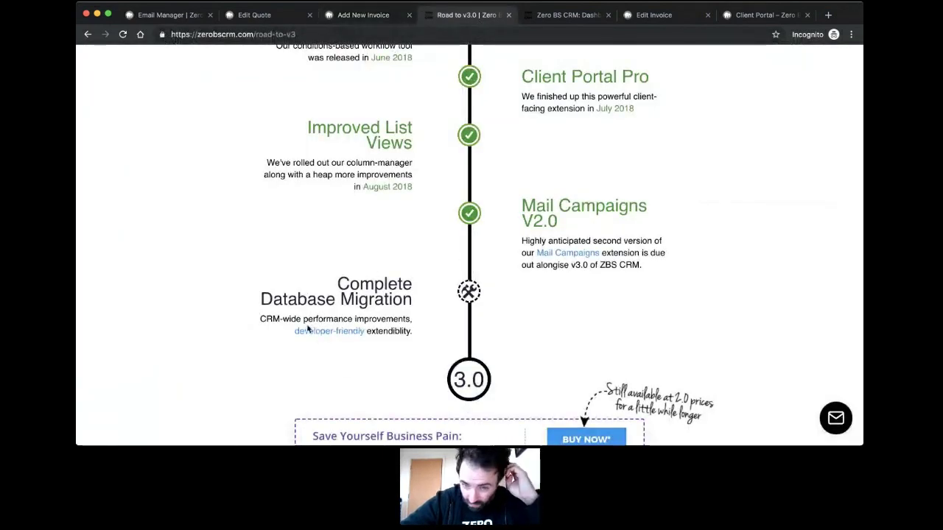
pyautogui.scroll(-3, 299, 273)
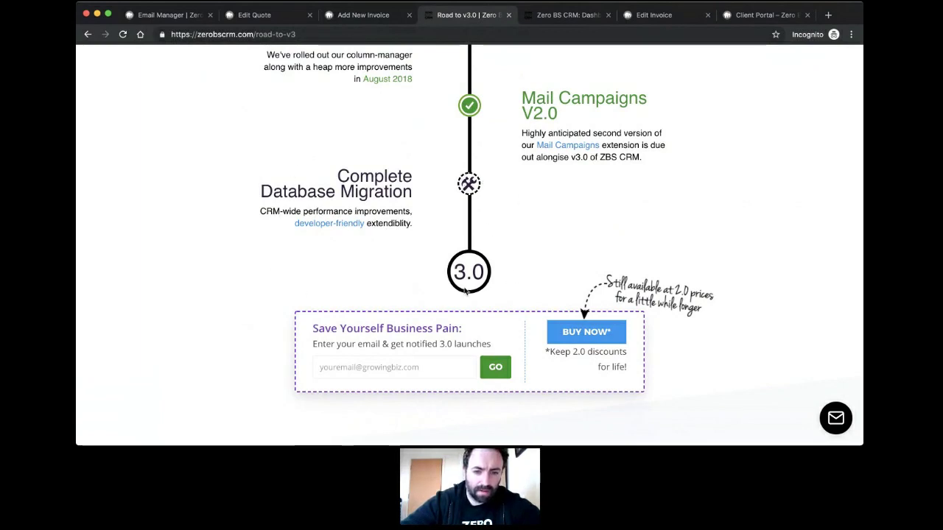
pyautogui.scroll(-5, 457, 309)
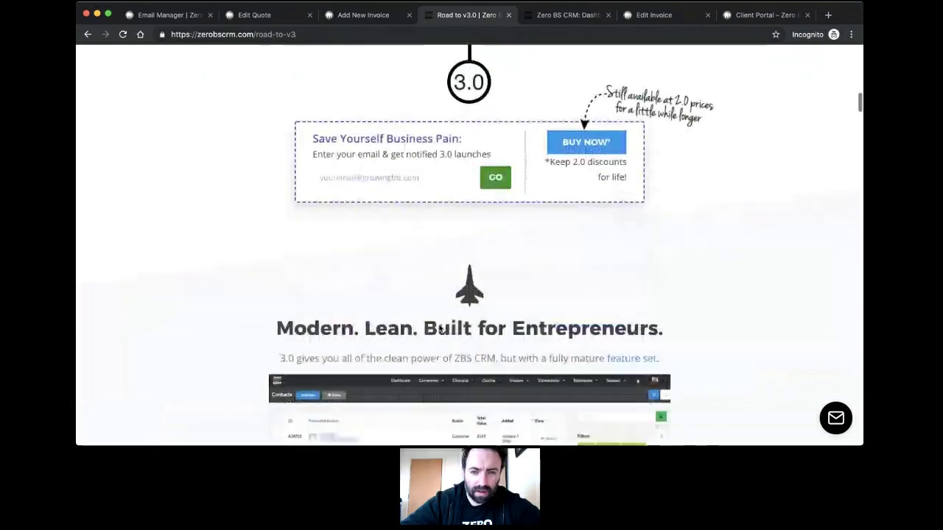
pyautogui.scroll(-1, 440, 329)
pyautogui.scroll(10, 440, 329)
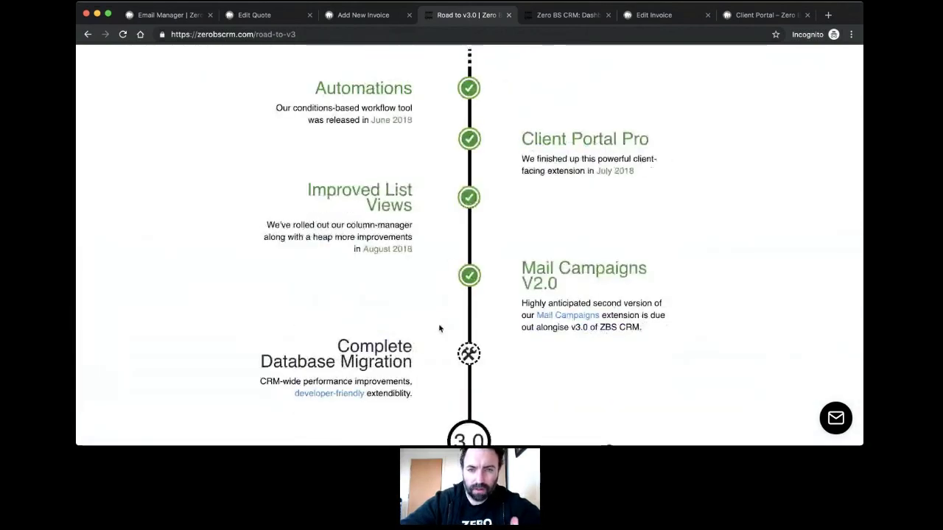
pyautogui.scroll(-3, 439, 328)
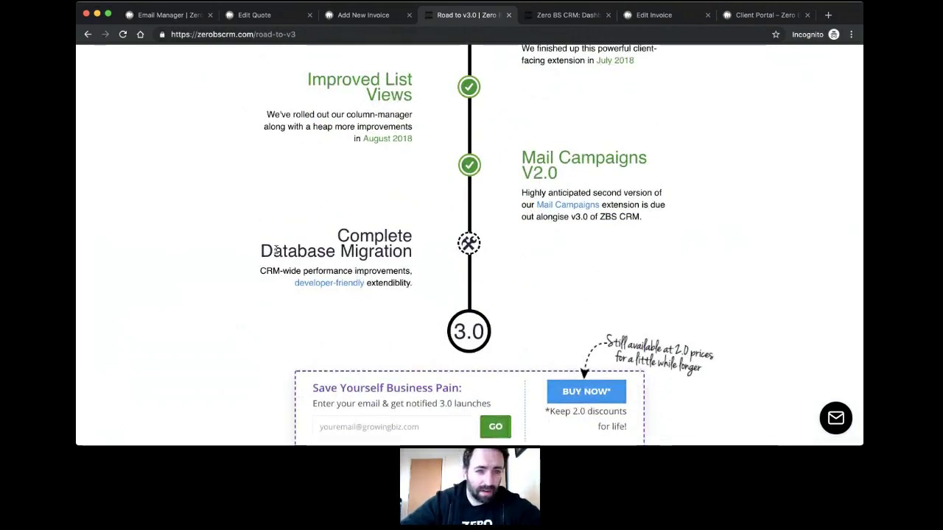
pyautogui.scroll(-5, 275, 252)
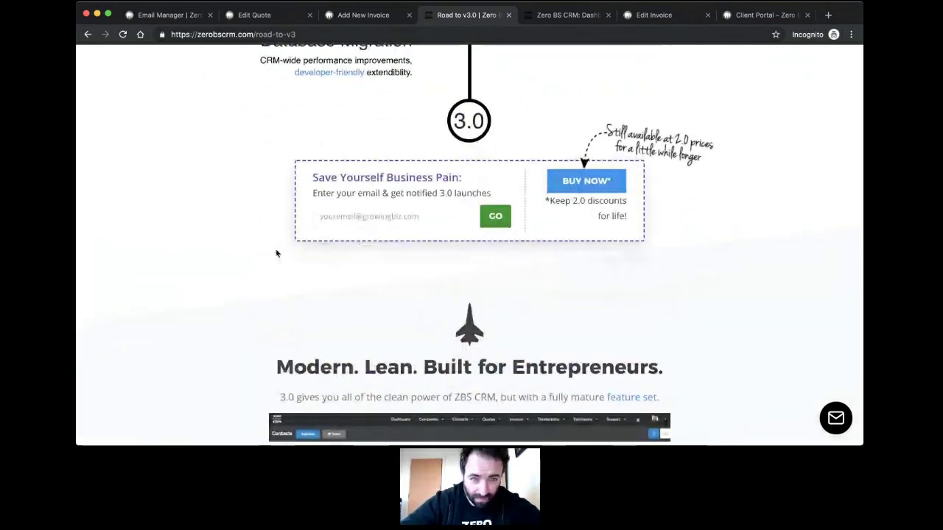
pyautogui.scroll(3, 276, 253)
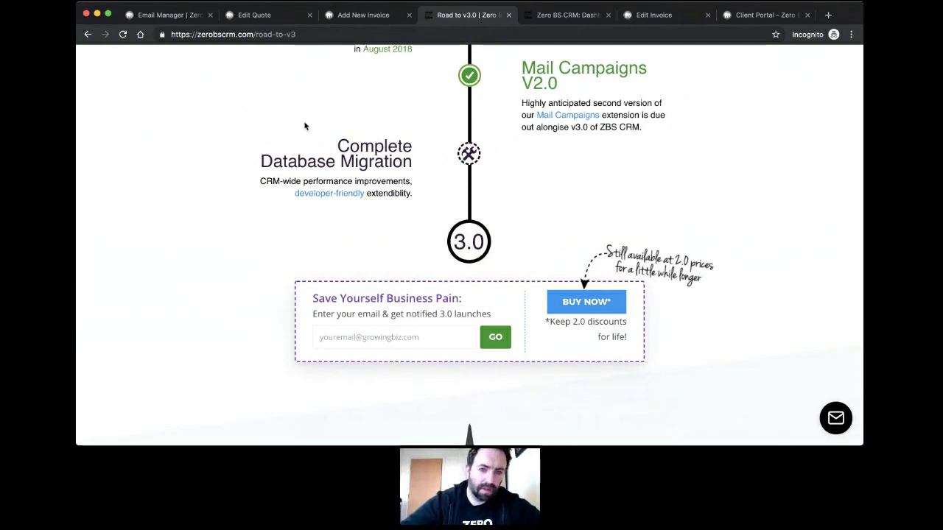
pyautogui.scroll(1, 471, 184)
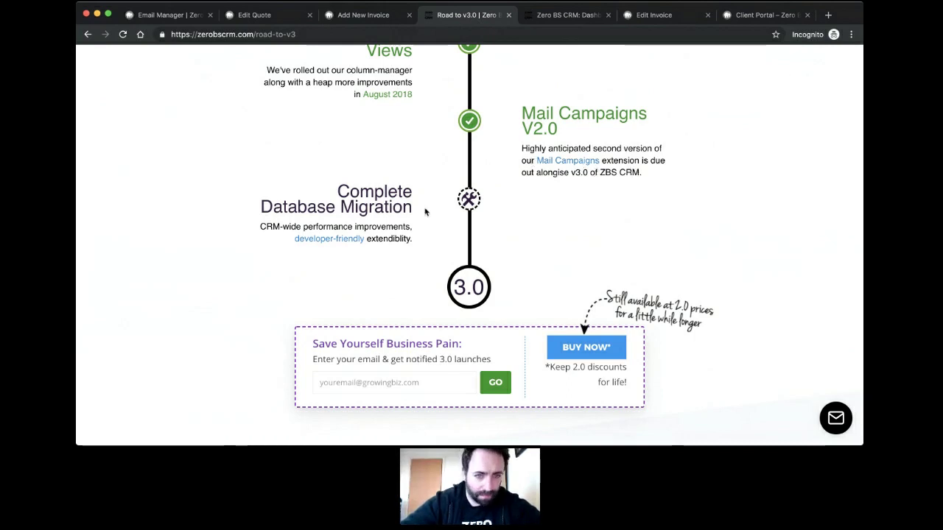
pyautogui.scroll(20, 425, 211)
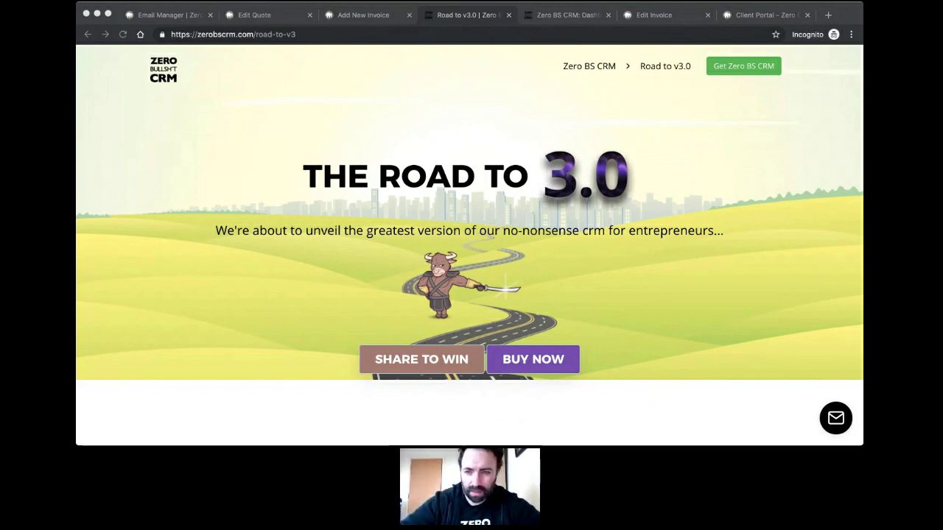
pyautogui.click(422, 145)
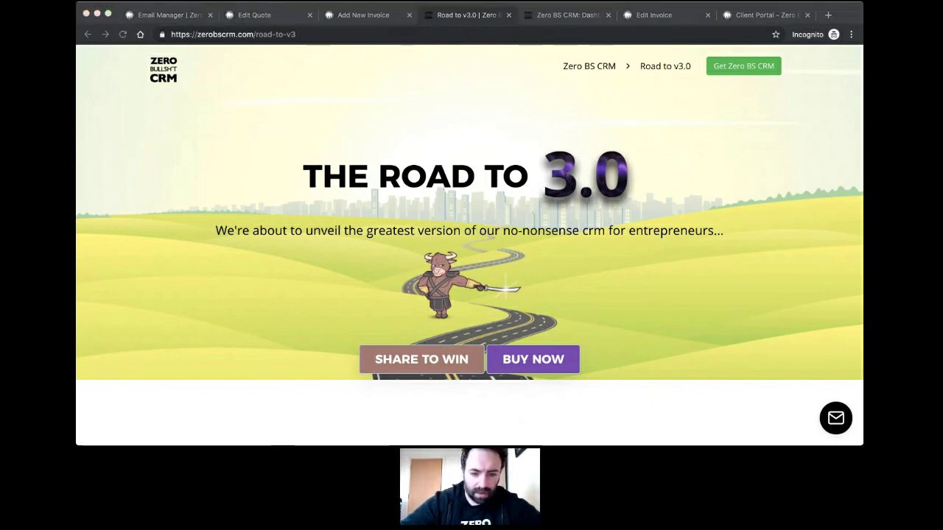
pyautogui.click(360, 145)
pyautogui.click(257, 34)
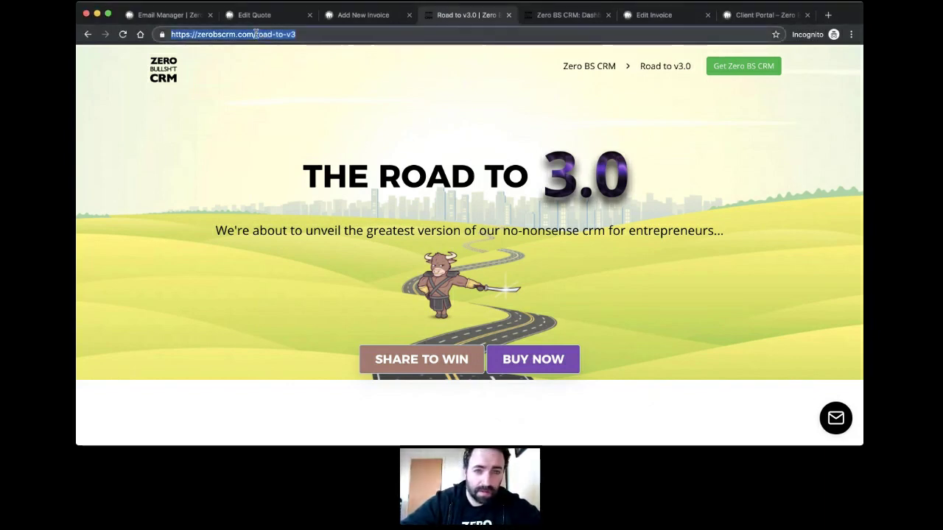
pyautogui.moveTo(256, 34); pyautogui.dragTo(374, 27)
# Step: Load the Classes page by replacing the road-to-v3 path with 'cl'
pyautogui.press('BackSpace')
pyautogui.write('classes/')
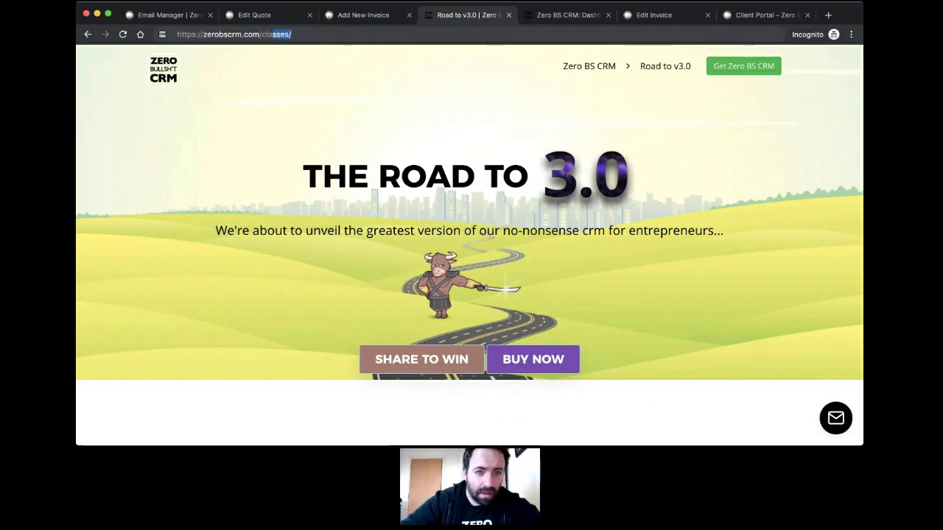
pyautogui.press('Return')
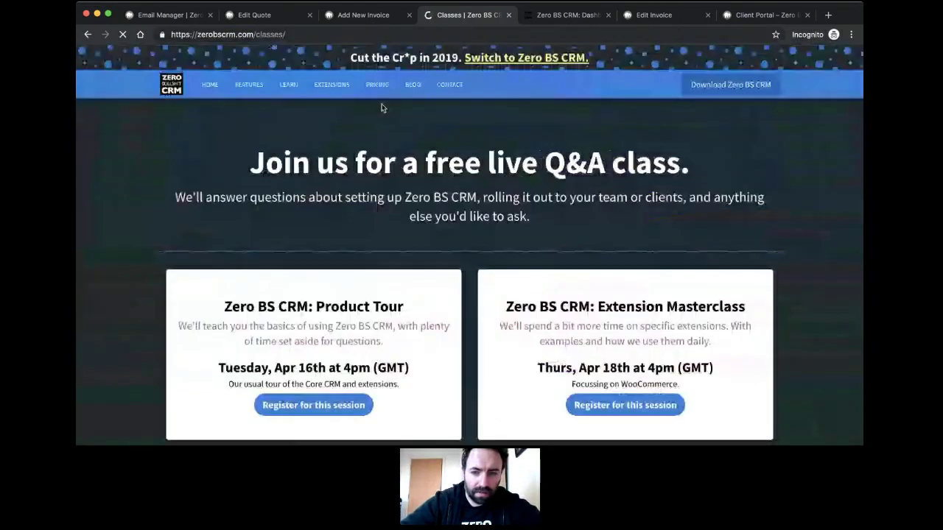
pyautogui.scroll(-2, 422, 187)
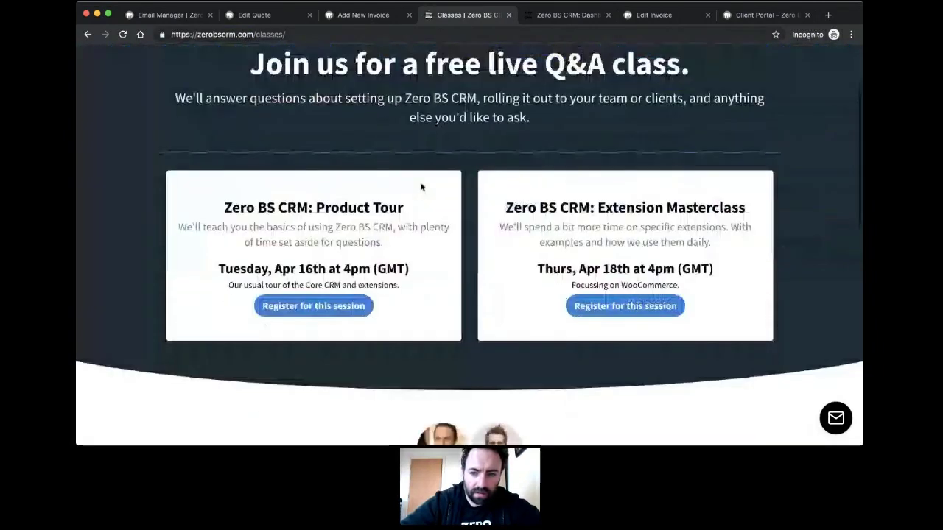
pyautogui.tripleClick(694, 287)
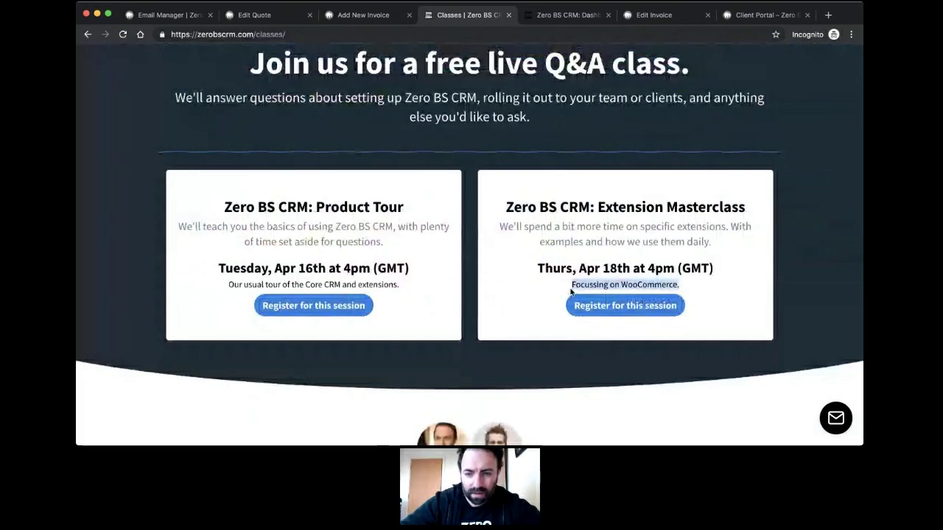
pyautogui.click(696, 287)
# Step: Review the free Q&A sessions: Product Tour on Apr 16th and Extension Masterclass on Apr 18th
pyautogui.scroll(3, 607, 259)
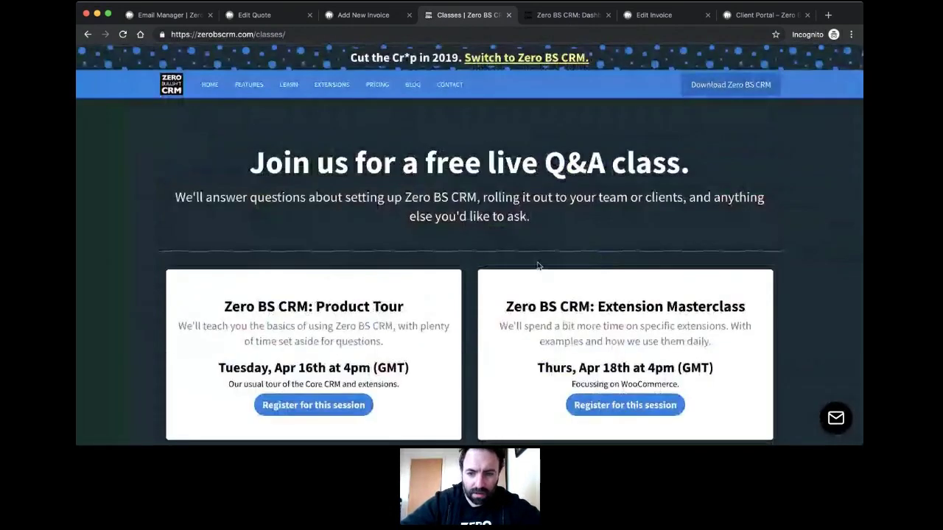
pyautogui.scroll(-2, 538, 265)
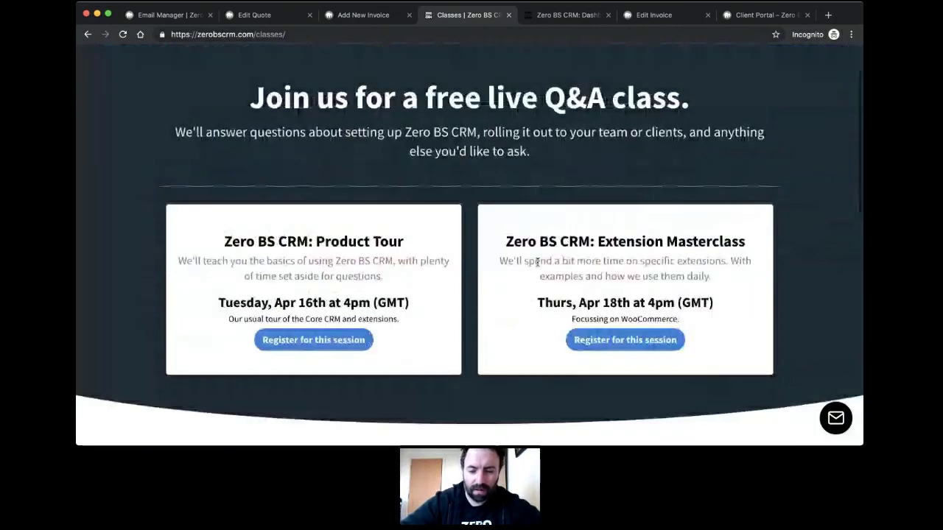
pyautogui.scroll(2, 538, 261)
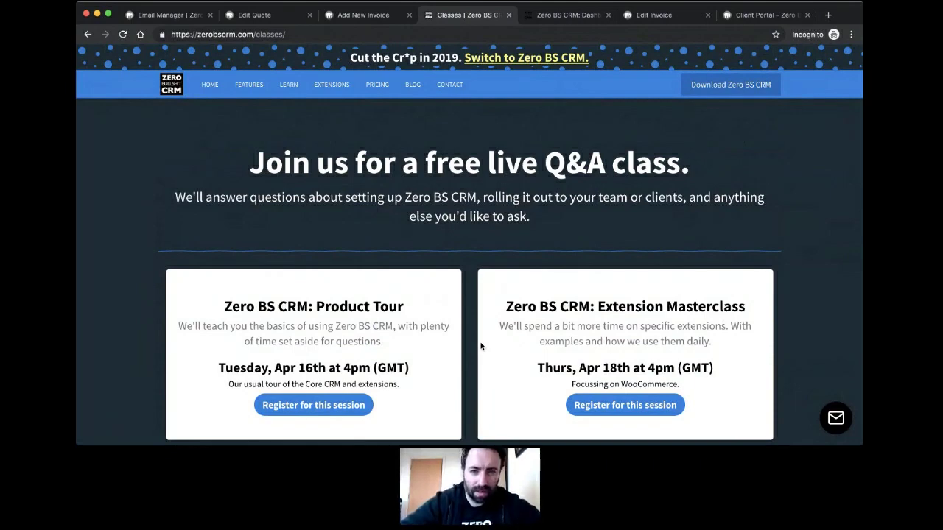
pyautogui.press('super+Tab')
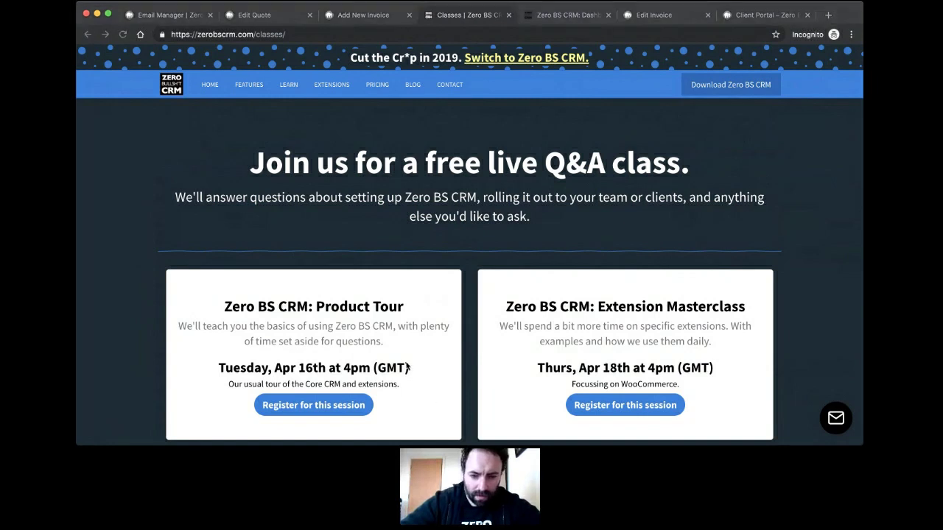
pyautogui.click(741, 252)
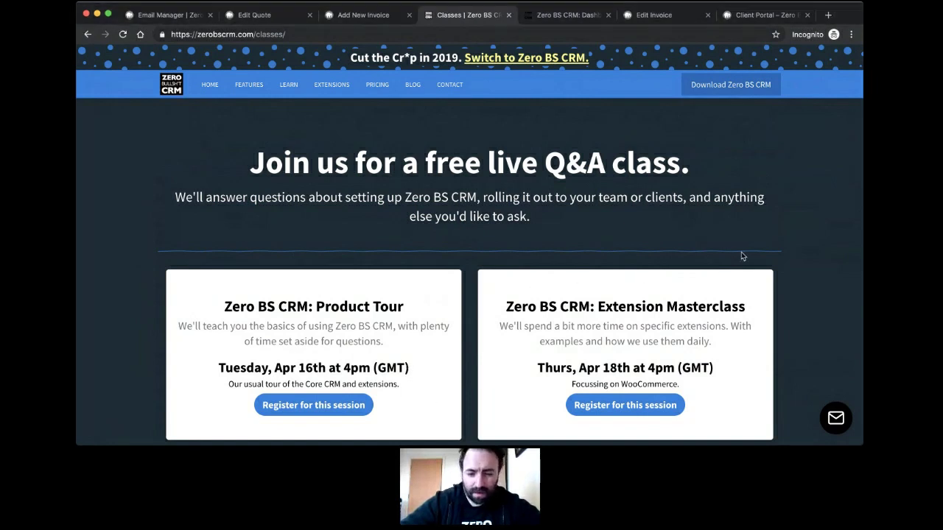
pyautogui.scroll(-1, 591, 288)
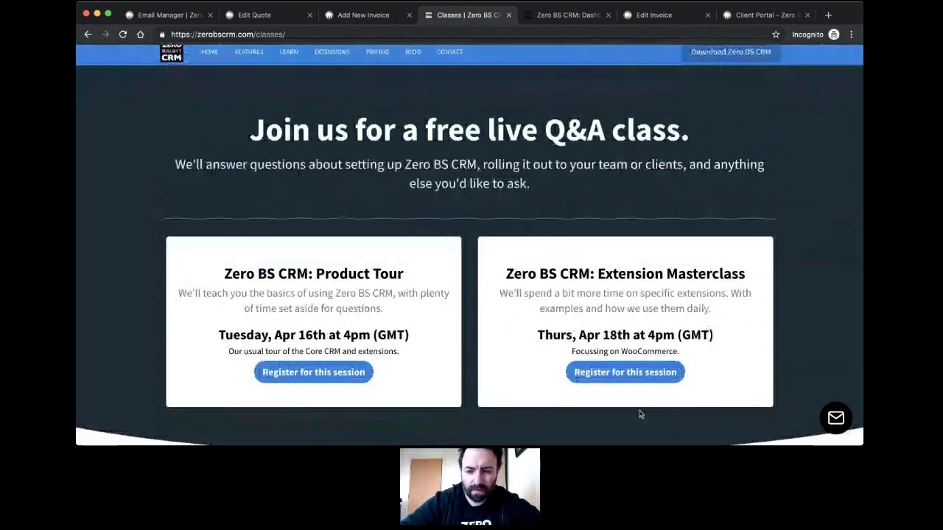